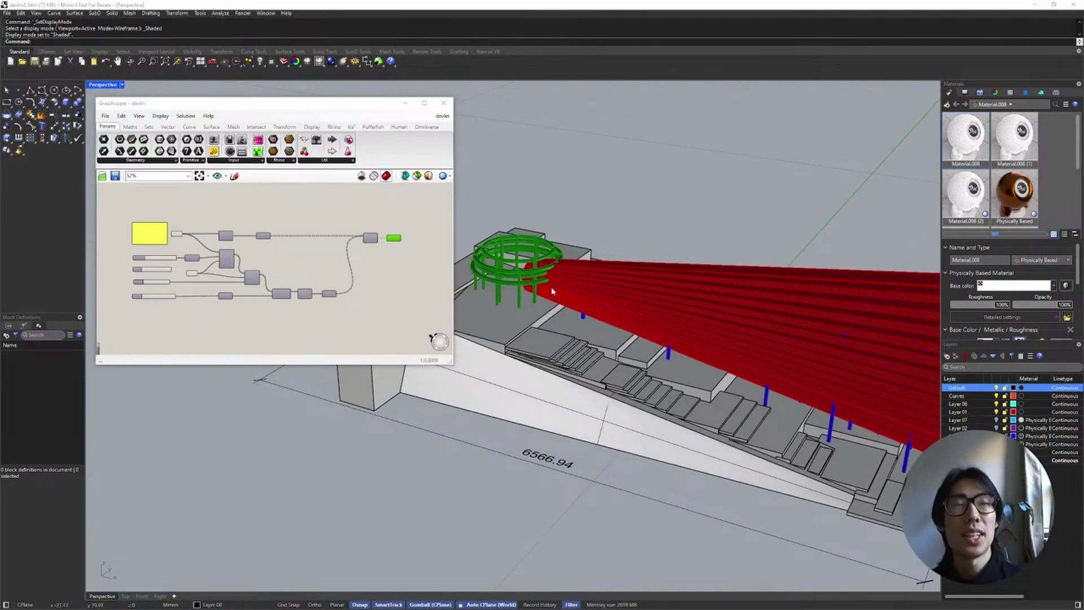
Step: Hide Layer 01, which holds the red beam geometry over the stepped platforms
right_drag(553, 291, 829, 275)
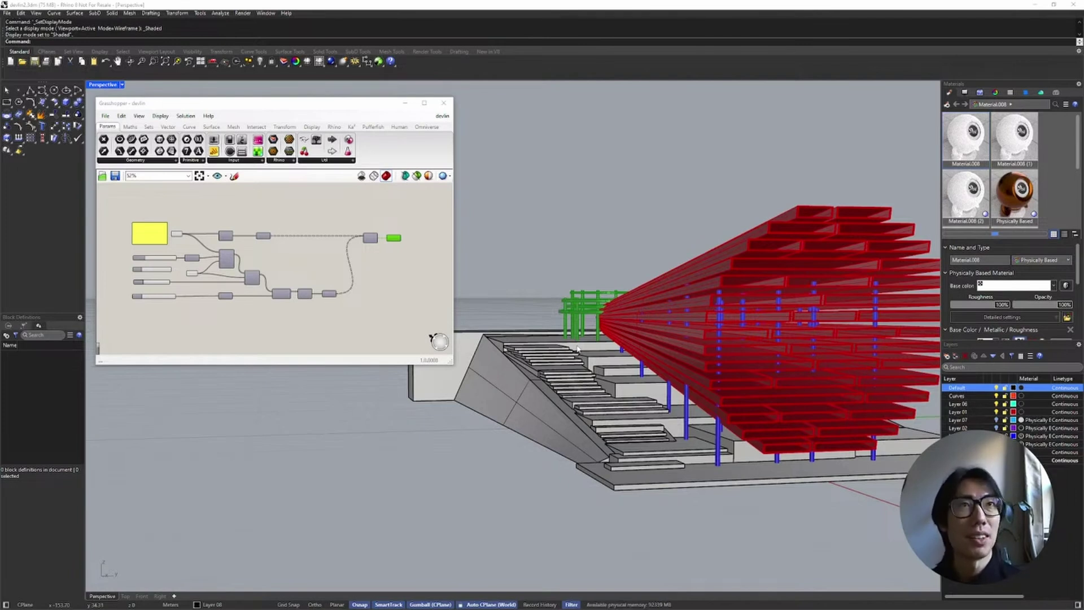
right_drag(577, 349, 619, 375)
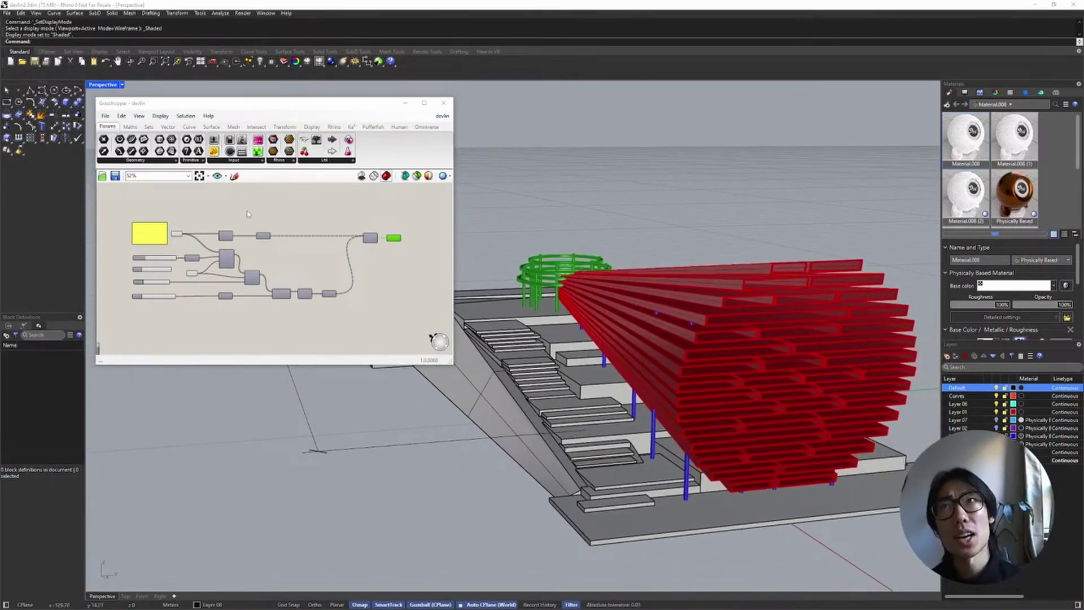
scroll(247, 237, up, 1)
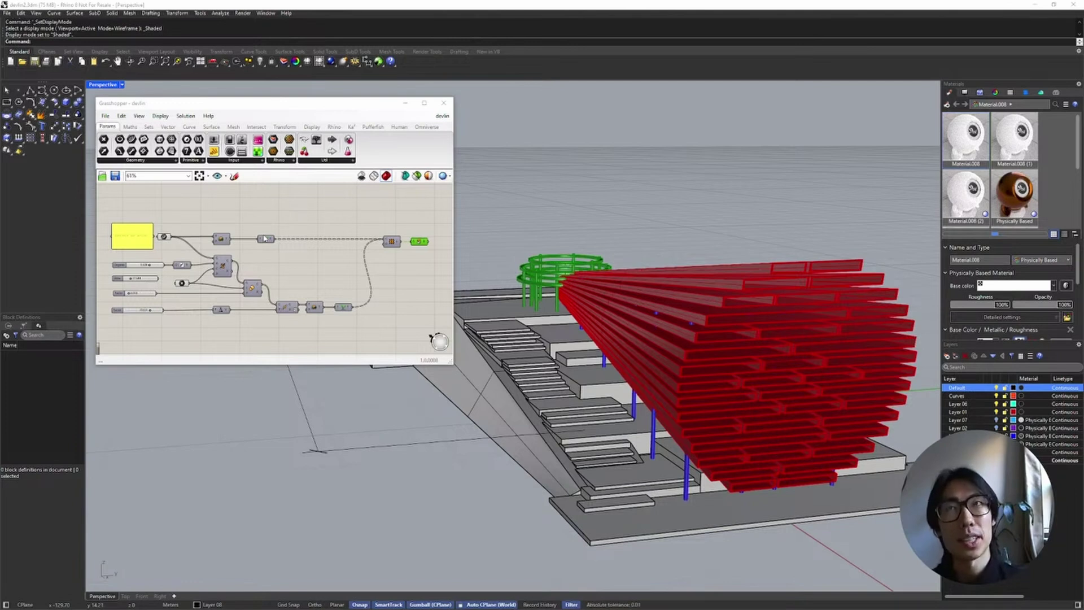
scroll(260, 240, up, 2)
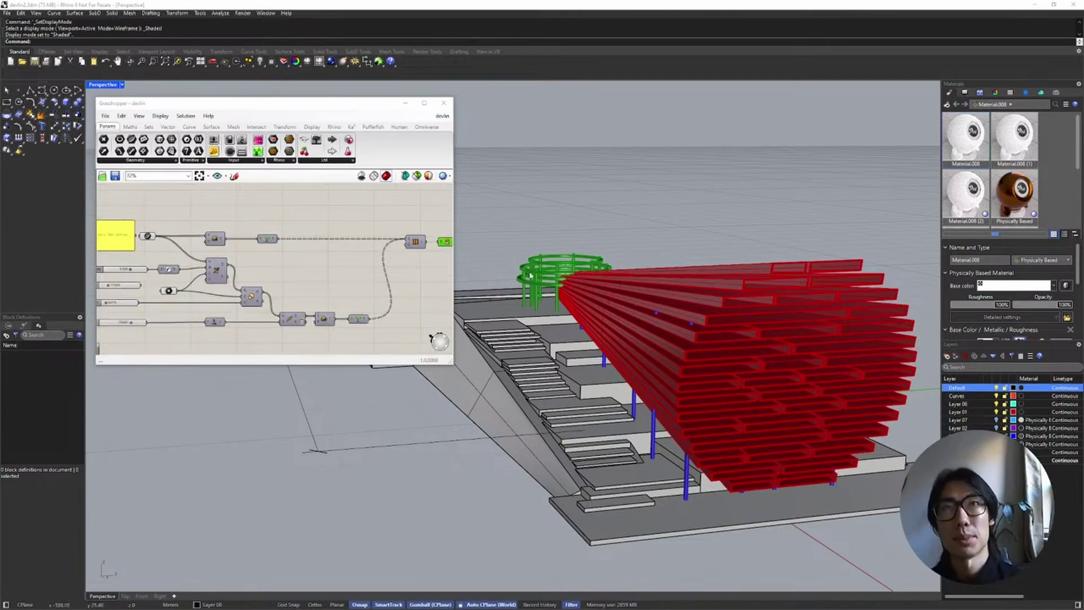
right_drag(652, 273, 676, 327)
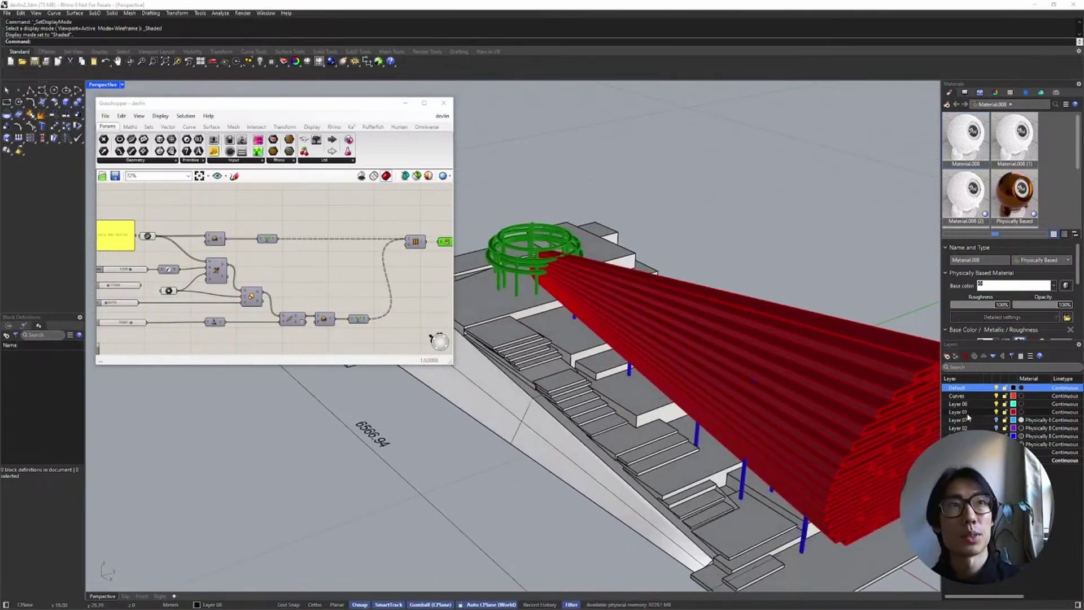
click(997, 412)
Step: Examine the small red rectangular profile curves standing inside the green ring structure
right_drag(729, 429, 715, 387)
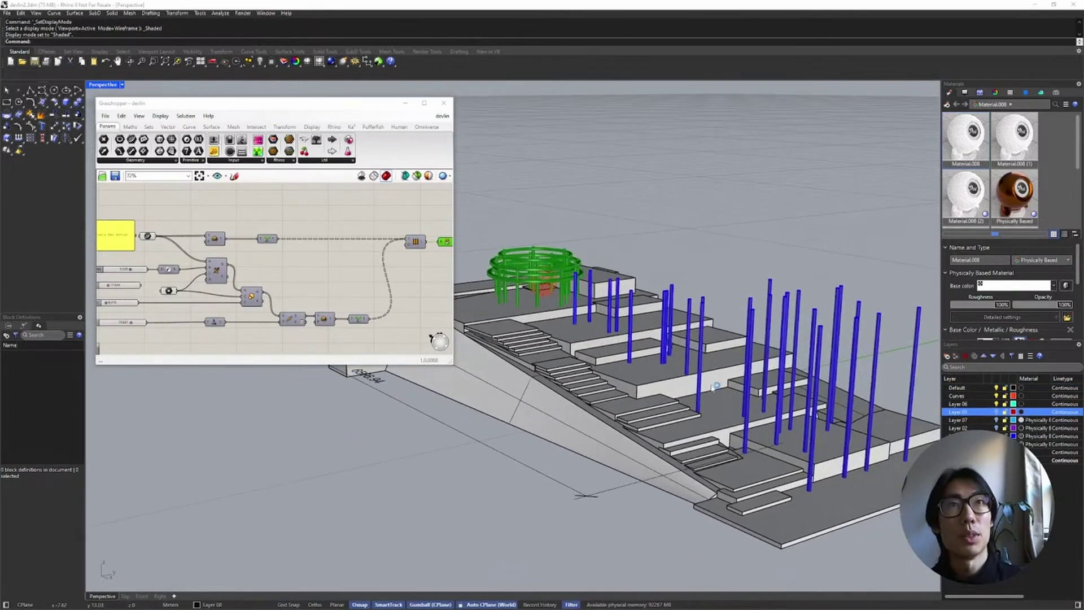
right_drag(590, 292, 605, 300)
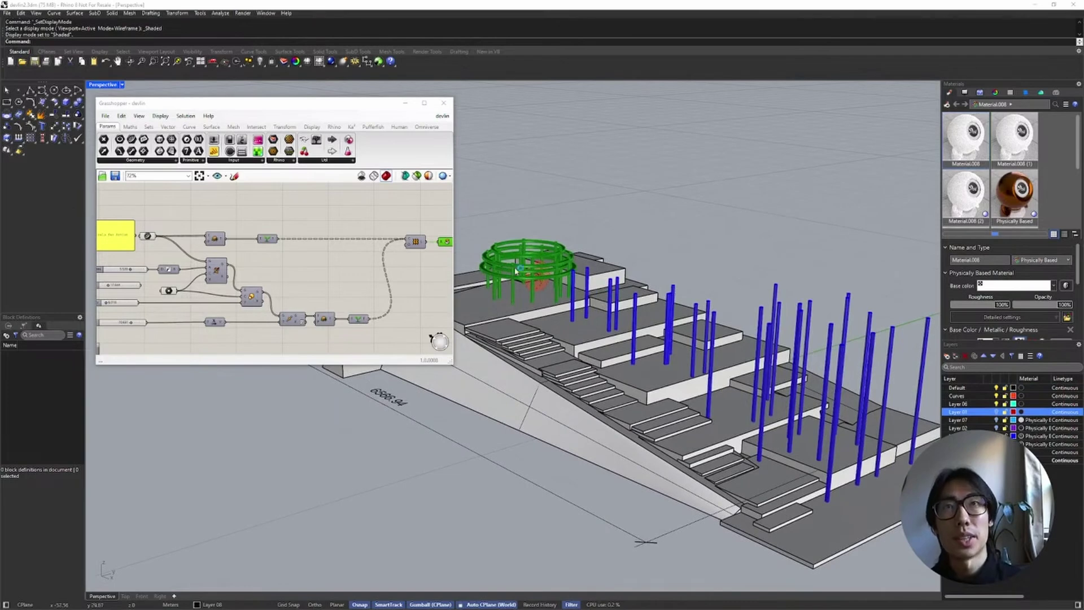
scroll(515, 271, up, 10)
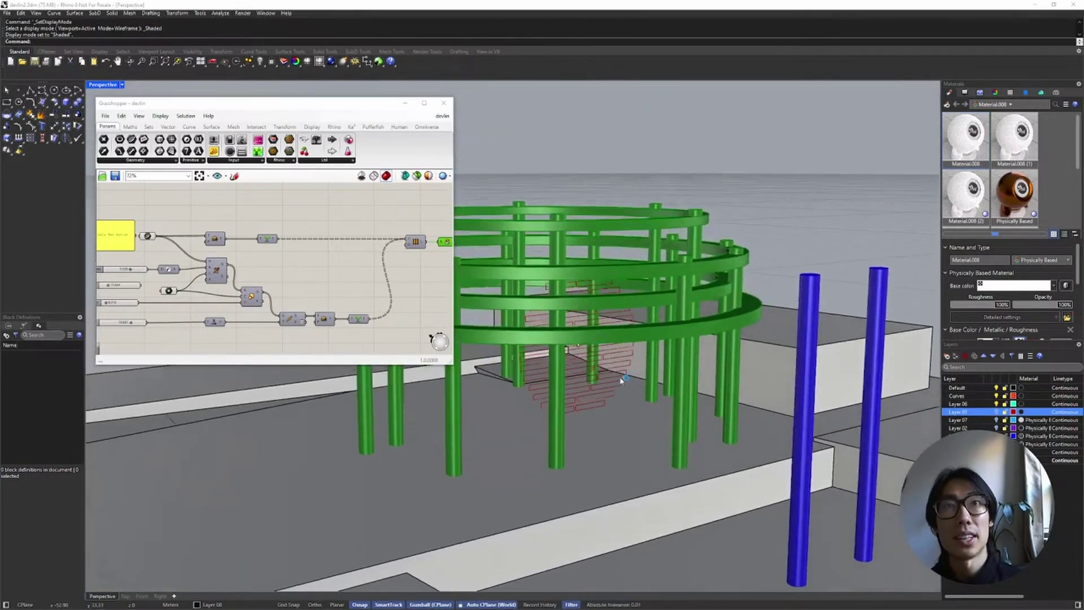
scroll(621, 380, up, 10)
click(625, 306)
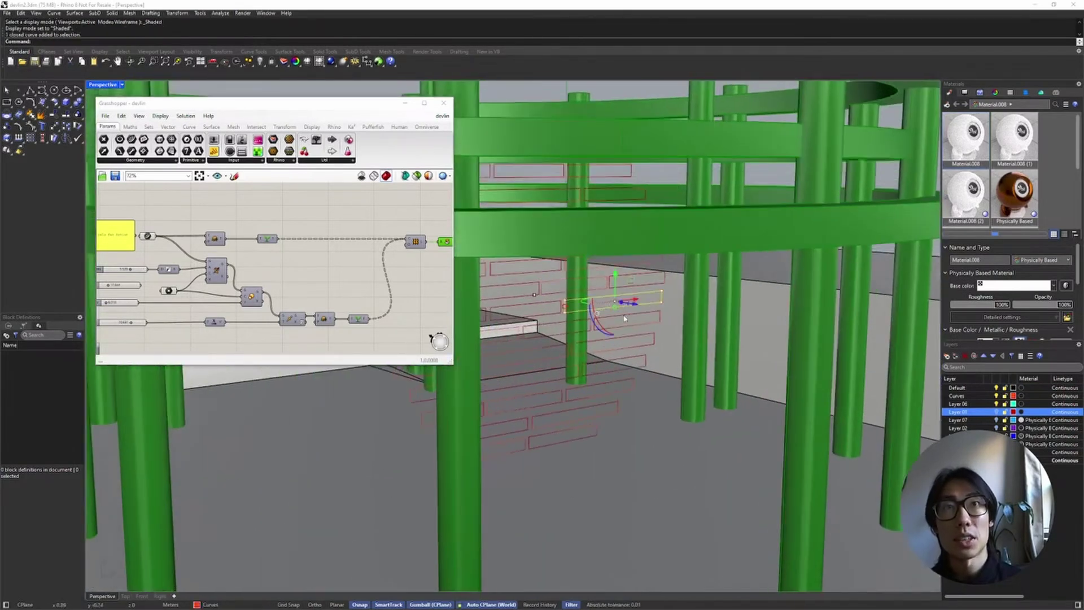
key(Escape)
right_drag(560, 312, 0, 244)
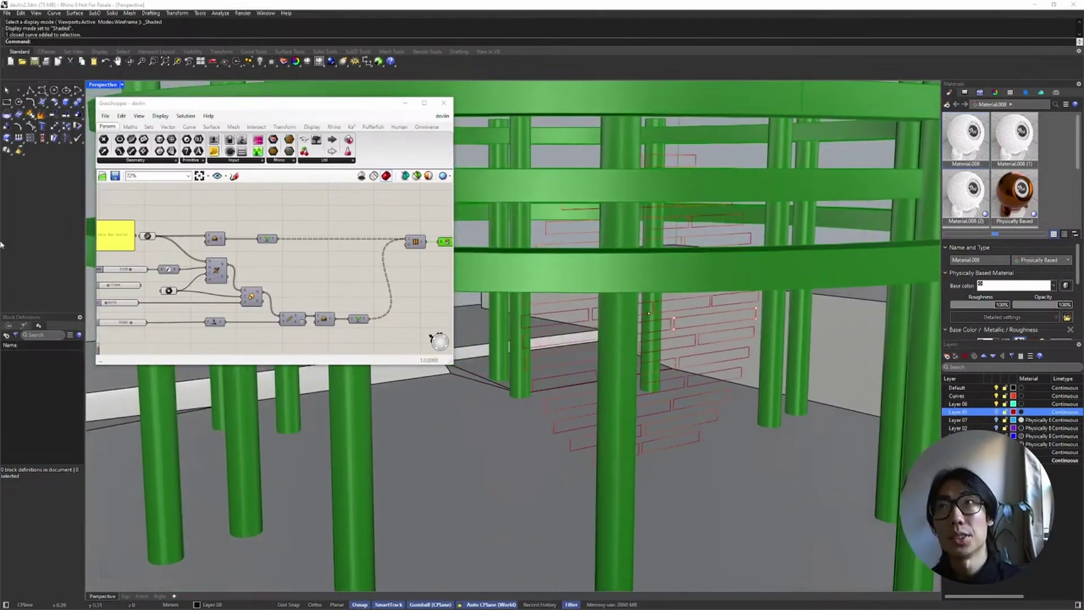
Step: Check in the Grasshopper definition which model curves the curve parameter beside the yellow note references
click(164, 220)
click(148, 235)
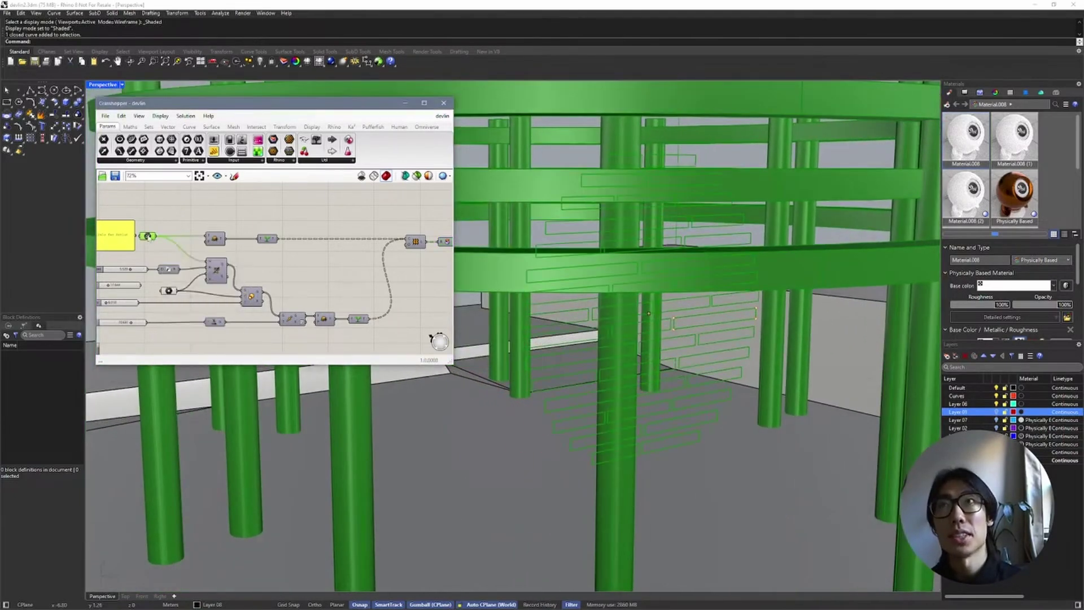
right_drag(163, 219, 185, 212)
scroll(170, 218, up, 1)
click(171, 218)
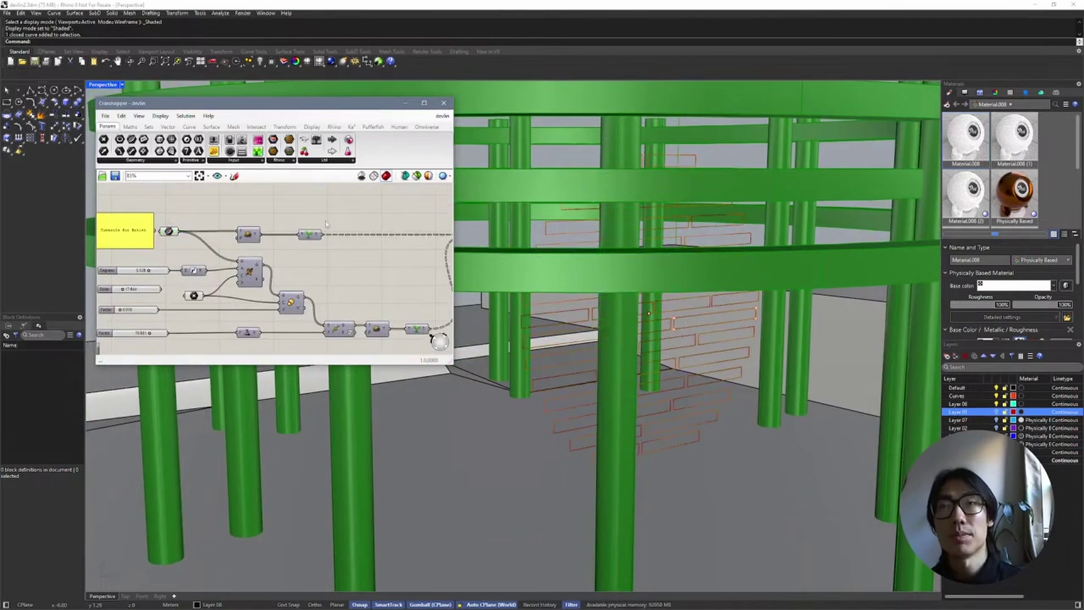
scroll(336, 209, down, 2)
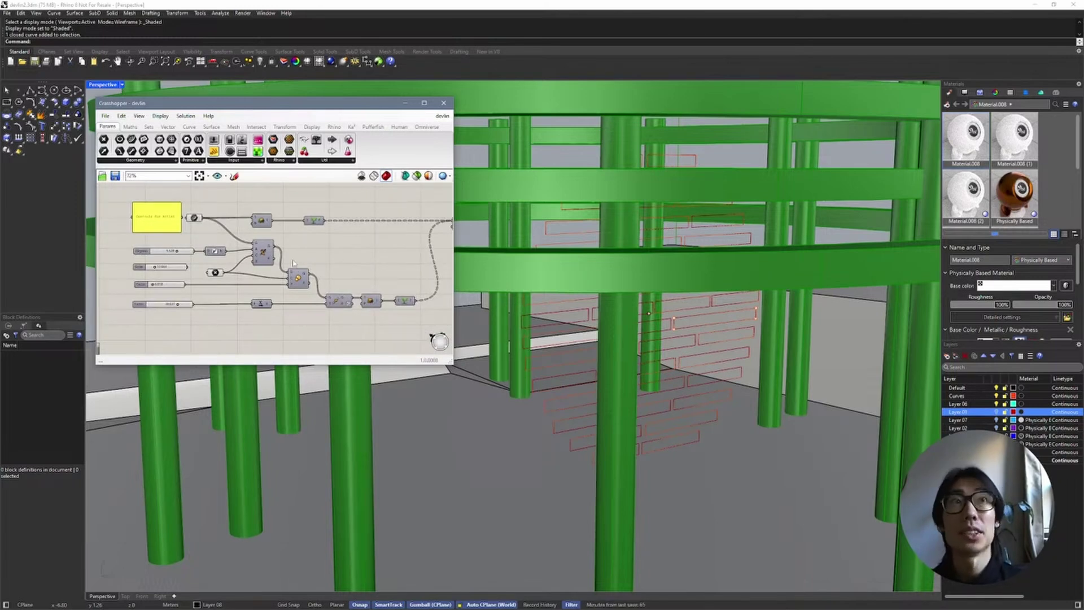
Step: Enlarge and reposition the Grasshopper window, and turn on the preview of the final Cap component
scroll(734, 384, down, 5)
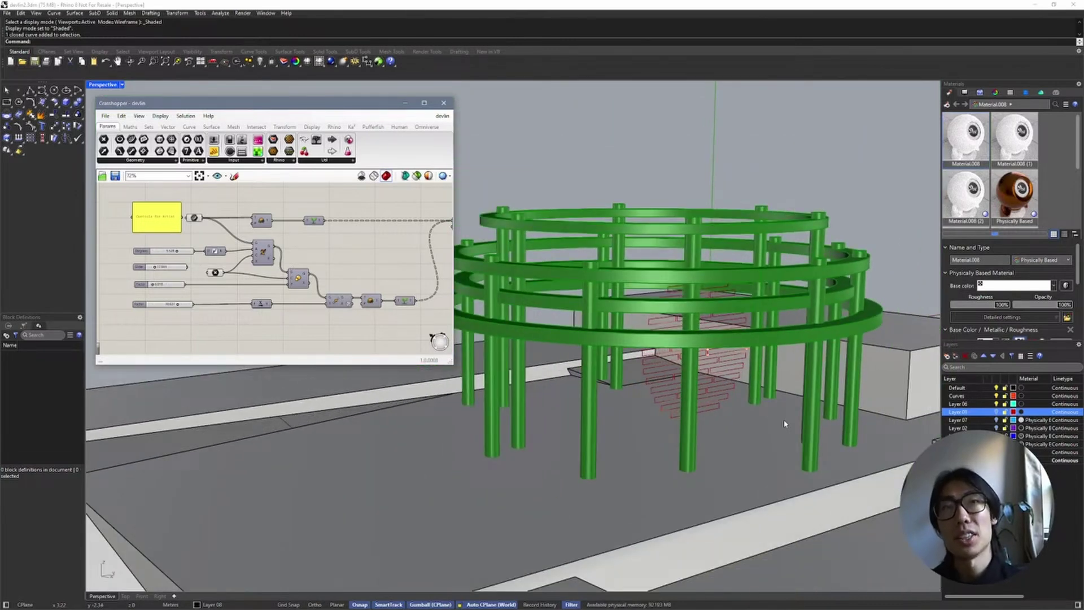
scroll(785, 423, down, 9)
shift+right_drag(784, 423, 574, 344)
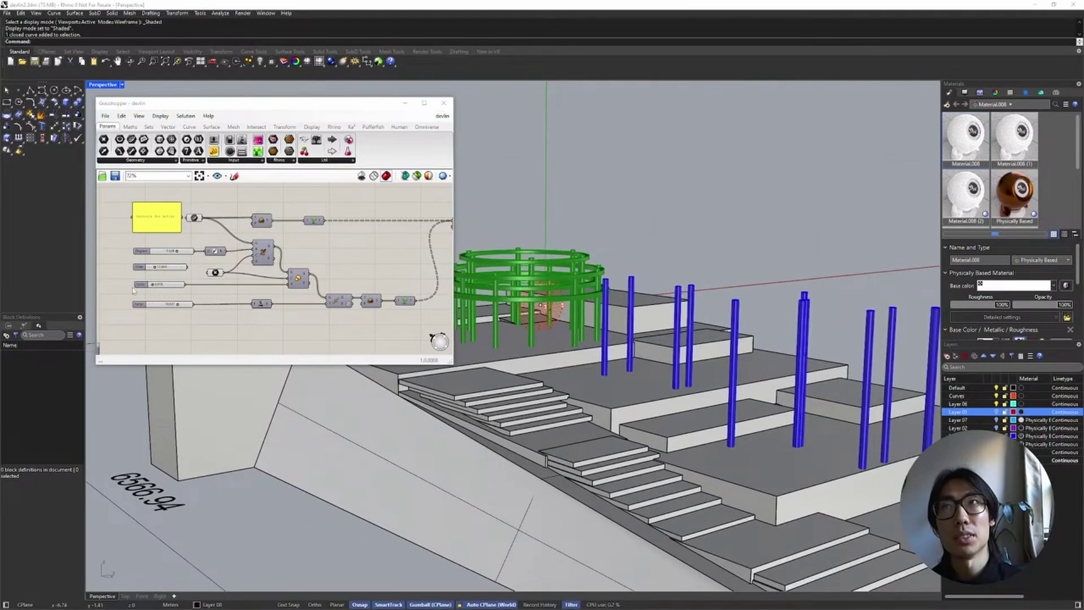
drag(97, 364, 20, 491)
drag(299, 105, 297, 175)
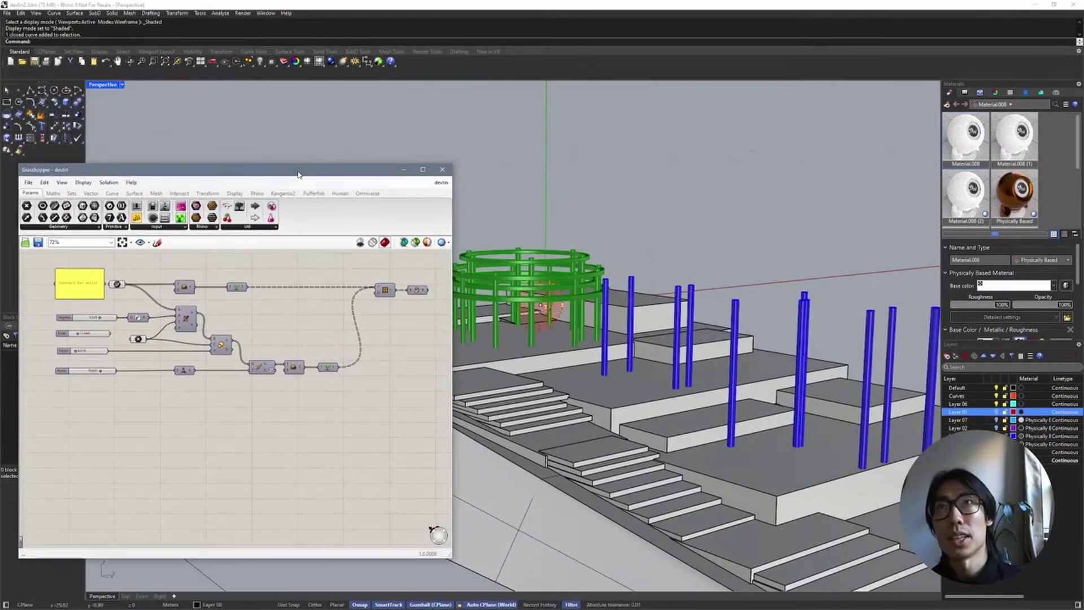
right_click(418, 295)
click(446, 310)
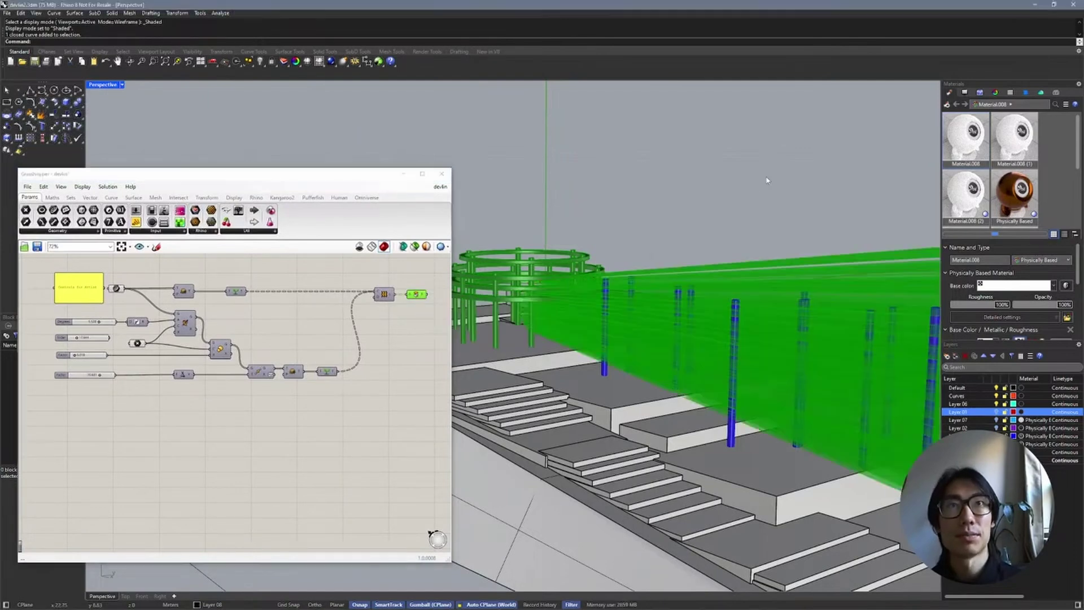
Step: Examine the previewed beams from the front and side alongside the curve parameter, rotate, scale, move and loft components
right_drag(767, 180, 697, 215)
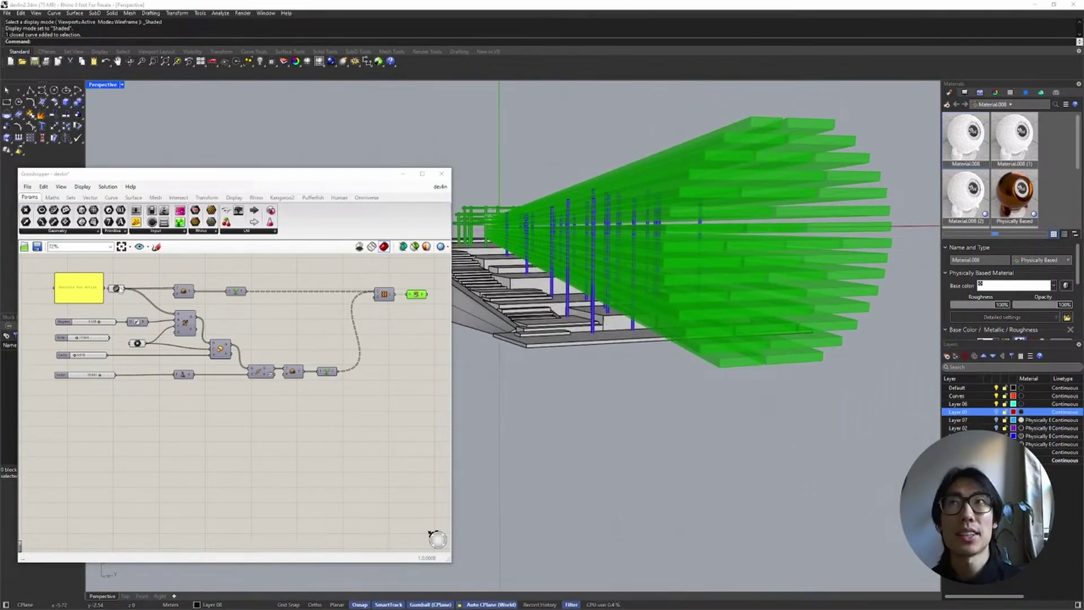
click(117, 288)
scroll(122, 288, up, 2)
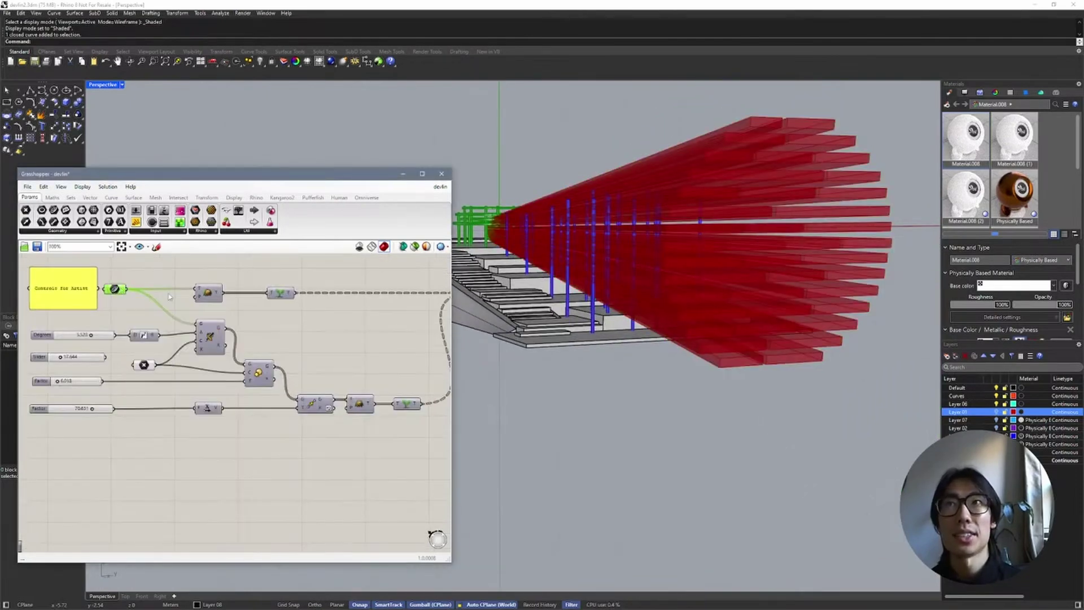
mouse_move(337, 321)
right_down()
mouse_move(308, 327)
mouse_move(346, 301)
right_up()
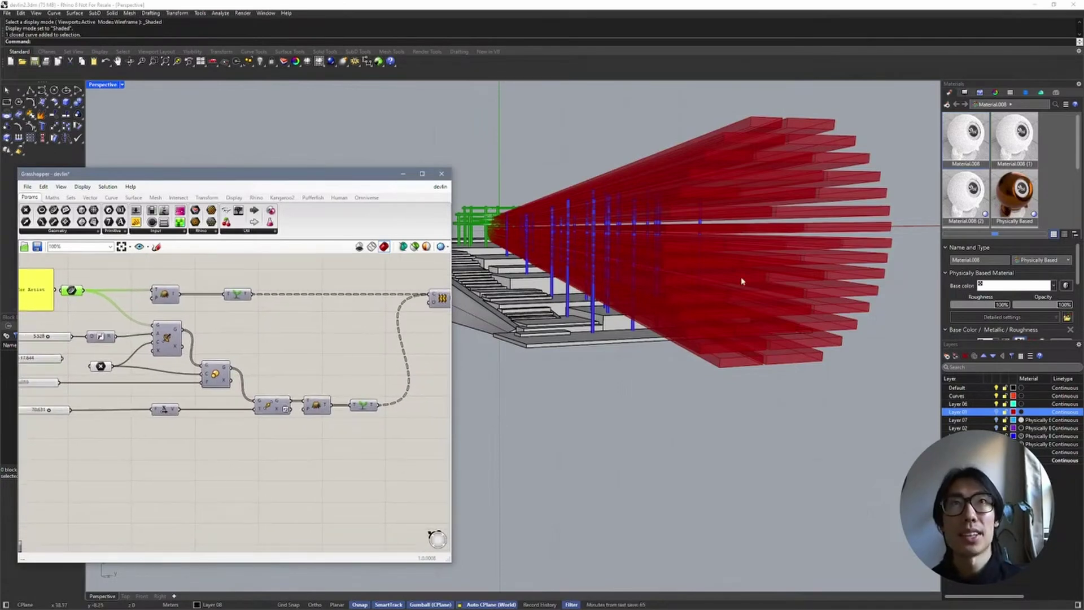
right_drag(560, 202, 584, 210)
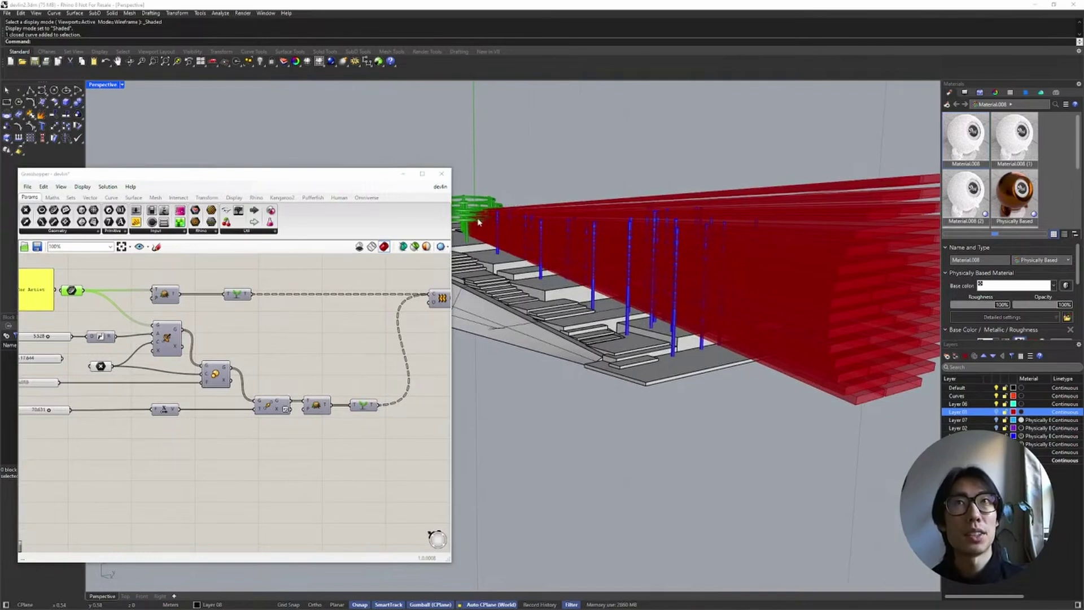
right_drag(479, 221, 683, 307)
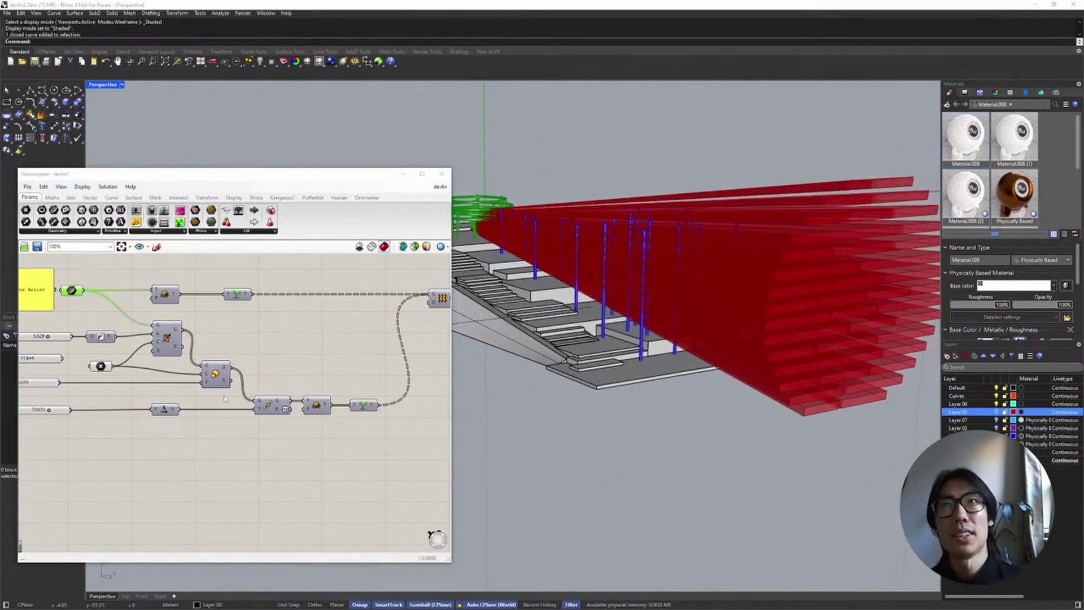
right_drag(104, 324, 188, 310)
scroll(166, 331, up, 1)
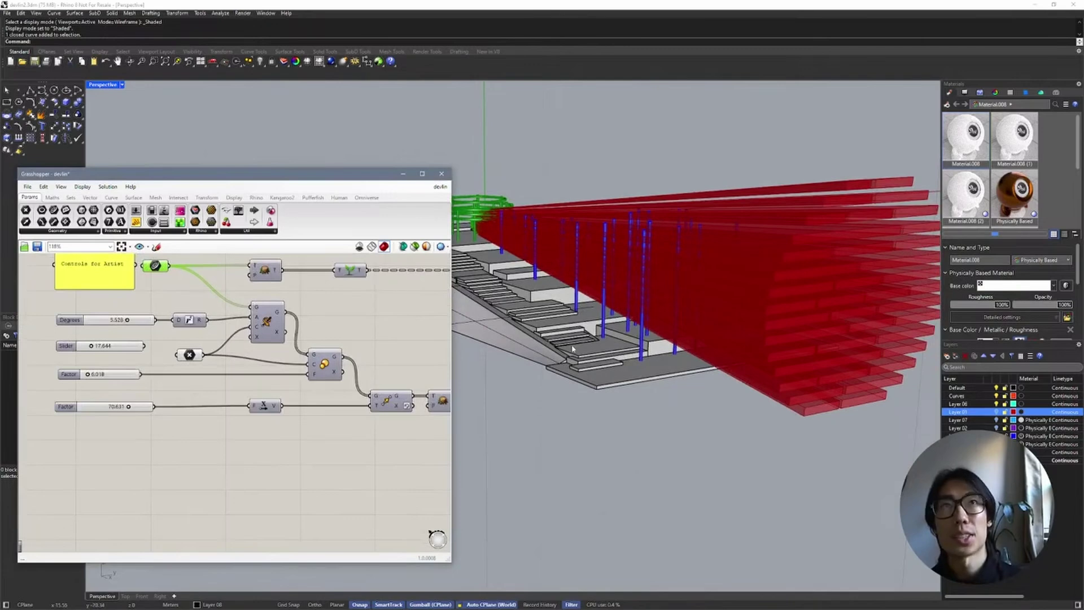
right_drag(573, 349, 721, 324)
scroll(721, 324, down, 4)
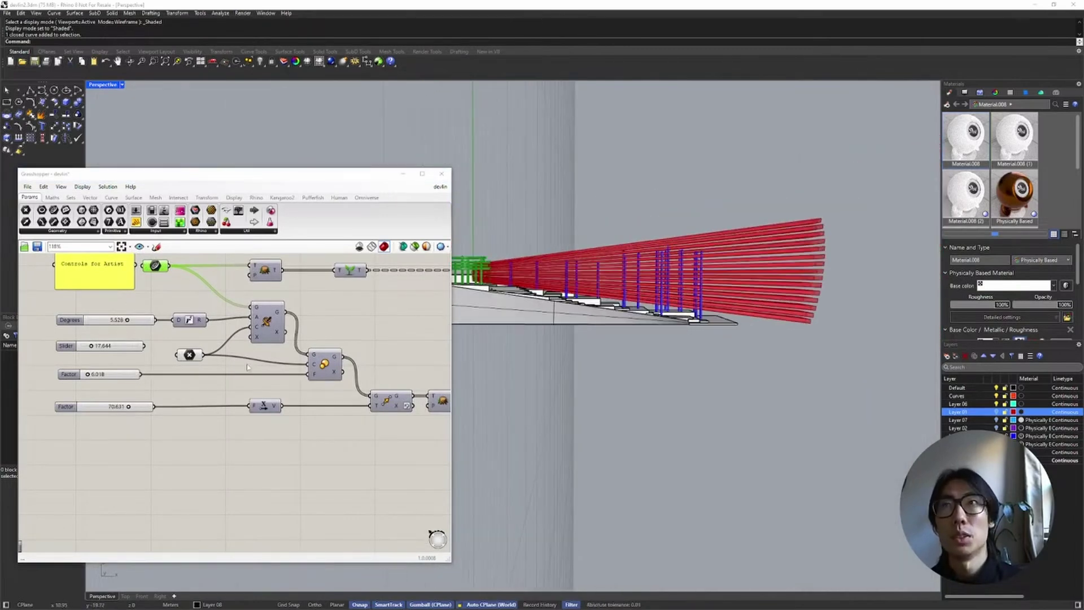
mouse_move(743, 285)
right_down()
mouse_move(715, 286)
mouse_move(734, 283)
right_up()
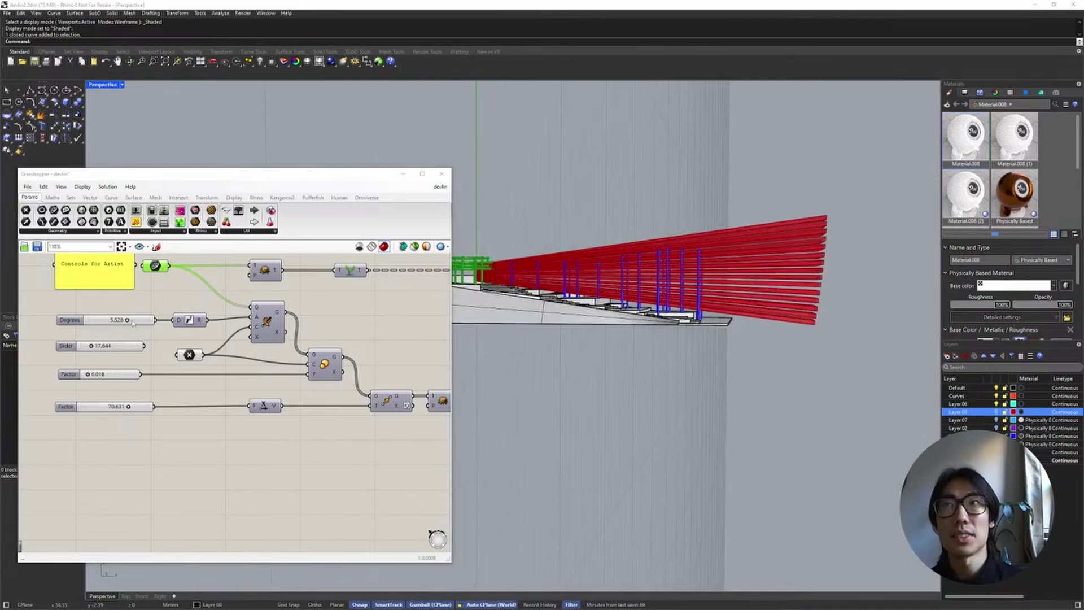
Step: Adjust the artist control sliders: Degrees to about 3.8, scale Factor to about 5.168 and move Factor to about 55.932
mouse_move(128, 320)
mouse_down()
mouse_move(107, 321)
mouse_move(124, 322)
mouse_up()
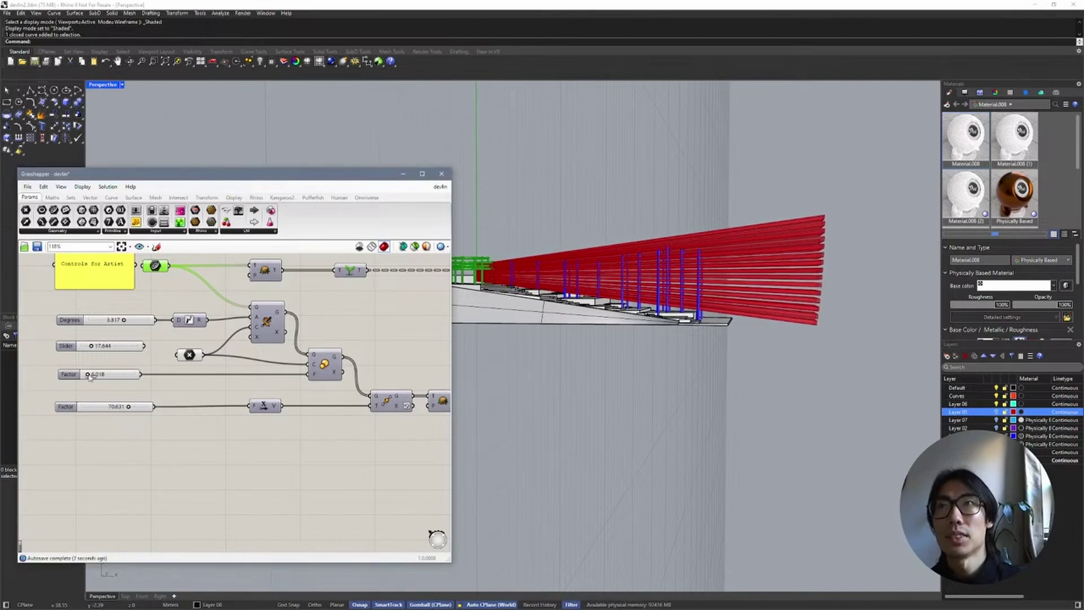
drag(88, 376, 90, 375)
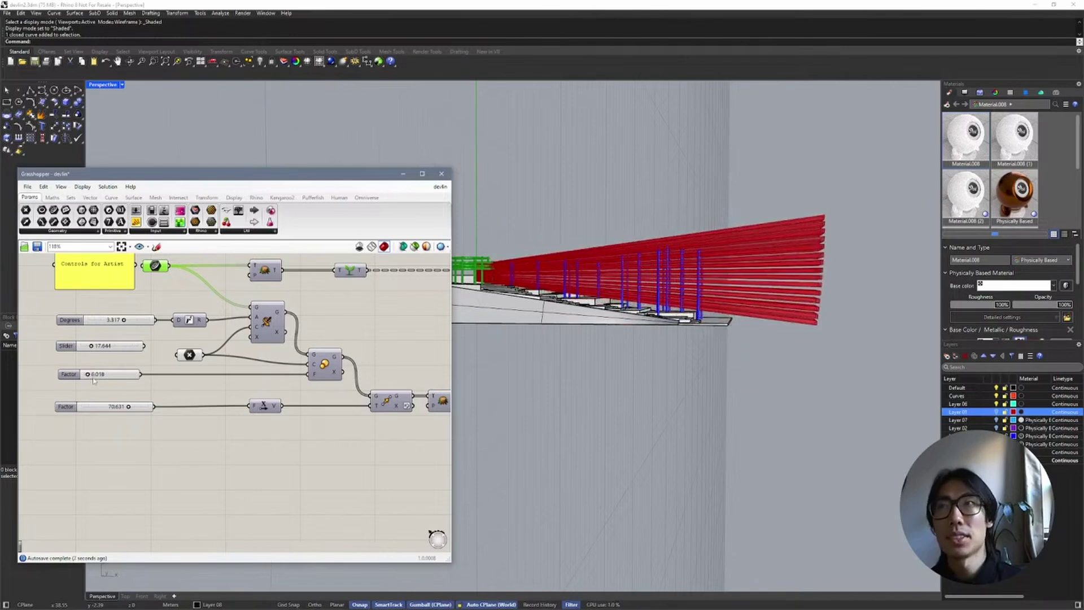
drag(129, 407, 89, 376)
right_drag(692, 343, 658, 358)
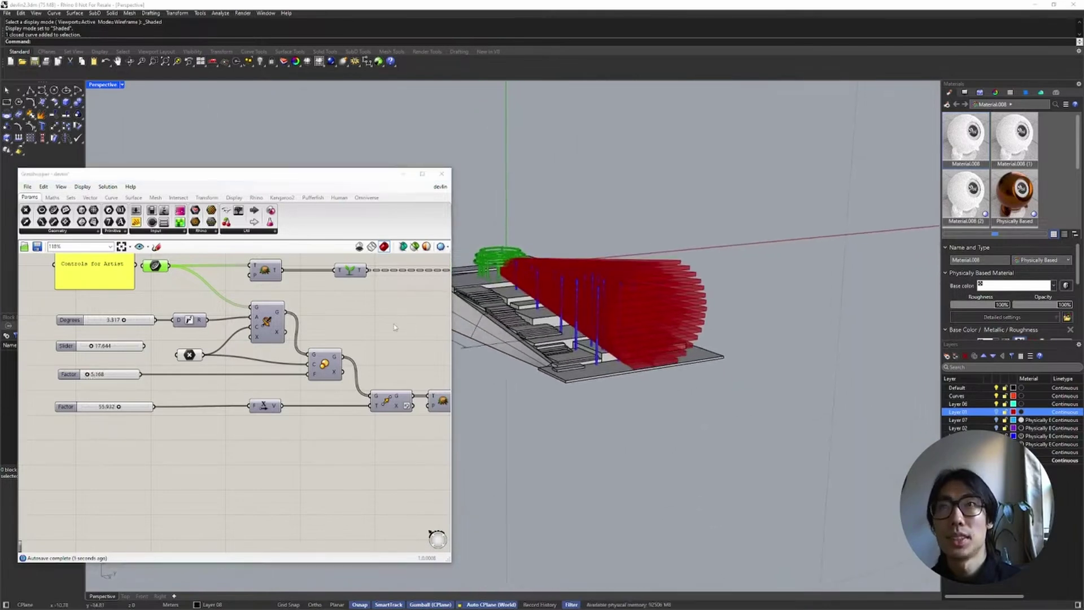
Step: Bake the Cap component's beams to Layer 08 and select one baked beam to check it
scroll(339, 339, down, 5)
right_drag(411, 321, 346, 342)
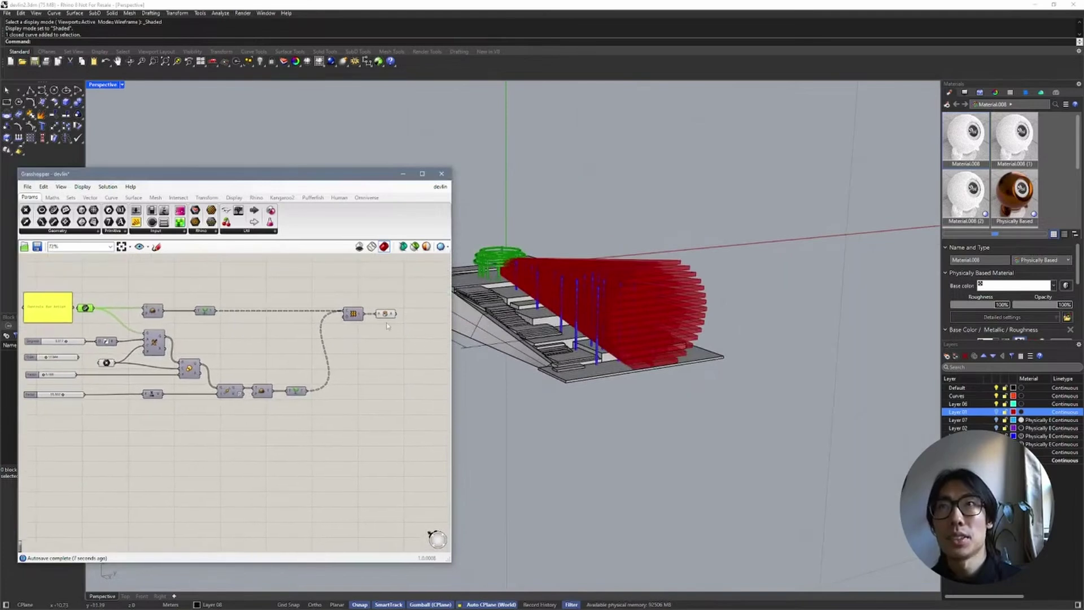
scroll(415, 305, up, 6)
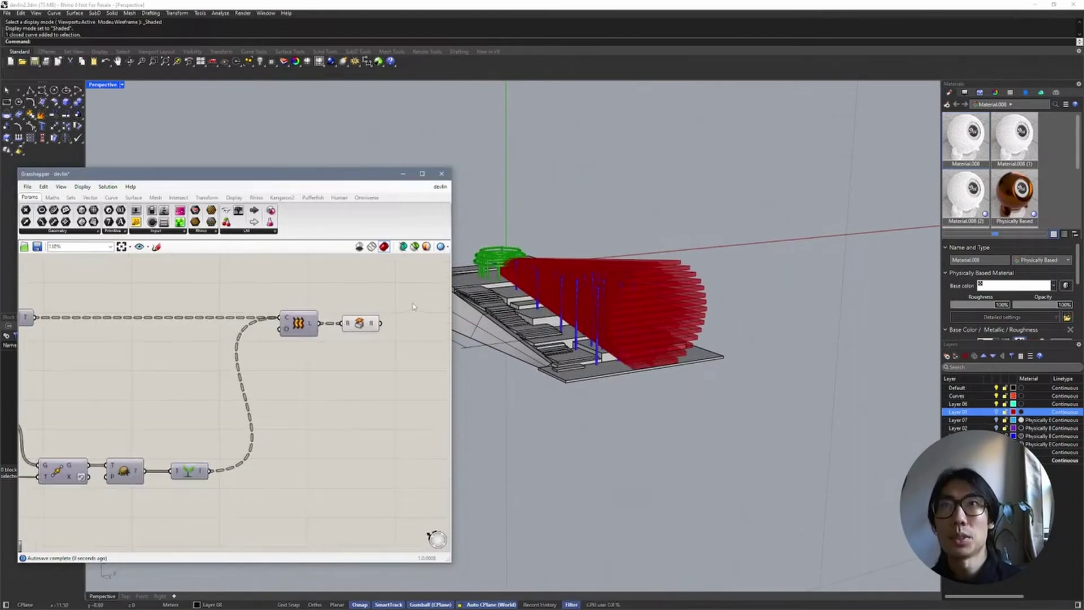
click(347, 337)
right_click(314, 335)
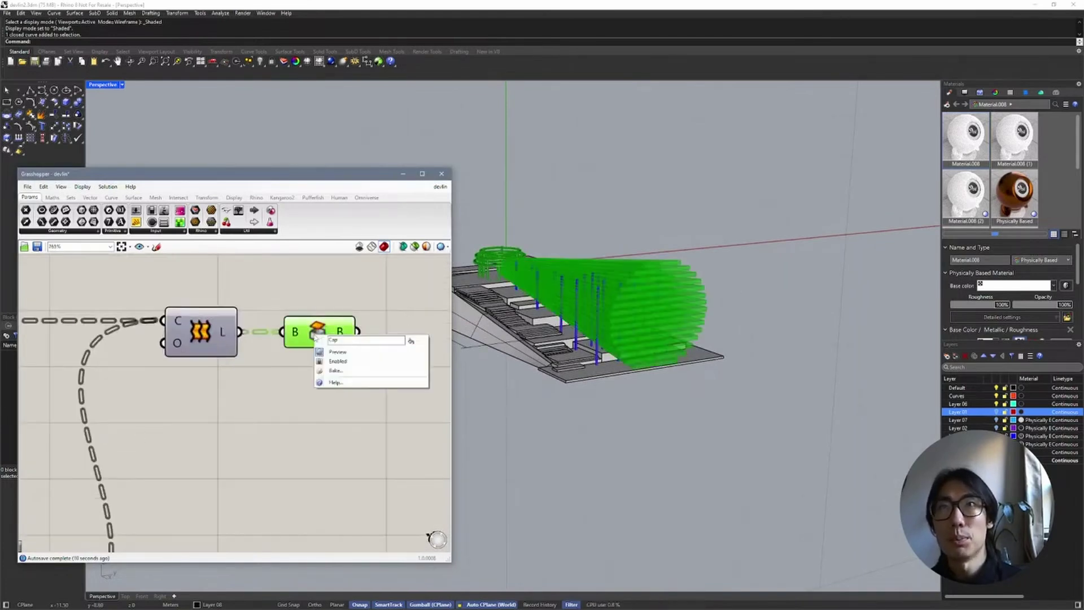
click(336, 371)
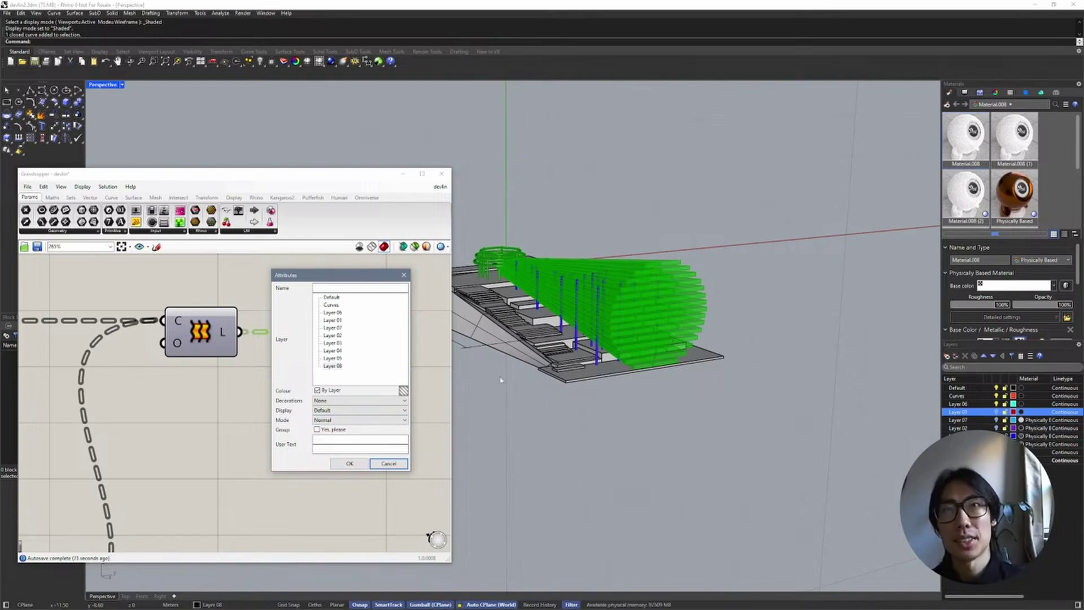
click(336, 366)
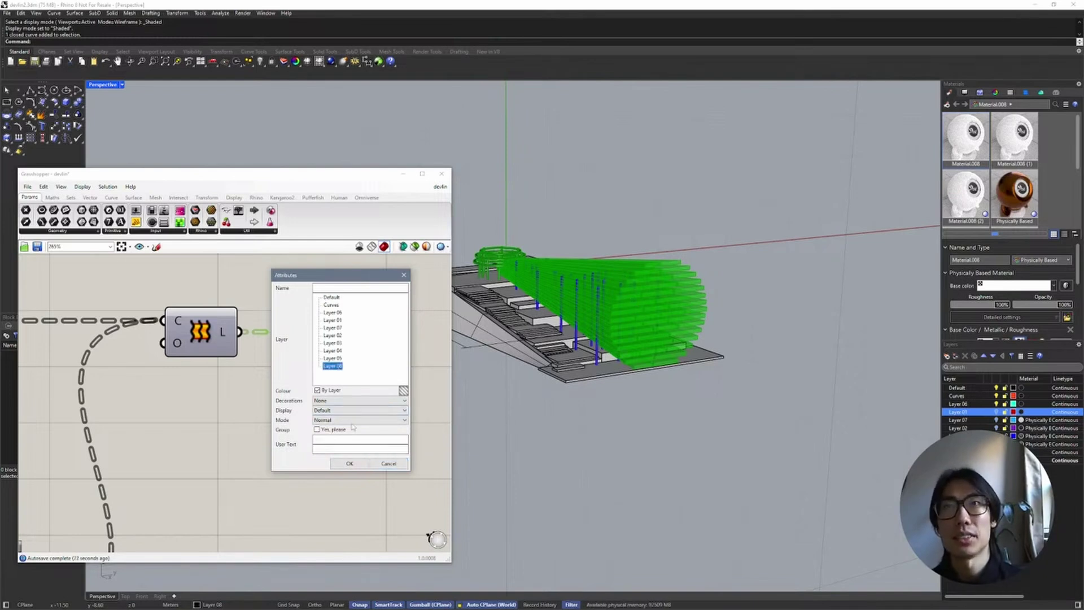
click(350, 463)
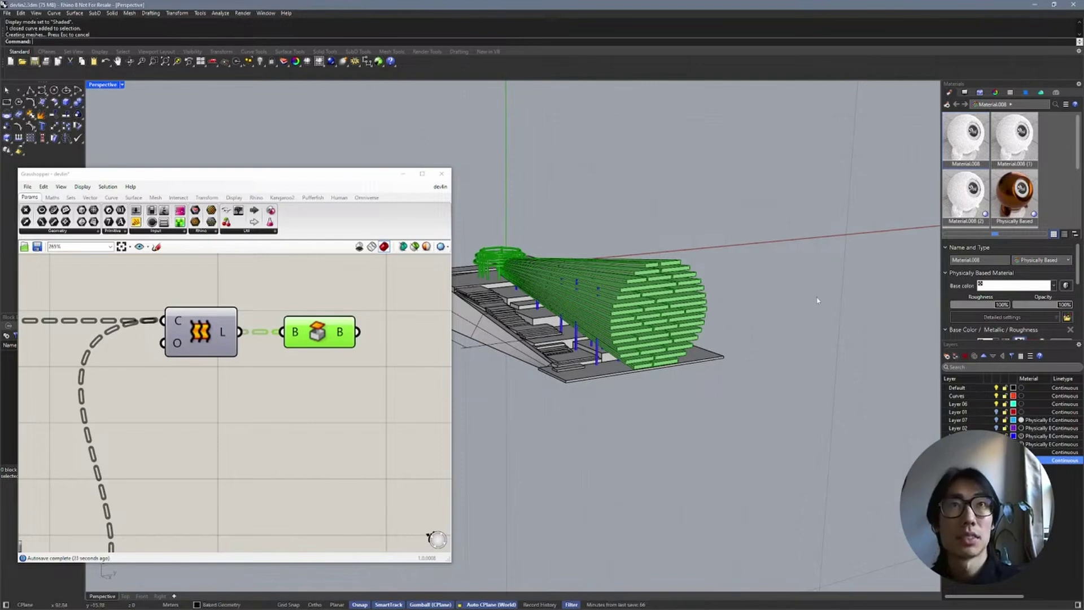
right_drag(781, 282, 805, 275)
click(621, 271)
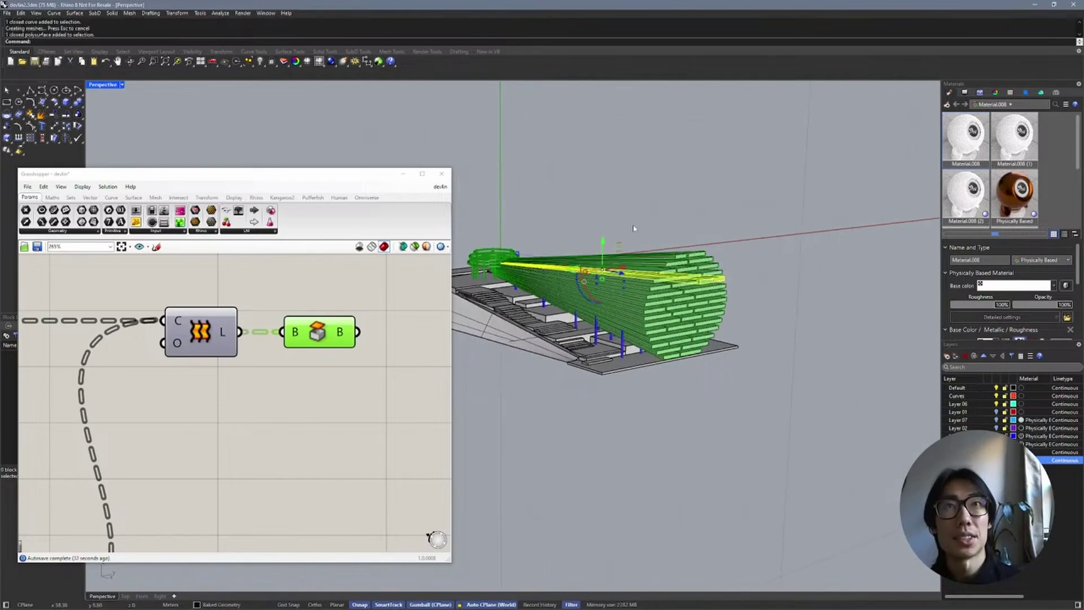
Step: Turn off the Cap component's preview, clear the beam selection and minimize the Grasshopper window
click(366, 354)
right_click(325, 326)
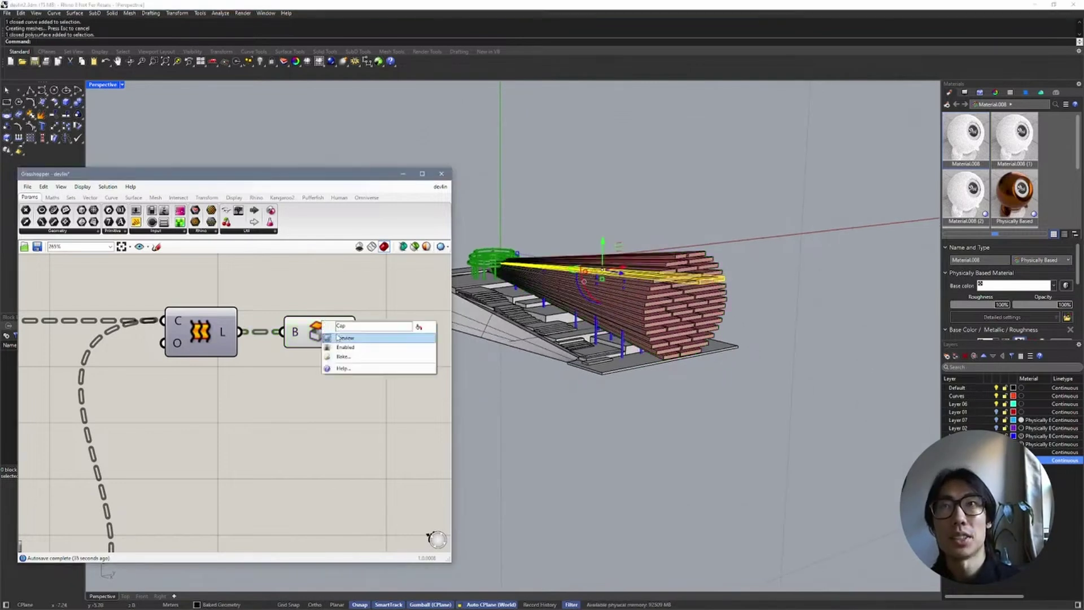
click(341, 338)
click(533, 406)
click(403, 174)
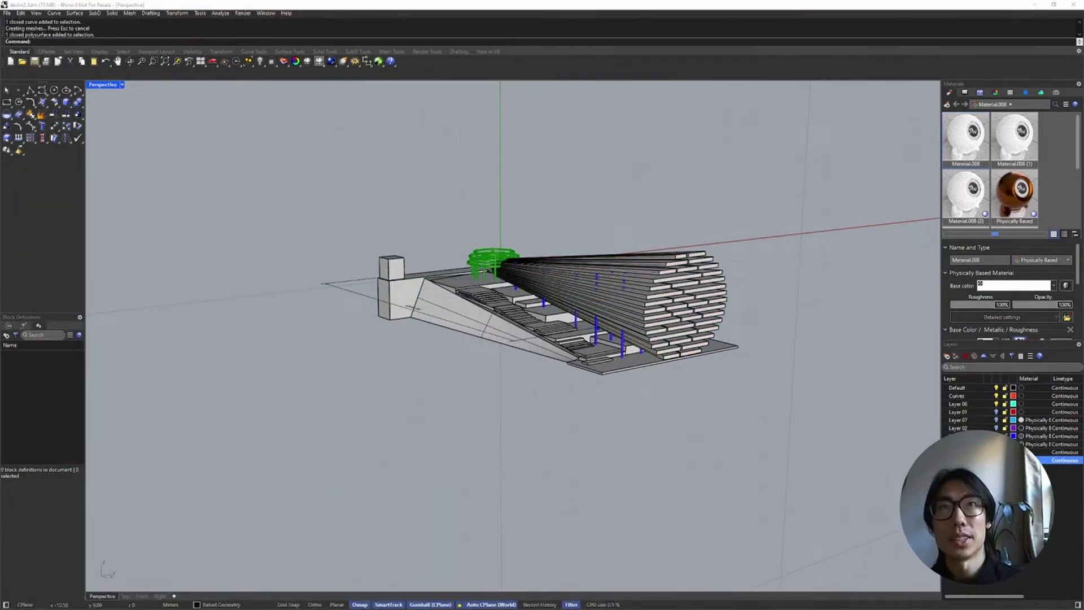
Step: Set the Perspective viewport's display mode to Rendered
right_drag(830, 295, 693, 363)
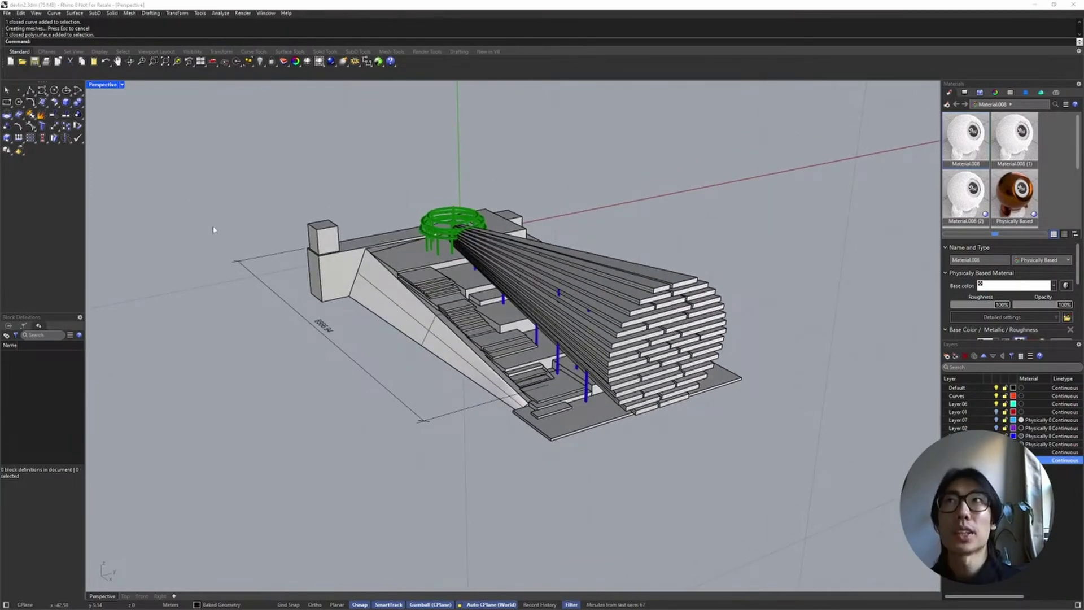
click(107, 86)
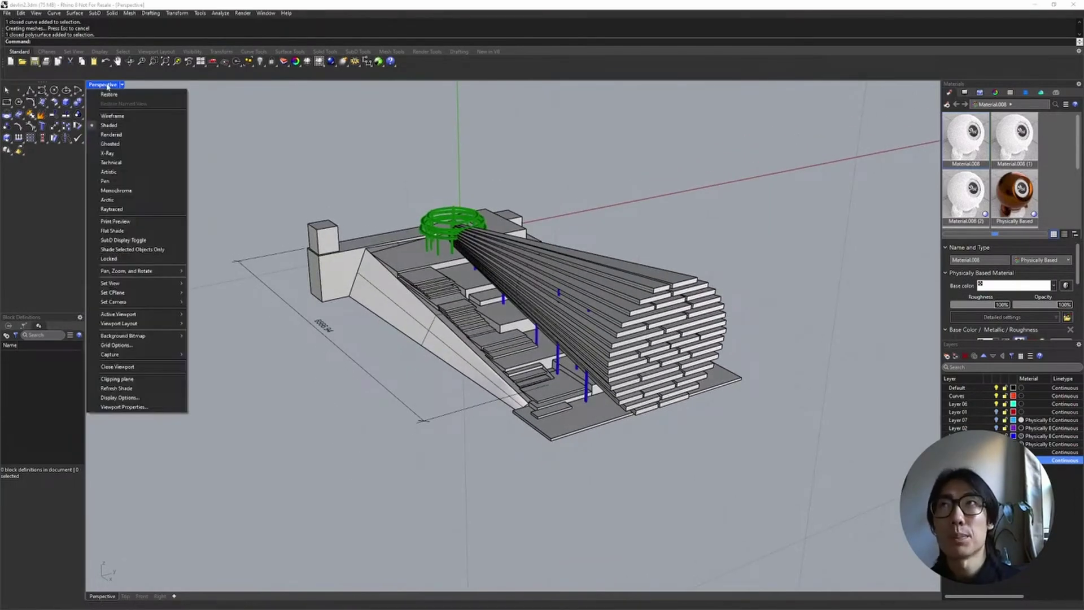
click(113, 134)
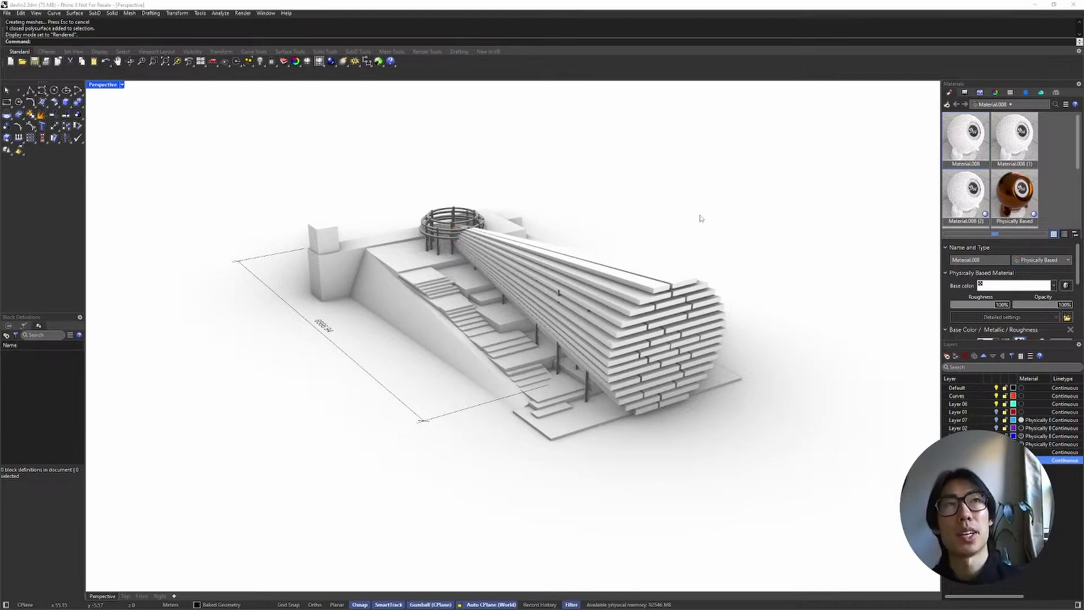
Step: Assign the orange-brown Physically Based material to the baked beams' layer and inspect the rendered beams up close
scroll(1005, 188, down, 1)
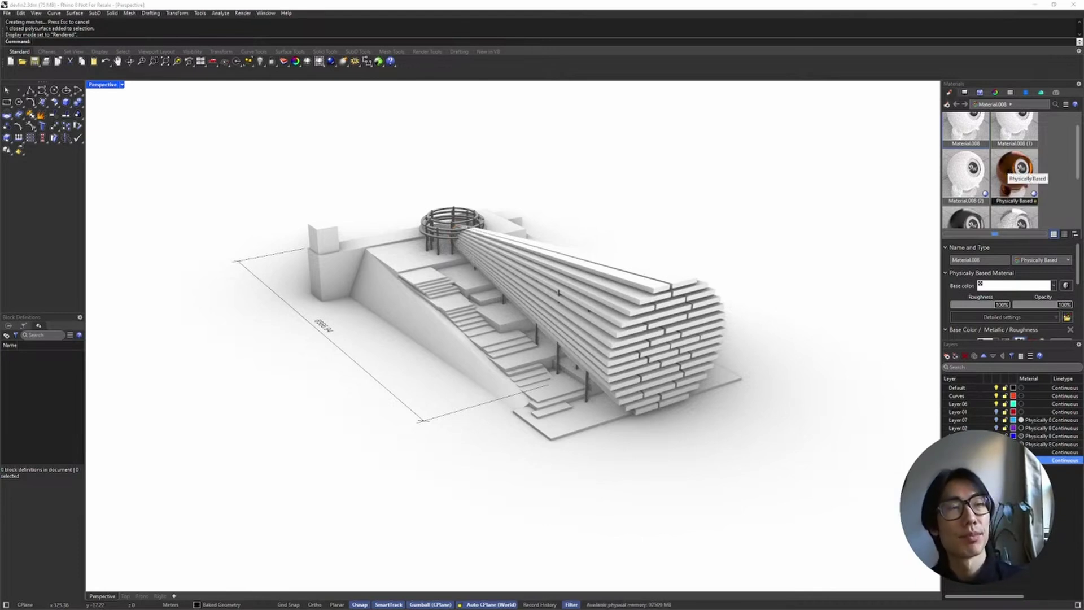
drag(1022, 169, 1040, 461)
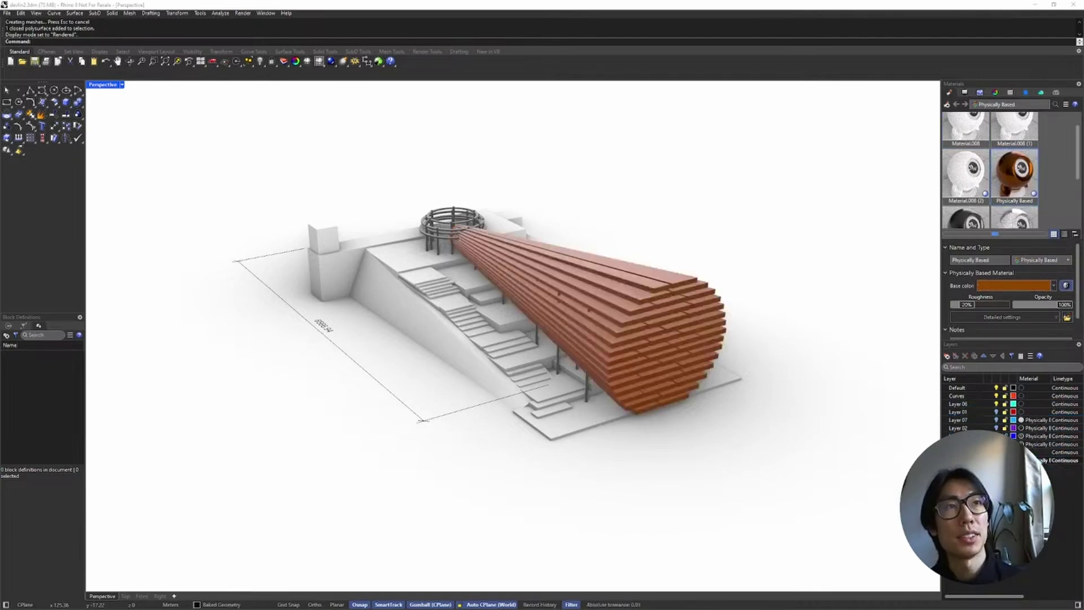
scroll(610, 267, up, 6)
right_drag(662, 312, 666, 286)
right_drag(649, 183, 649, 212)
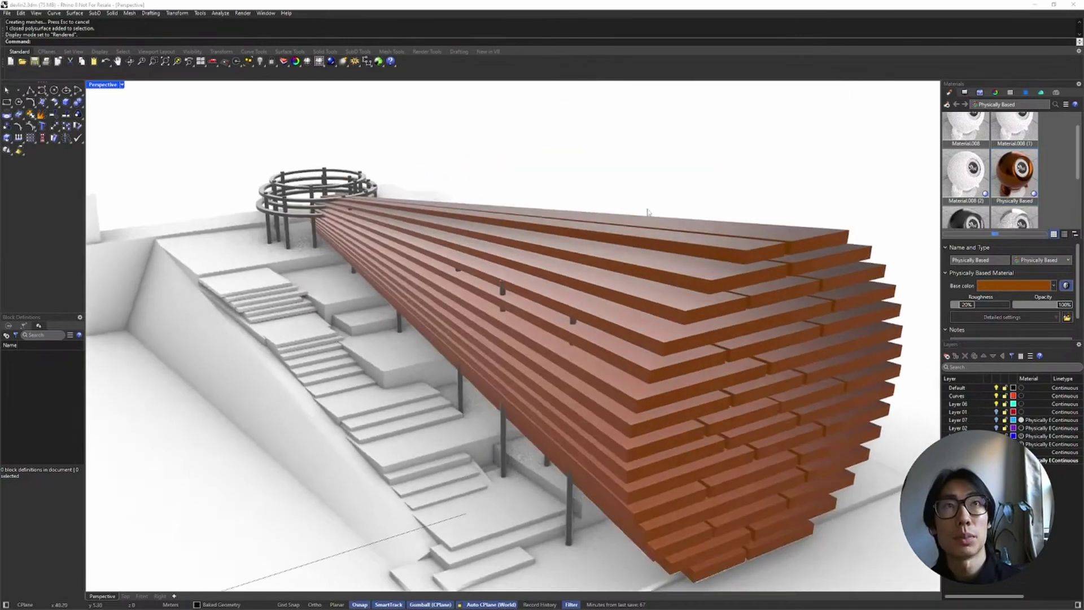
right_drag(471, 326, 604, 287)
Step: Examine the dark Physically Based (1) material alongside the circular post-and-ring structure at the upper end of the stairs
scroll(965, 215, down, 1)
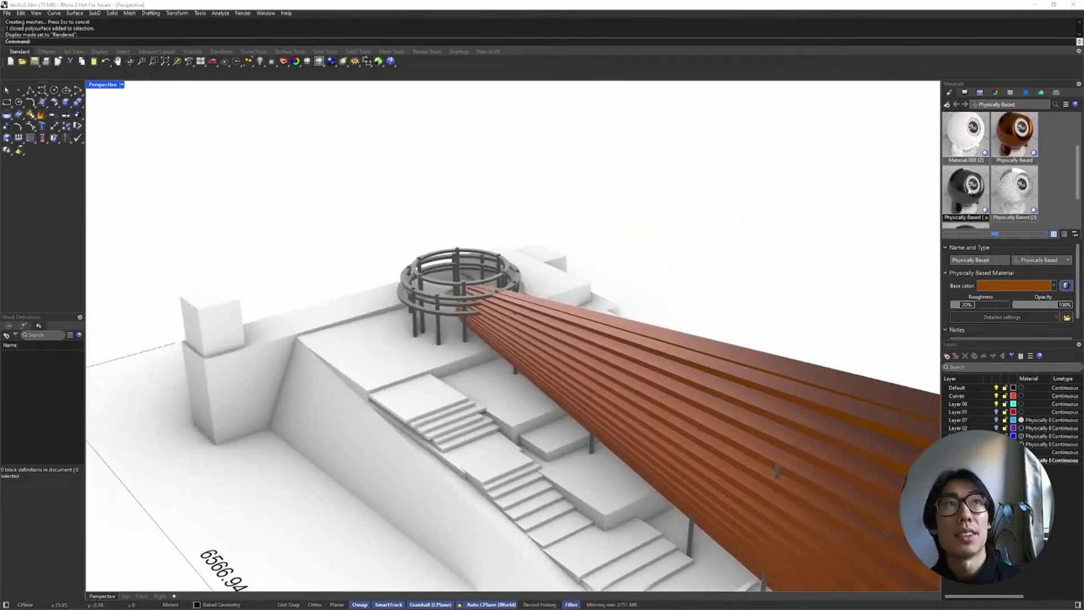
click(980, 205)
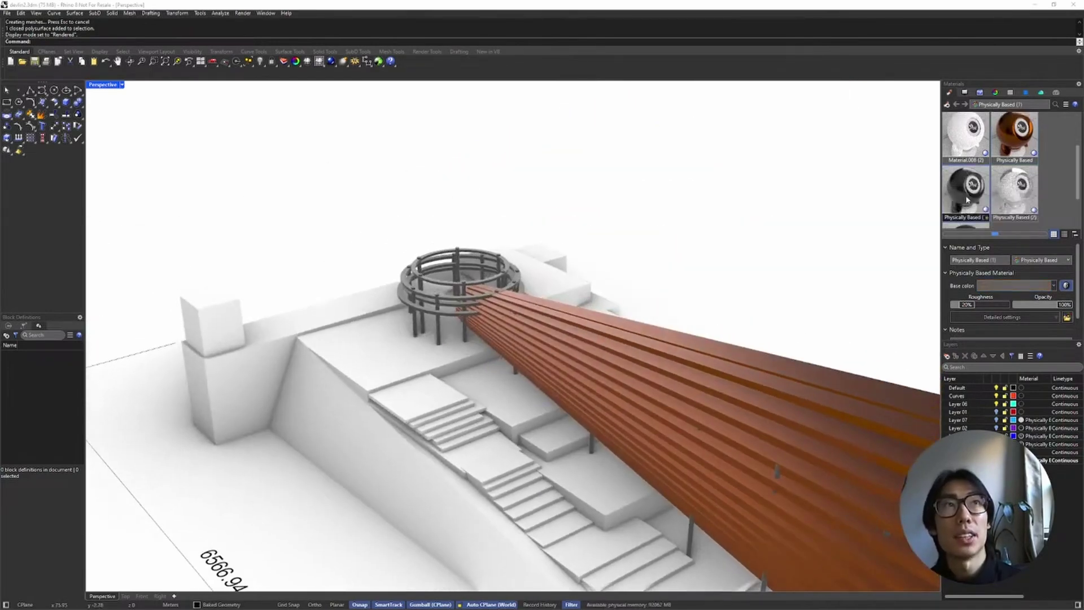
click(485, 285)
click(501, 169)
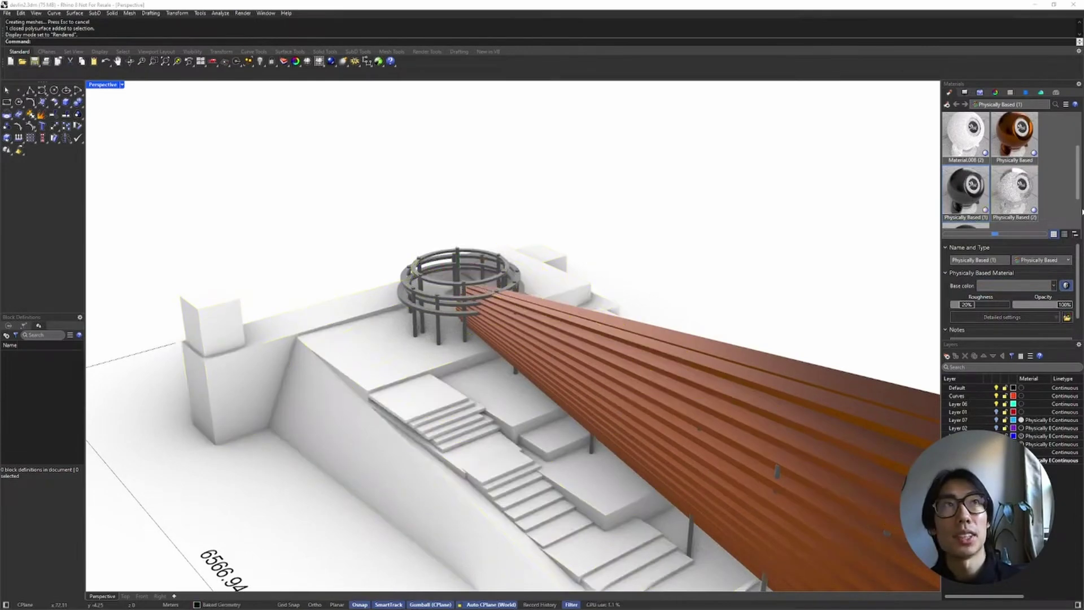
click(436, 337)
drag(430, 328, 964, 205)
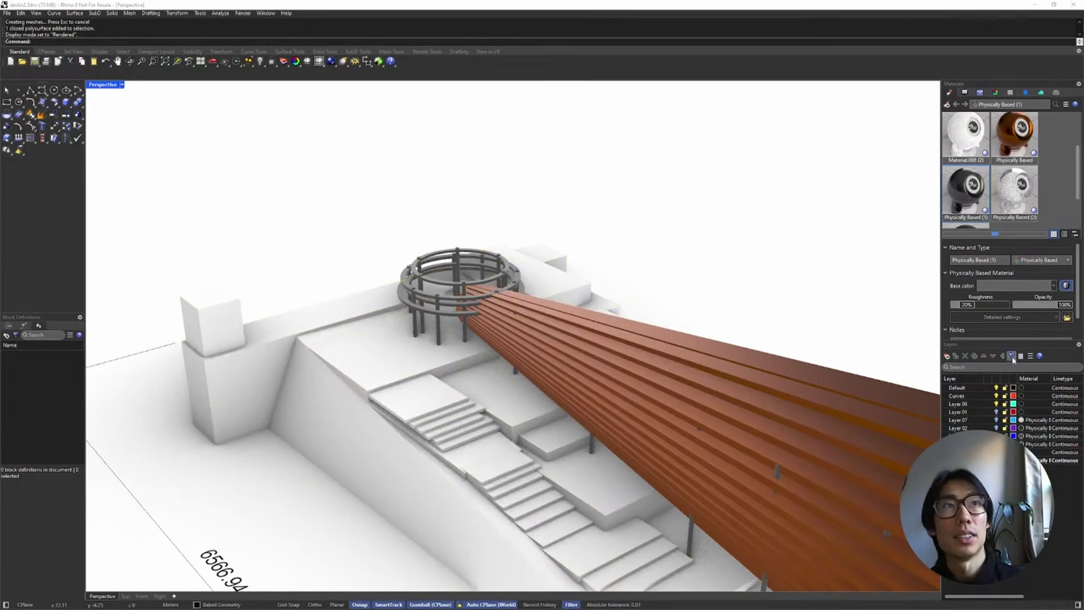
Step: Turn on Layer 07 and rename it Glass Railing
click(996, 420)
click(970, 421)
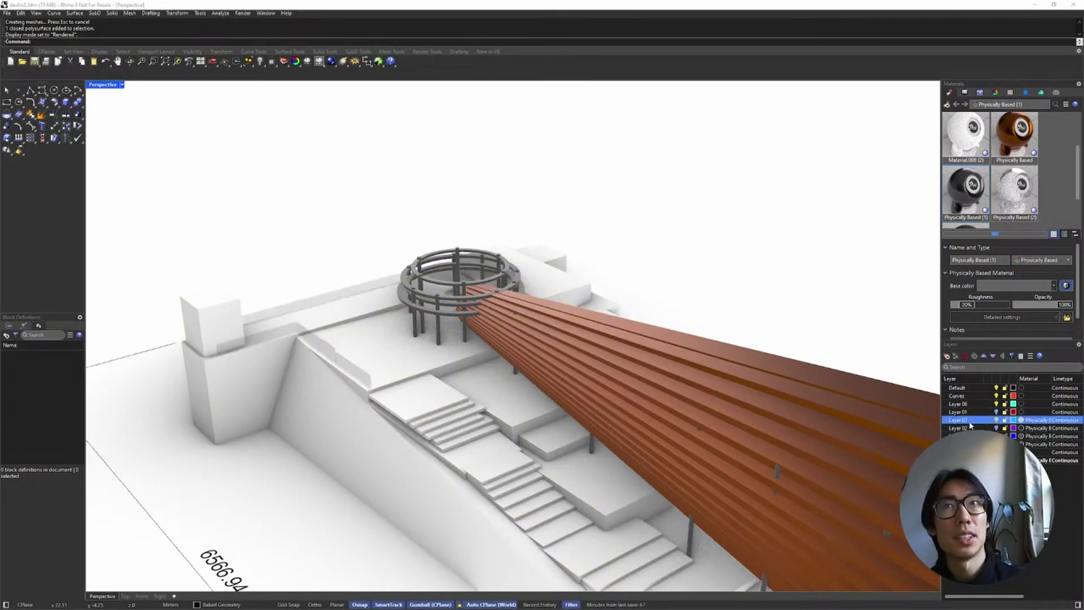
double_click(956, 421)
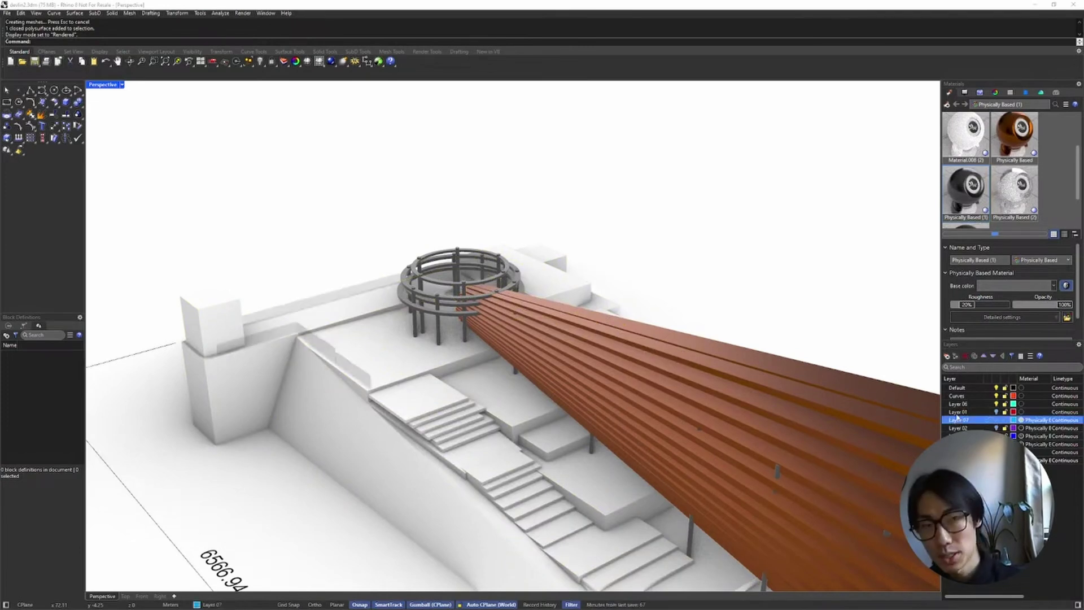
click(957, 420)
text(Gl)
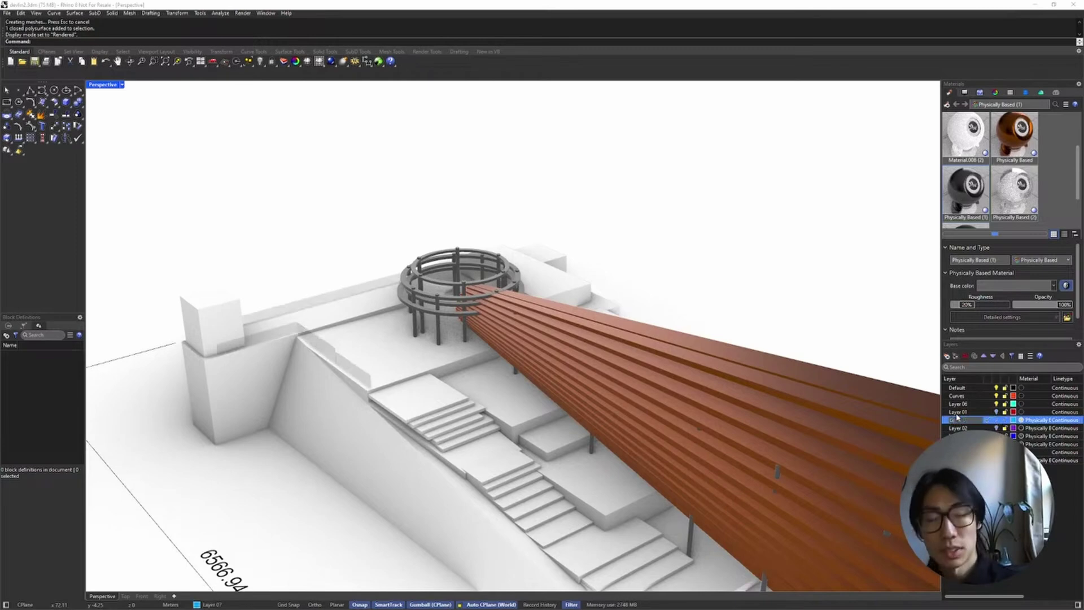
text(ass Railing)
key(Return)
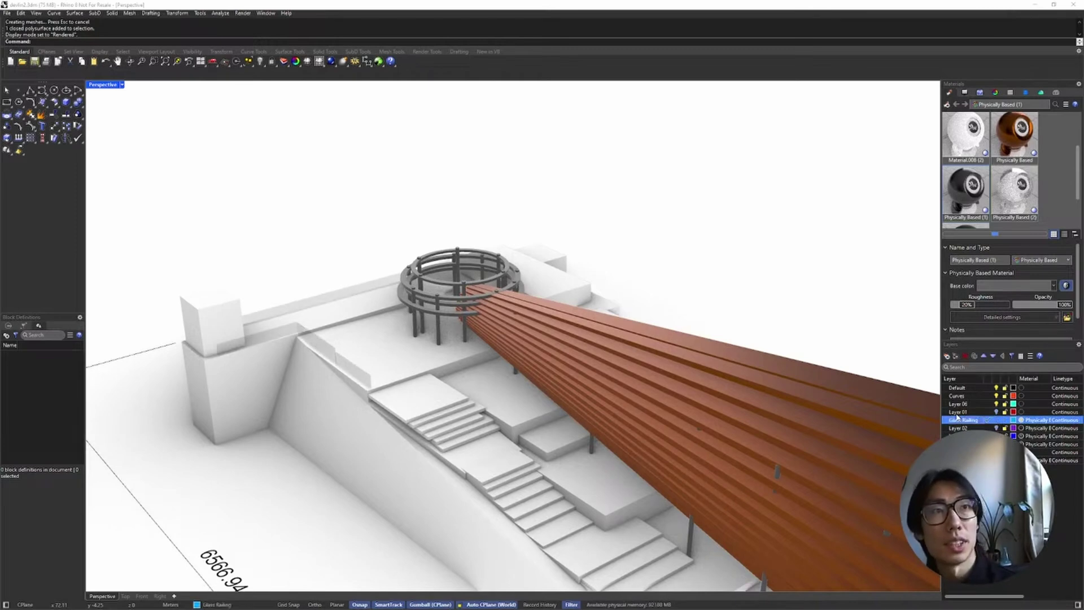
Step: Select the glass railing panel beside the upper block and examine the Physically Based (2) material's opacity and roughness settings
right_drag(650, 228, 646, 133)
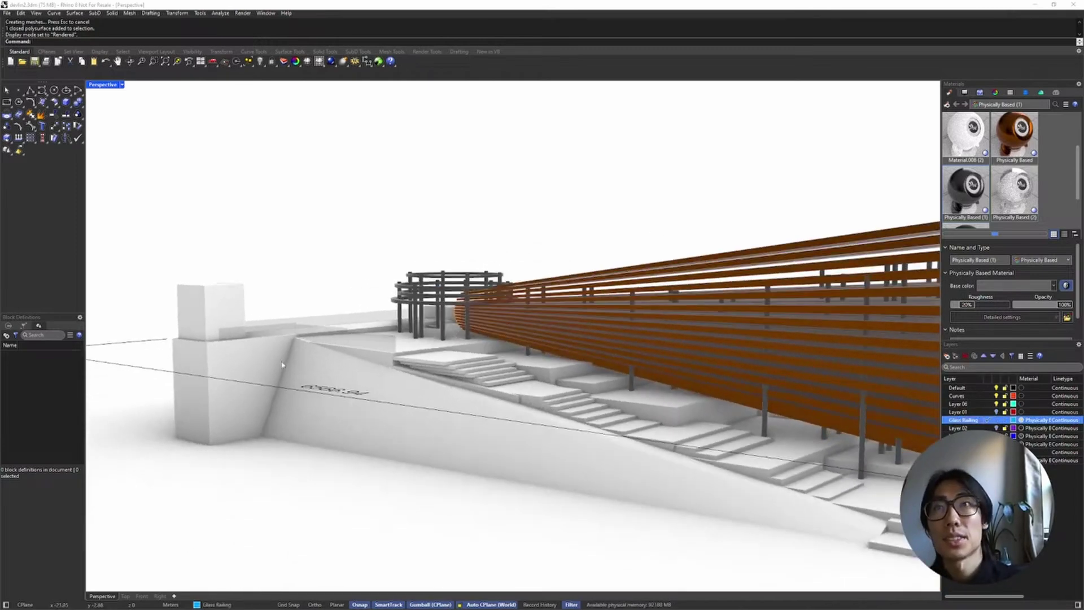
scroll(282, 359, up, 5)
click(308, 283)
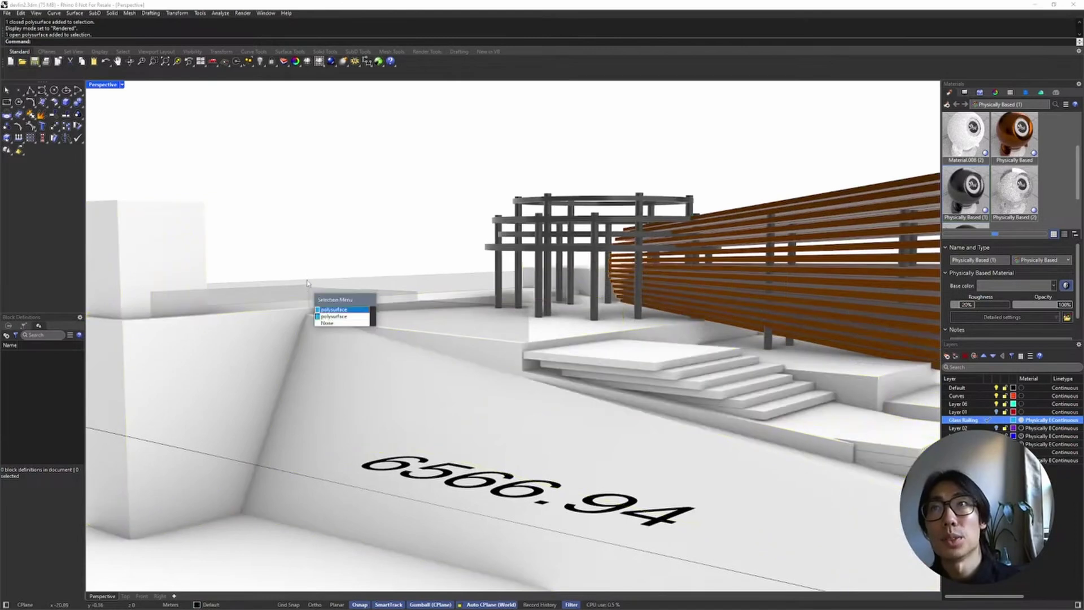
click(359, 316)
scroll(1012, 160, down, 1)
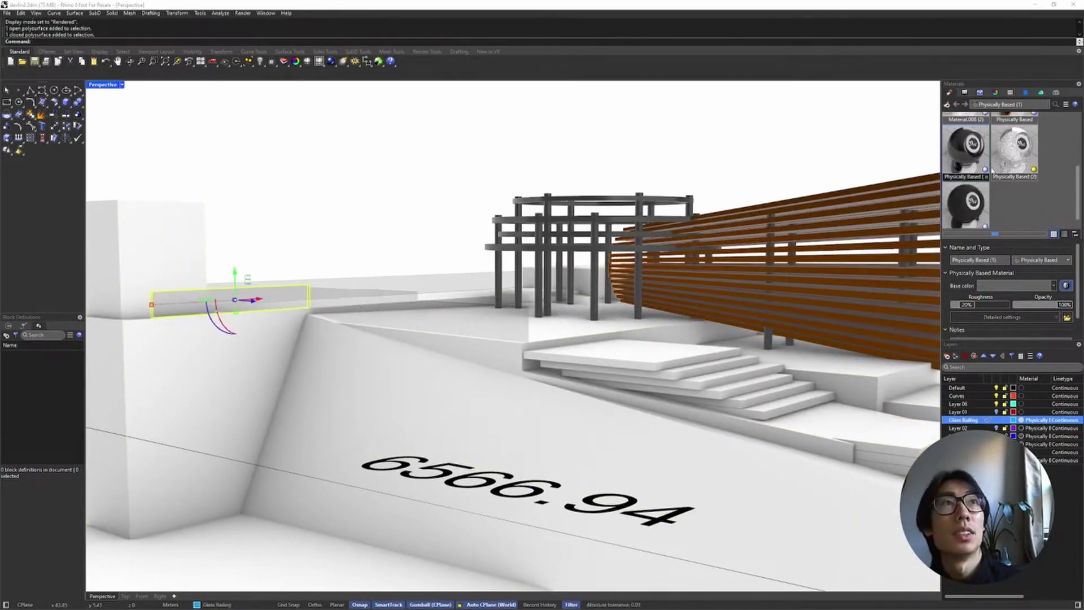
click(1012, 160)
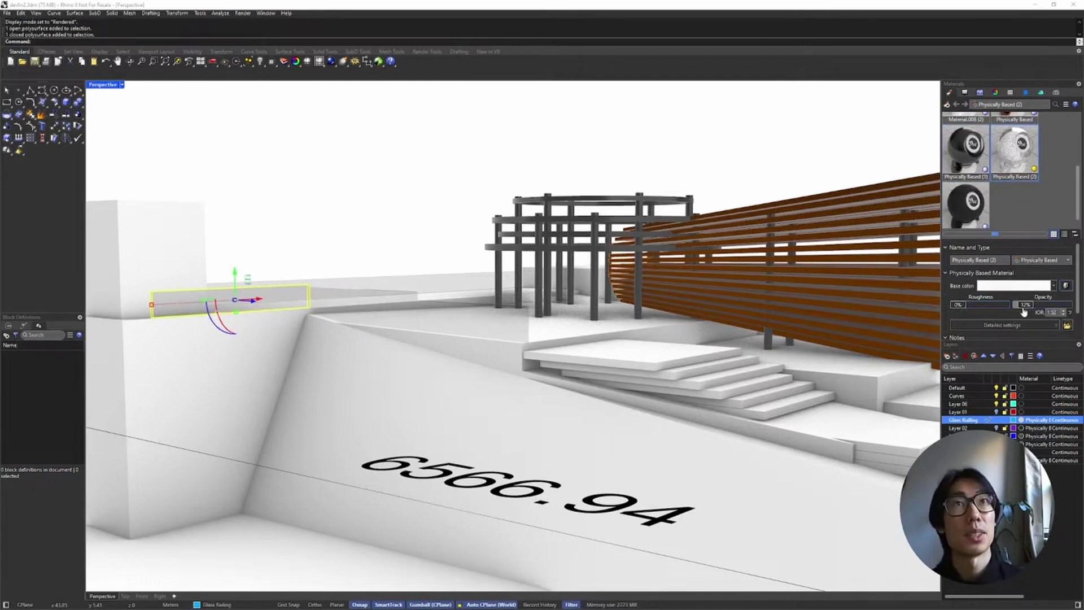
click(675, 141)
Step: Start Export Selected and choose all visible objects of the model for export
scroll(676, 204, down, 3)
right_drag(676, 204, 664, 224)
scroll(663, 224, down, 3)
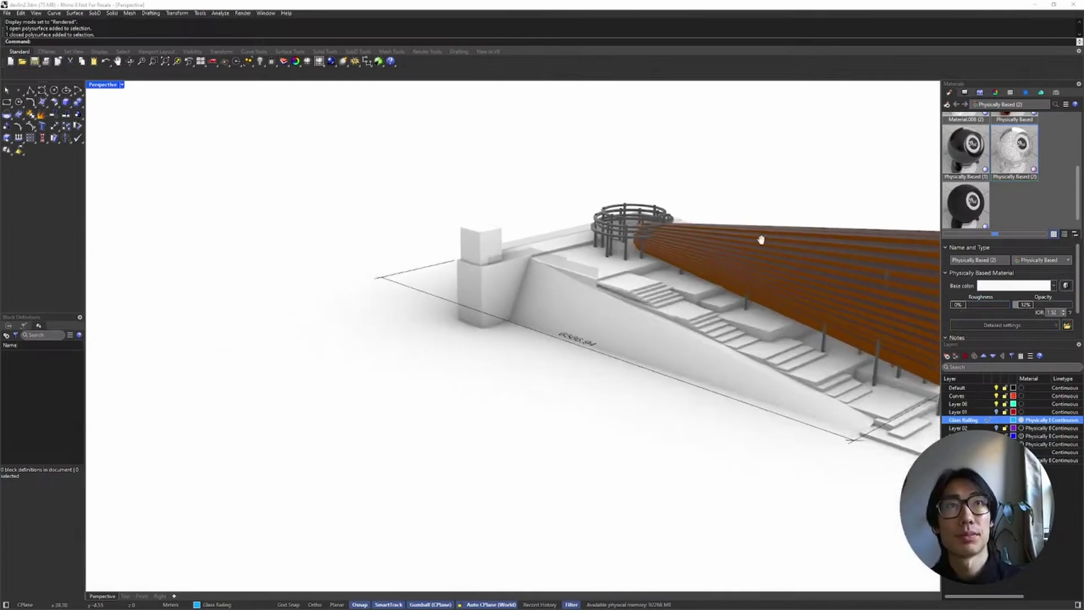
right_drag(762, 242, 728, 333)
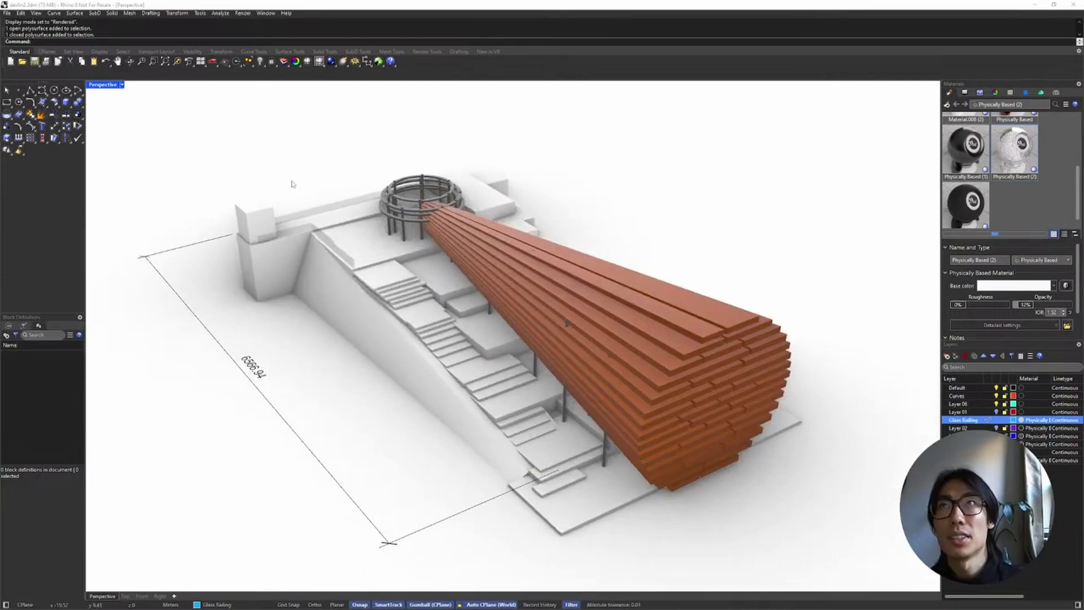
click(7, 12)
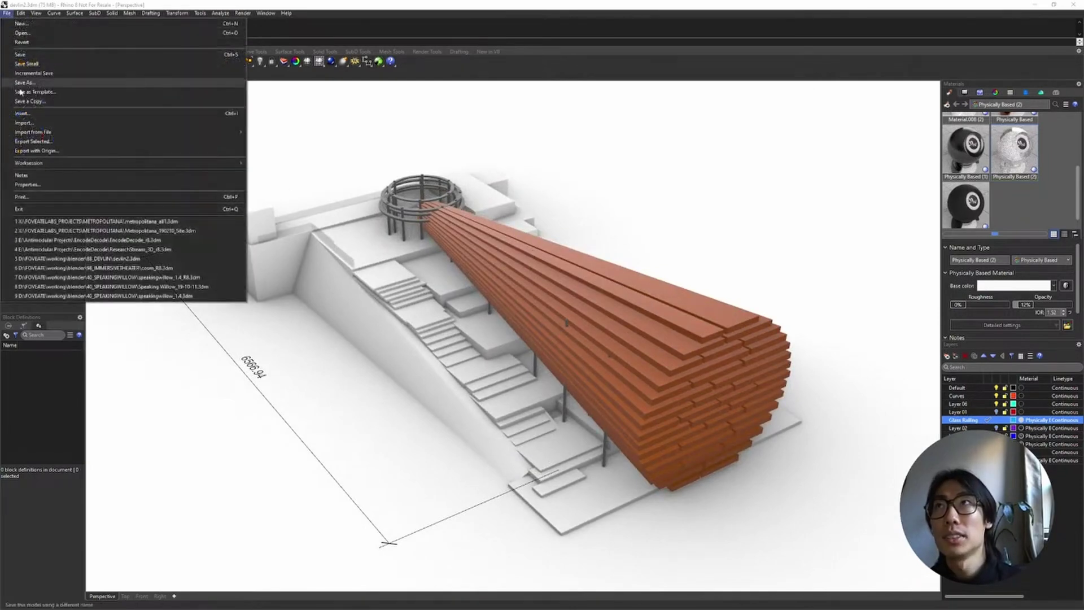
click(34, 141)
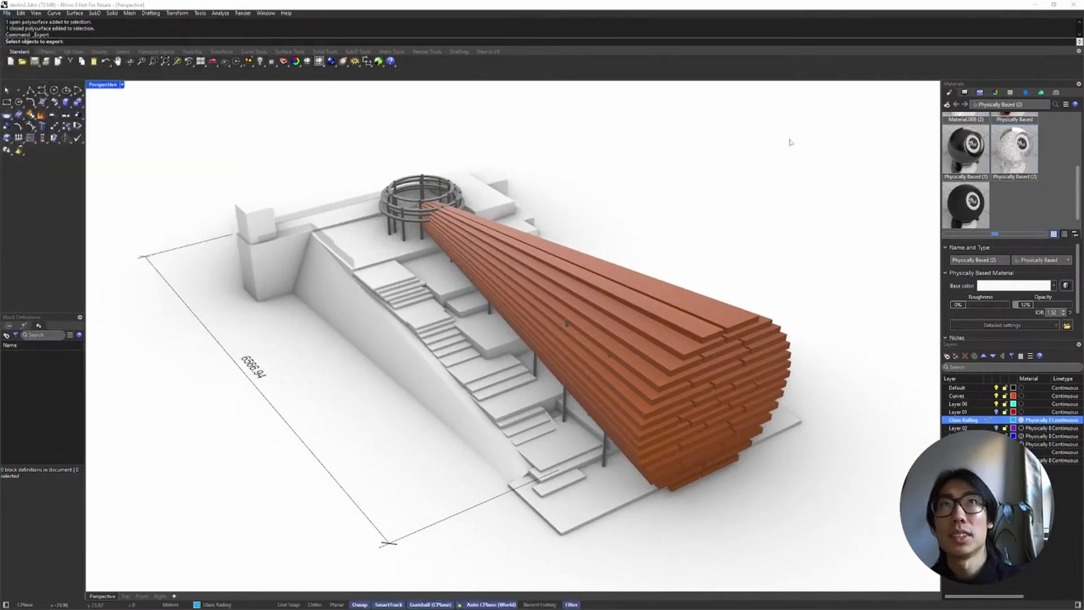
drag(805, 116, 189, 559)
key(Return)
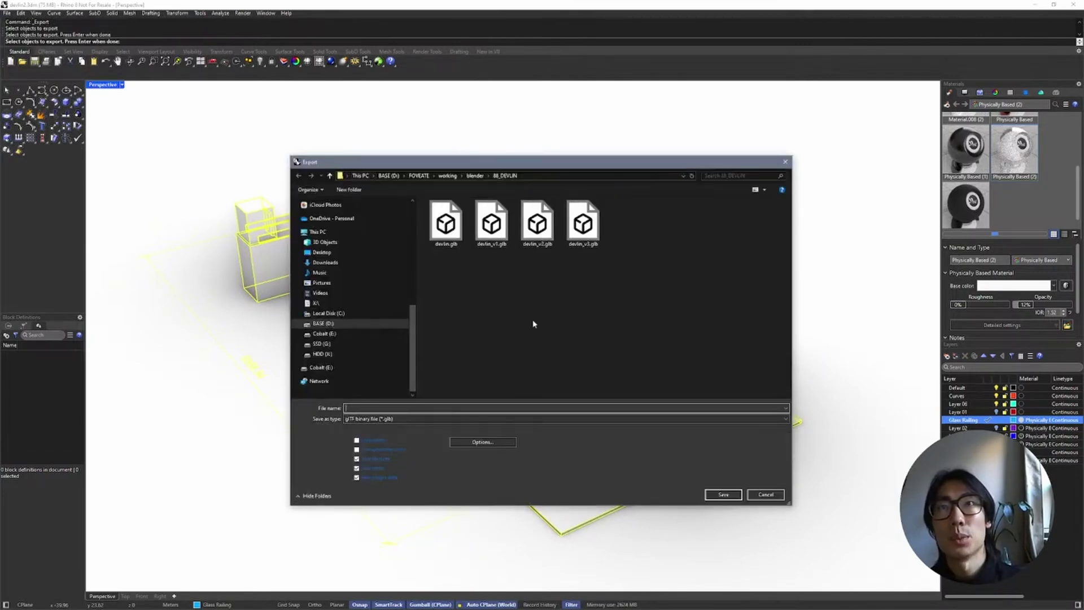
Step: Name the glTF binary export devlin_v4.glb, based on the existing devlin_v3.glb file name
click(583, 224)
click(379, 407)
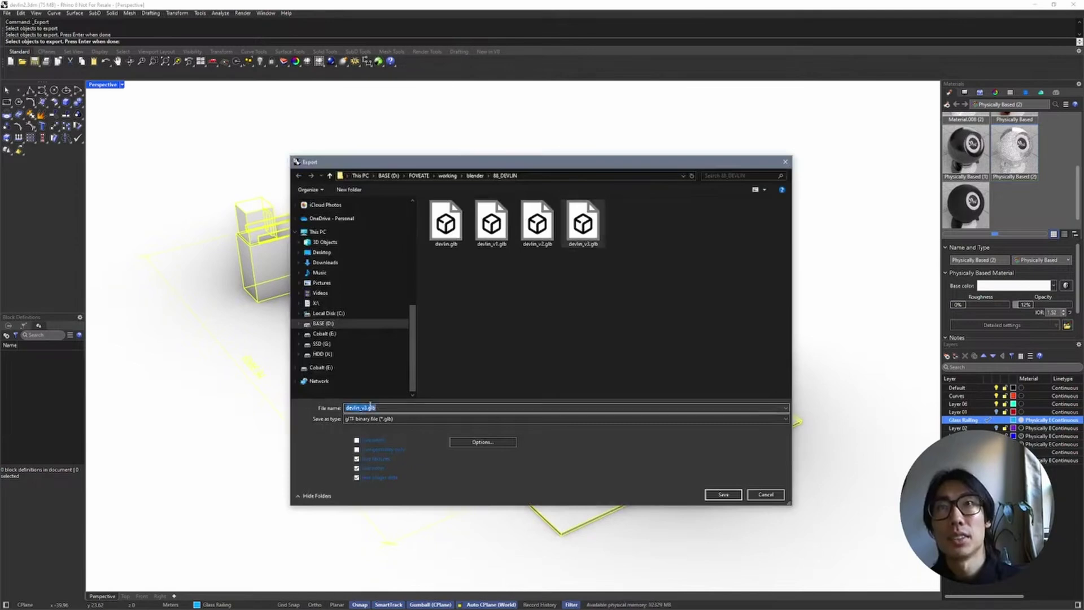
key(BackSpace)
text(4)
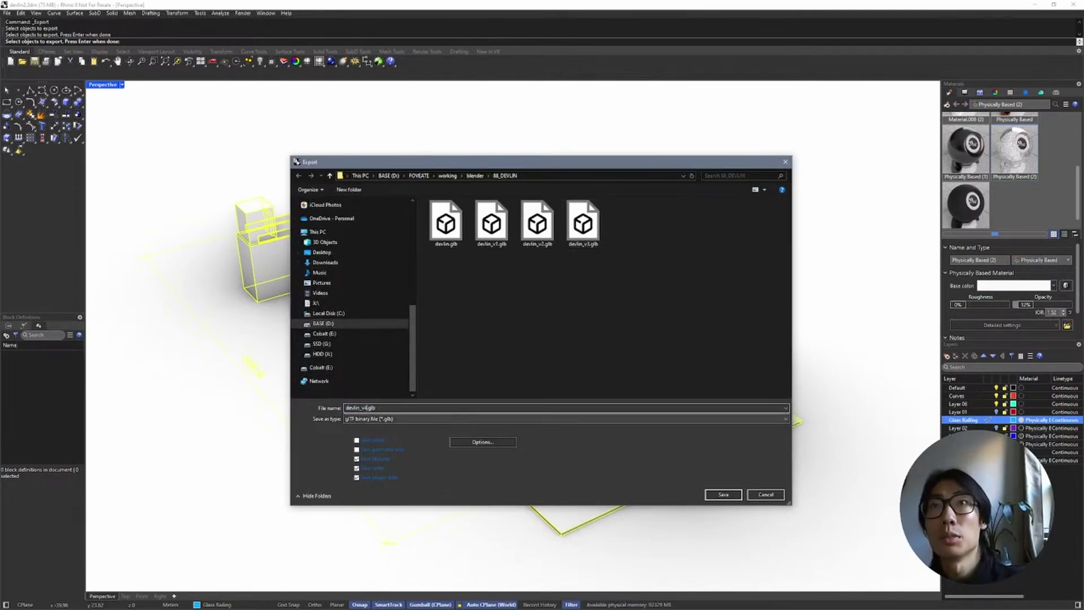
Step: Review the glTF export's formatting, mesh and Draco compression options, accept them and save the file
click(480, 441)
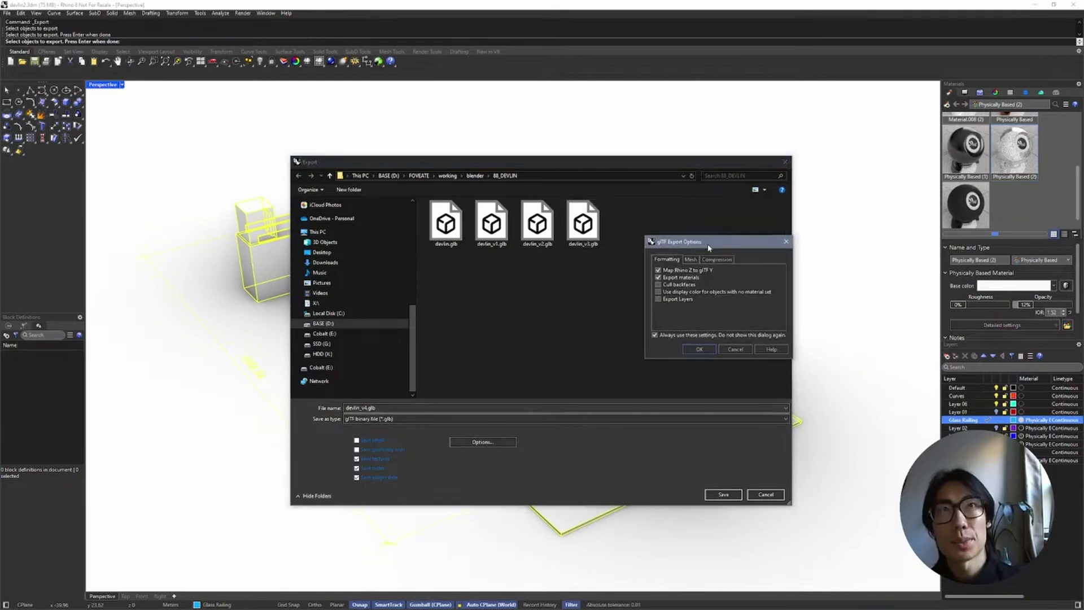
drag(716, 239, 701, 242)
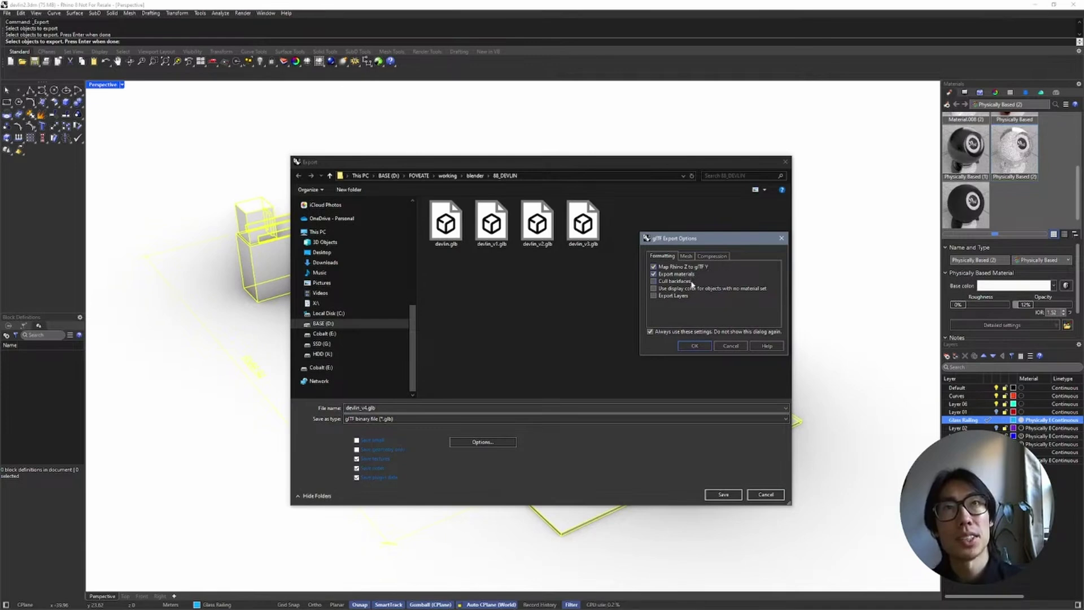
click(687, 257)
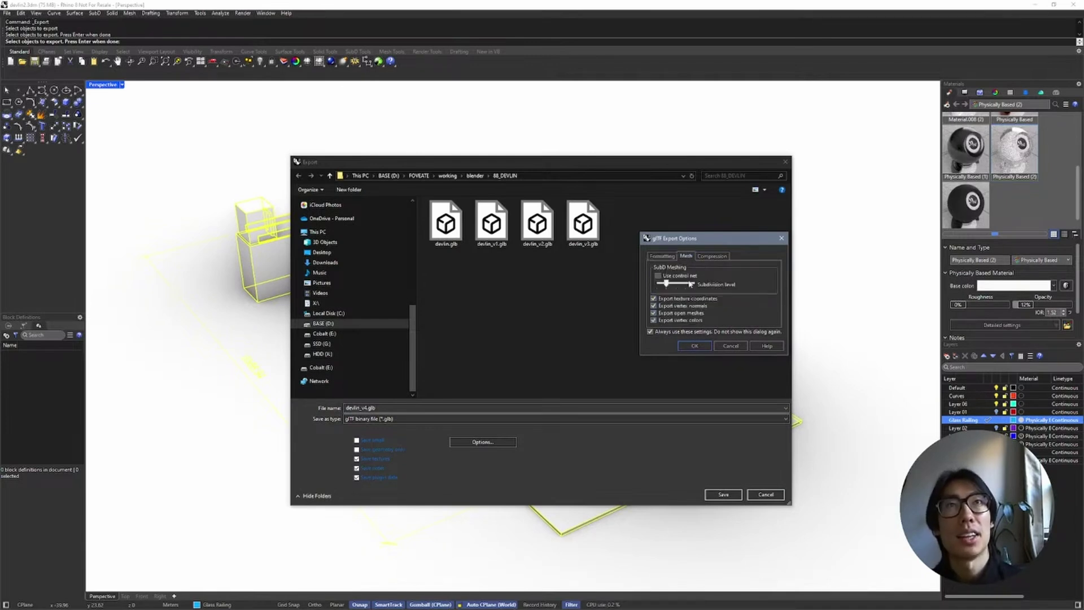
click(713, 255)
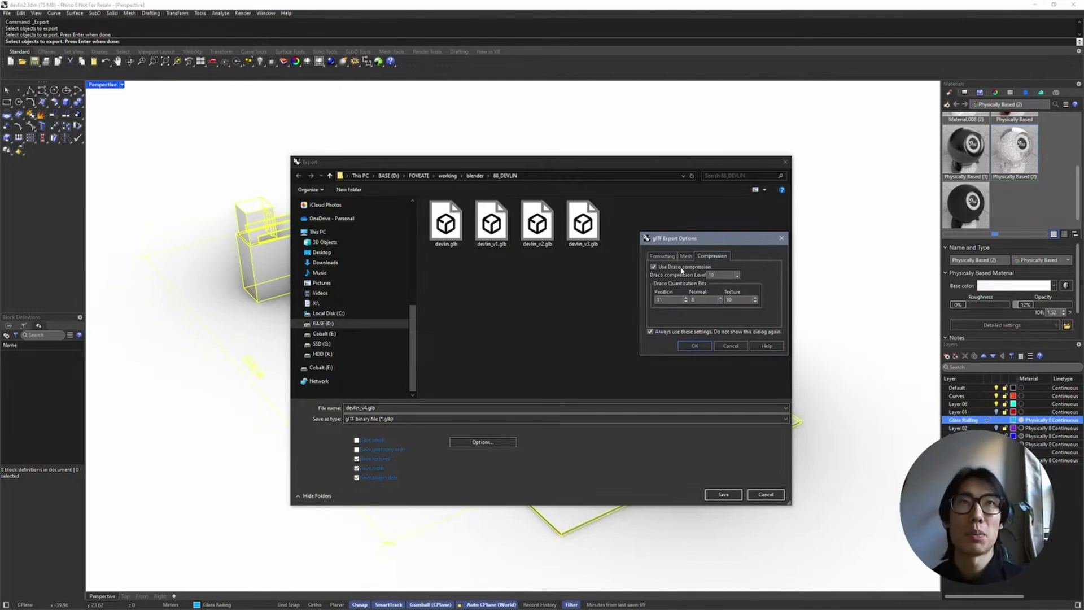
click(695, 346)
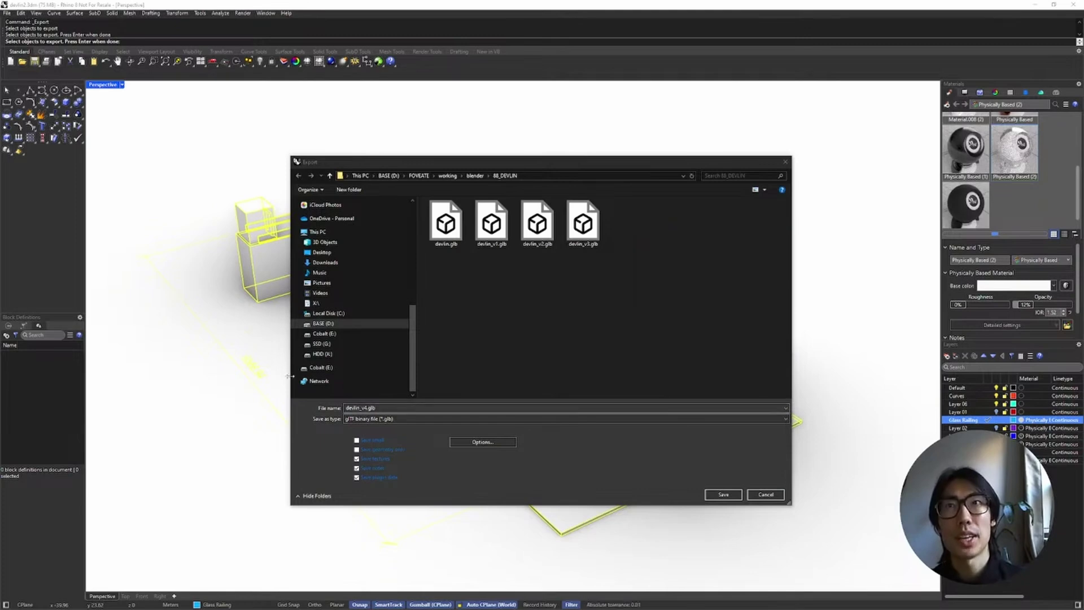
click(713, 497)
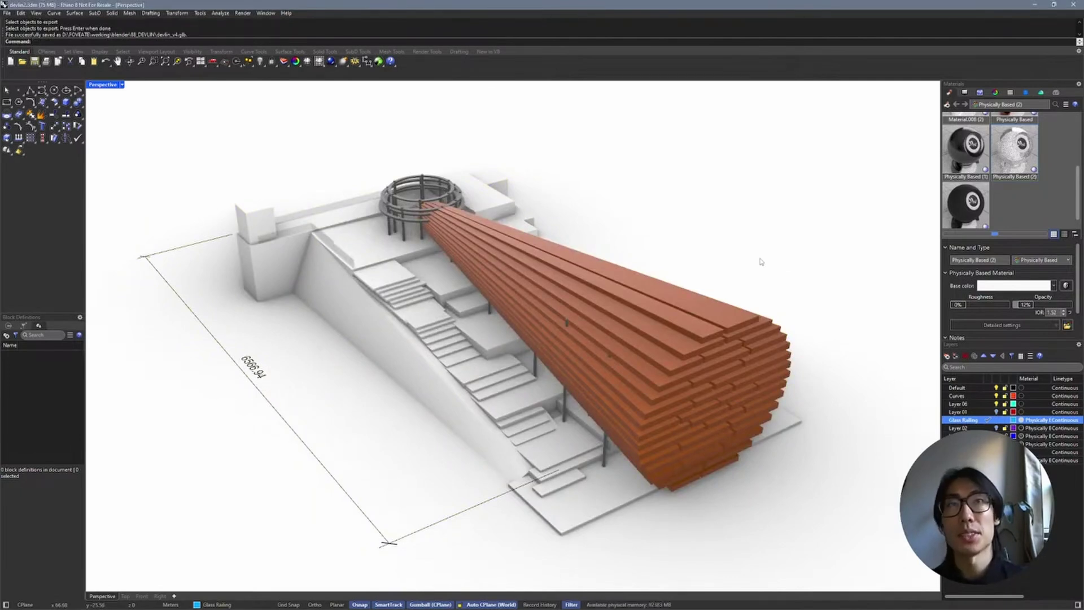
Step: Switch from the rendered model to the Foveate Webinar presentation in Pitch
right_drag(760, 259, 760, 246)
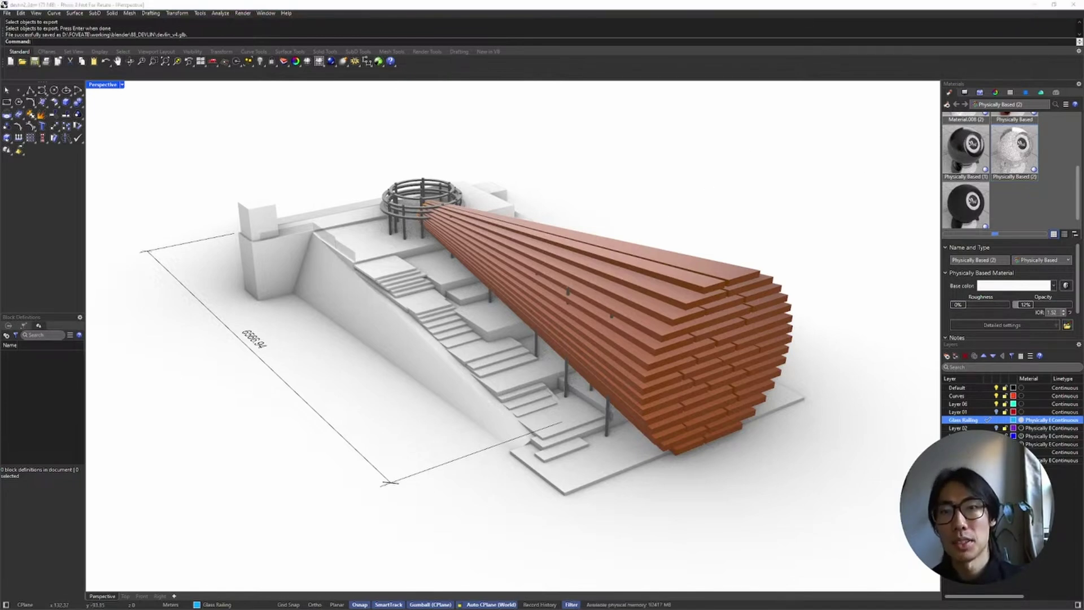
key(alt+Tab)
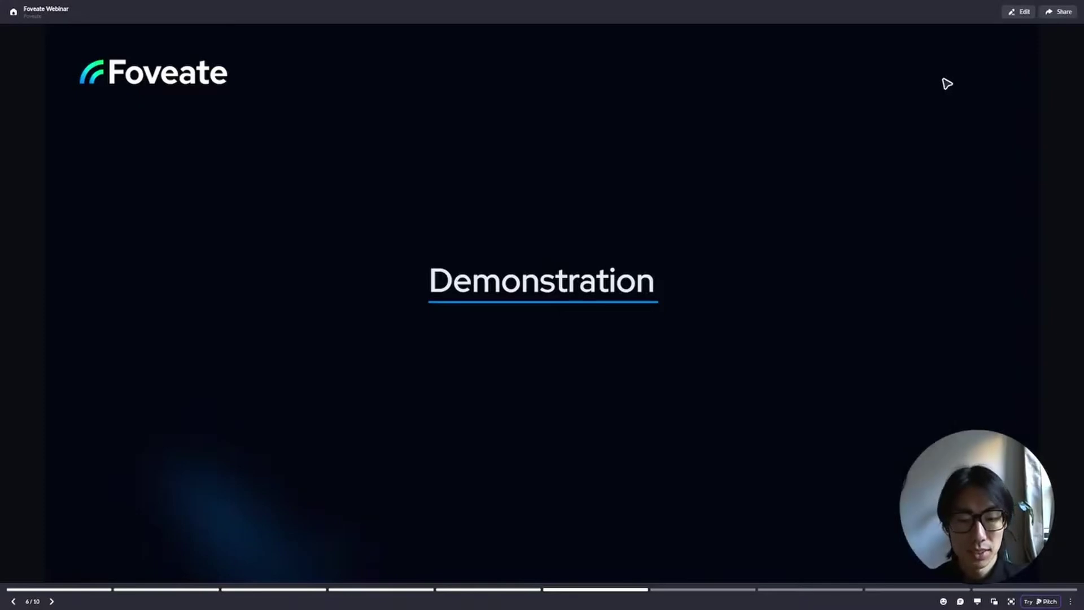
Step: Switch from the presentation to the Foveate dashboard, show it in full screen and create a new scene
key(Escape)
click(182, 9)
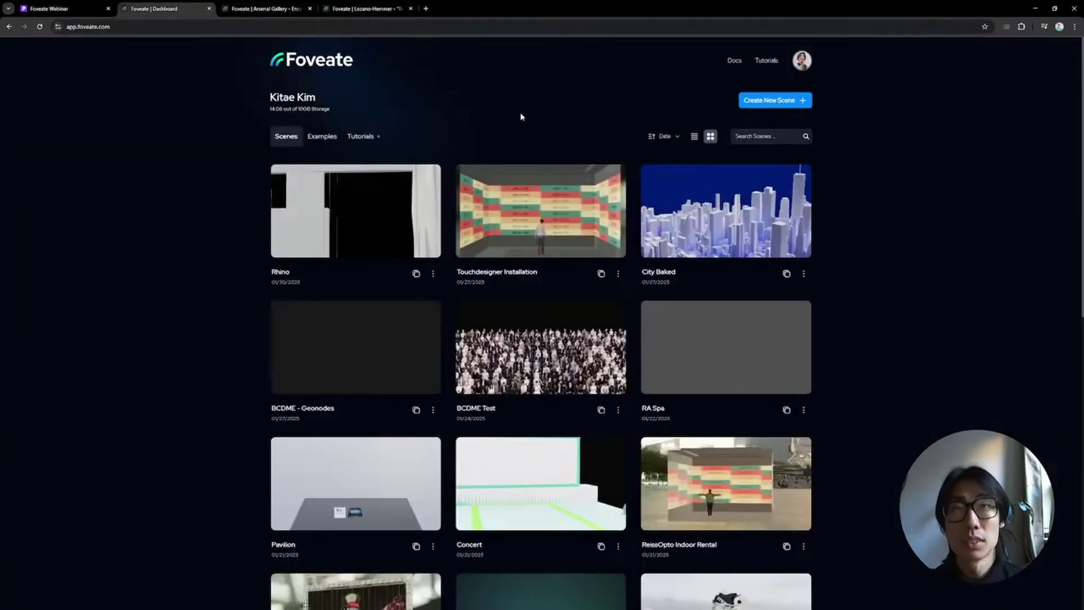
key(F11)
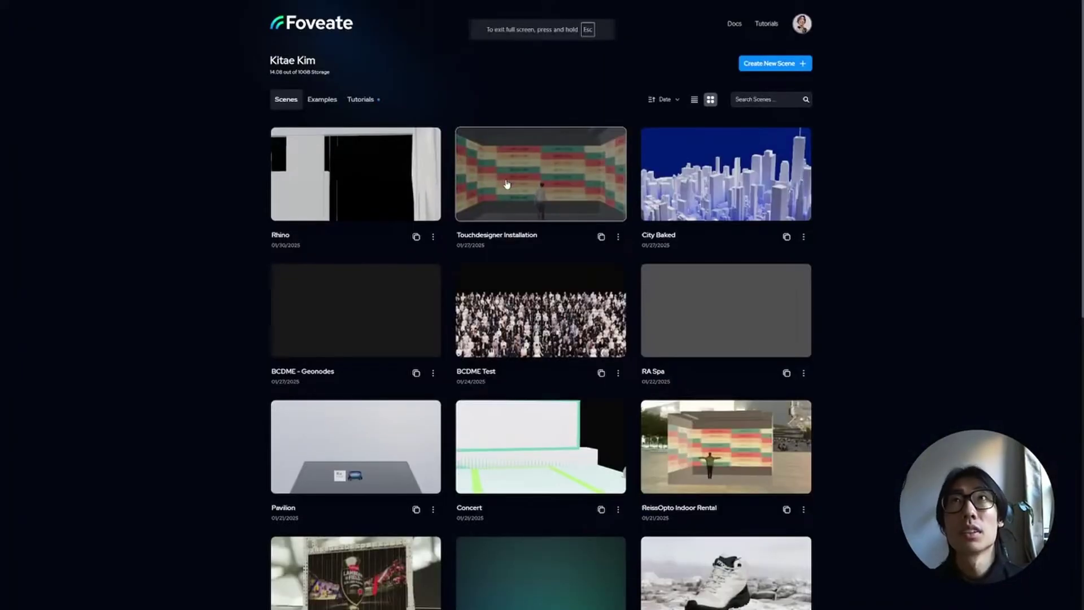
click(784, 67)
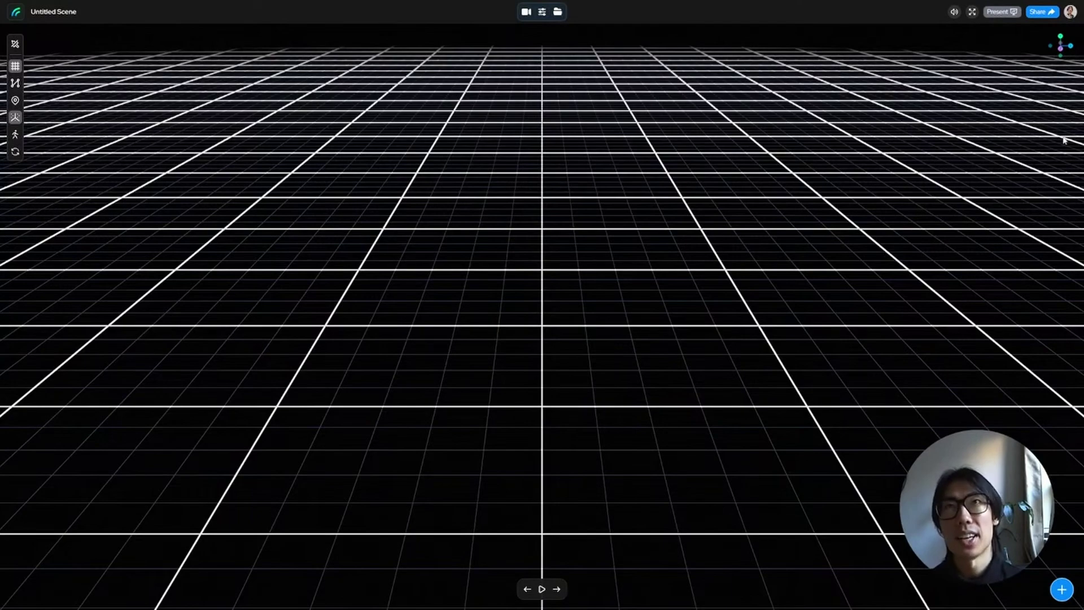
Step: Rename the untitled scene as Devlin - Rhino
drag(508, 387, 520, 365)
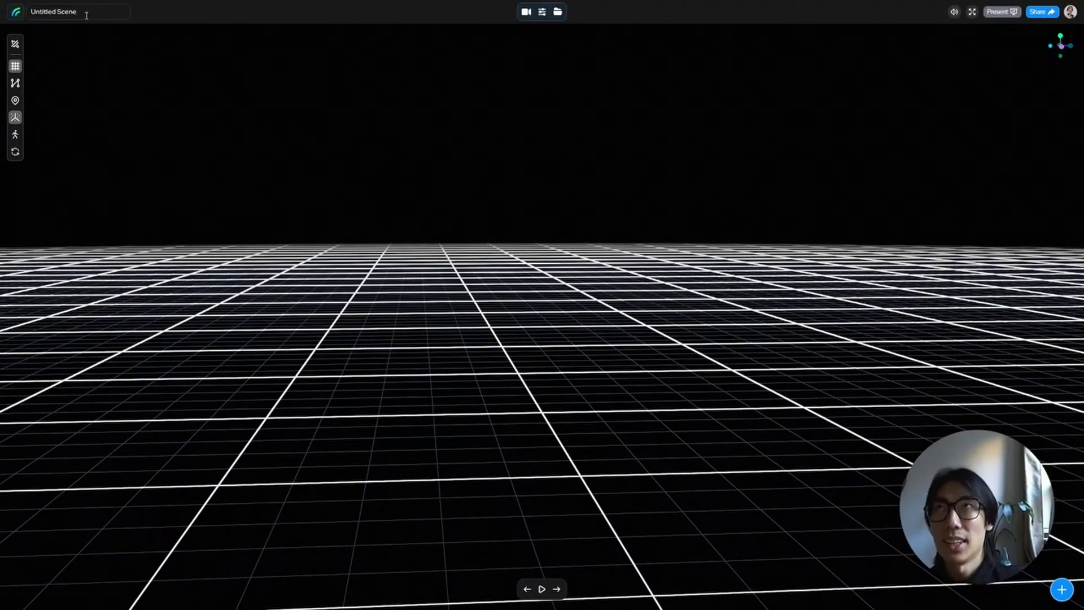
key(ctrl+a)
text(D)
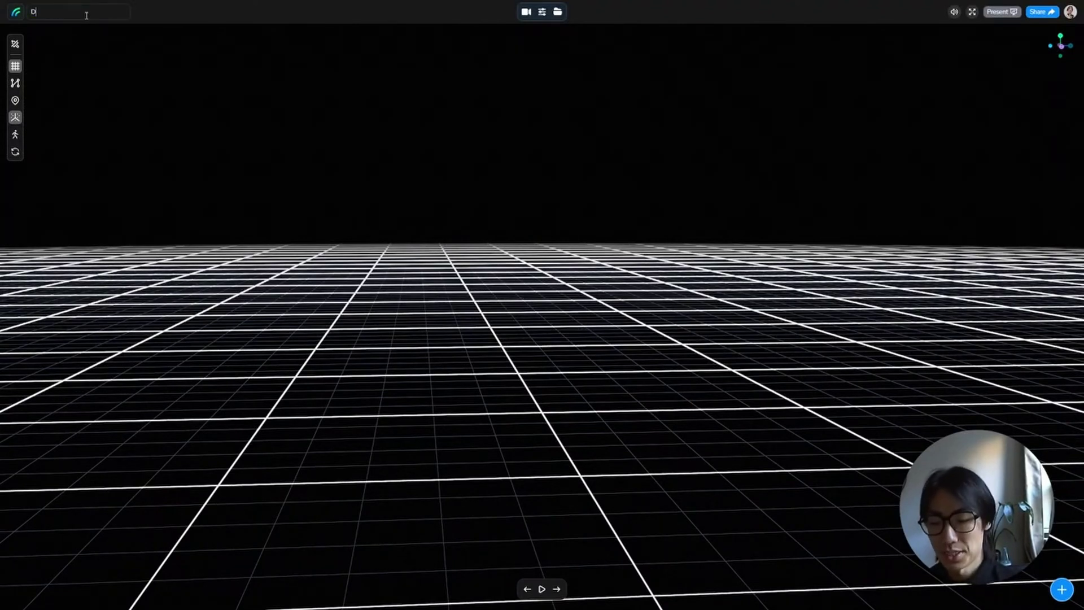
click(208, 187)
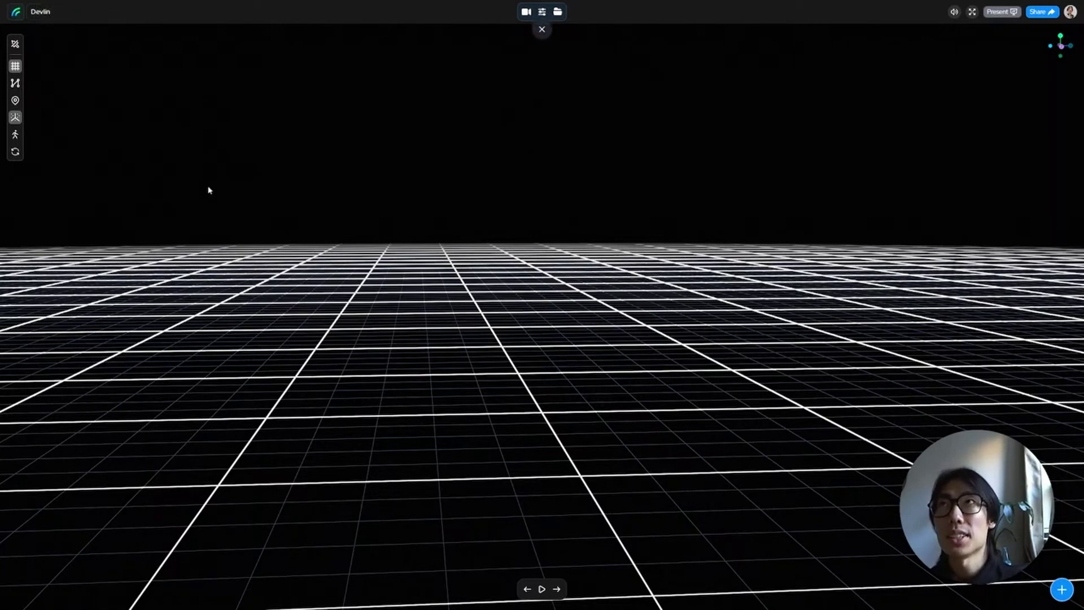
text(evlin)
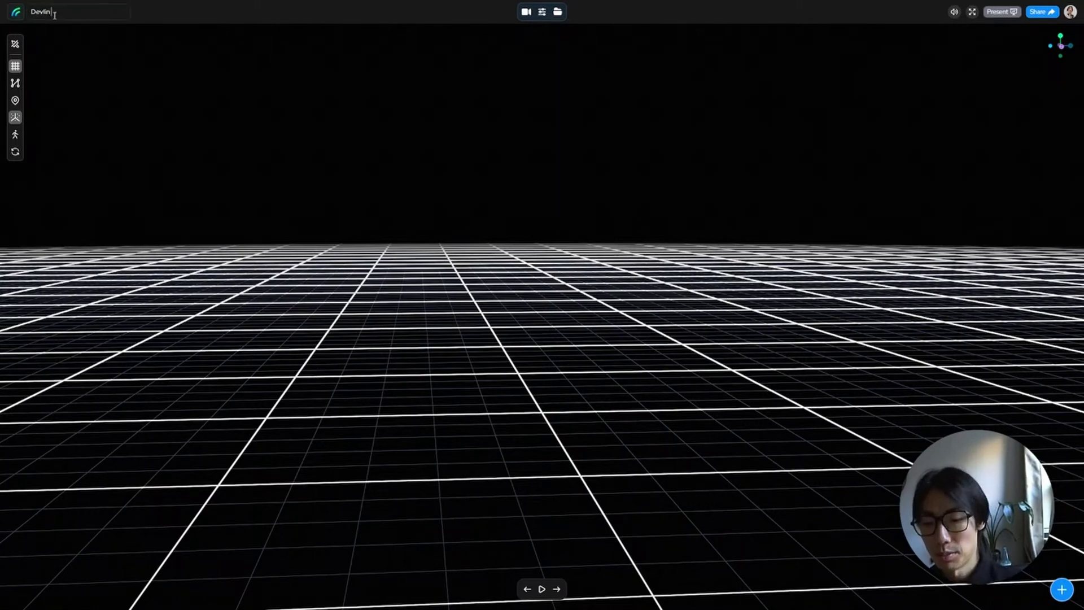
text( G)
text( - Rhino)
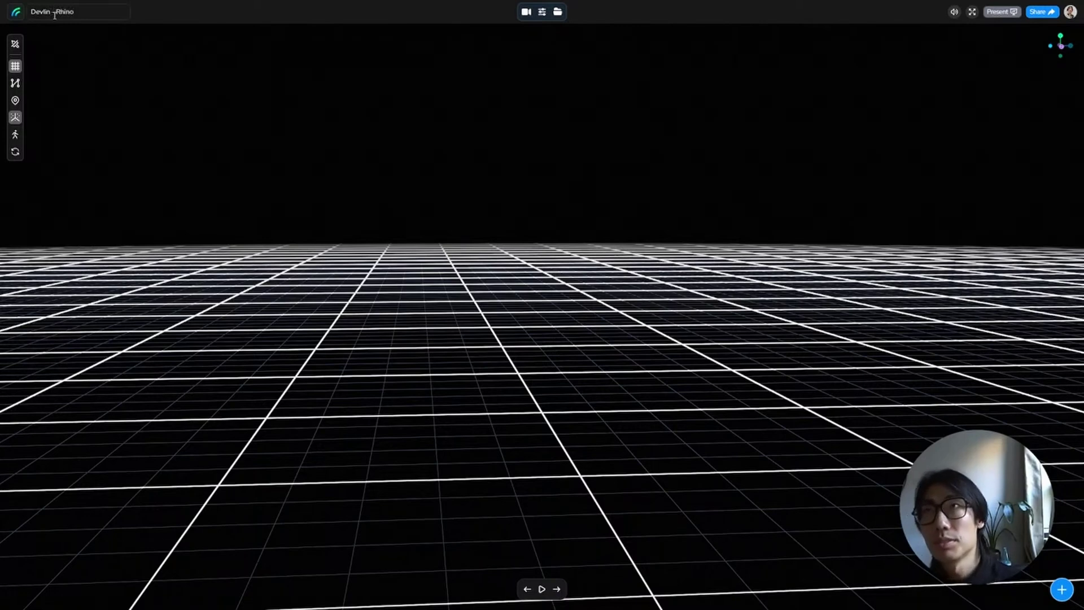
click(411, 223)
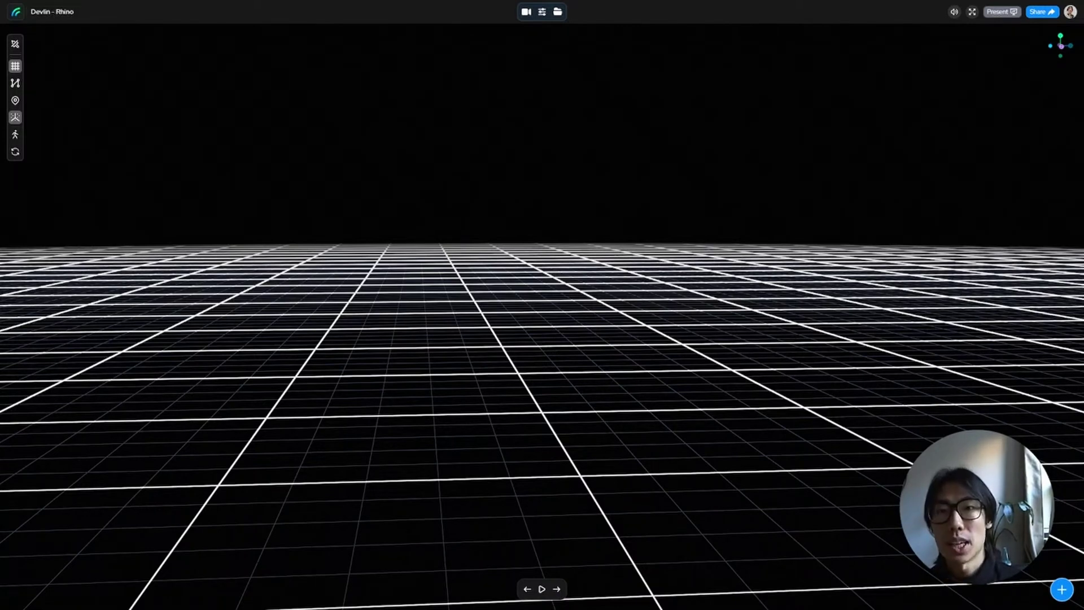
Step: Import devlin_v4.glb from the 88_DEVLIN folder into the Foveate scene and hide the grid
key(alt+Tab)
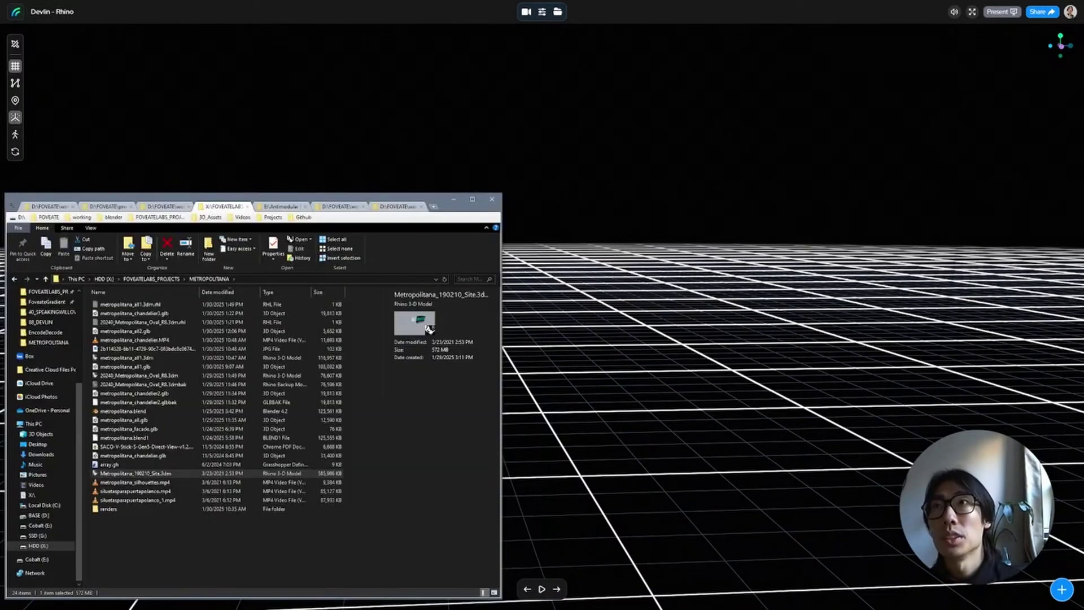
click(112, 208)
click(165, 206)
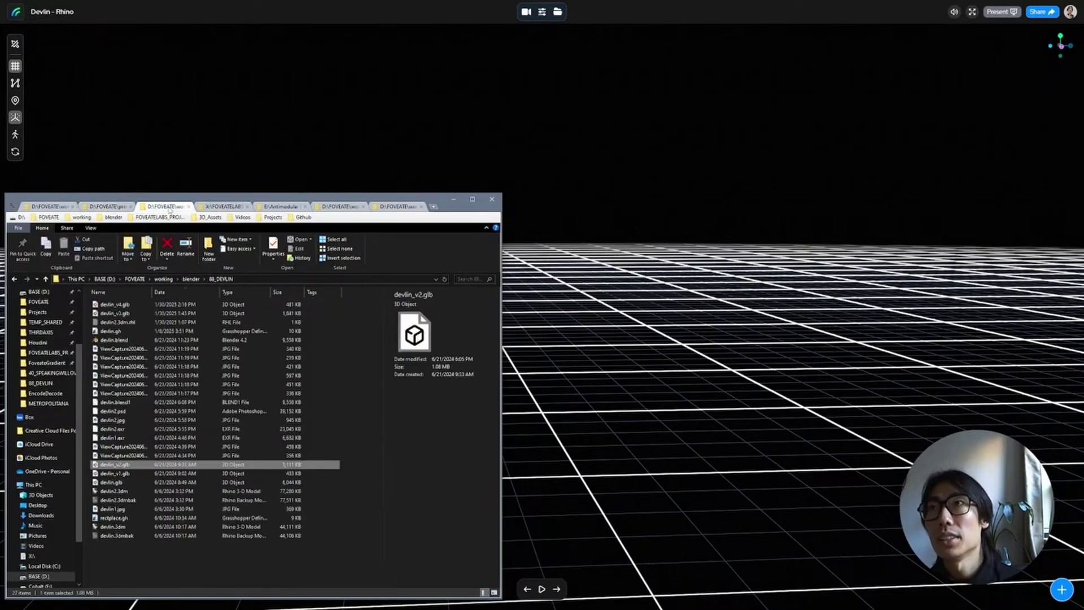
drag(118, 305, 735, 303)
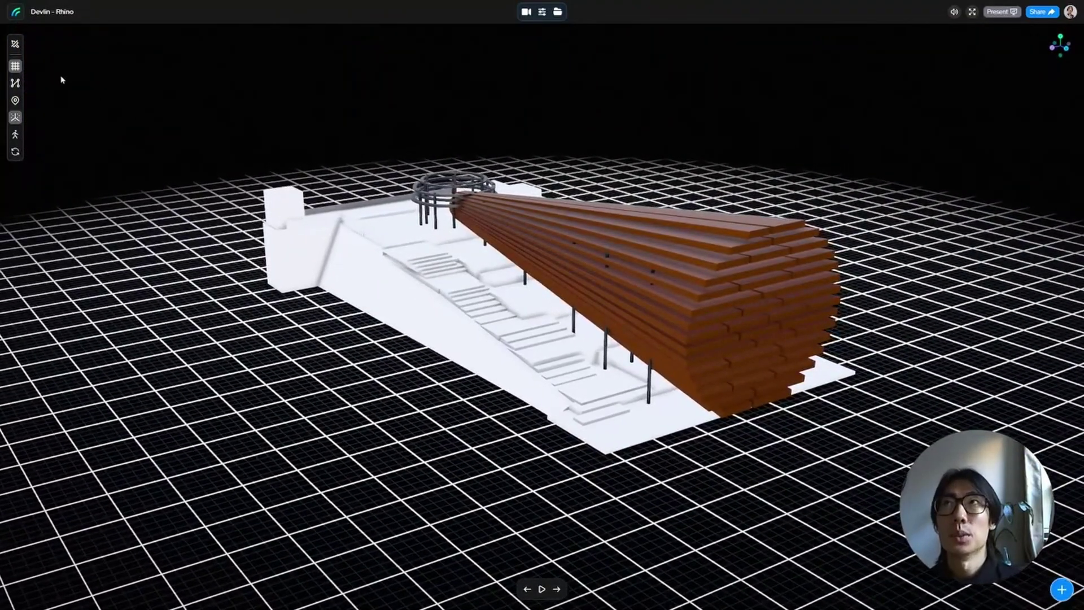
click(16, 66)
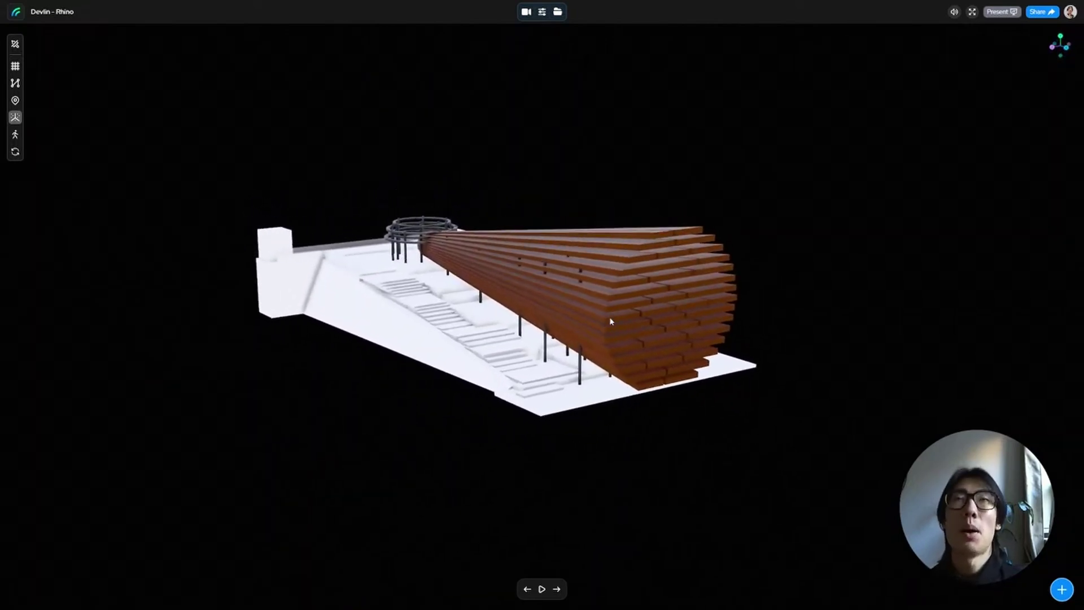
Step: Set the ambient occlusion falloff in the scene's post-processing settings to about 1.2
click(543, 16)
click(1030, 365)
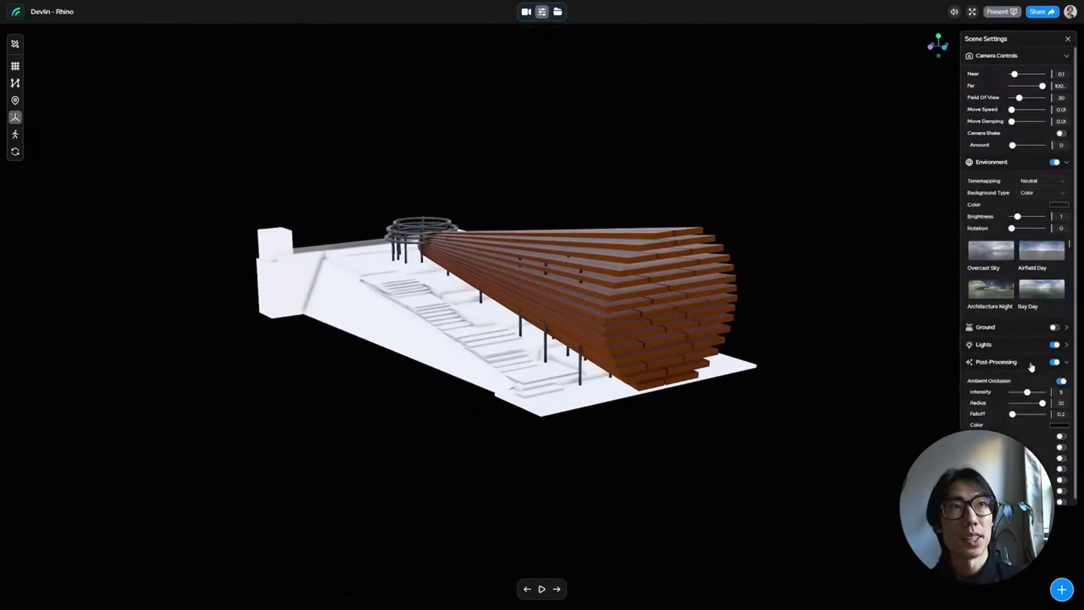
drag(1014, 417, 1017, 417)
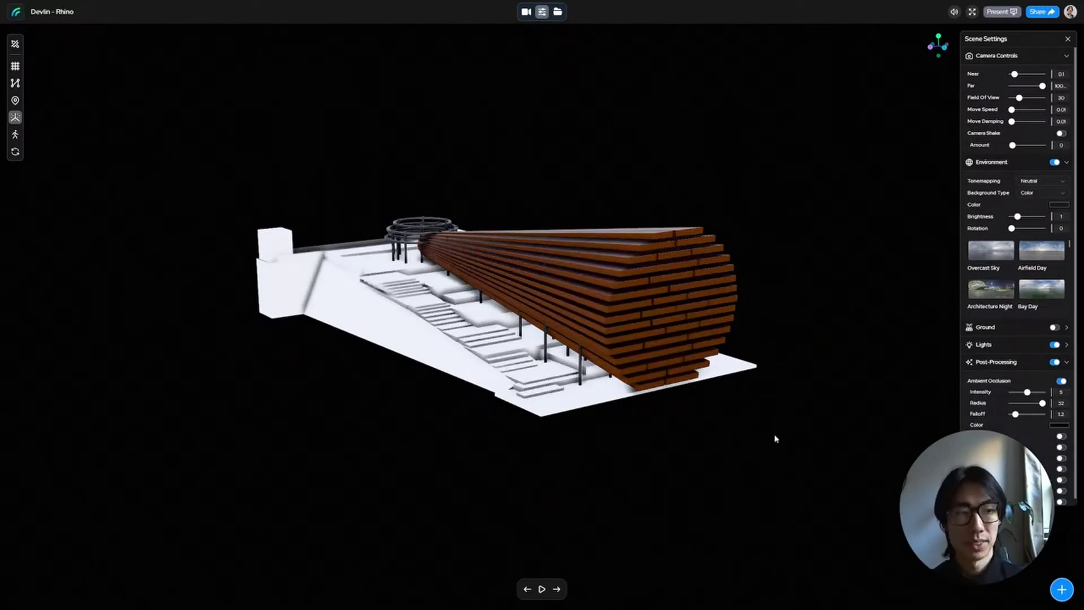
drag(782, 328, 701, 298)
scroll(570, 330, up, 3)
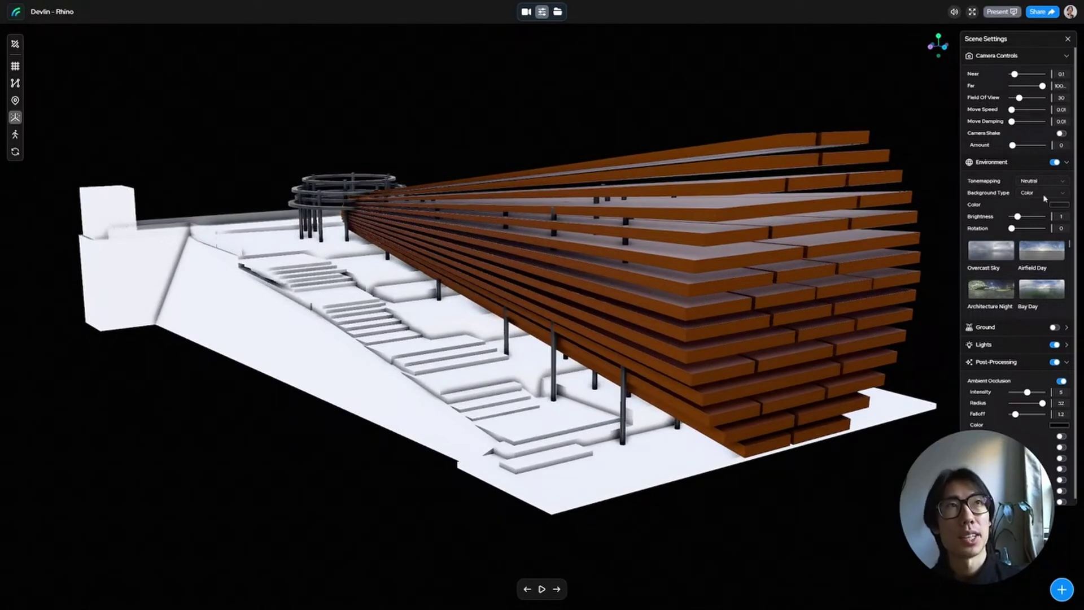
Step: Change the environment's background type from a plain color to Image Sphere
click(1063, 194)
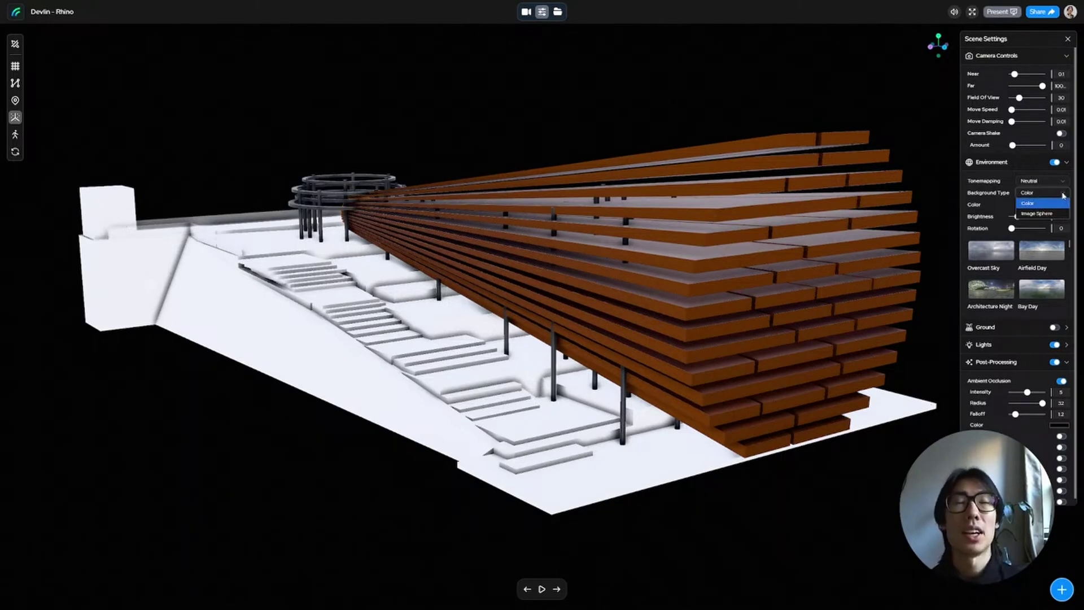
click(1037, 213)
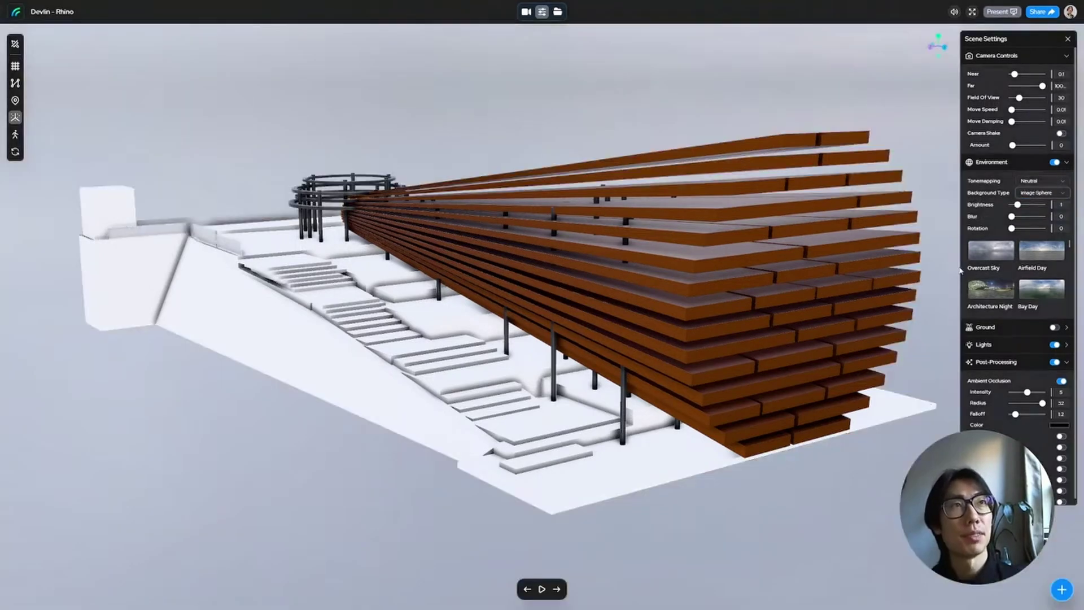
scroll(658, 163, down, 5)
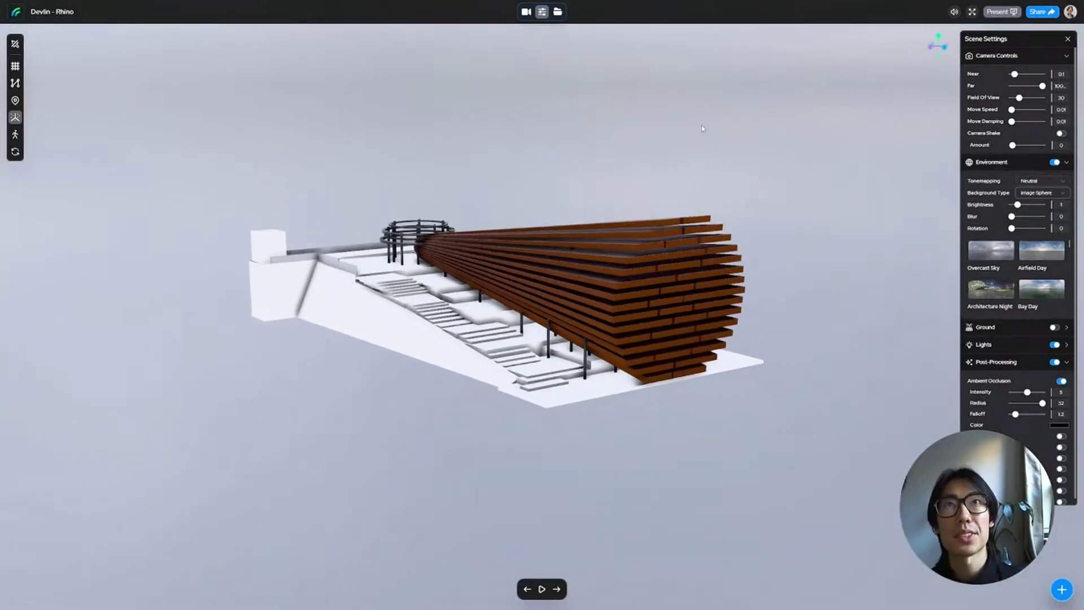
drag(679, 130, 702, 135)
scroll(1026, 300, down, 5)
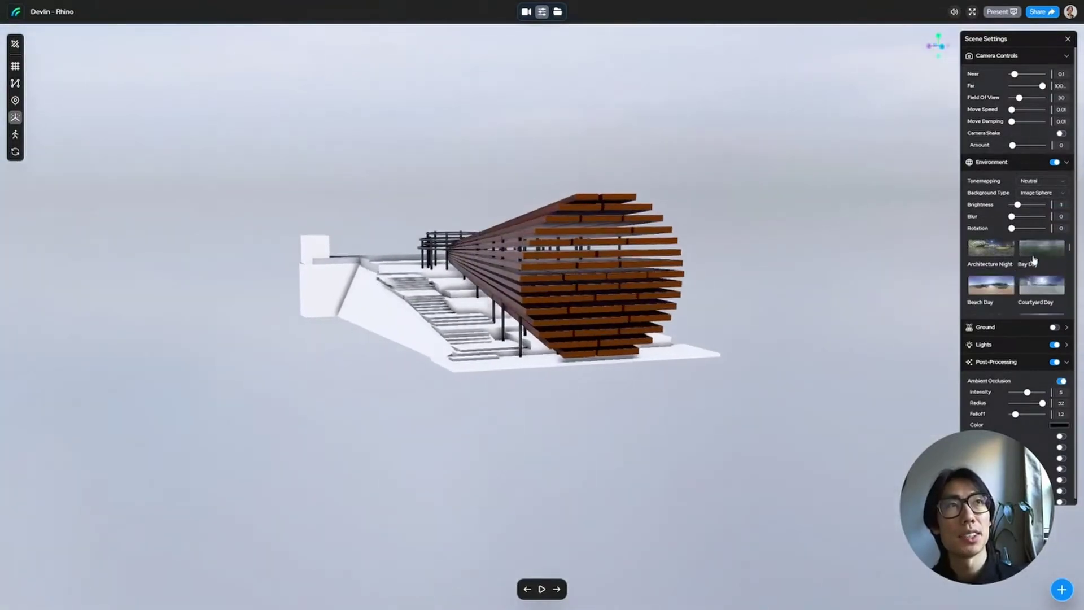
Step: Choose the Desert Dusk environment image as the scene's surroundings and view the model against it
scroll(1008, 285, down, 2)
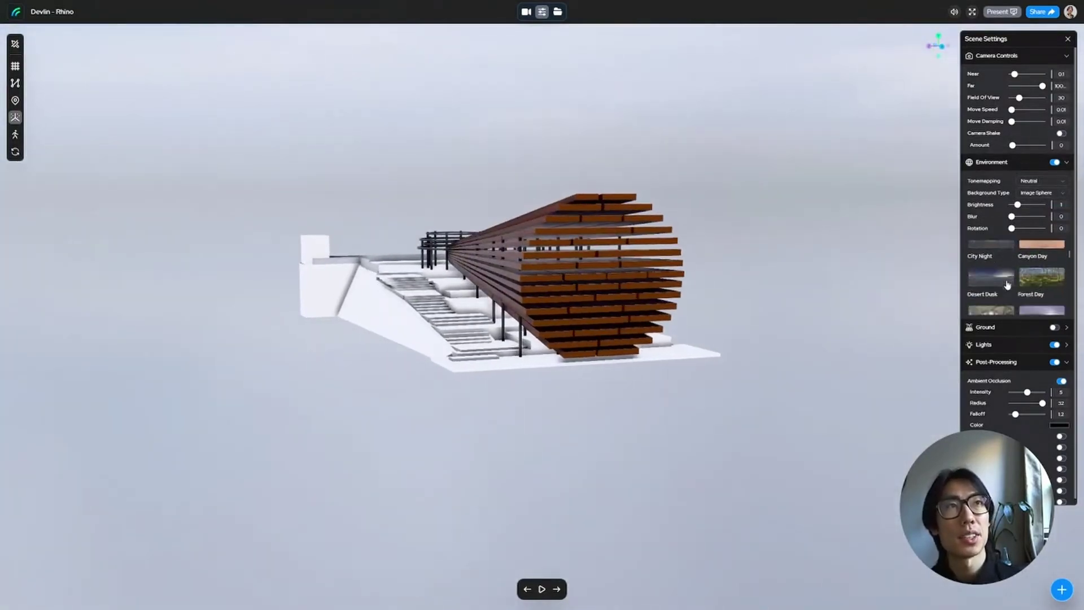
scroll(1006, 286, down, 2)
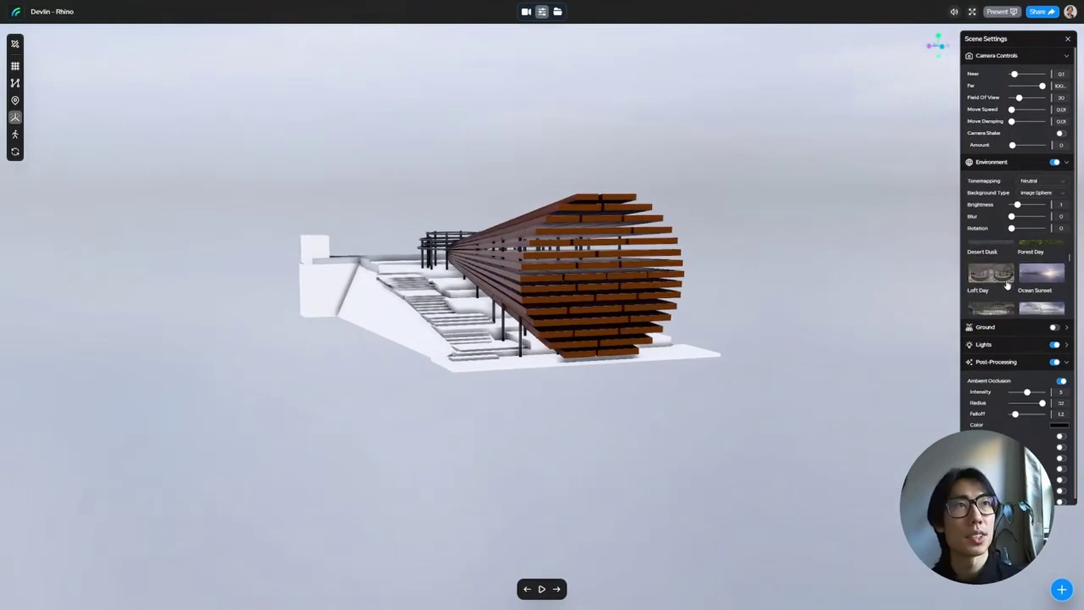
scroll(1007, 290, up, 2)
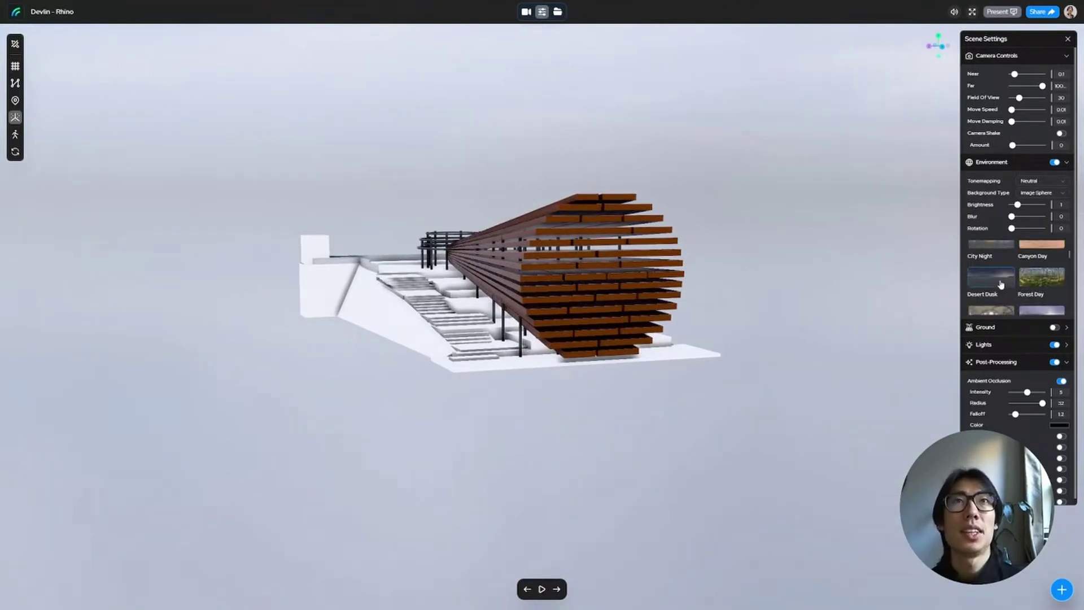
click(1001, 284)
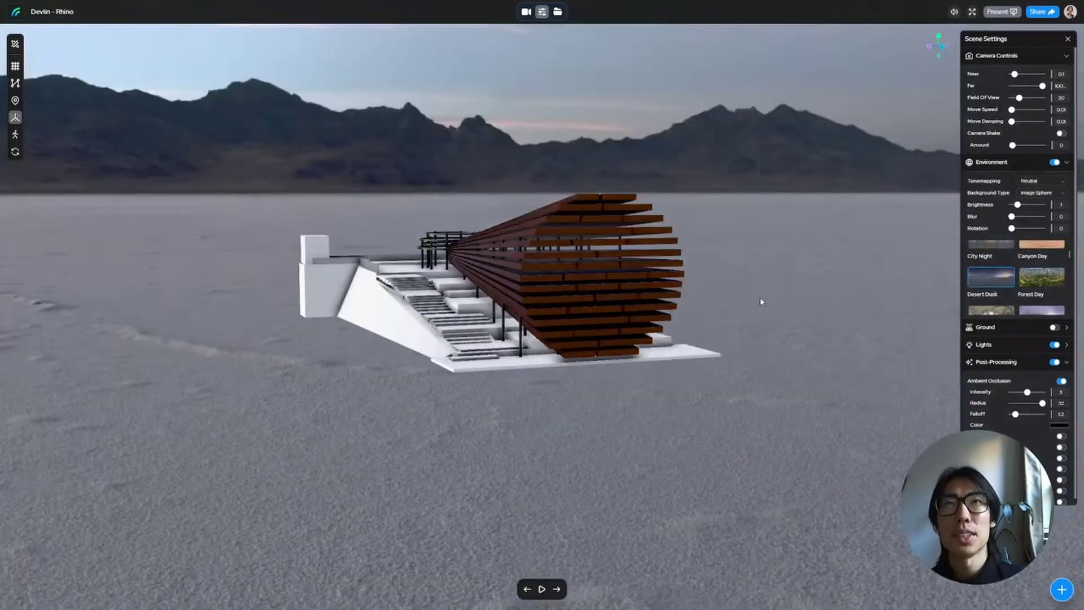
drag(757, 303, 752, 273)
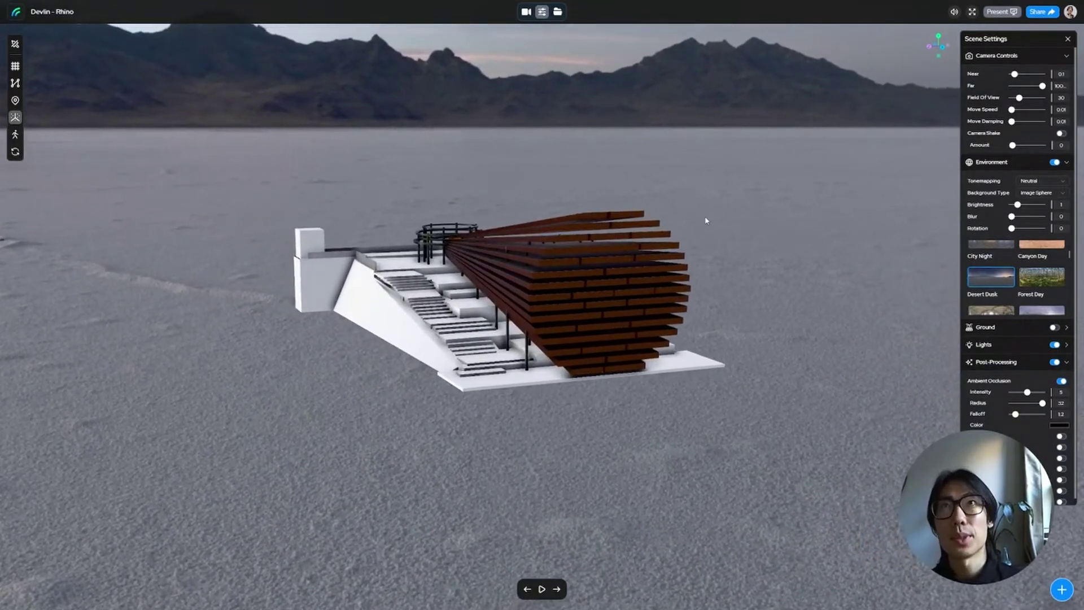
mouse_move(706, 223)
mouse_down()
mouse_move(691, 208)
mouse_move(700, 212)
mouse_up()
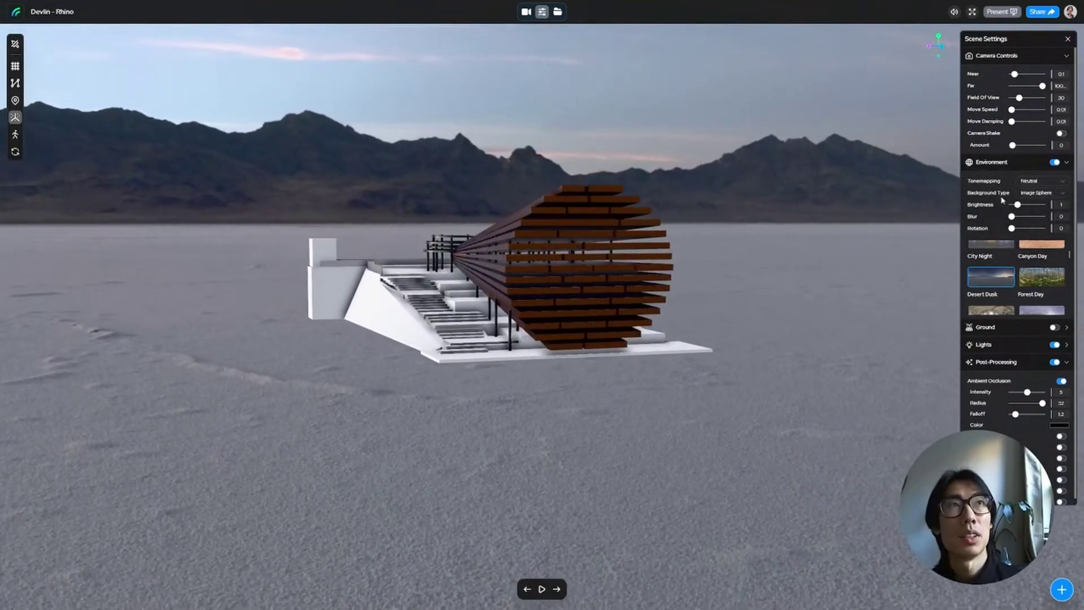
Step: Turn on the scene's ground plane and enlarge it to a scale of about 2.29
click(998, 169)
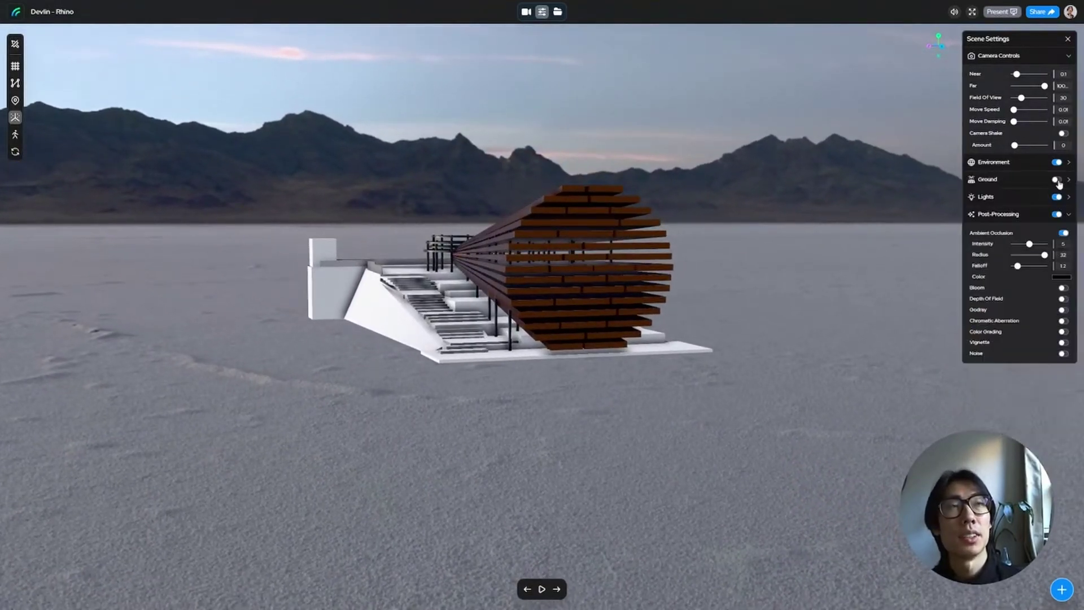
click(1057, 180)
click(1004, 184)
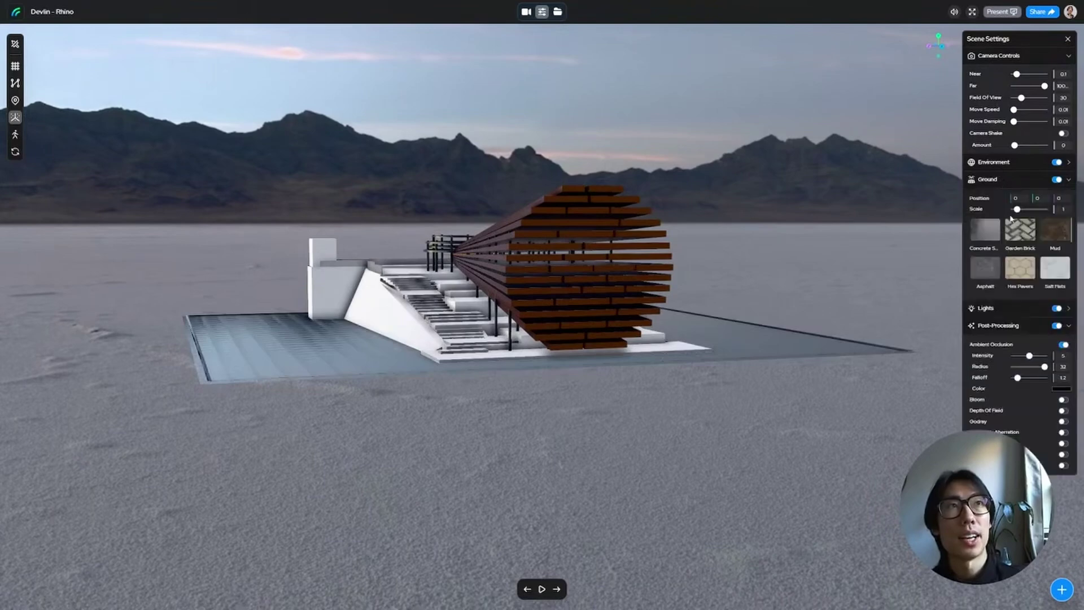
drag(1018, 211, 1022, 210)
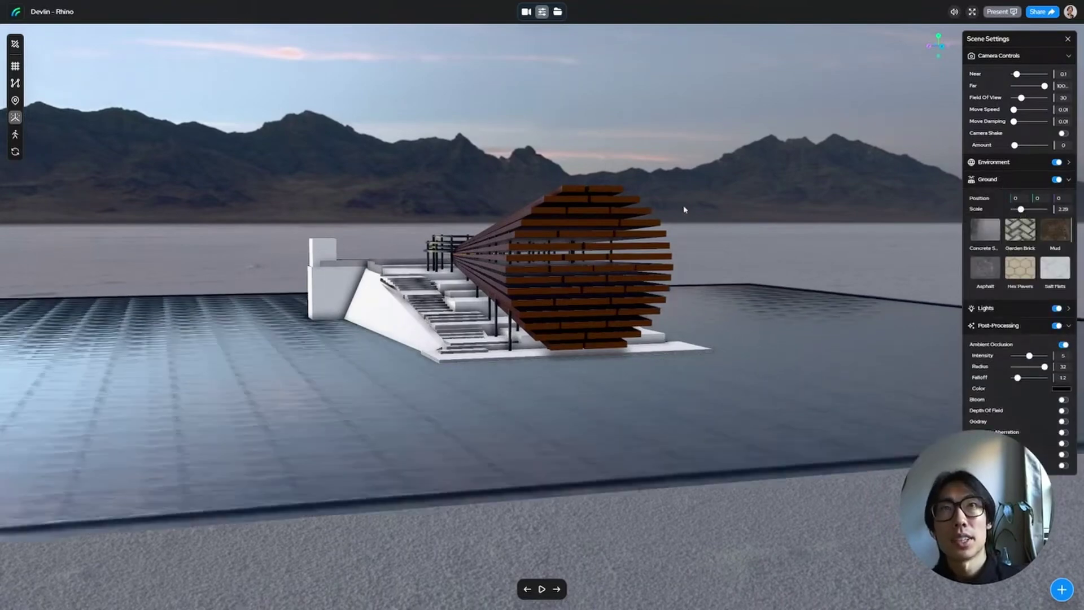
drag(685, 209, 698, 213)
scroll(697, 214, up, 4)
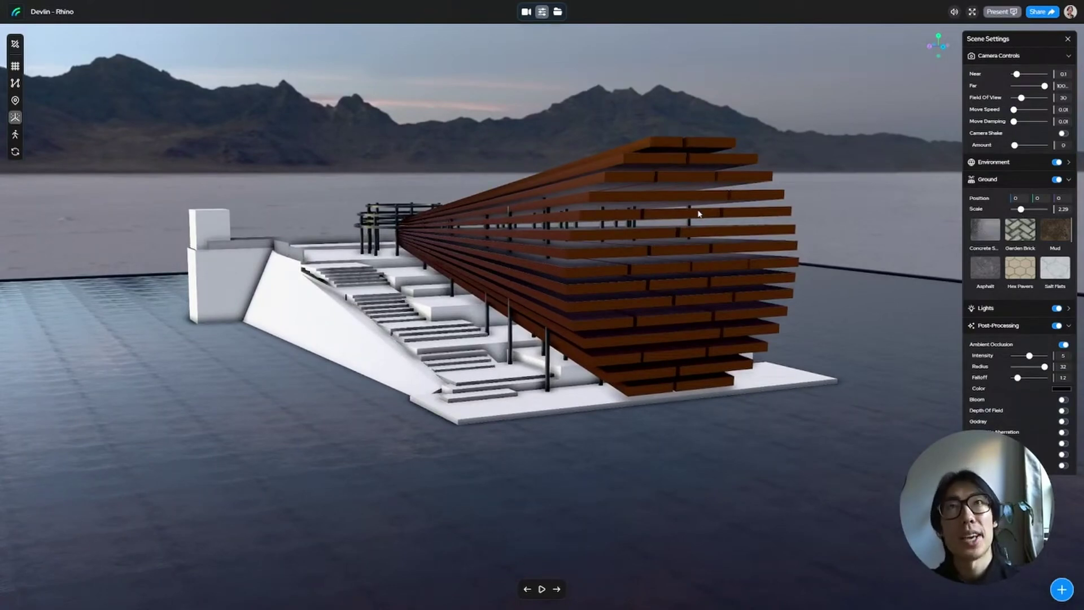
Step: Rotate the Desert Dusk environment to about 170 while checking how its light falls on the stairs and beams
drag(653, 242, 706, 271)
scroll(606, 293, up, 4)
scroll(706, 271, up, 4)
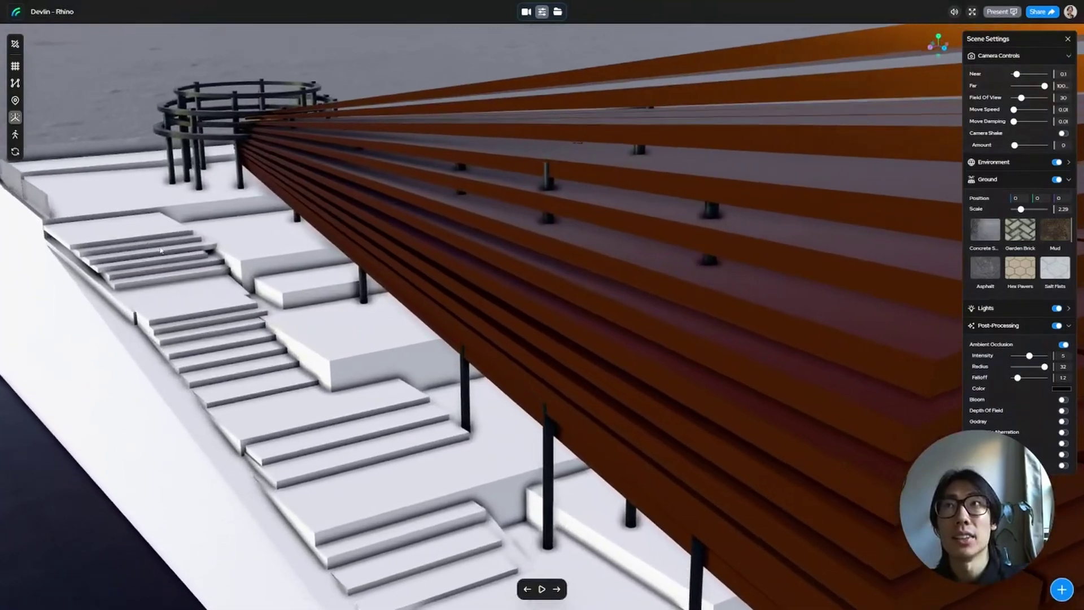
drag(161, 250, 593, 262)
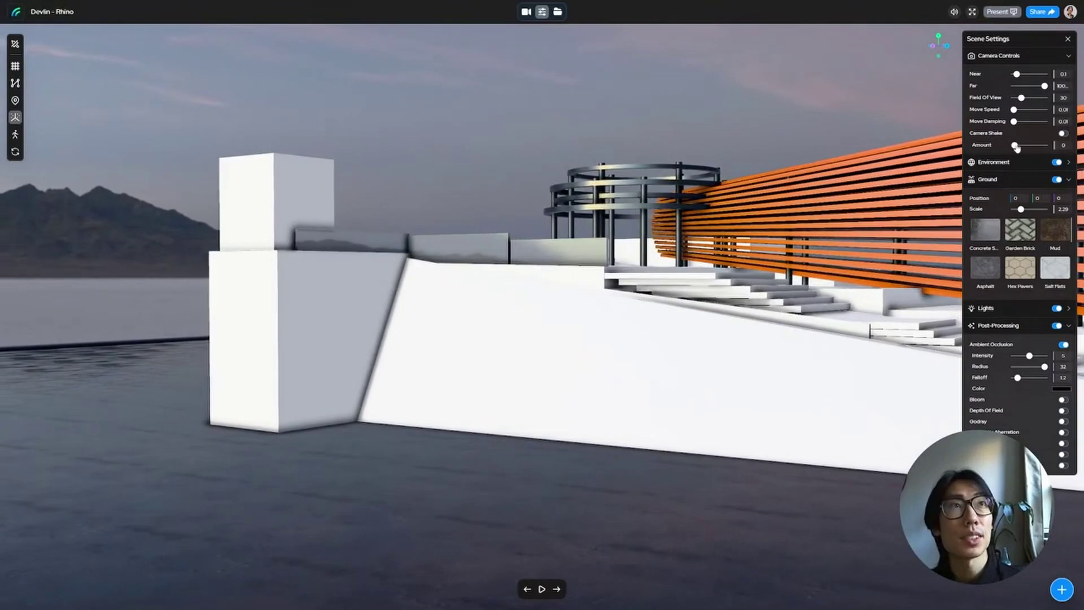
click(1019, 164)
click(1018, 228)
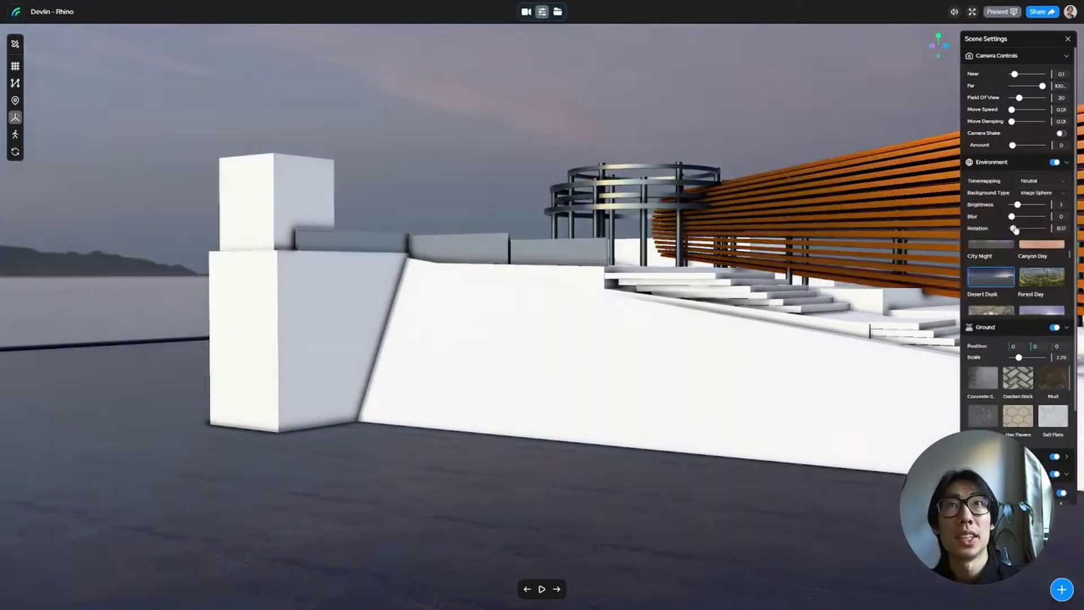
drag(1020, 228, 1020, 229)
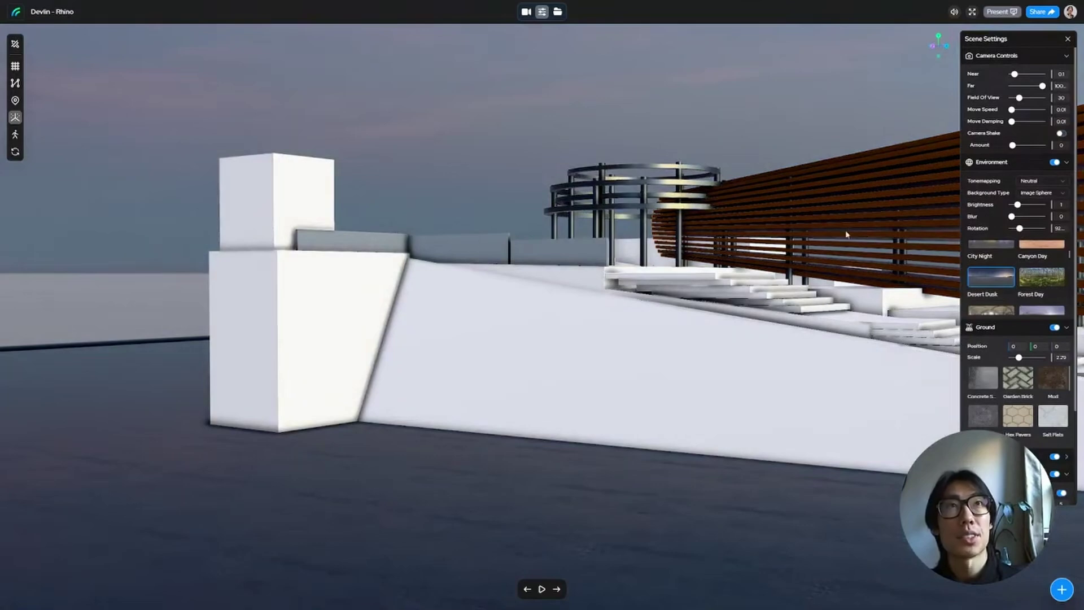
drag(815, 231, 1037, 237)
click(1026, 229)
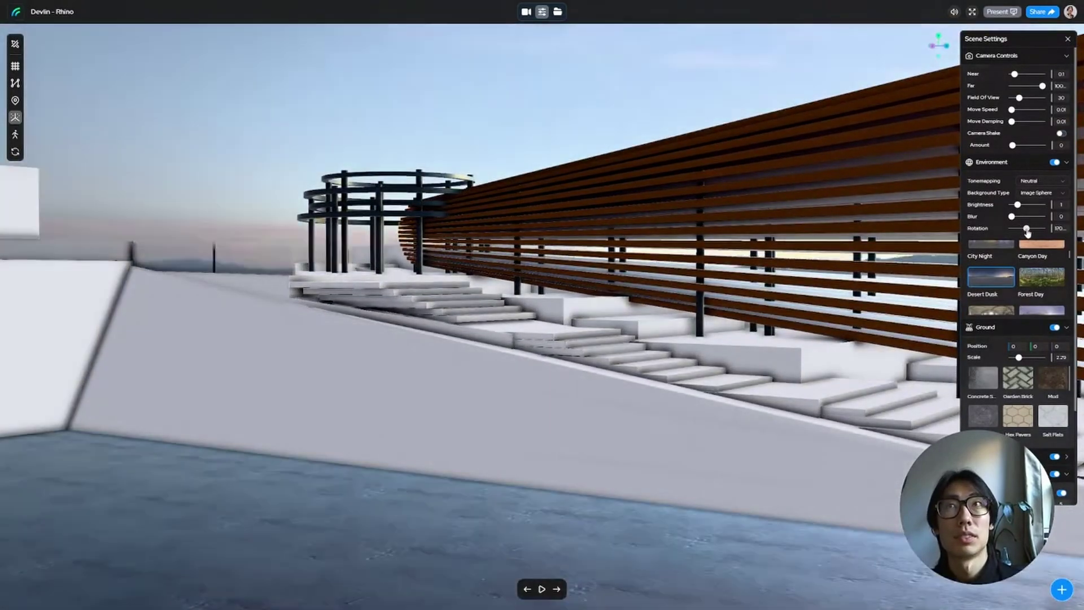
Step: Frame the whole building in a three-quarter view from the beam end and save it as a moment titled Moment 1
drag(666, 249, 582, 242)
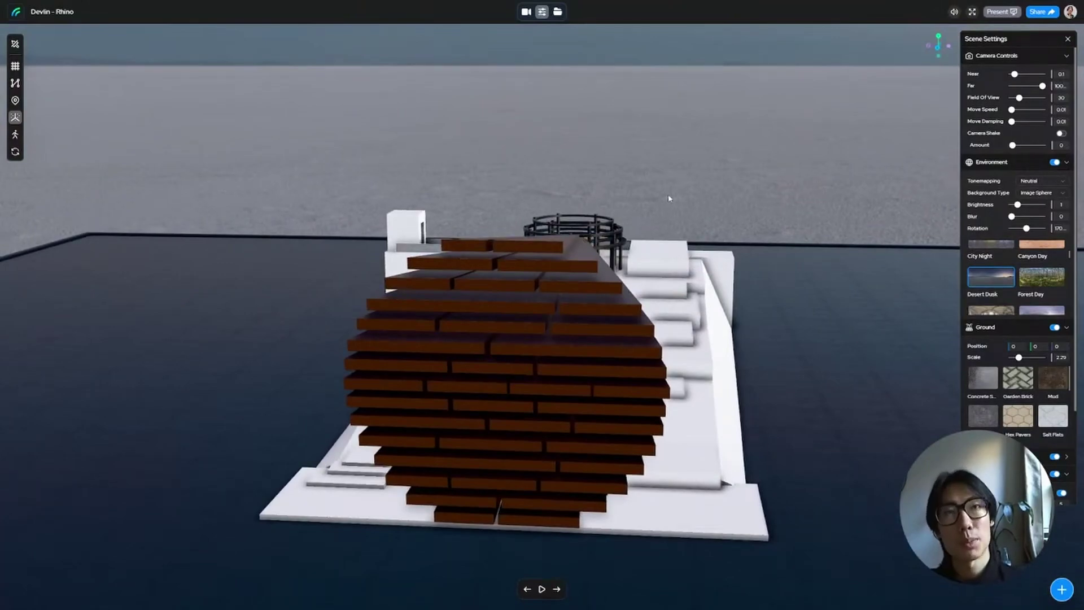
drag(529, 206, 589, 249)
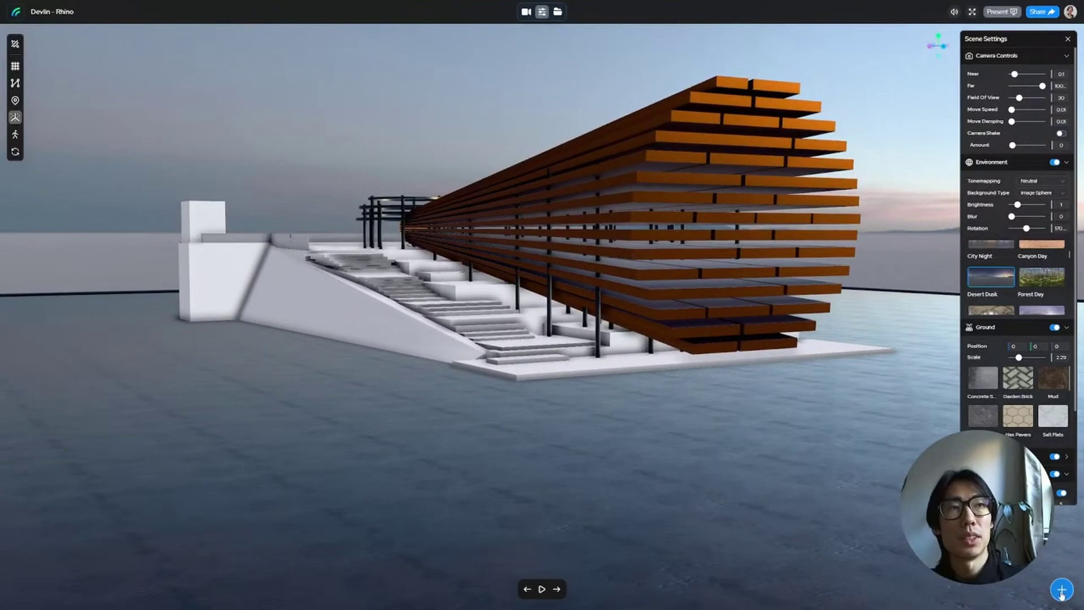
click(1061, 590)
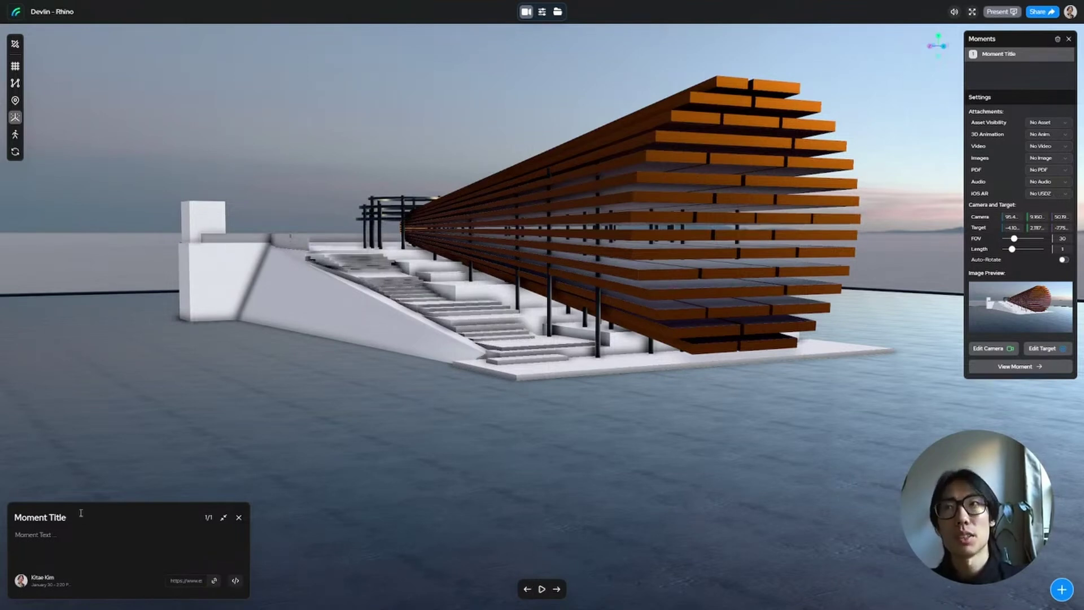
double_click(63, 517)
text(1)
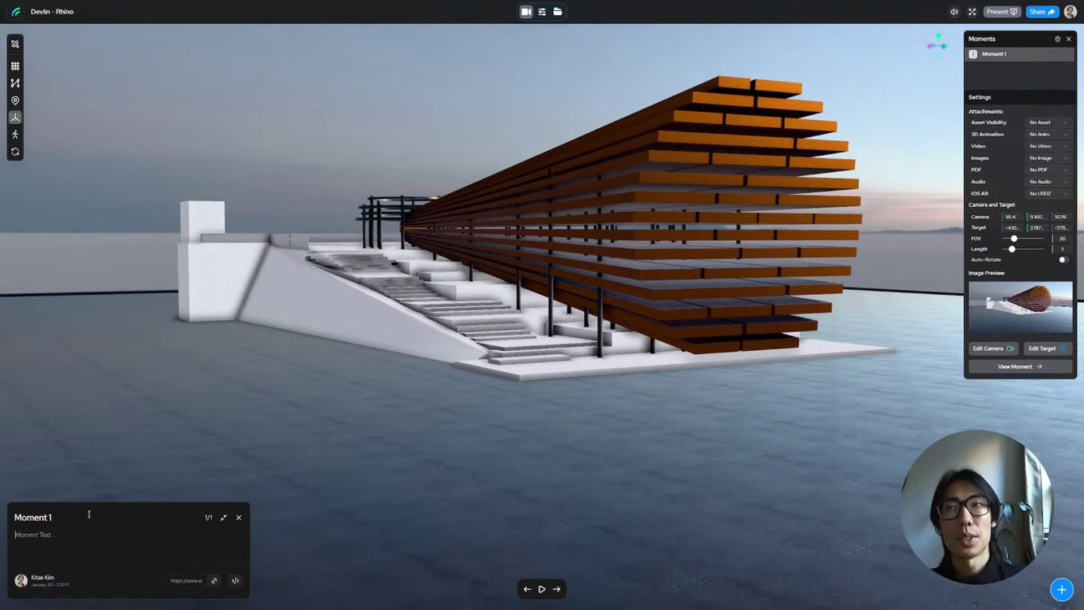
click(74, 543)
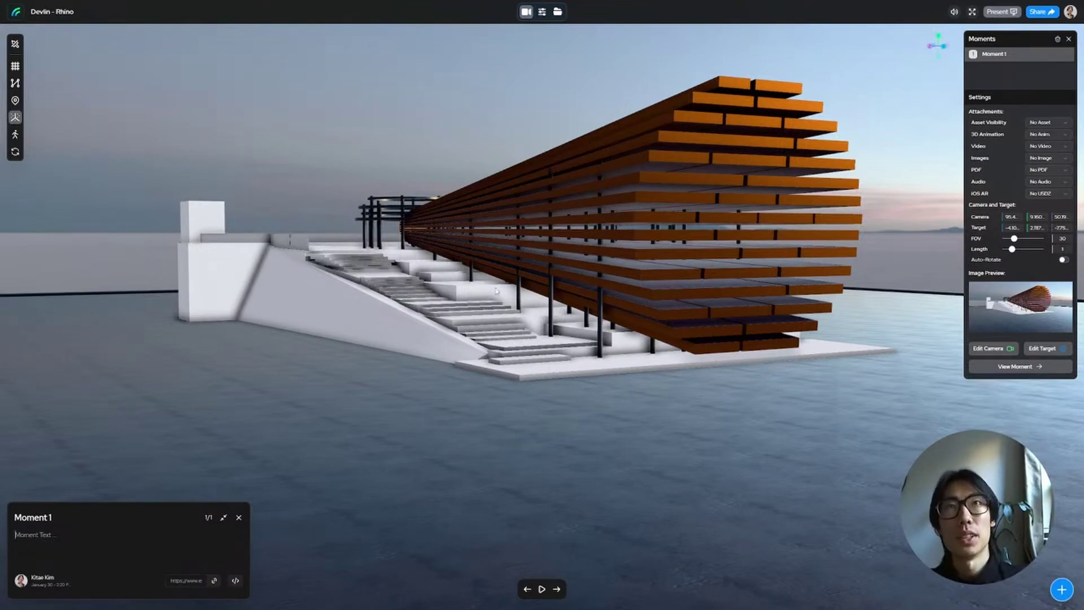
Step: Move in close to the outdoor stairs and save that view as a second moment titled Exterior Staircase
scroll(496, 291, up, 10)
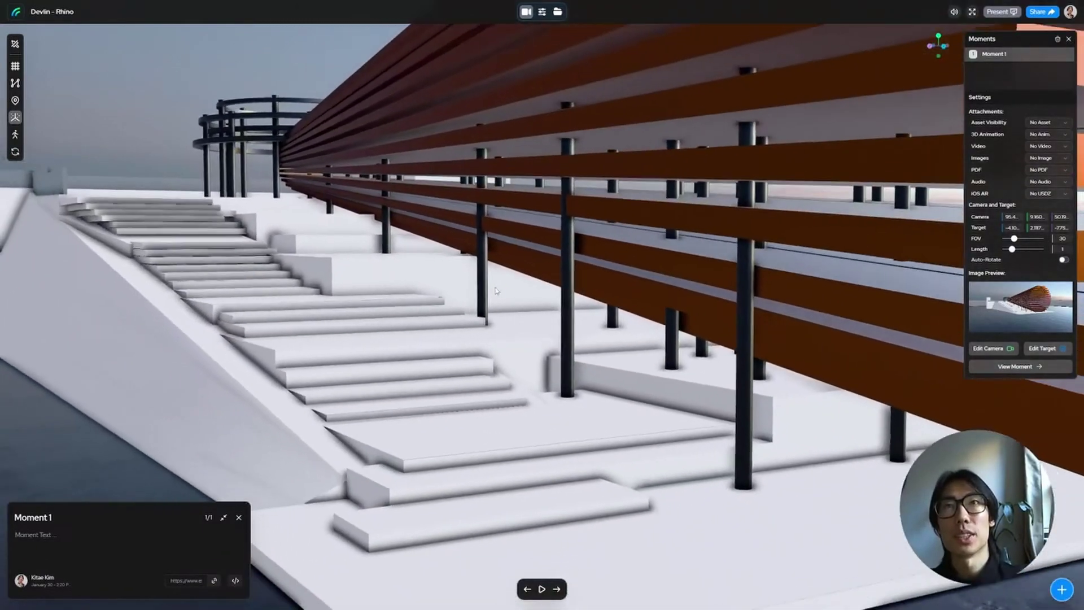
scroll(496, 291, up, 8)
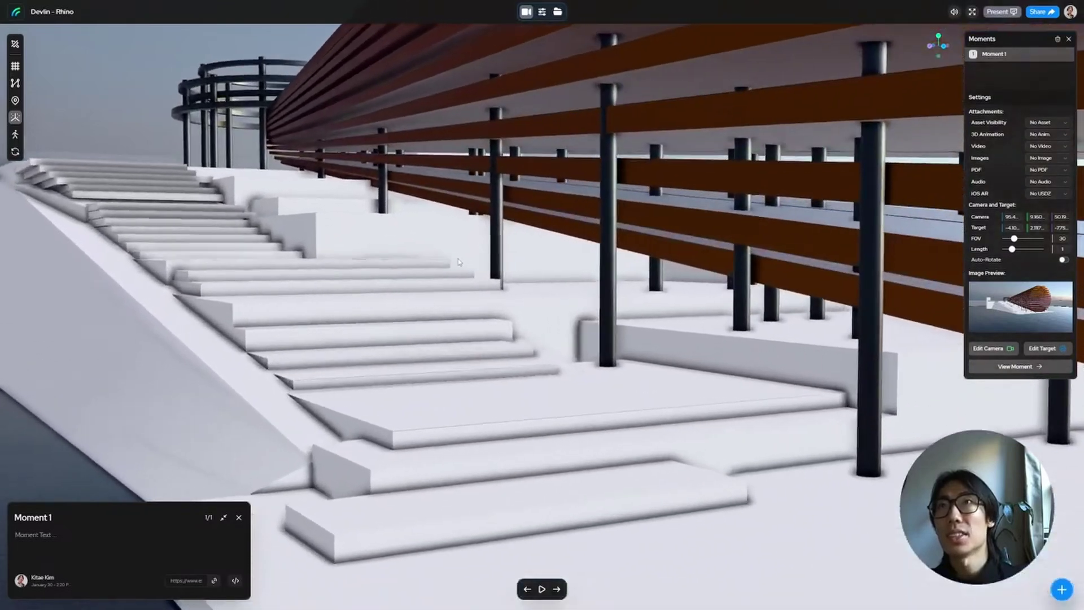
drag(458, 262, 478, 220)
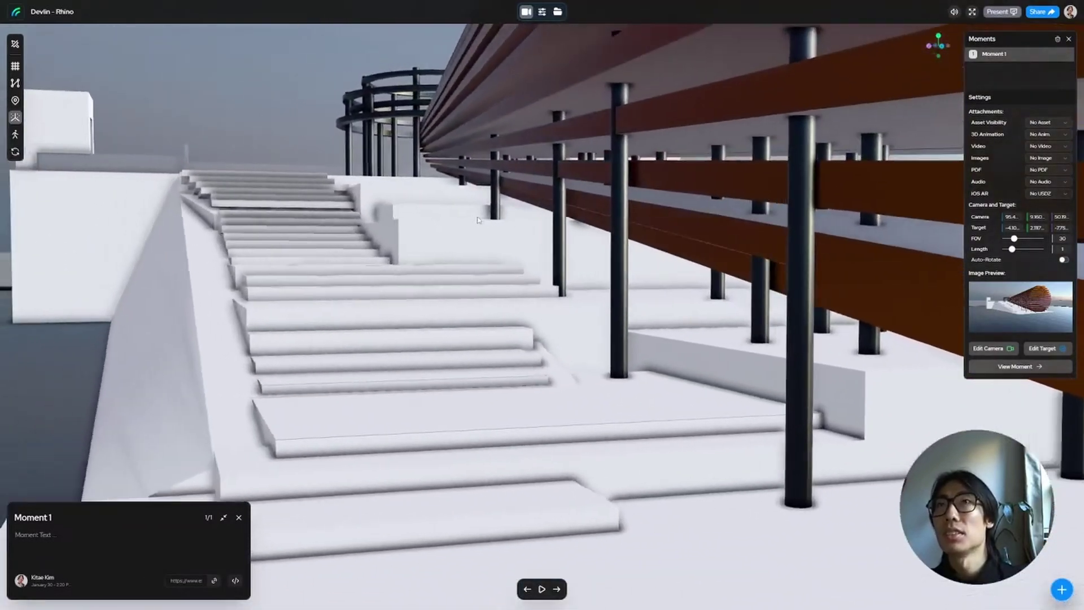
click(1060, 588)
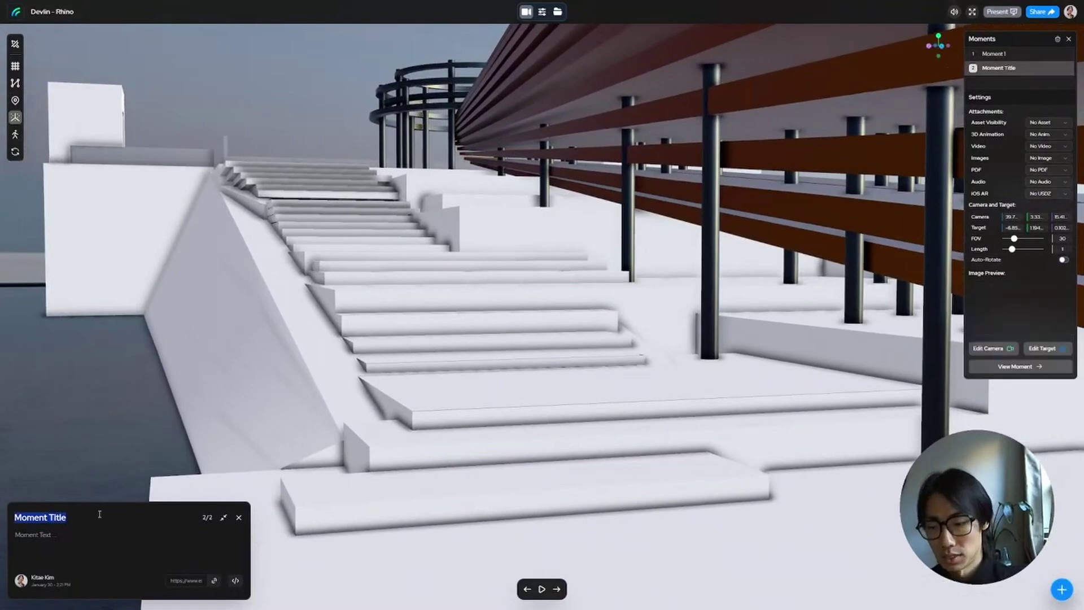
text(Exterior Staircase)
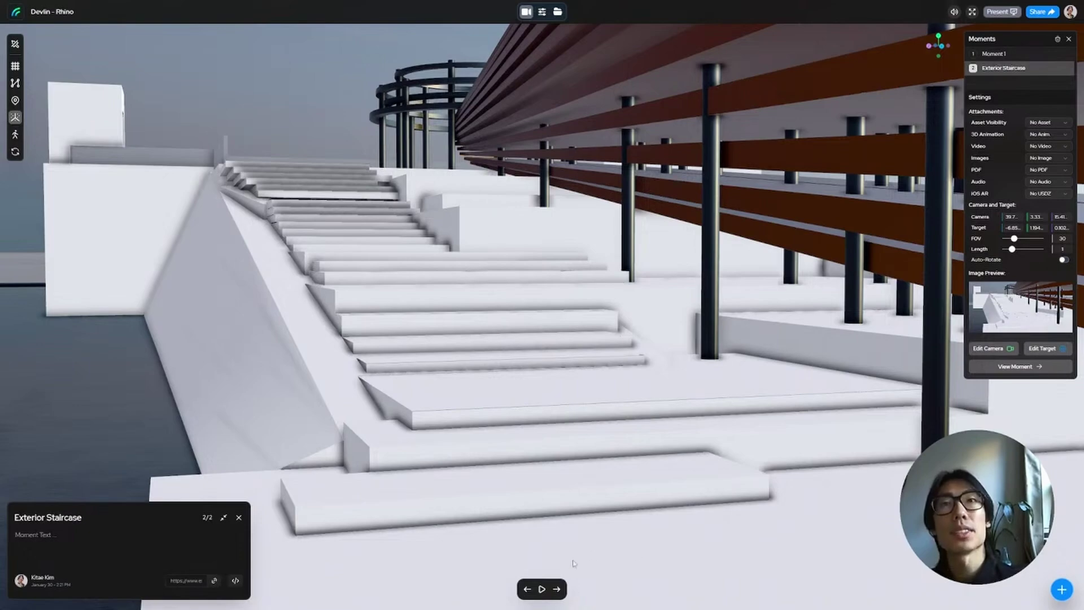
Step: Switch back and forth between Moment 1 and Exterior Staircase to preview the camera transition
click(527, 588)
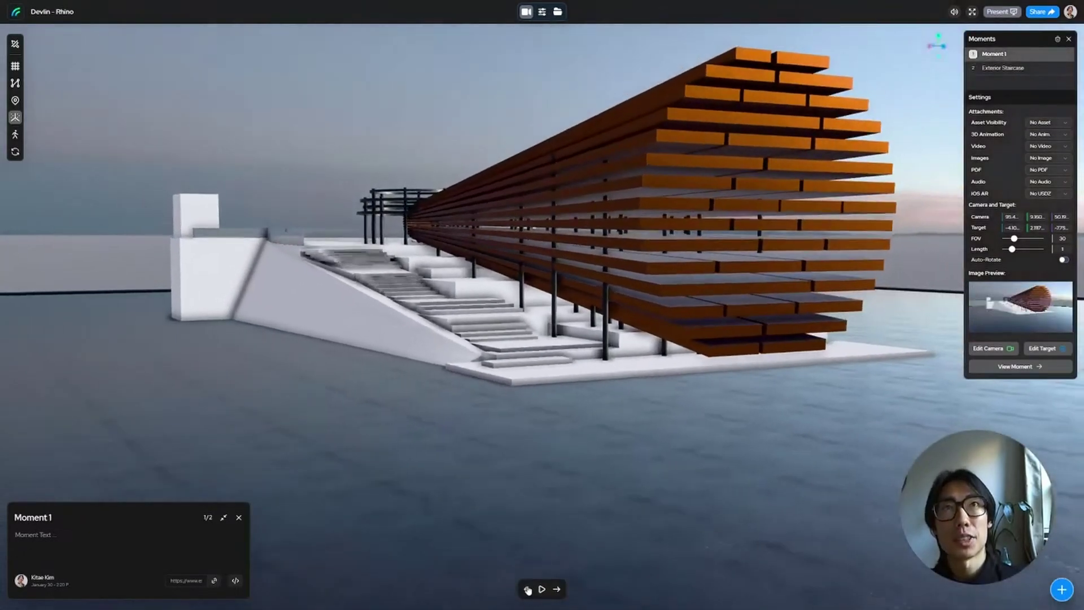
click(557, 588)
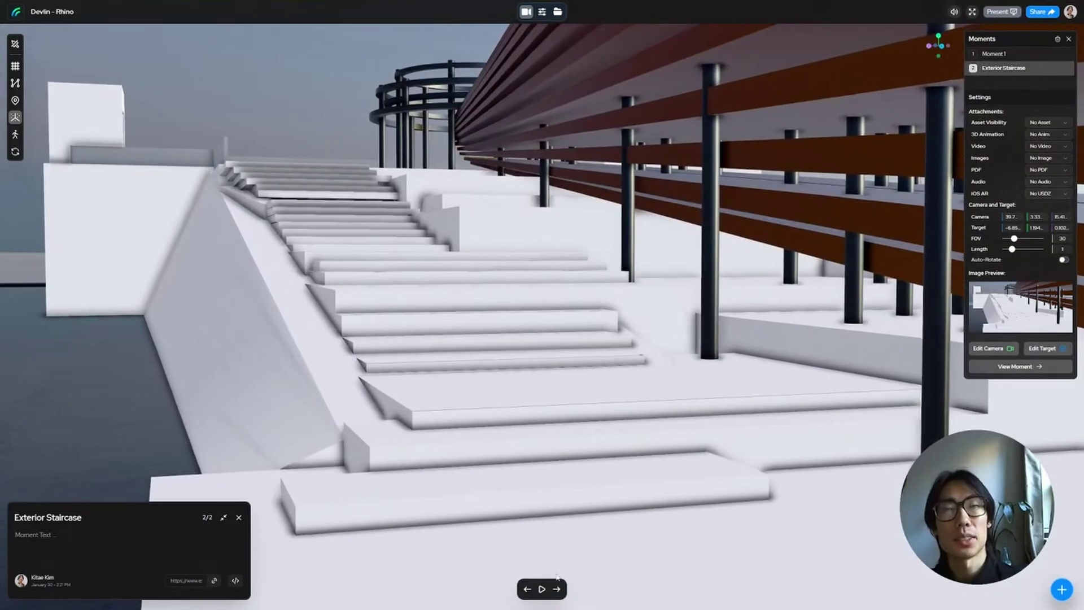
key(Left)
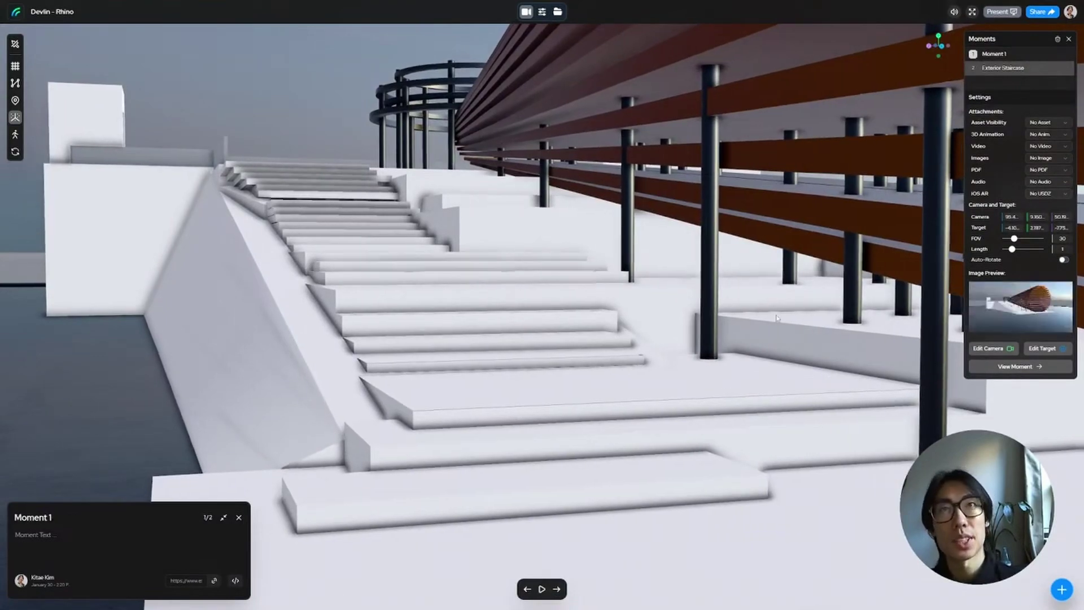
key(Right)
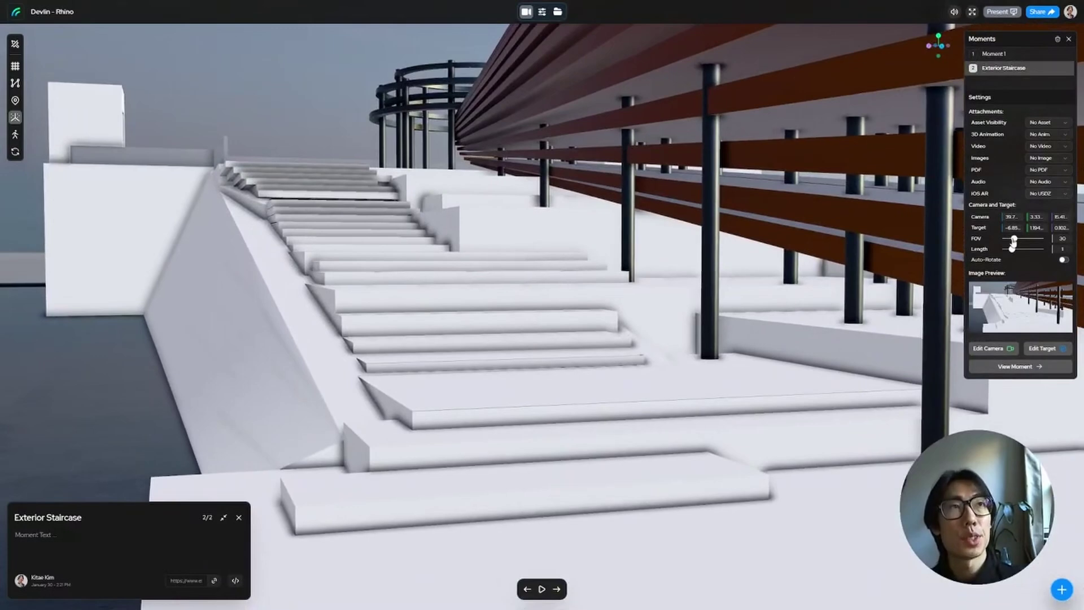
Step: Set the Exterior Staircase moment's field of view to 35.5 and its transition length to 5, and replay the transition from Moment 1
drag(1013, 241, 1041, 249)
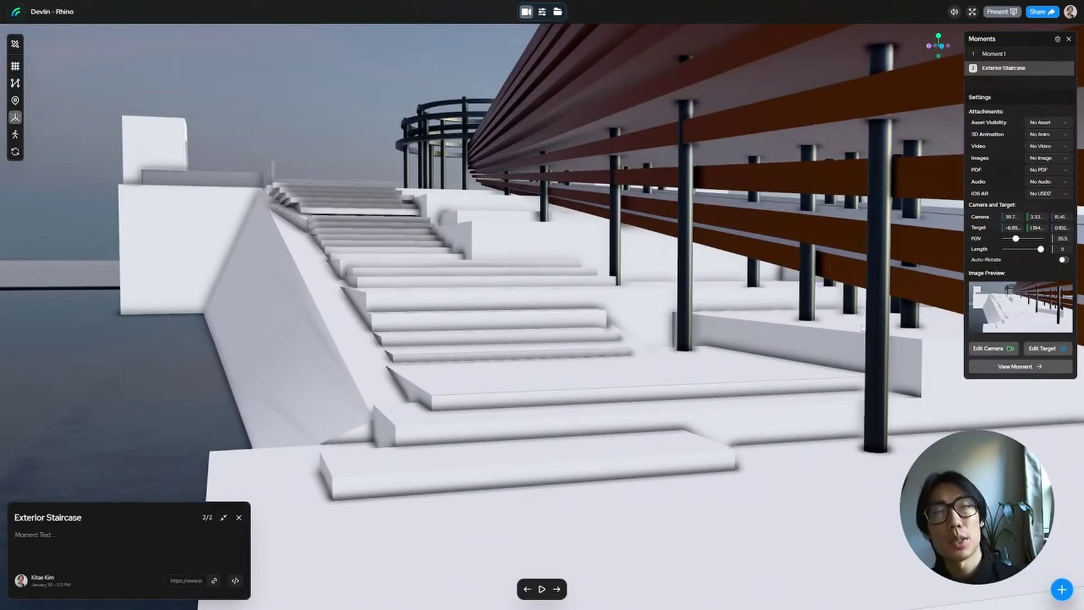
key(Left)
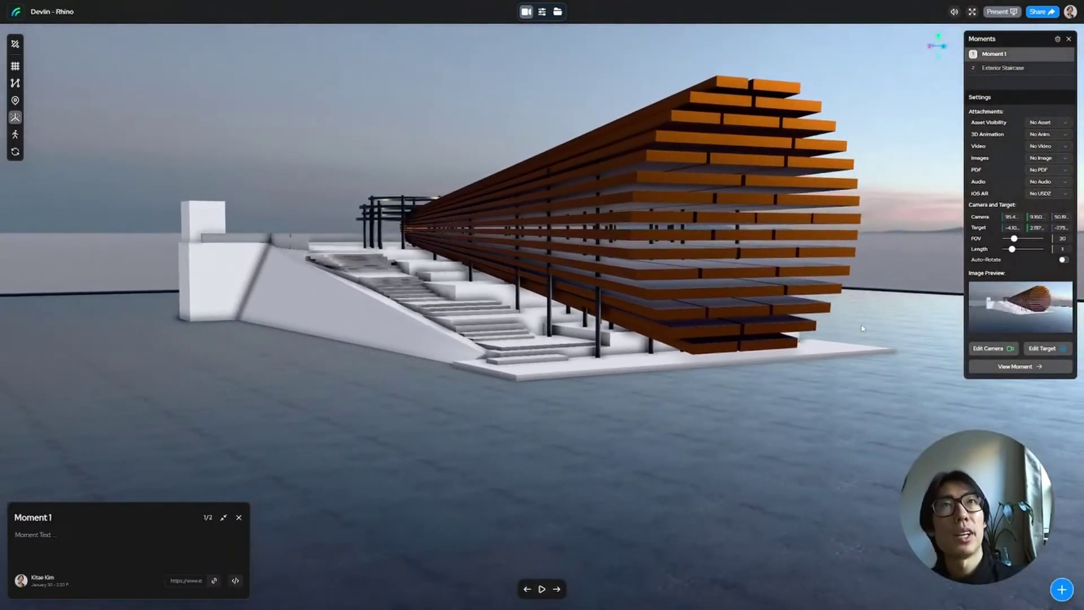
key(Right)
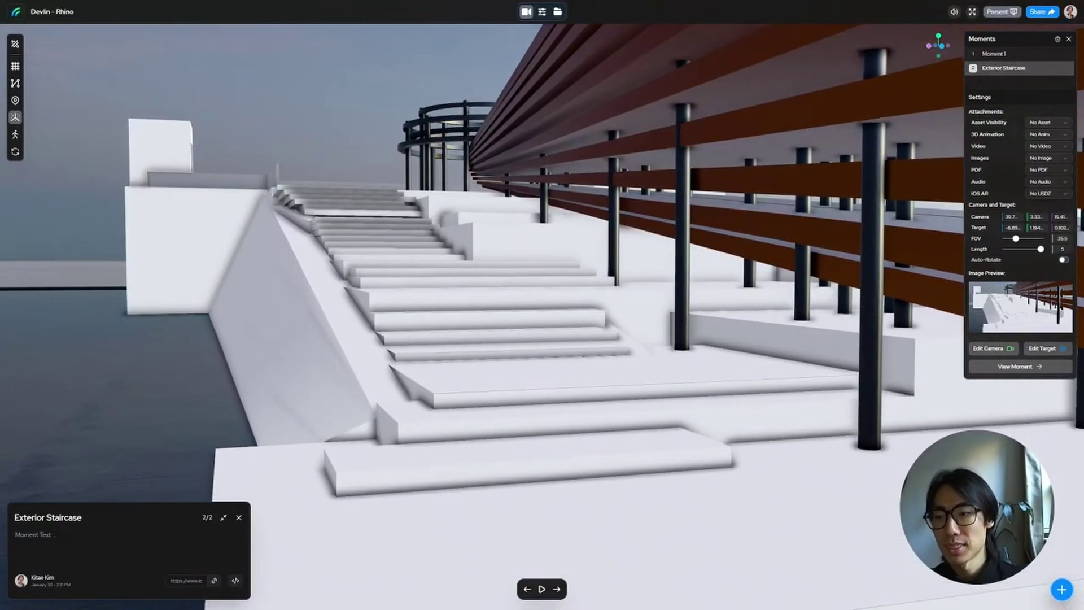
Step: Pick out the plan-view capture in the project folder and add a third moment looking straight down on the whole model
key(alt+Tab)
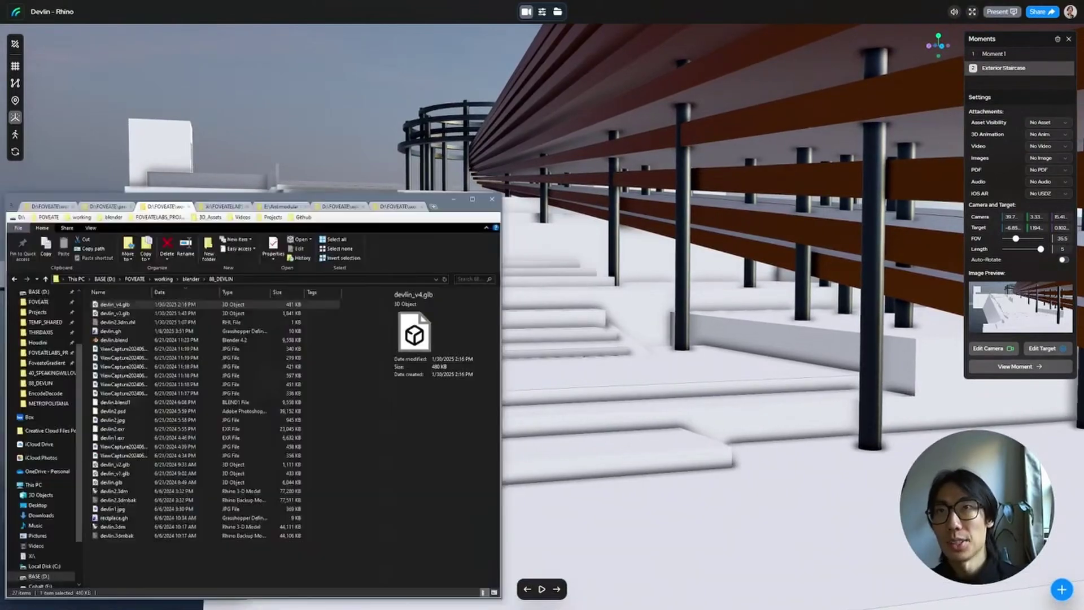
click(146, 350)
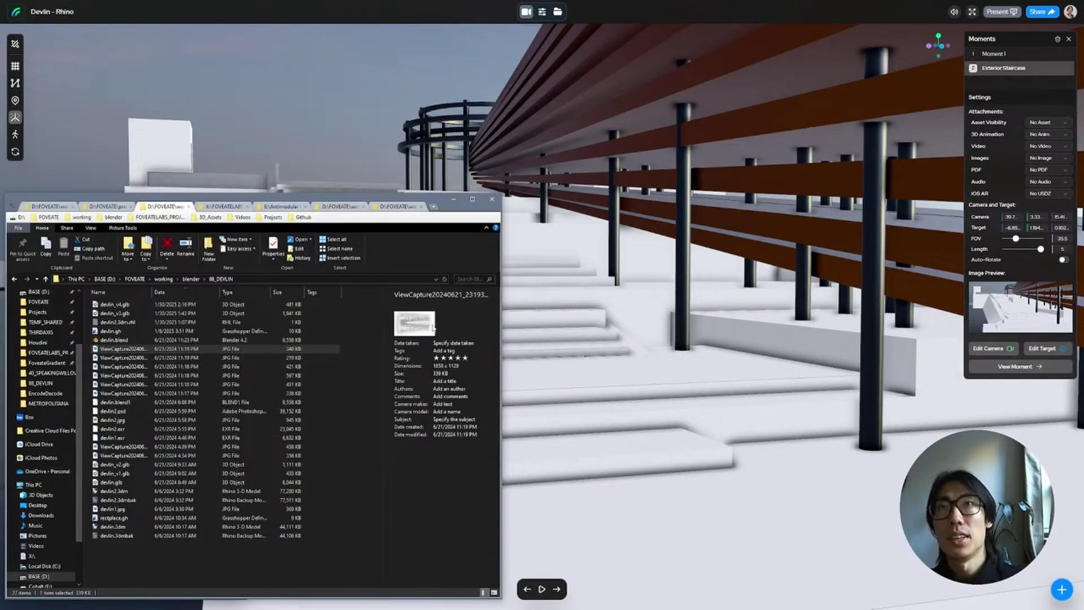
drag(624, 226, 709, 310)
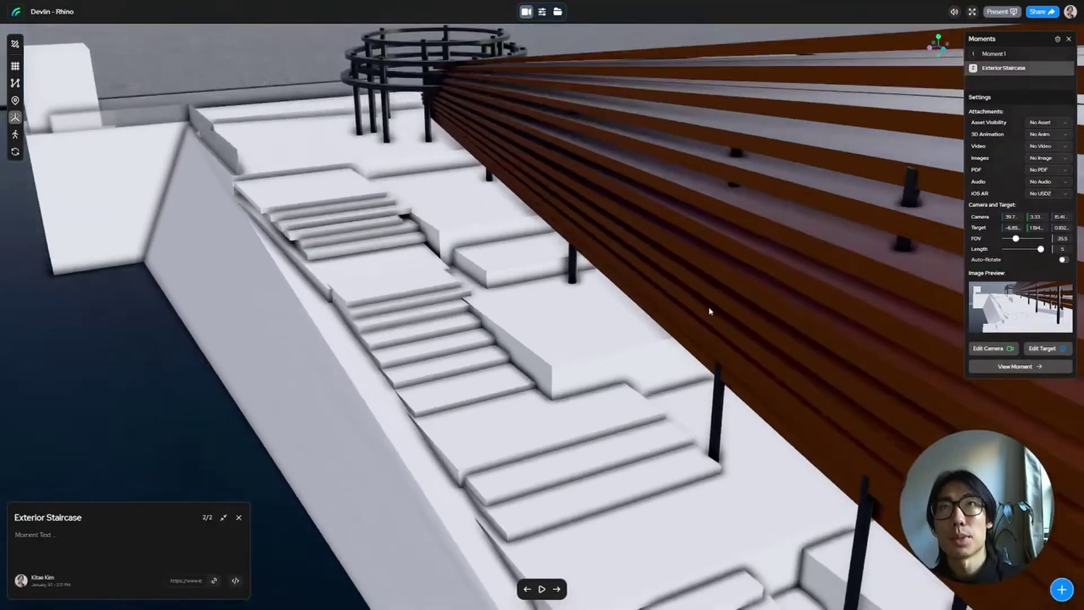
scroll(643, 282, down, 4)
drag(642, 280, 590, 300)
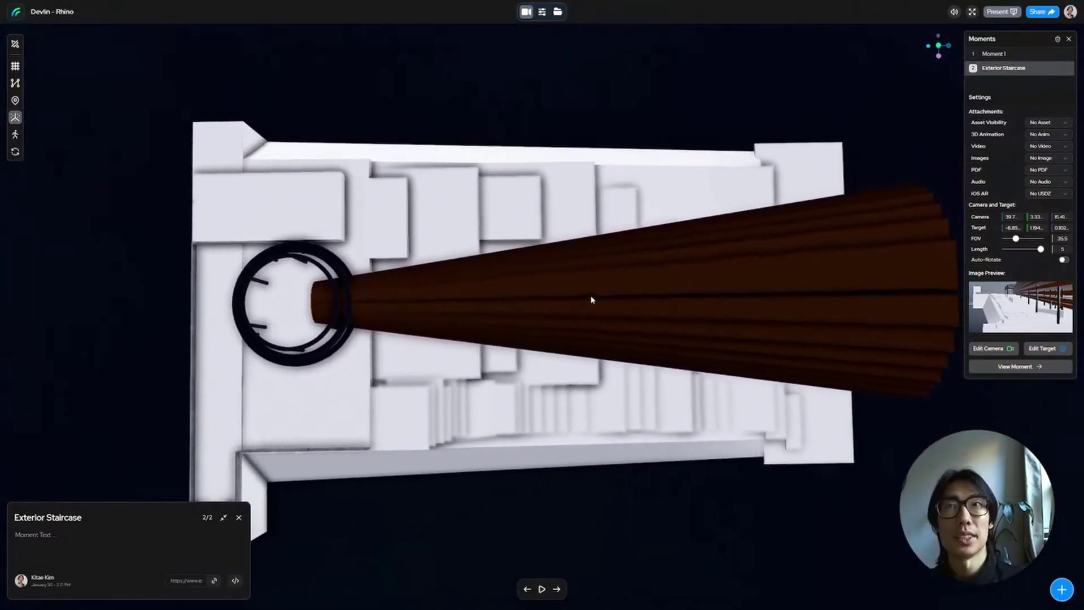
scroll(591, 298, down, 2)
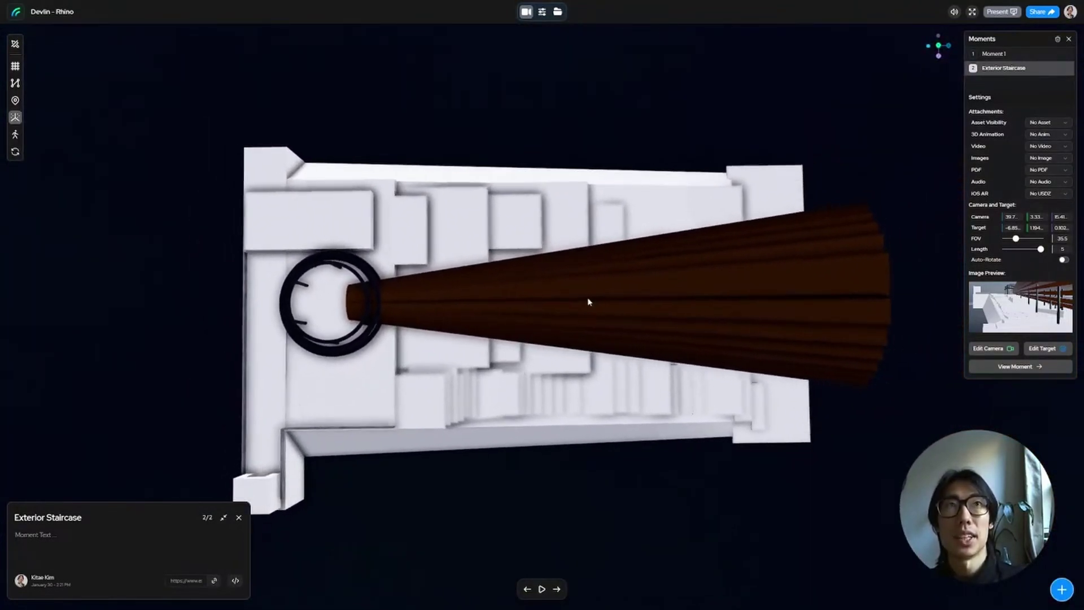
click(1062, 598)
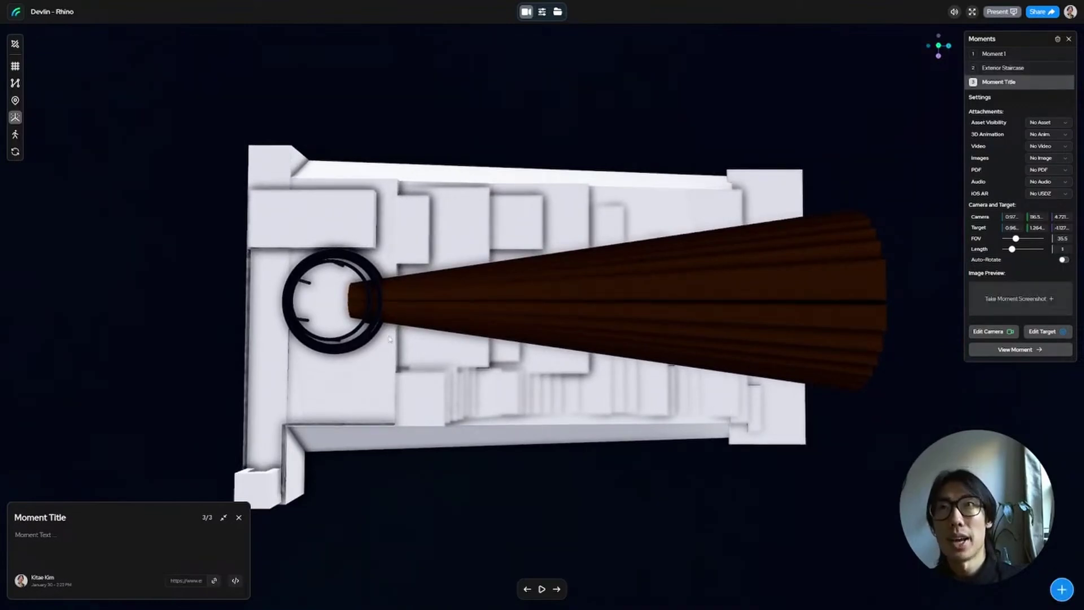
Step: Upload the plan-view ViewCapture20240621 JPG from the project folder into the scene's assets
key(alt+Tab)
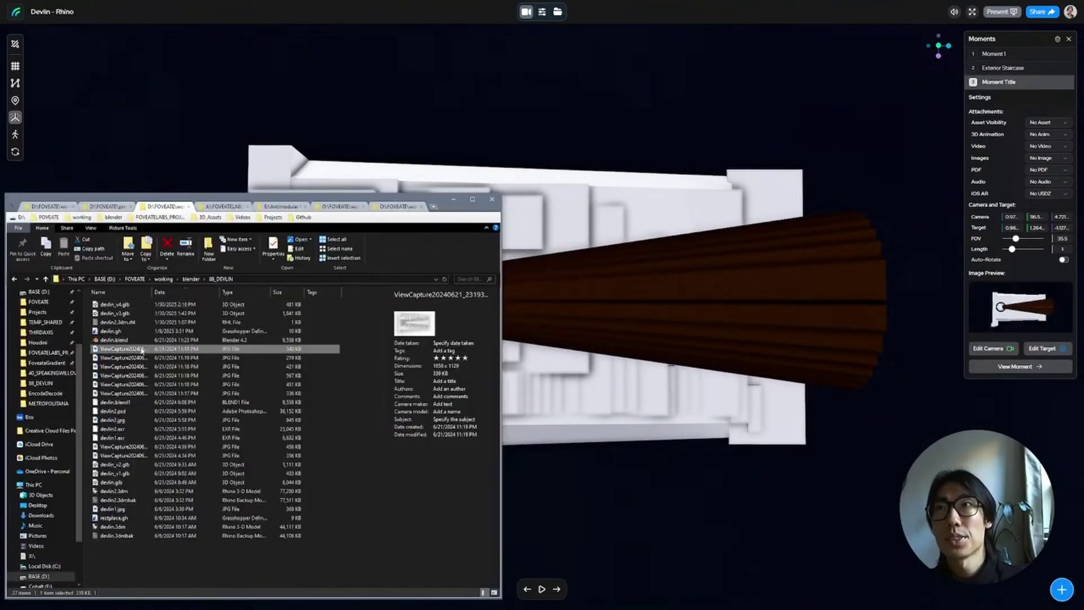
drag(140, 350, 599, 266)
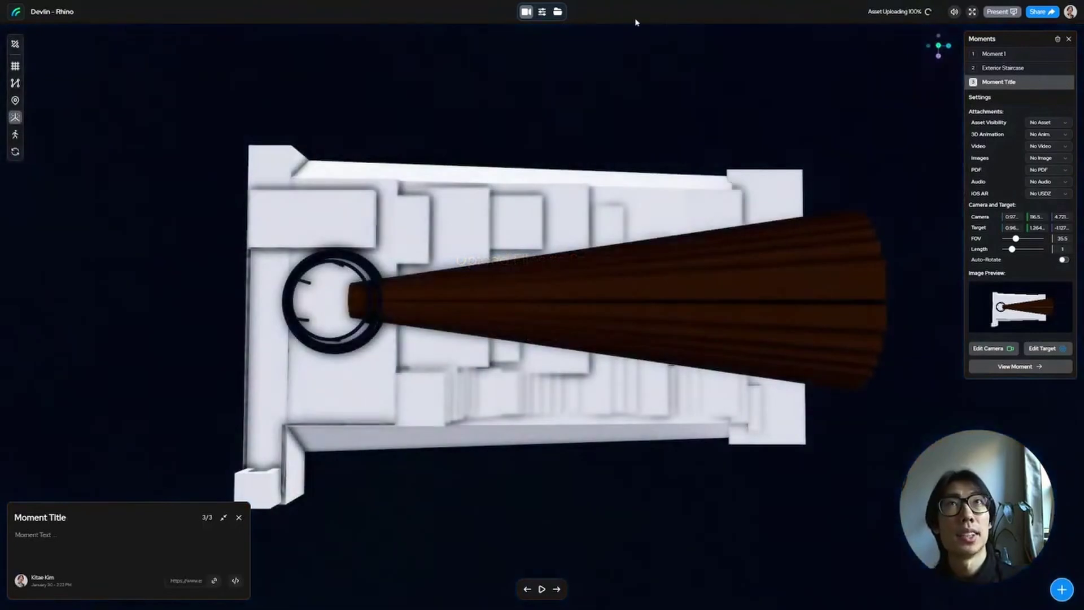
click(557, 12)
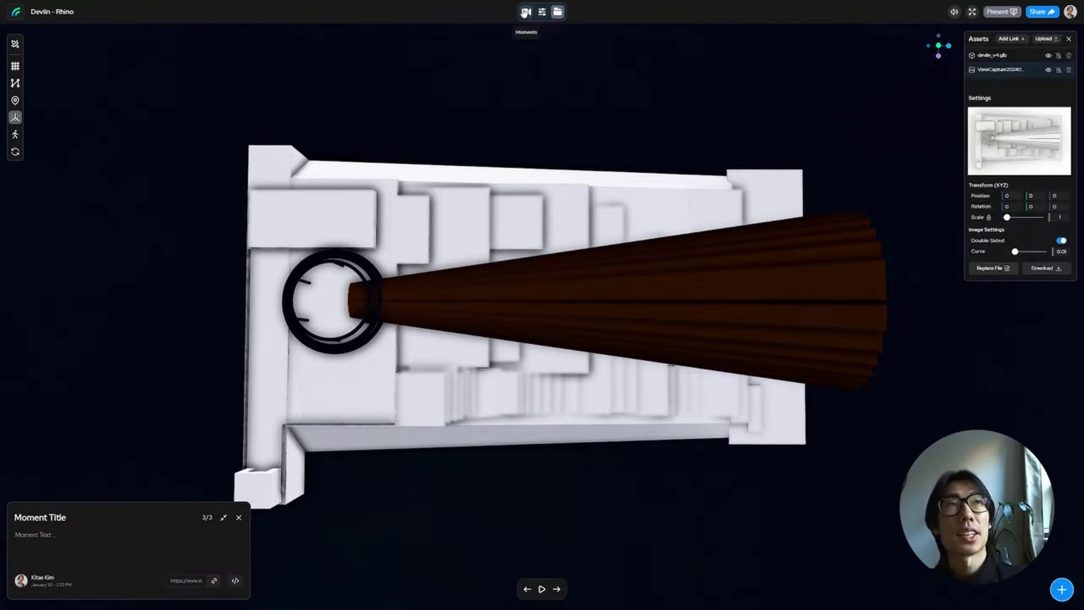
Step: Attach the uploaded ViewCapture20240621 image to the third moment and check it in the enlarged image view
click(525, 13)
click(1055, 159)
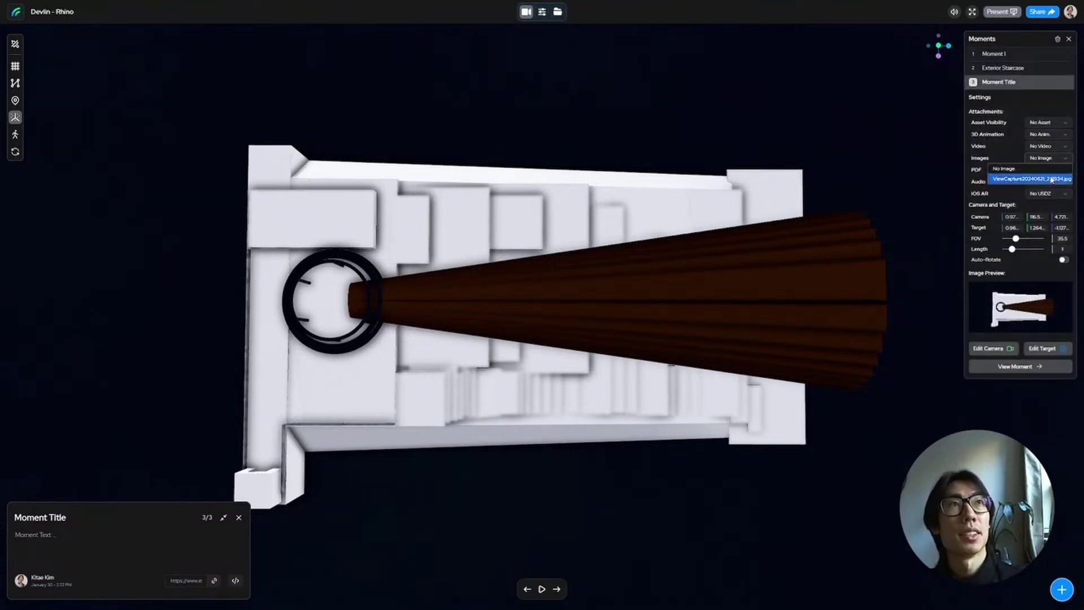
click(1051, 179)
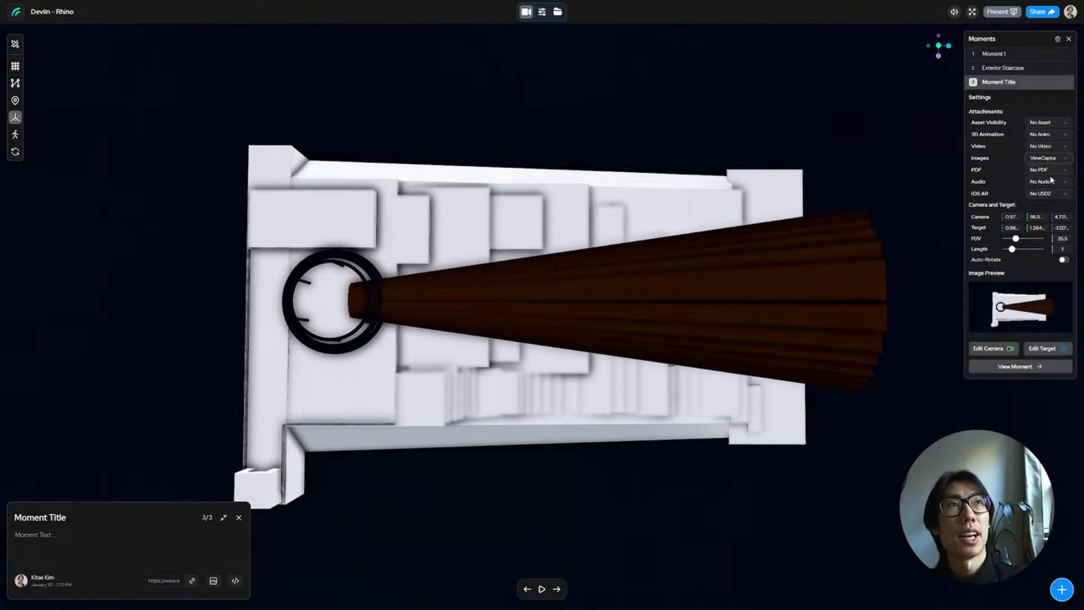
click(213, 582)
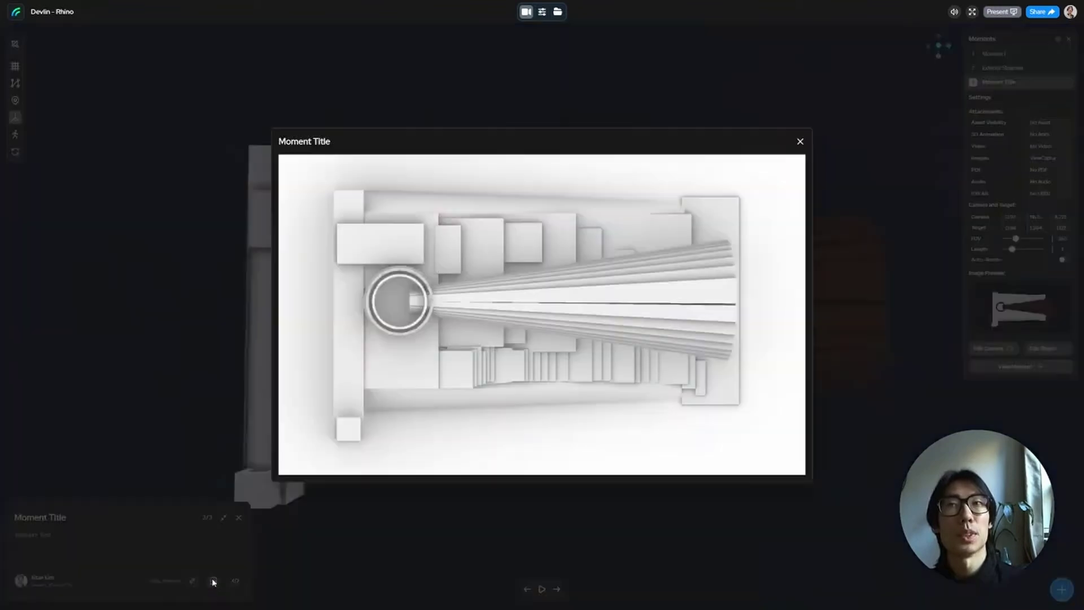
click(800, 142)
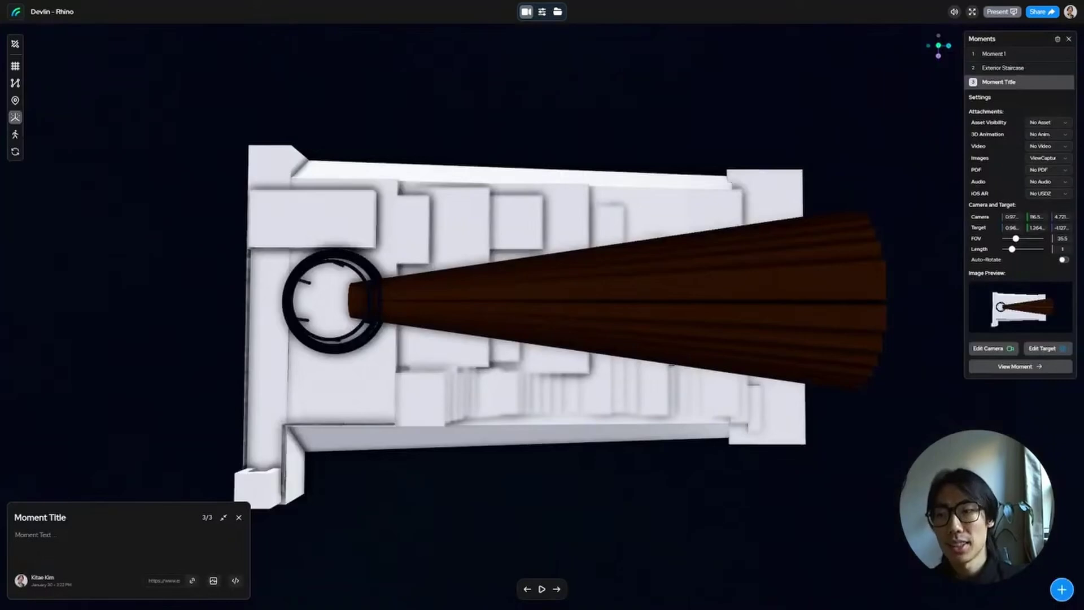
Step: Upload the rendering devlin2.jpg from the project folder and check it among the scene's assets
key(alt+Tab)
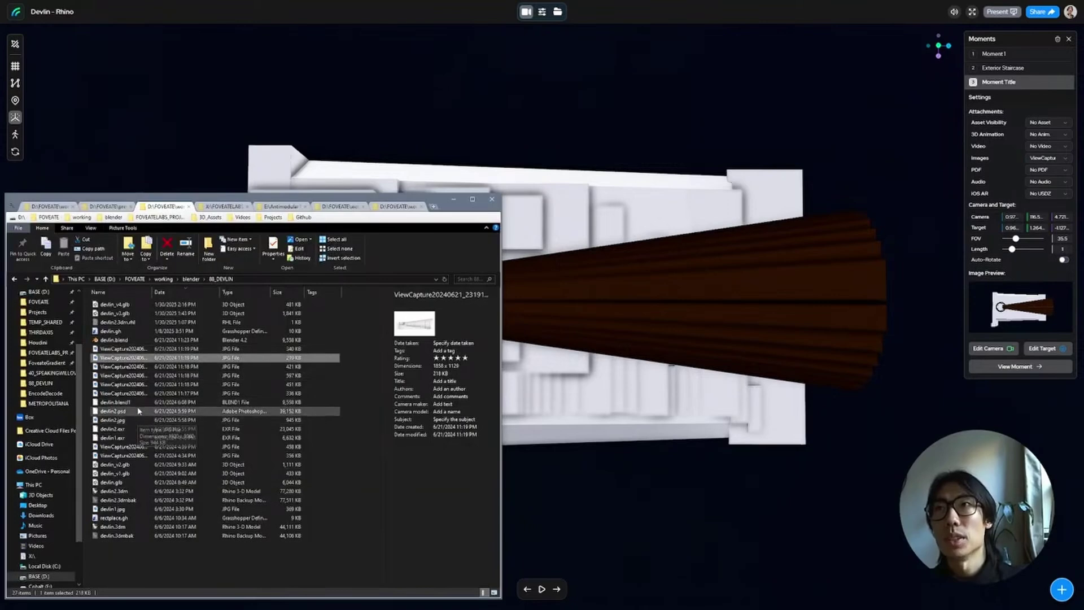
click(135, 424)
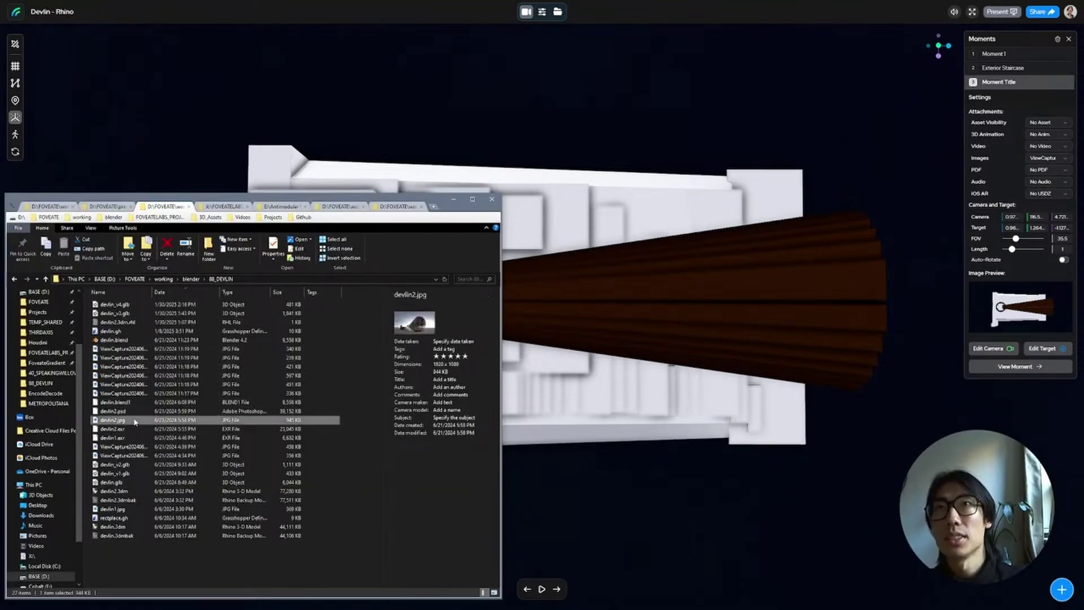
drag(136, 429, 769, 261)
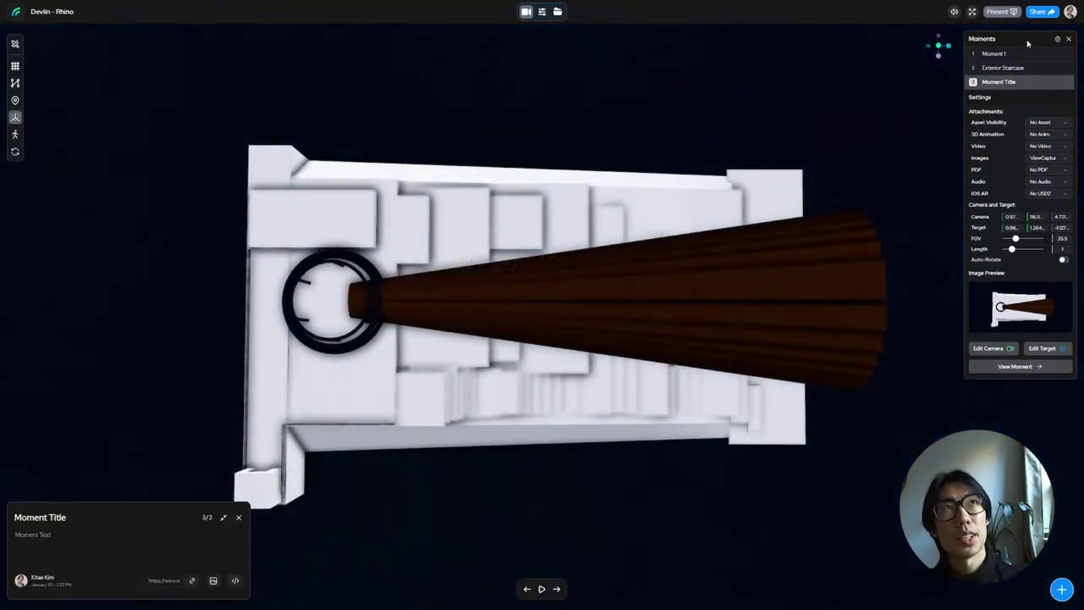
click(558, 11)
click(527, 12)
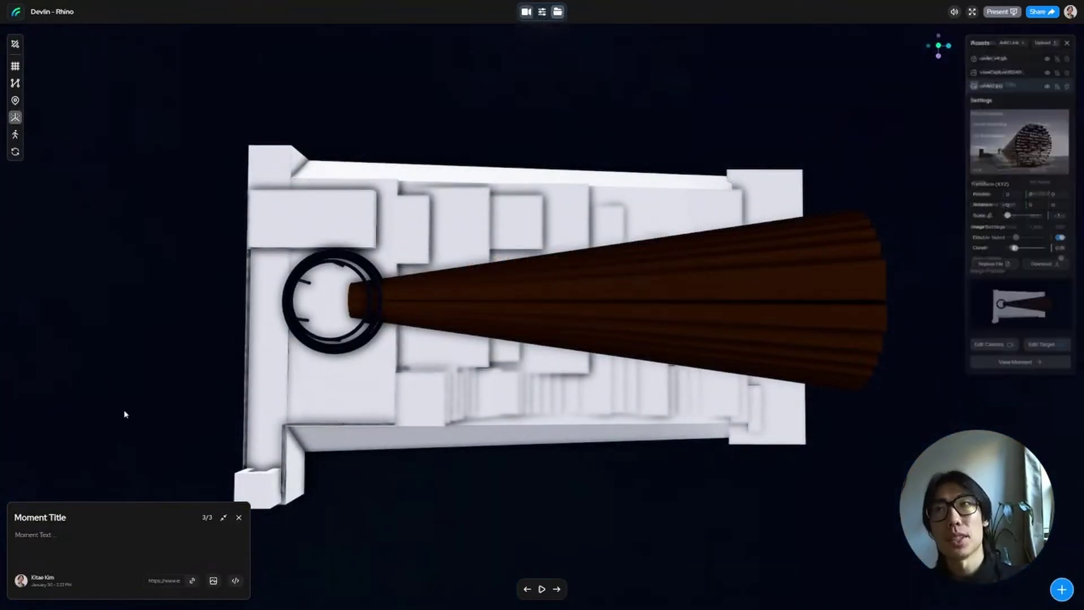
Step: Title the third moment "Plan View"
triple_click(63, 519)
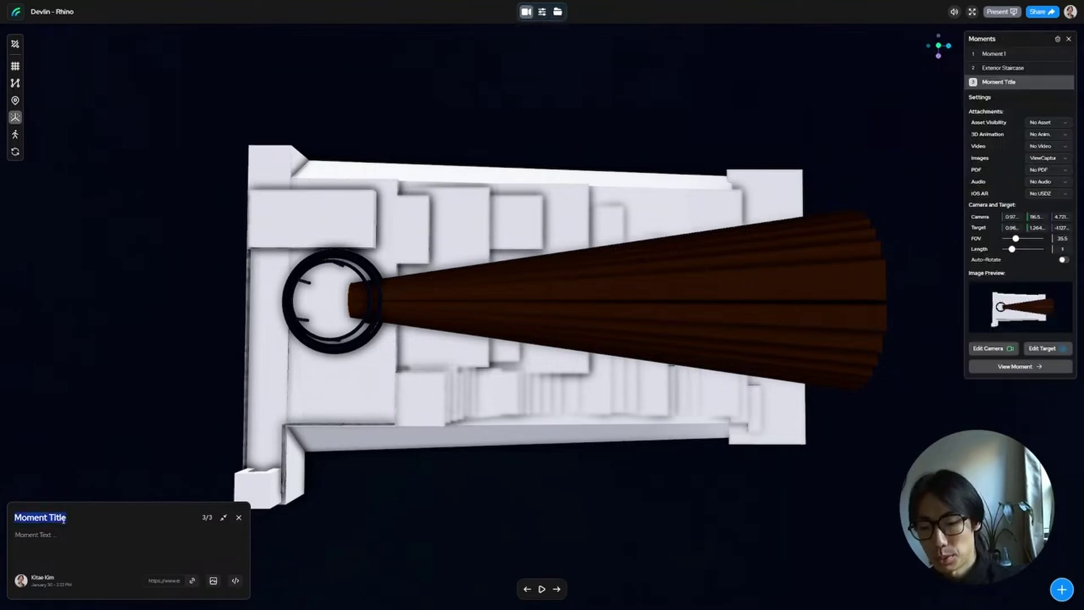
text(Plan View)
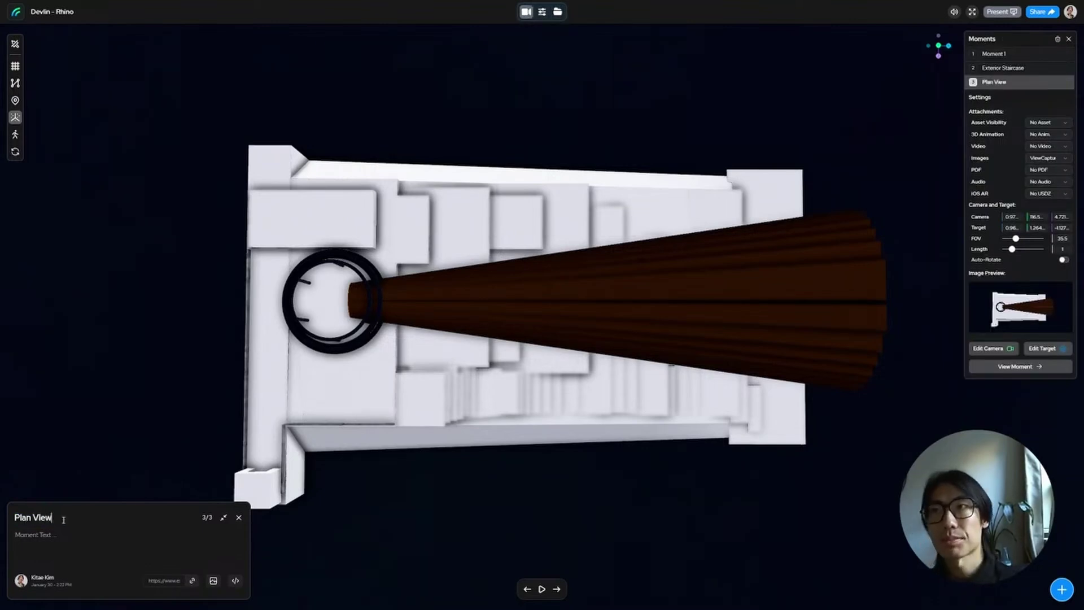
click(557, 12)
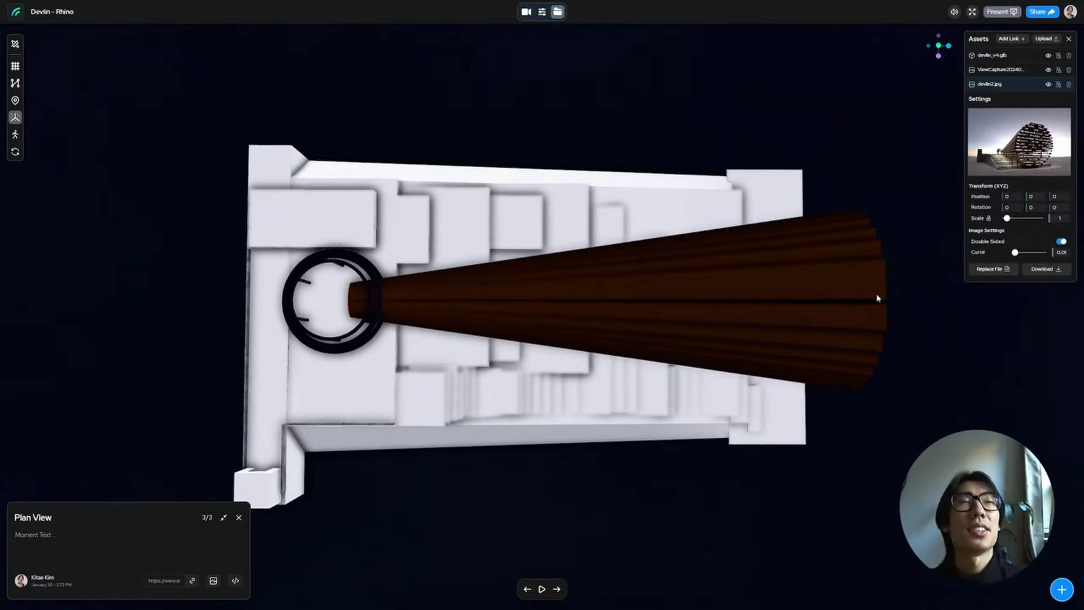
Step: Attach the devlin2.jpg image to the first moment
drag(811, 307, 854, 289)
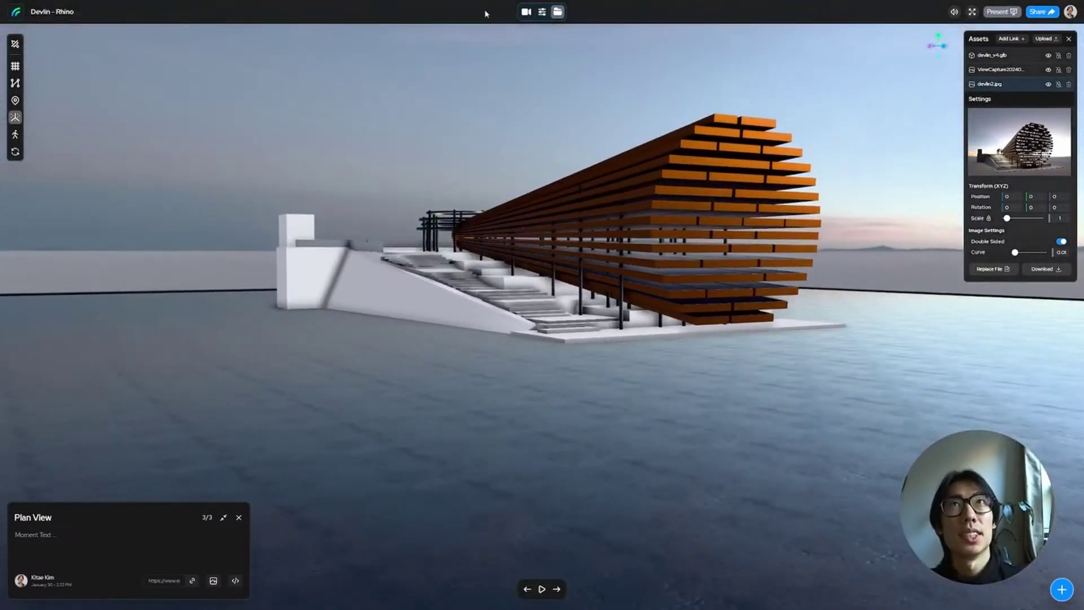
click(526, 11)
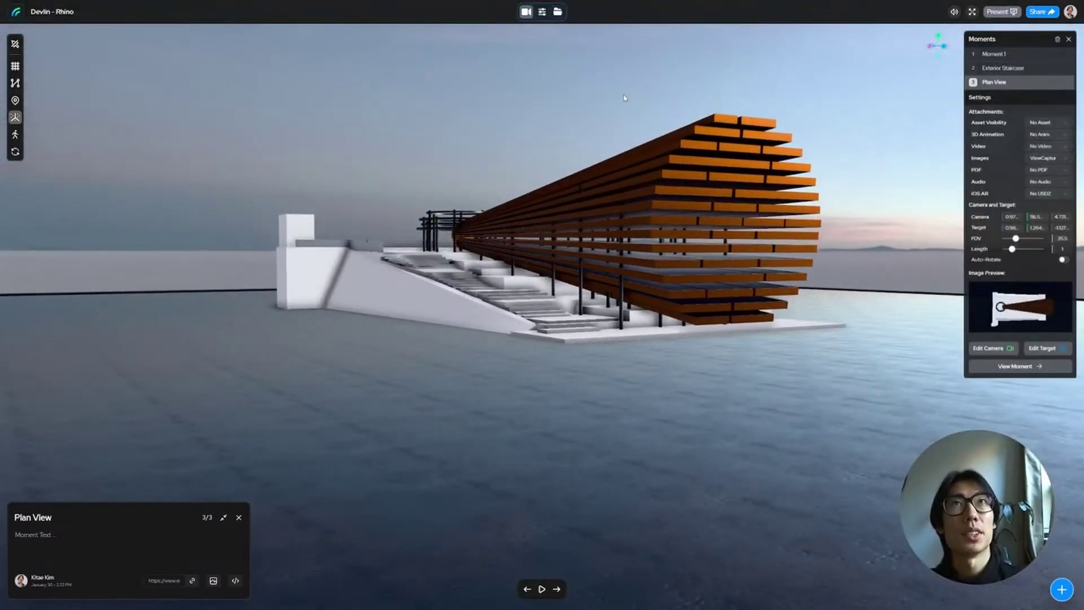
click(1011, 55)
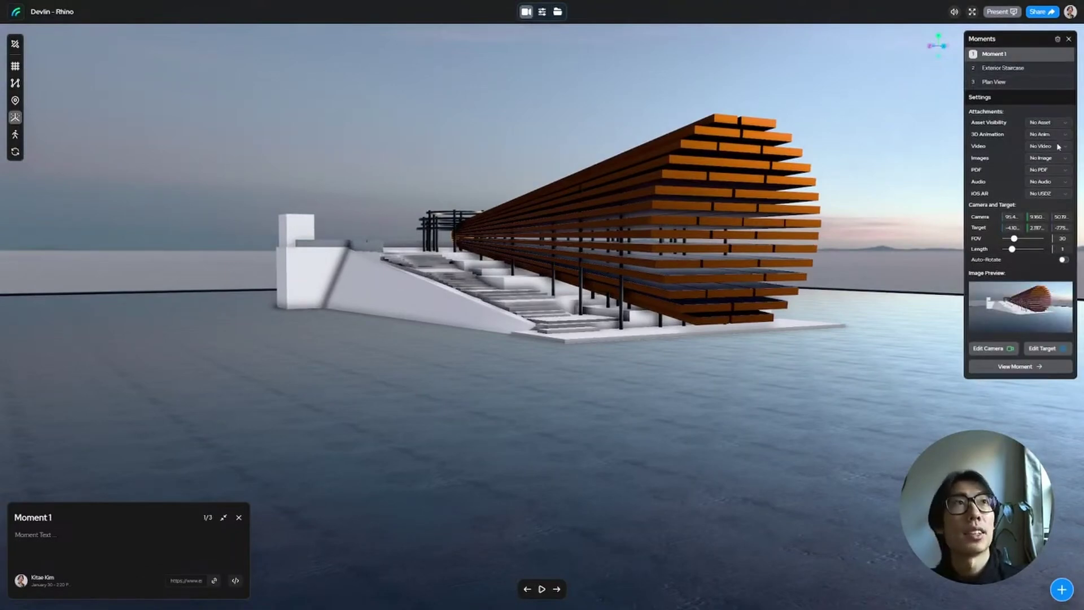
click(1054, 158)
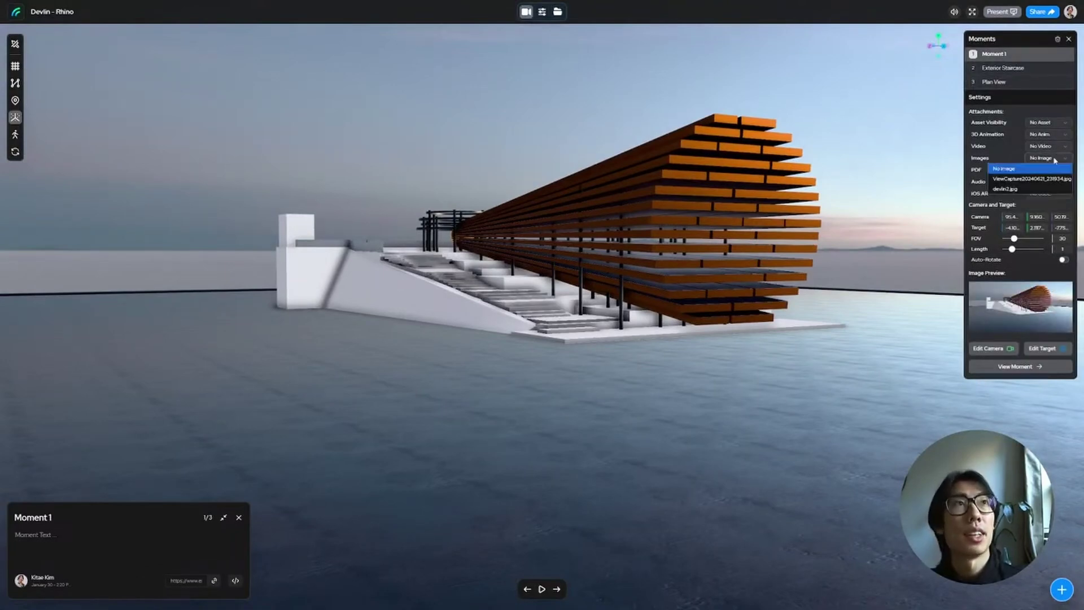
click(1046, 188)
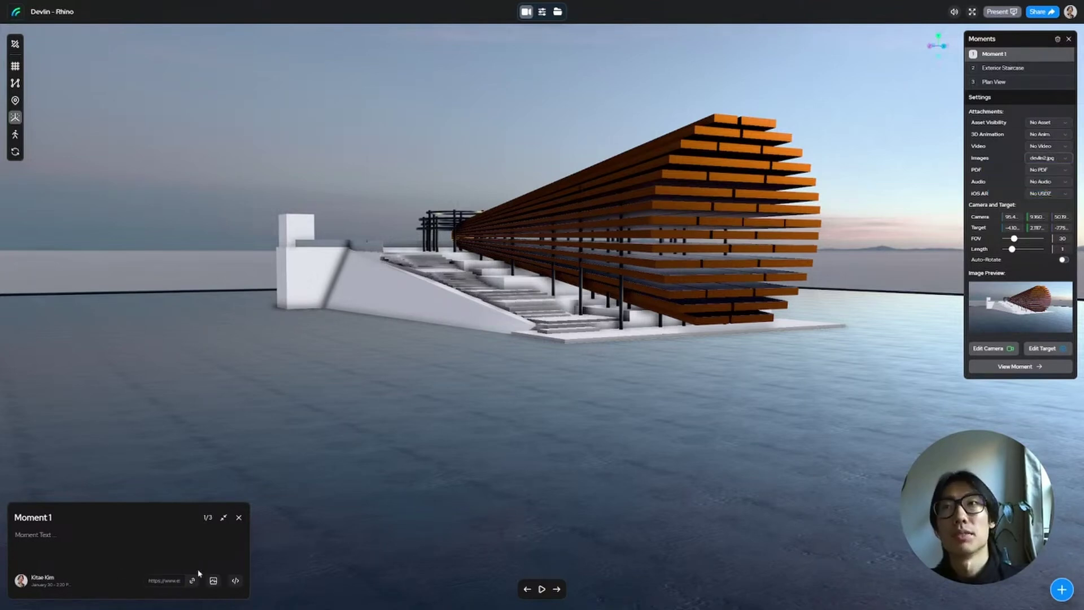
Step: Title the first moment "Render View" and check its attached rendering in the enlarged image view
triple_click(80, 520)
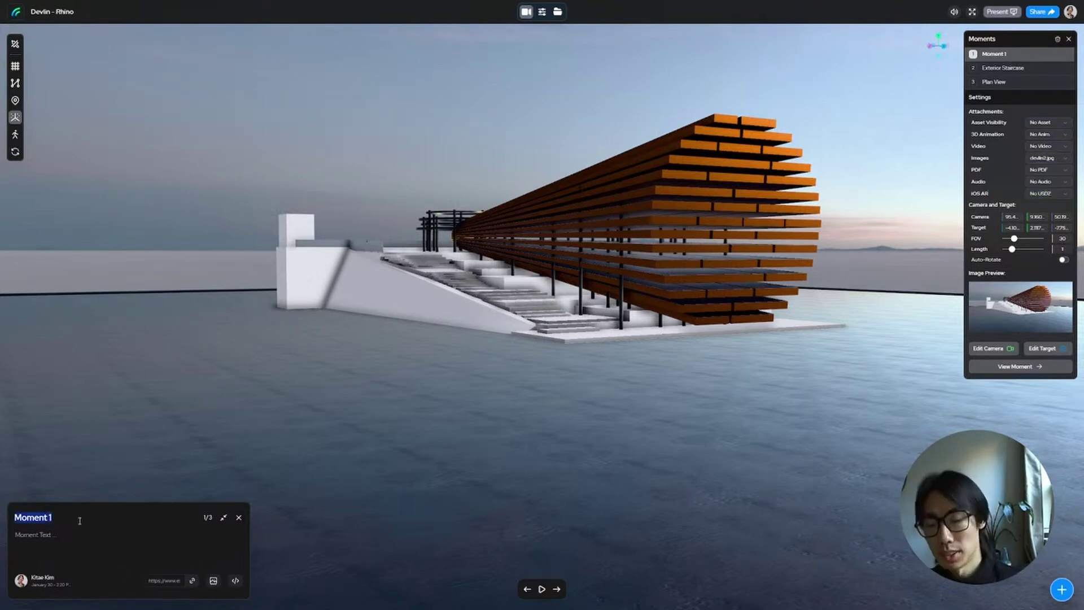
text(Renvie)
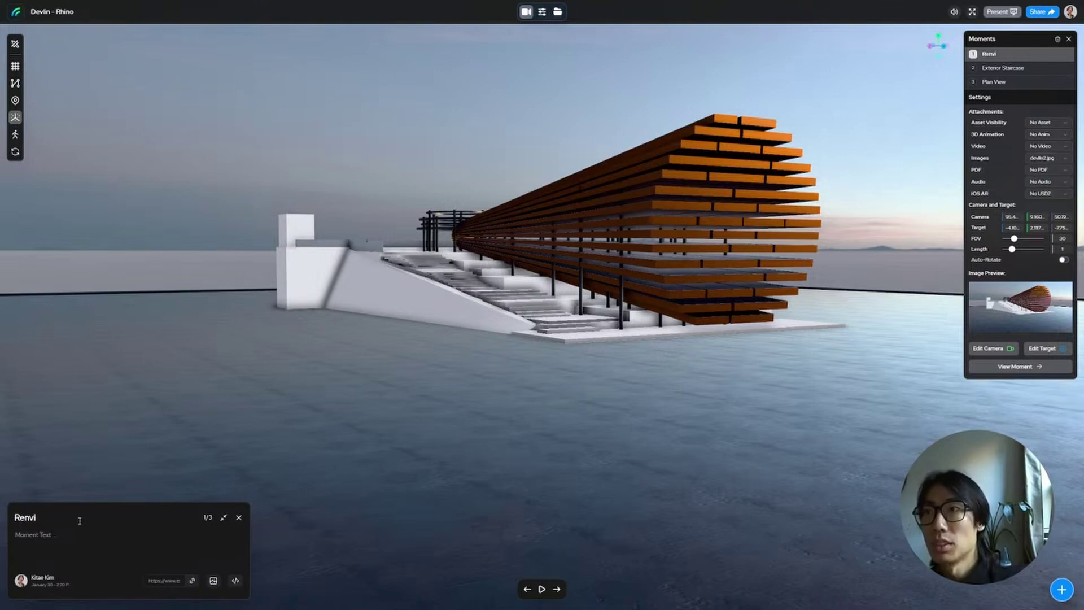
key(BackSpace)
key(BackSpace)
text(der View)
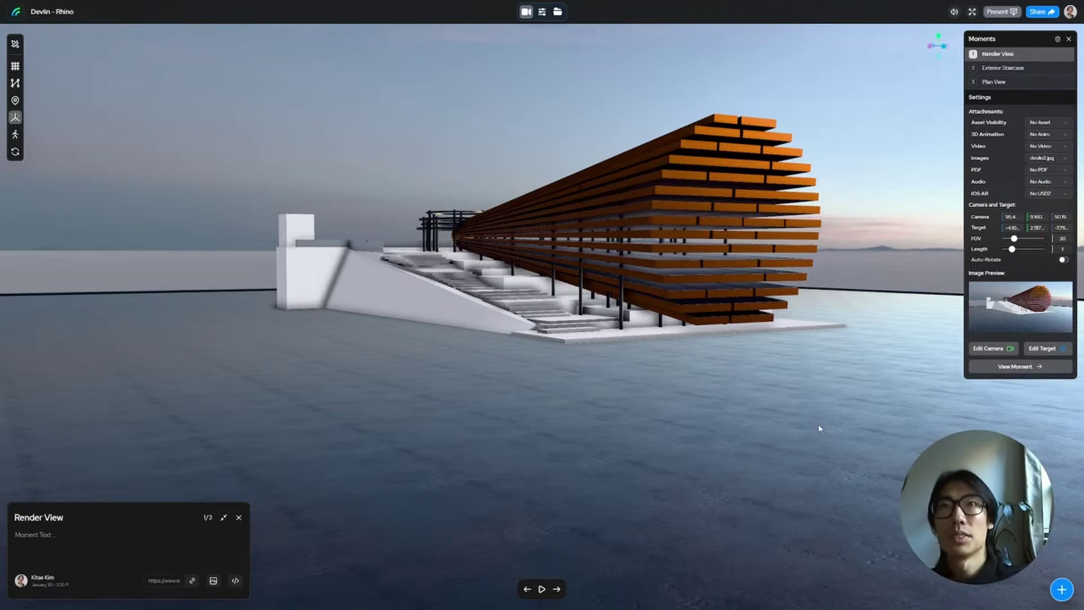
click(214, 580)
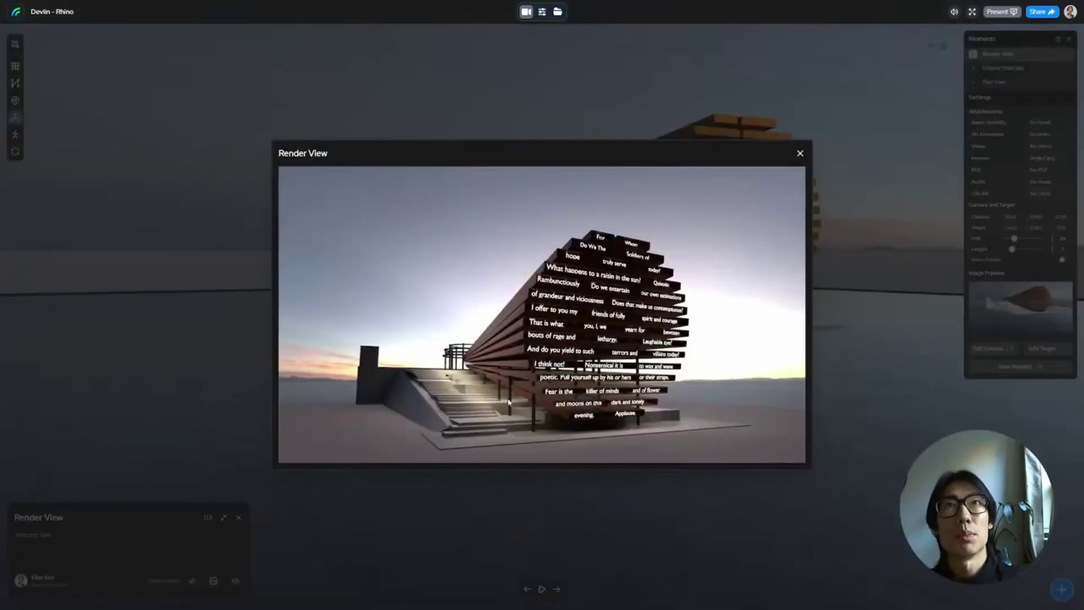
click(798, 152)
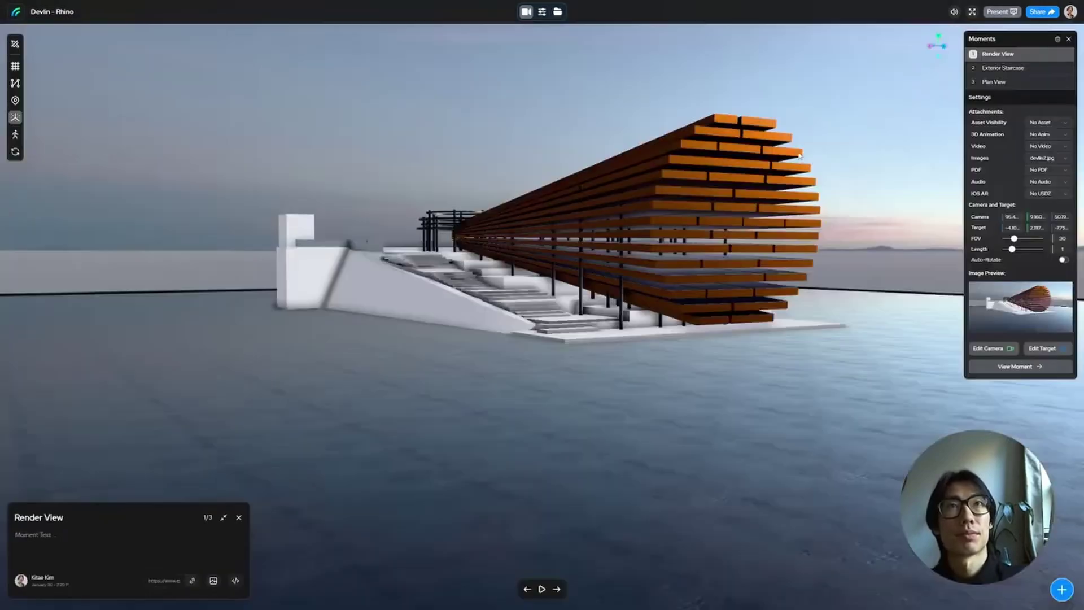
Step: Re-save the Render View moment's camera from a closer viewpoint facing the stairs and the beam ends
click(1012, 349)
scroll(687, 240, up, 5)
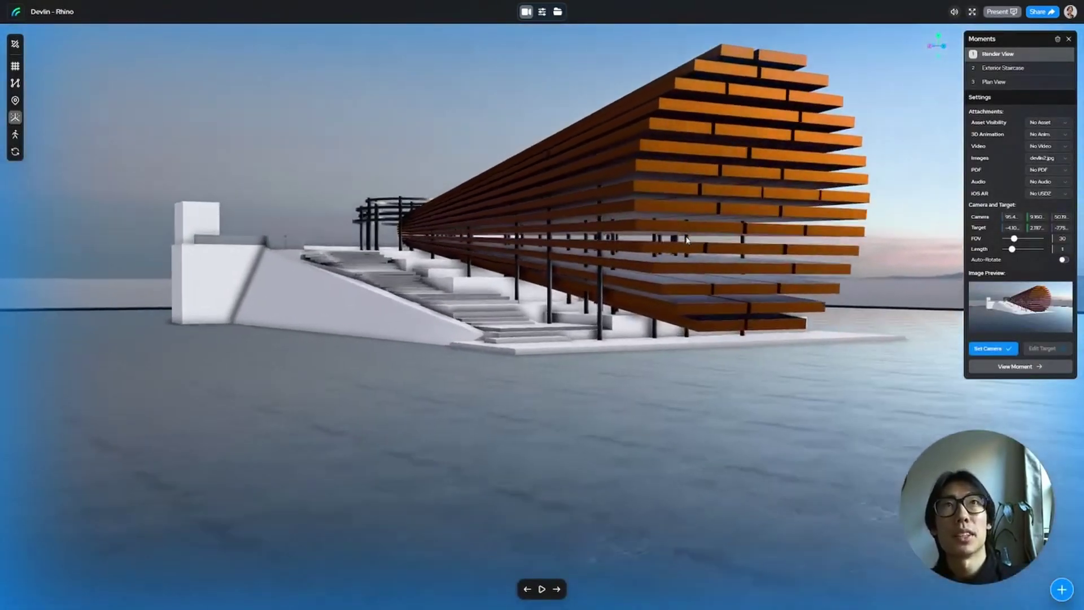
scroll(687, 240, up, 3)
right_click(688, 223)
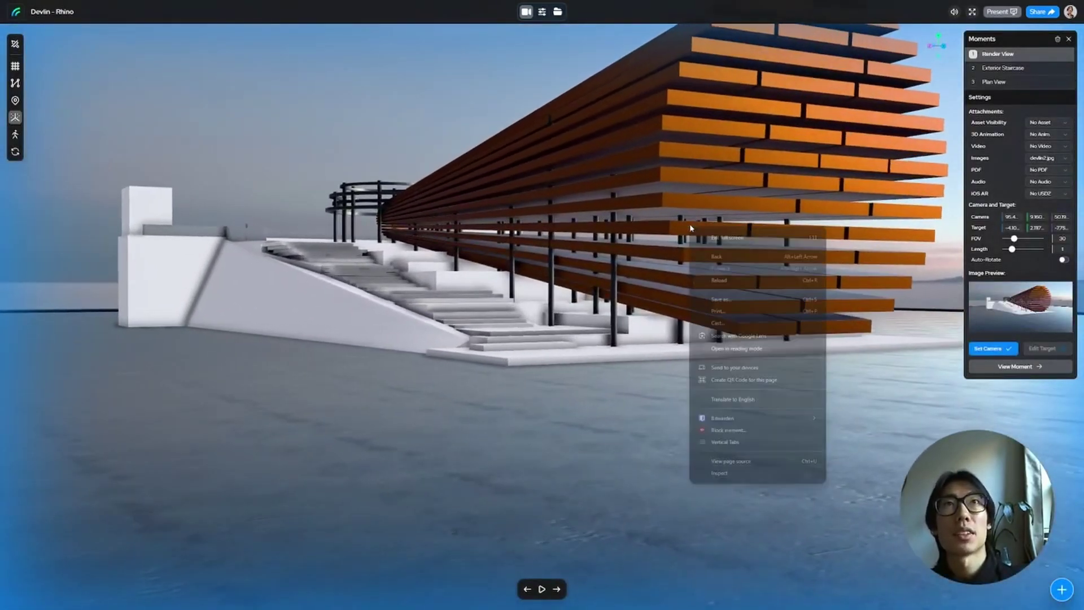
mouse_move(688, 223)
mouse_down()
mouse_move(696, 216)
mouse_move(694, 228)
mouse_up()
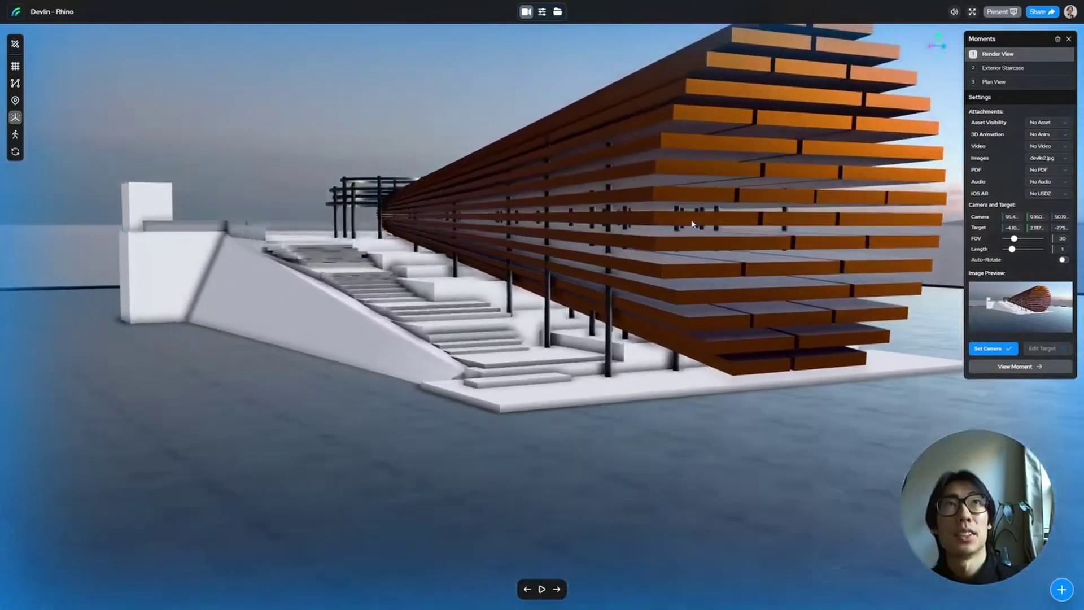
click(1005, 349)
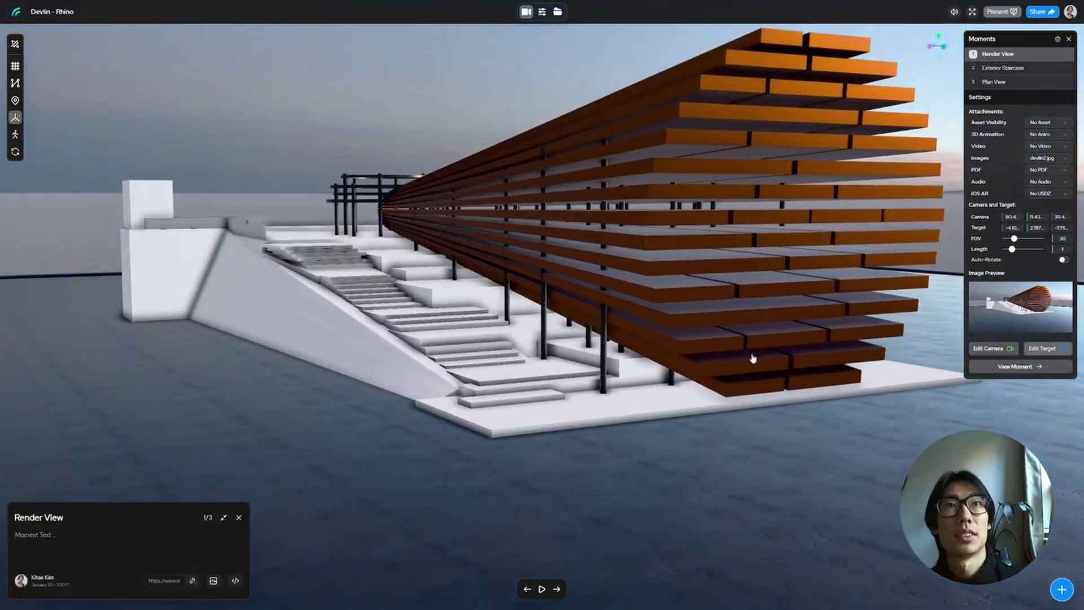
Step: Raise the Render View moment's target to a height of about 10.46 and re-save its camera from a lower angle
click(1044, 348)
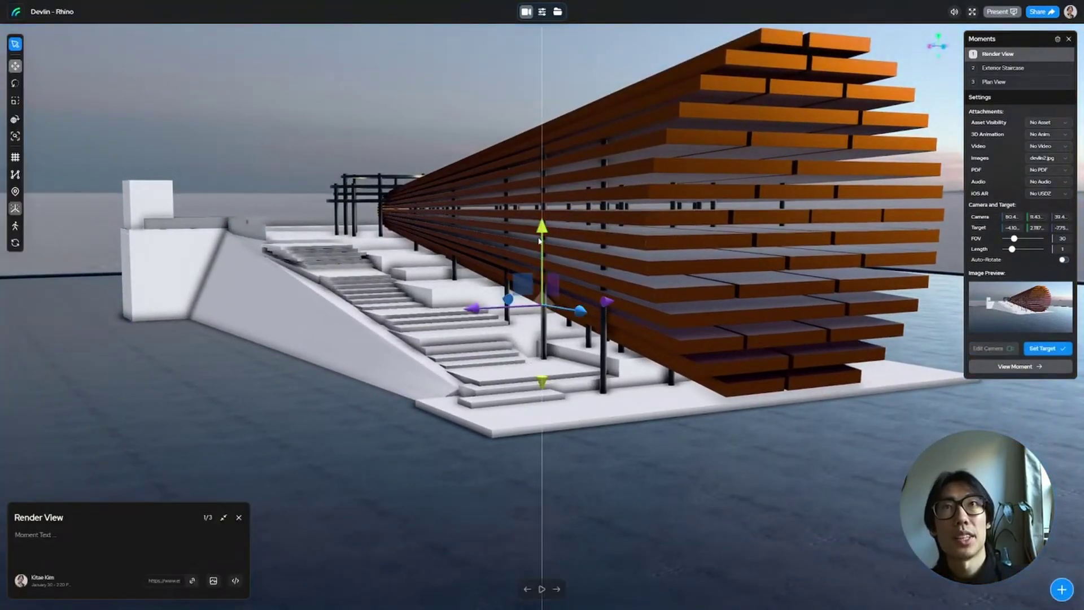
click(1048, 348)
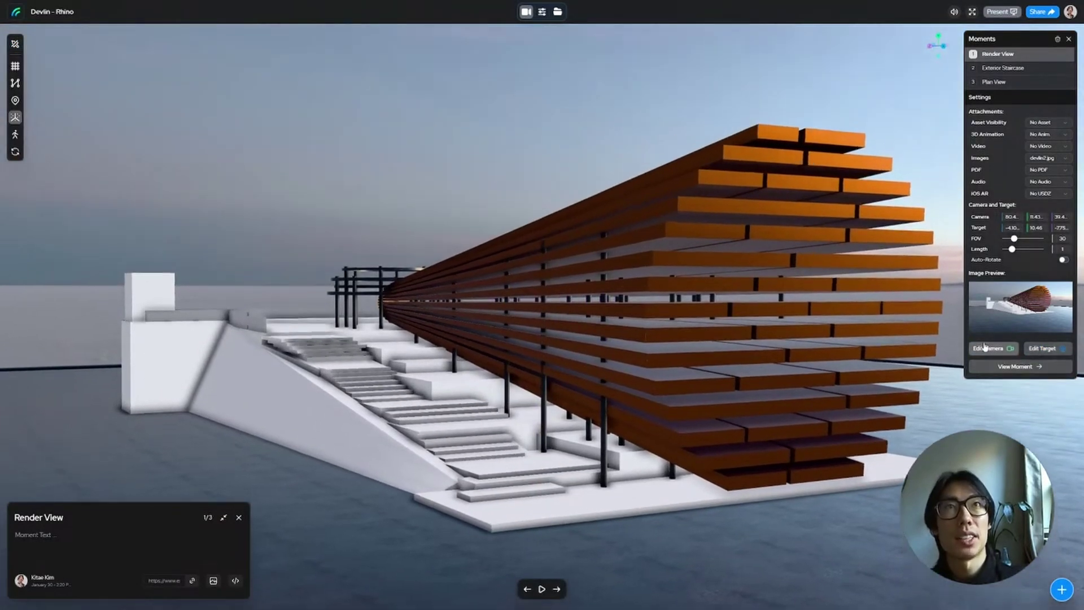
click(986, 348)
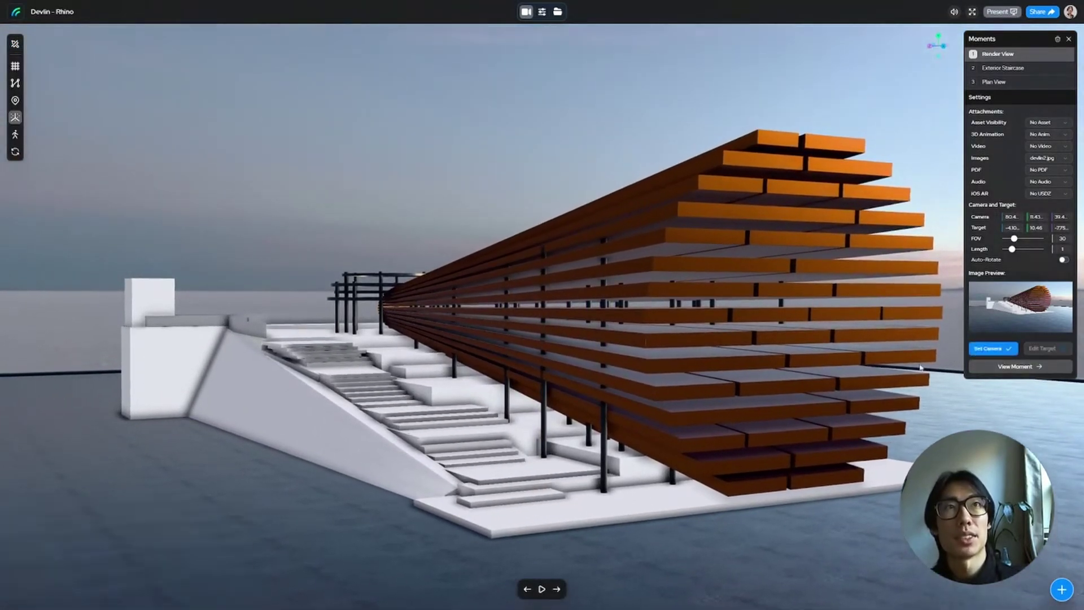
drag(734, 341, 735, 335)
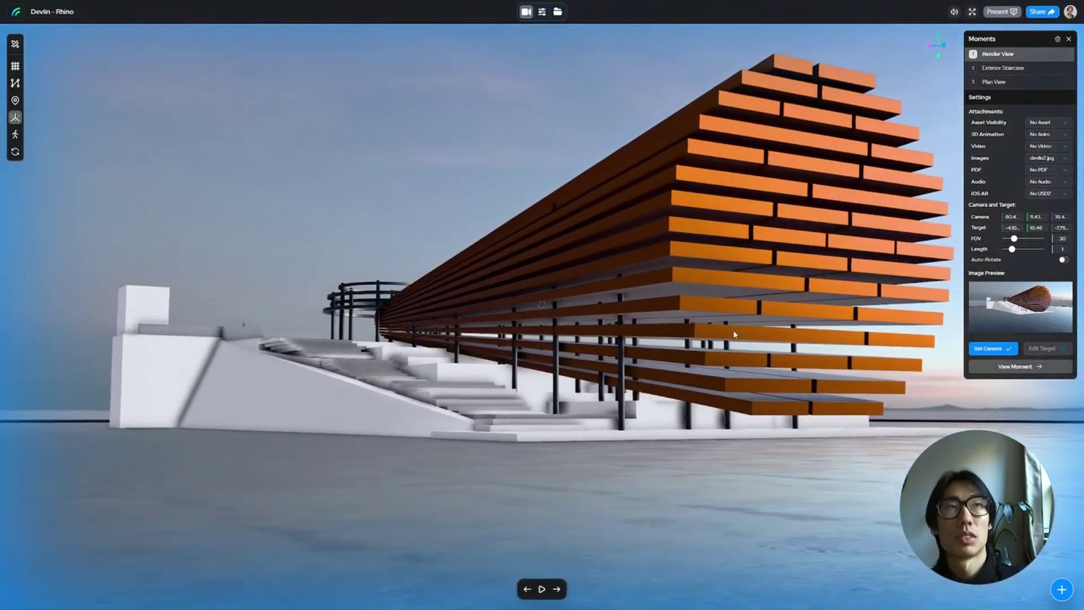
click(997, 350)
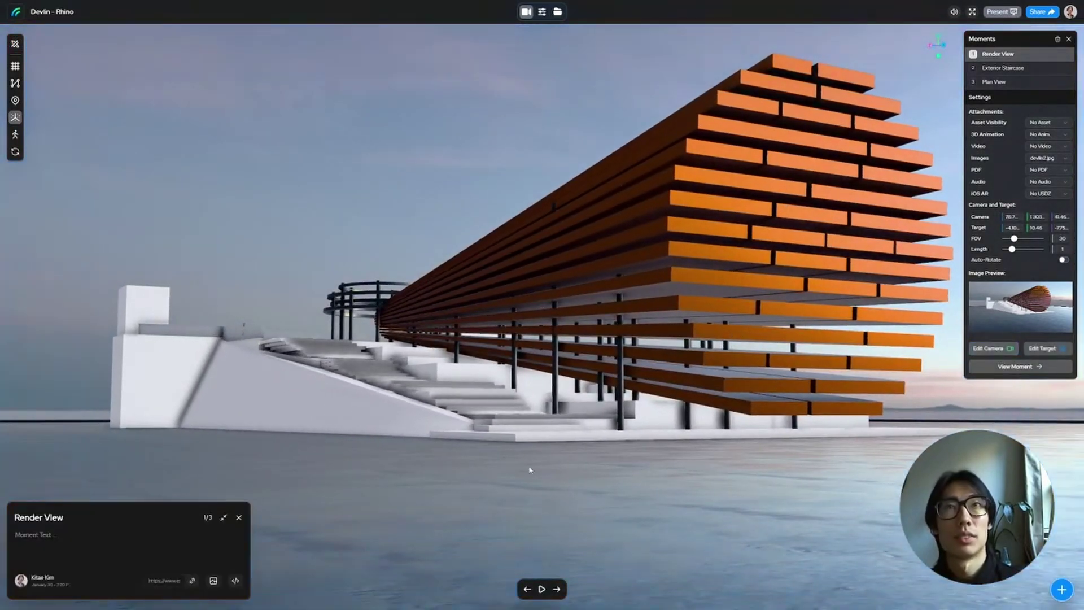
Step: Compare the enlarged images attached to the Render View and Plan View moments and view the model from an oblique angle
click(213, 580)
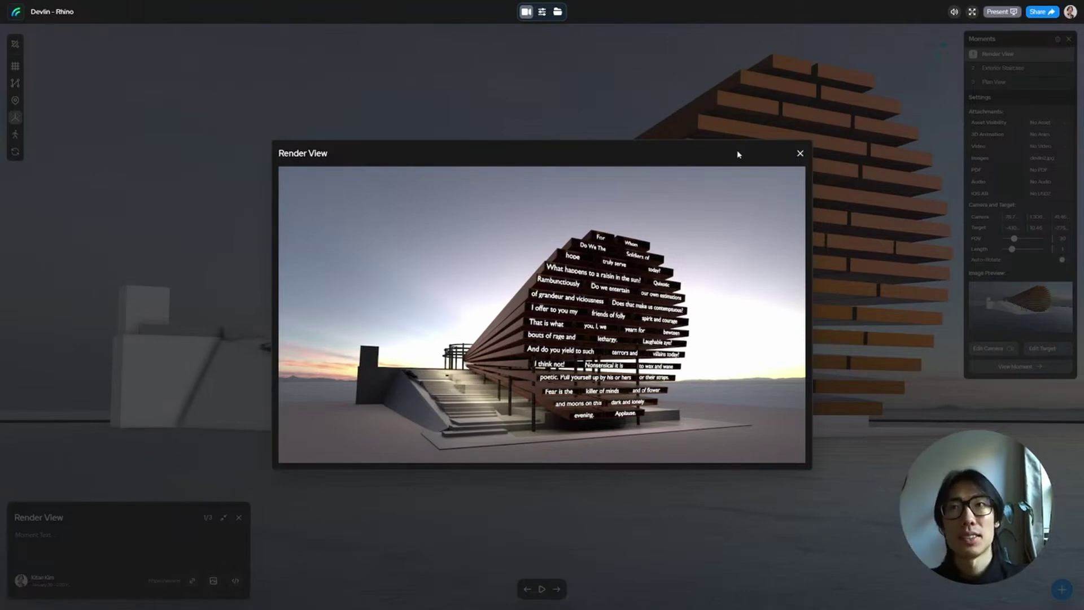
key(Left)
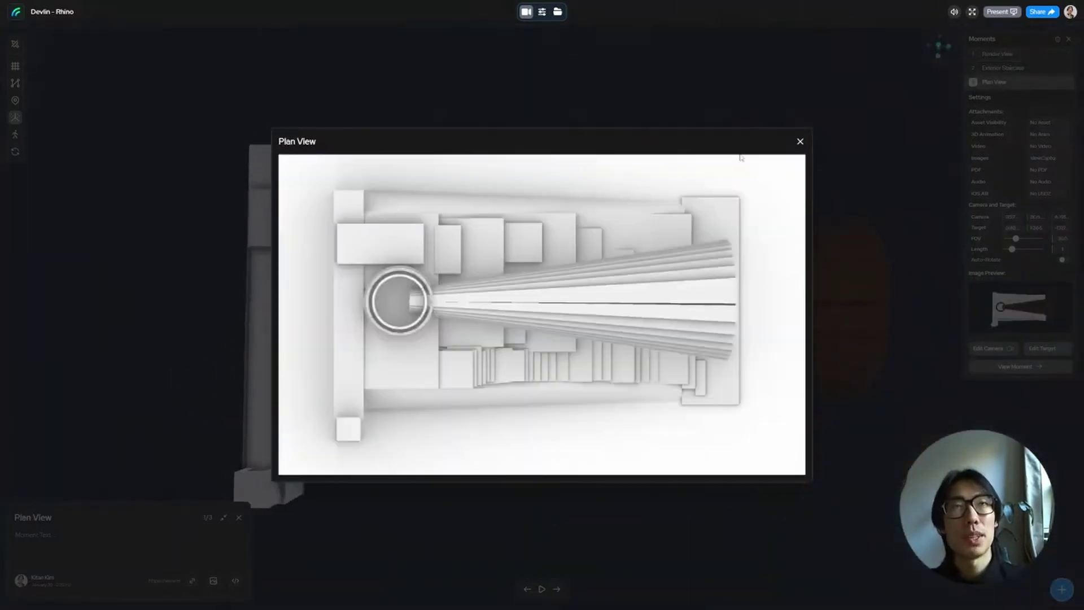
click(800, 142)
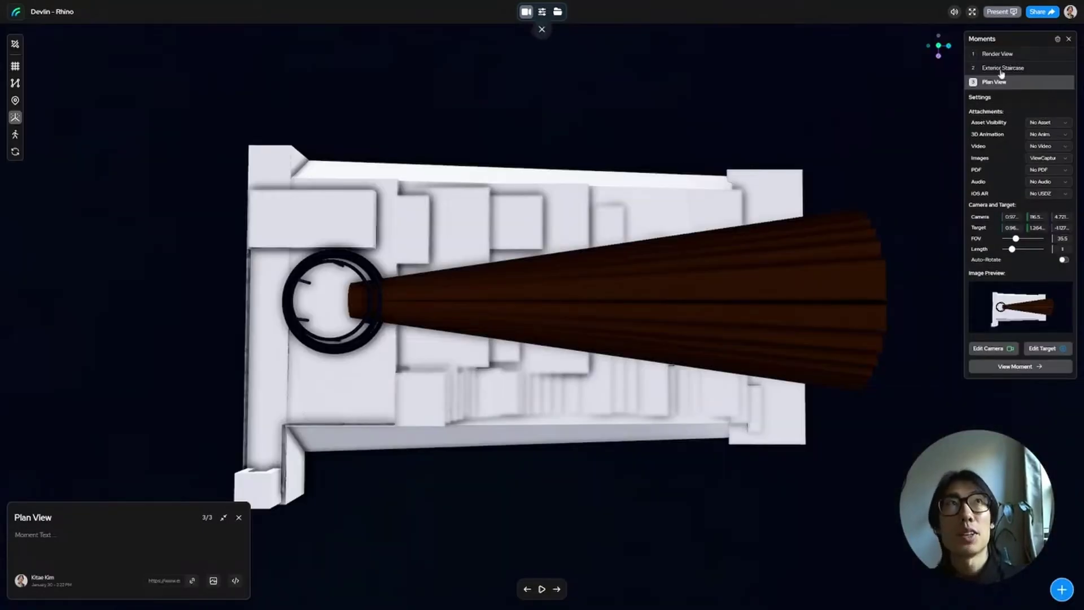
drag(762, 386, 727, 311)
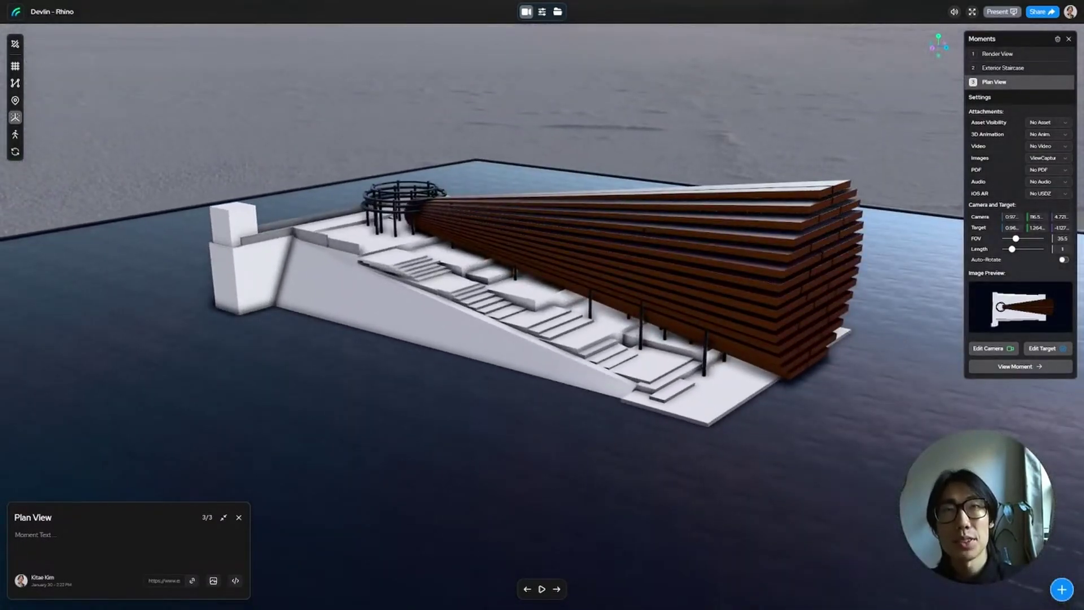
Step: Switch to Rhino, hide the layer holding the baked fanned beams and bring up the Grasshopper definition
key(alt+Tab)
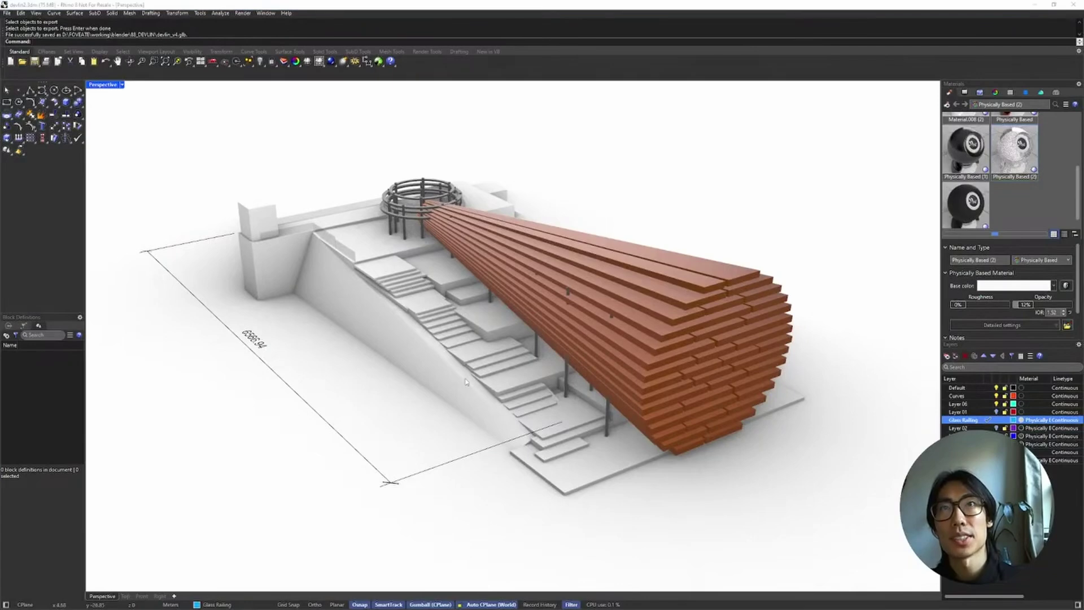
click(996, 460)
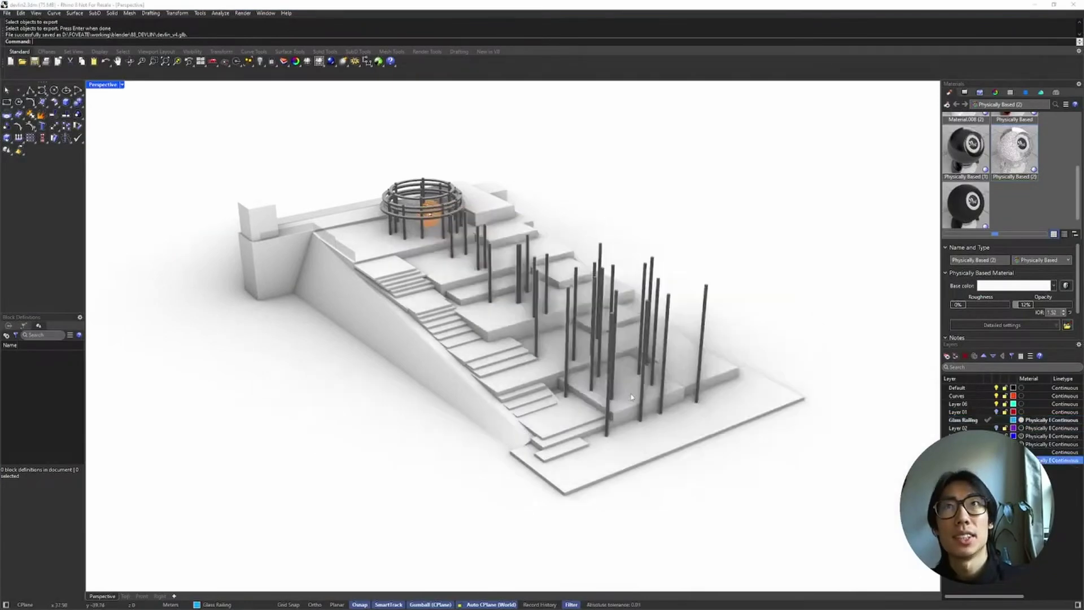
drag(734, 607, 186, 174)
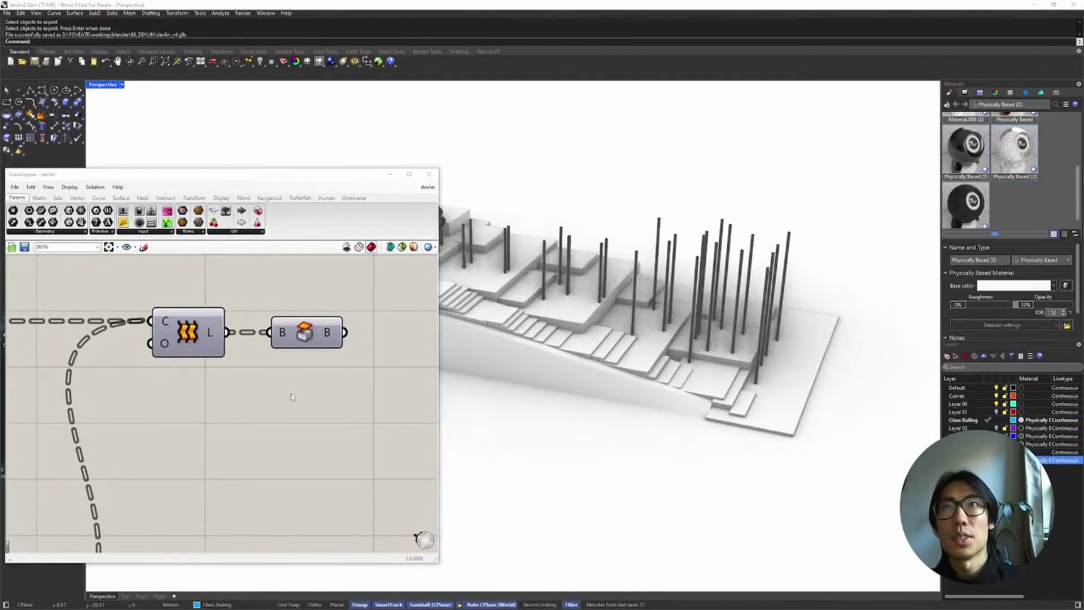
Step: Turn on the preview of the Cap component at the end of the Grasshopper definition
click(305, 333)
right_click(316, 331)
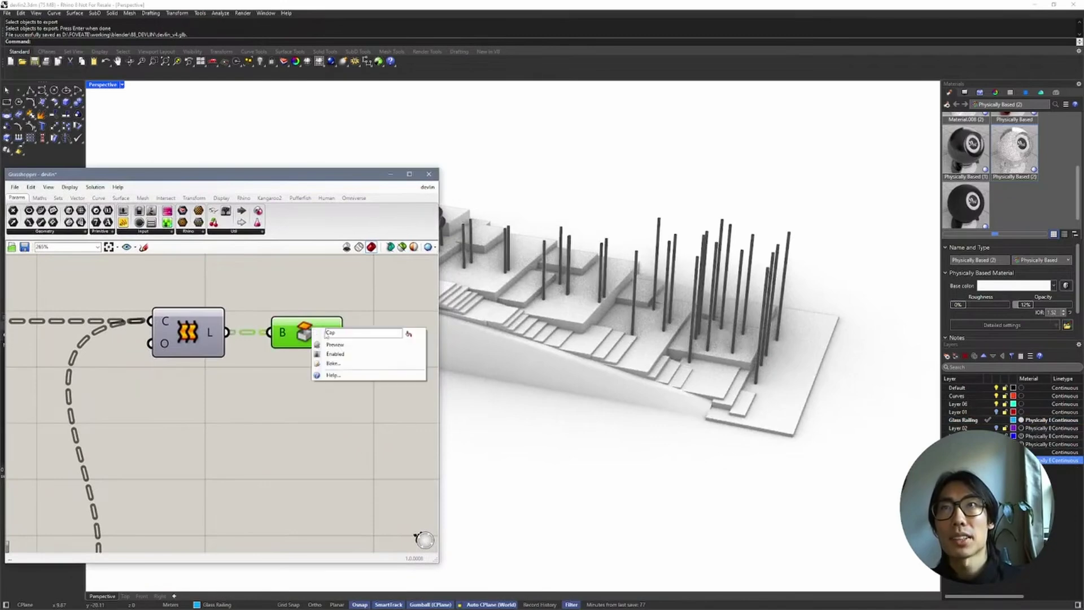
click(327, 345)
scroll(466, 435, down, 5)
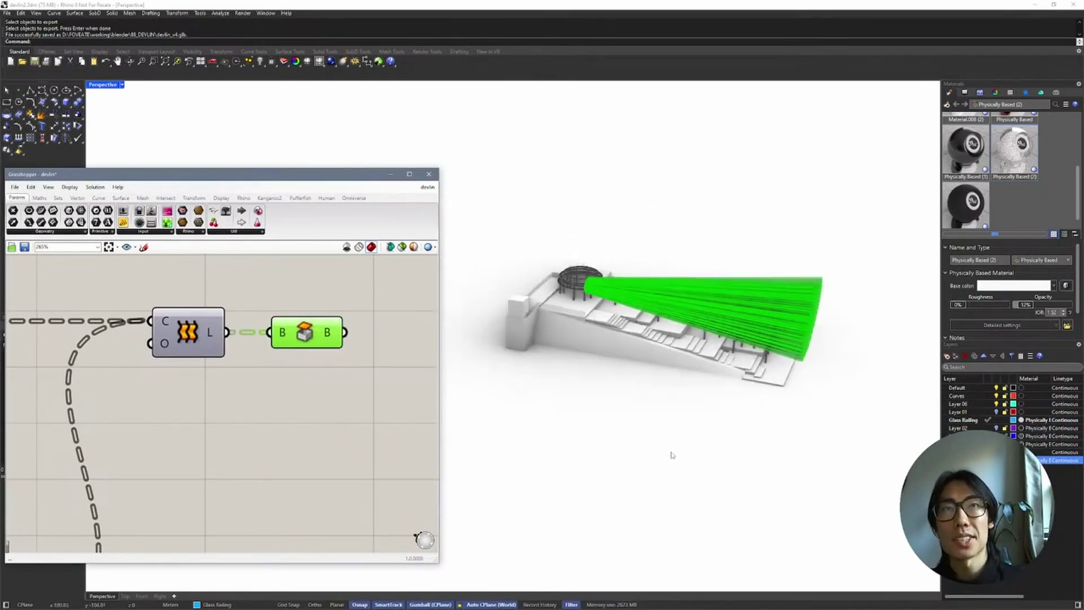
right_drag(672, 452, 642, 430)
Step: In the artist controls, set the Degrees slider to 13.842 and the upper Factor slider to 4.124
scroll(347, 452, down, 5)
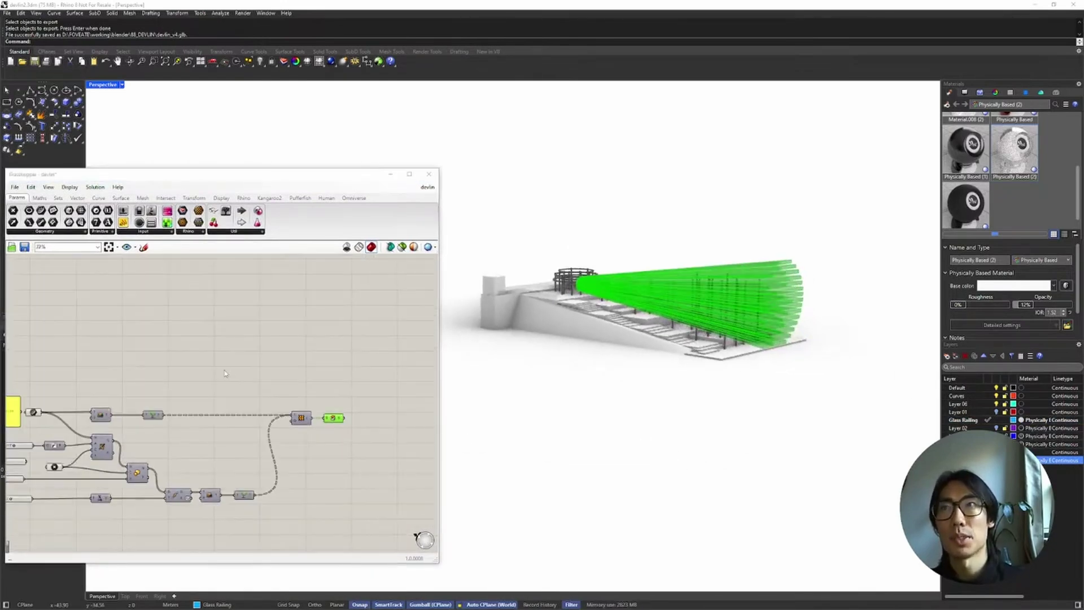
scroll(108, 363, up, 2)
right_drag(107, 363, 163, 370)
scroll(134, 413, up, 2)
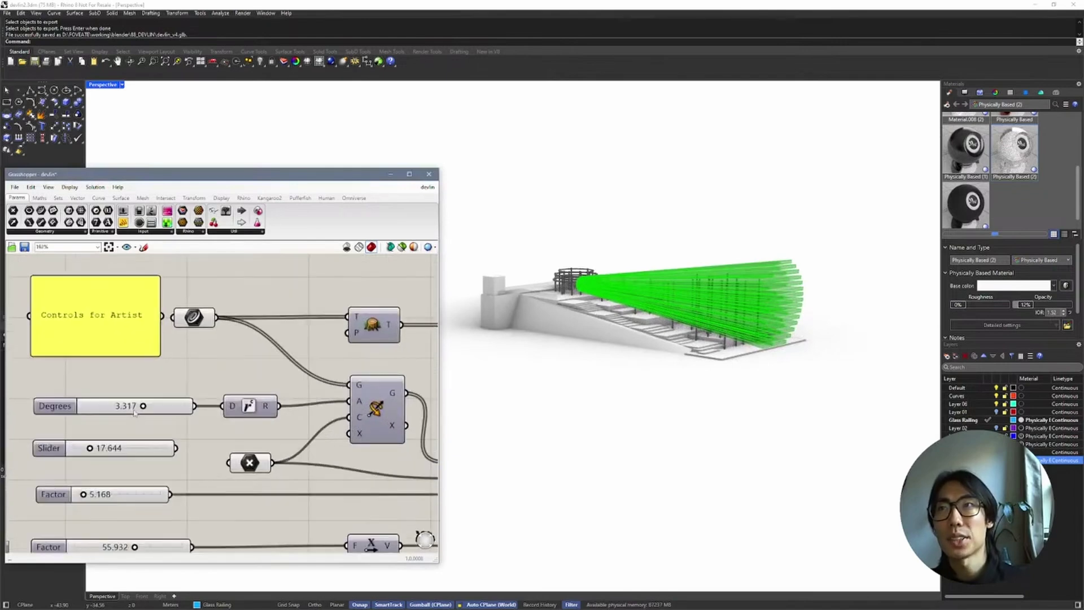
drag(141, 407, 172, 408)
right_drag(172, 511, 185, 447)
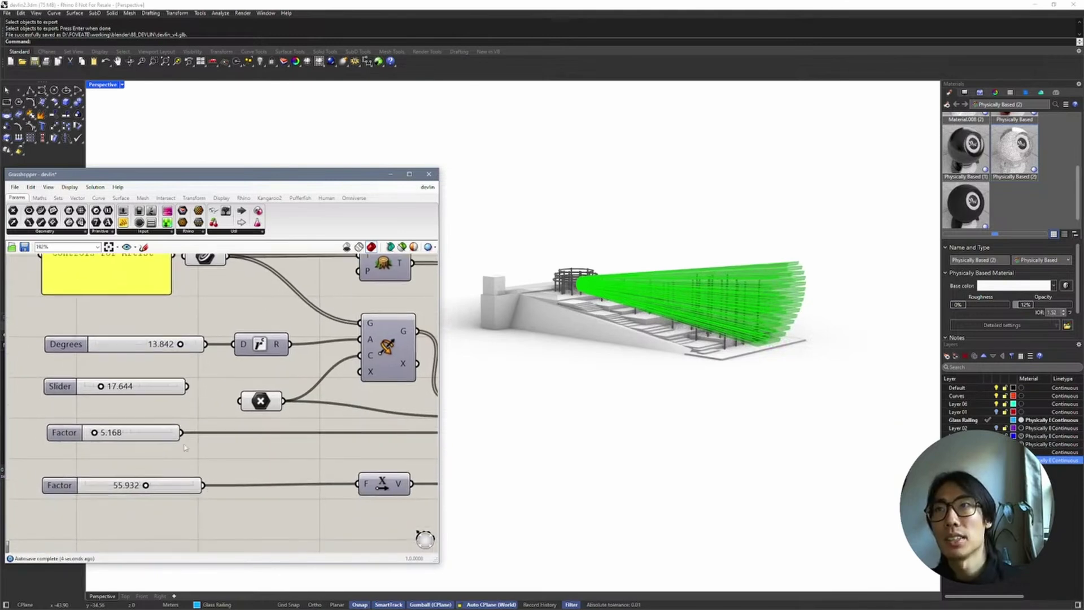
drag(94, 432, 96, 432)
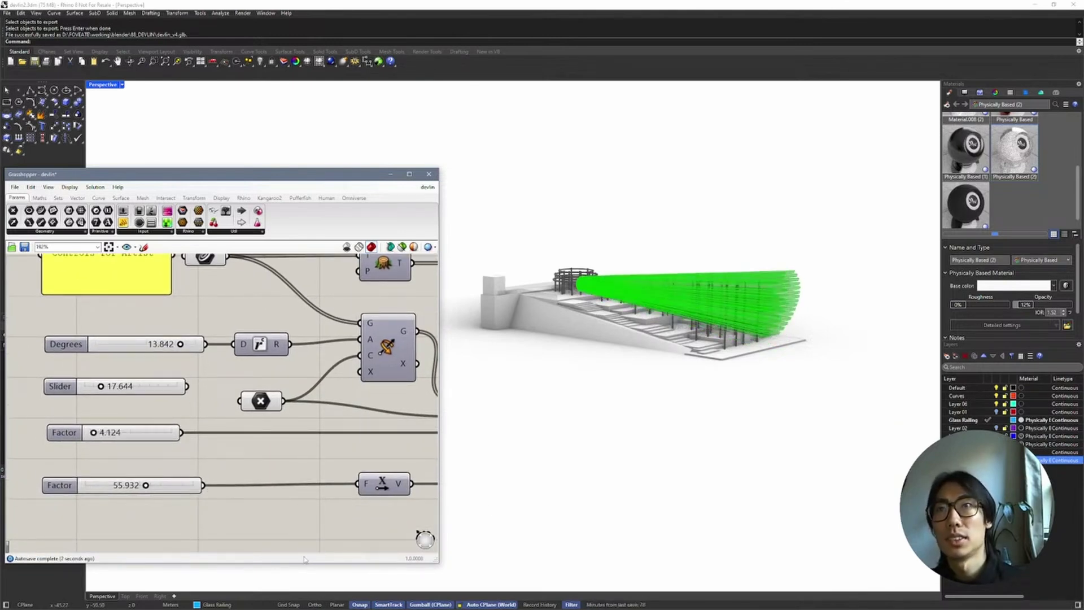
Step: Lengthen the fanned beams by setting the lower Factor slider to 71.631
drag(145, 485, 163, 487)
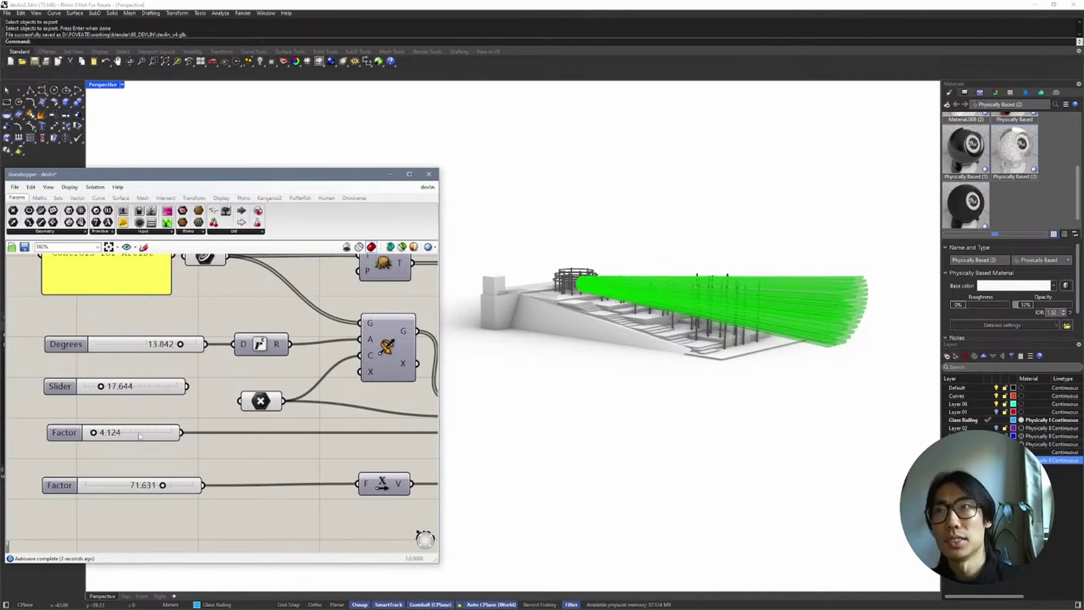
right_drag(861, 424, 793, 424)
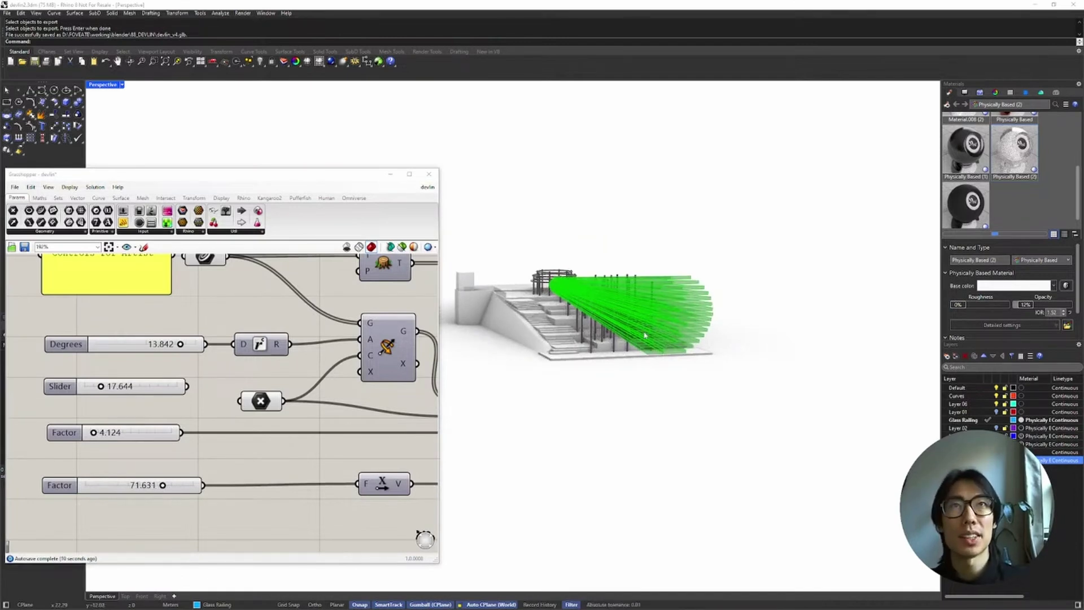
Step: Add a new layer, Baked Geometry 2, and bake the Cap component's geometry onto it
click(947, 356)
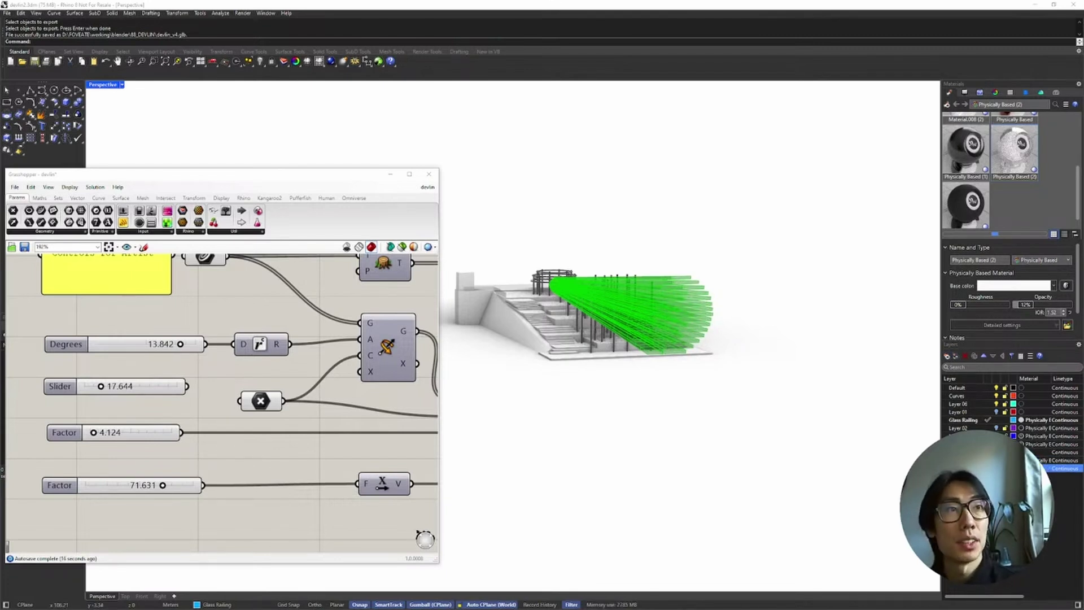
scroll(355, 354, down, 5)
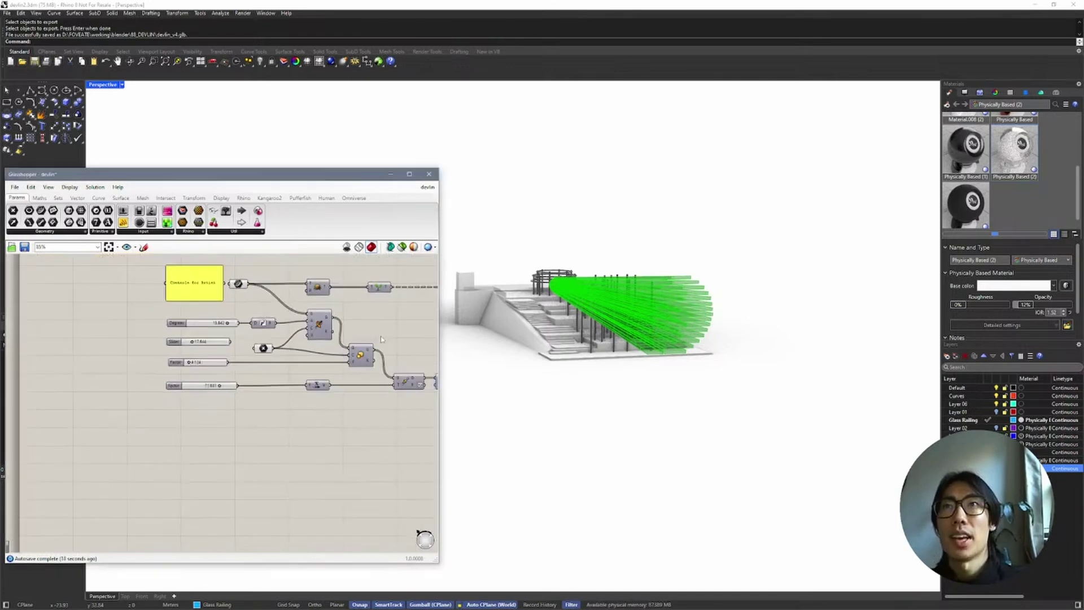
right_drag(355, 354, 282, 354)
right_click(363, 334)
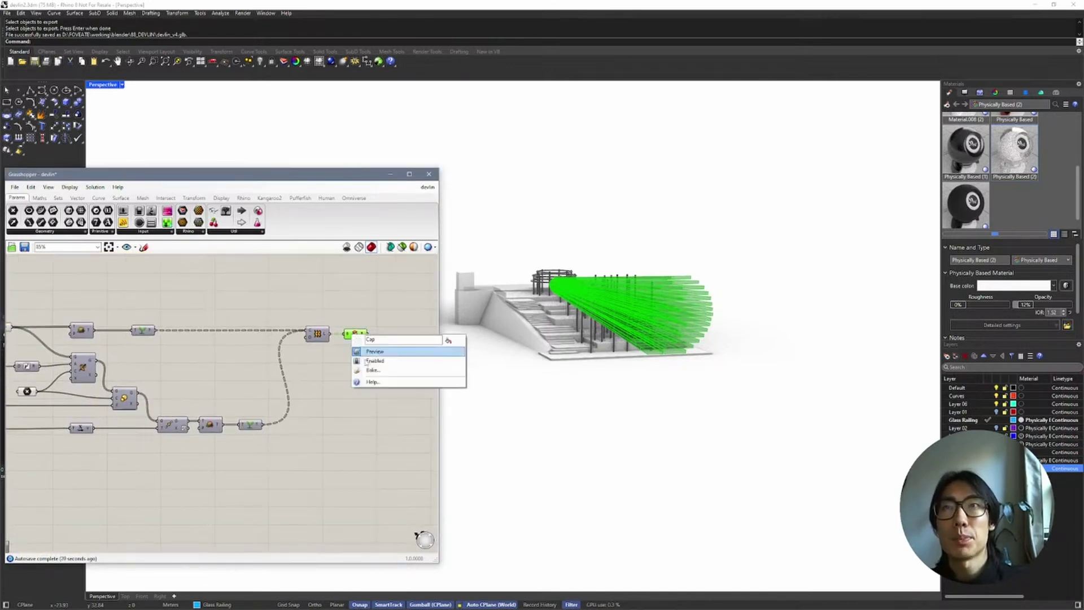
click(373, 371)
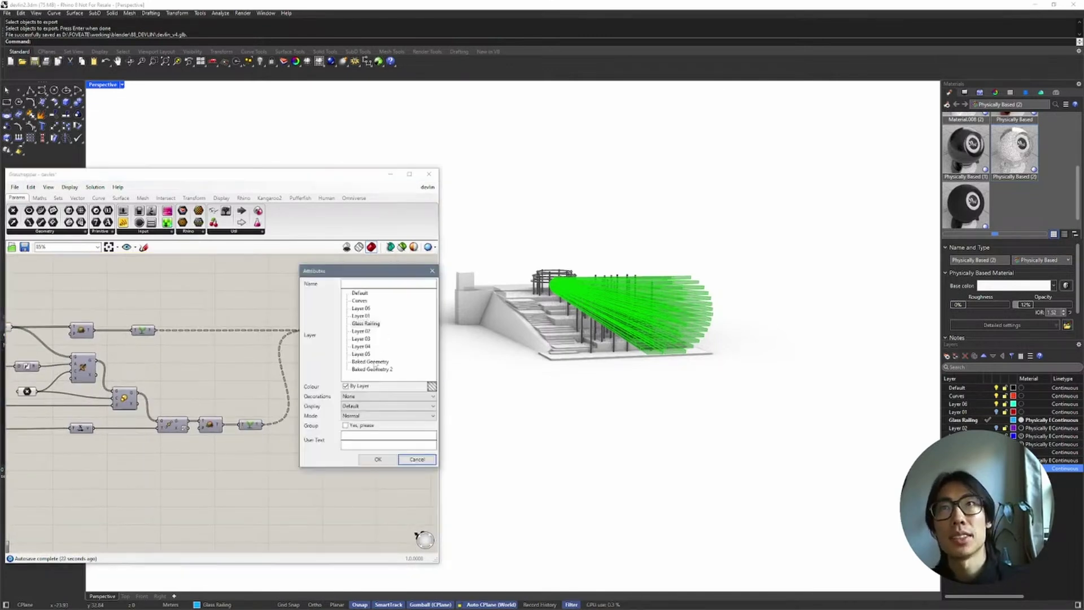
click(371, 368)
click(378, 459)
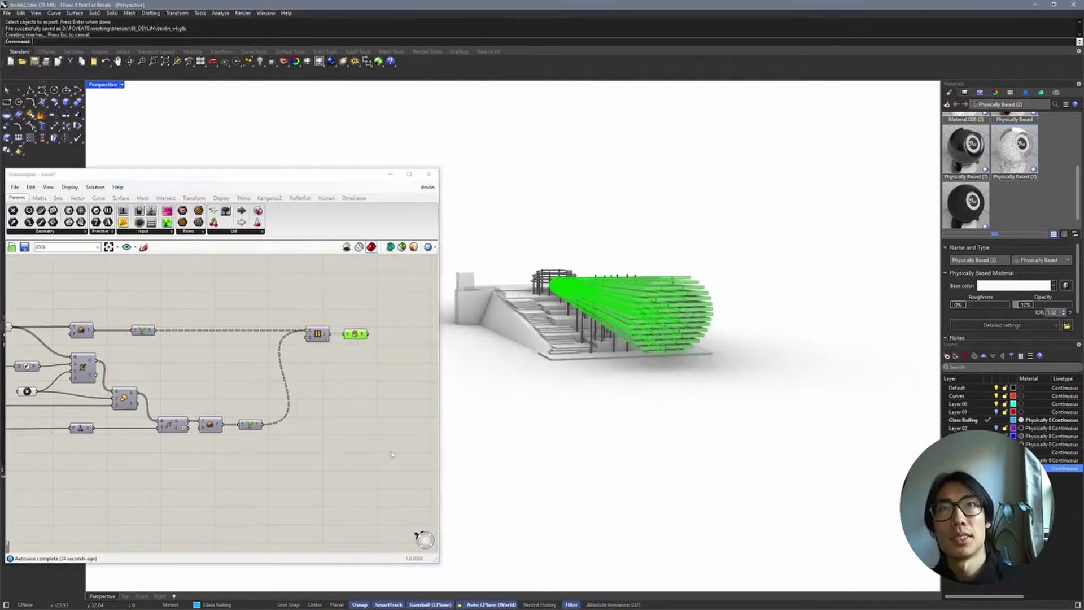
Step: Assign the brown Physically Based material and then the dark Physically Based (1) material to the Baked Geometry 2 layer
right_drag(738, 291, 764, 312)
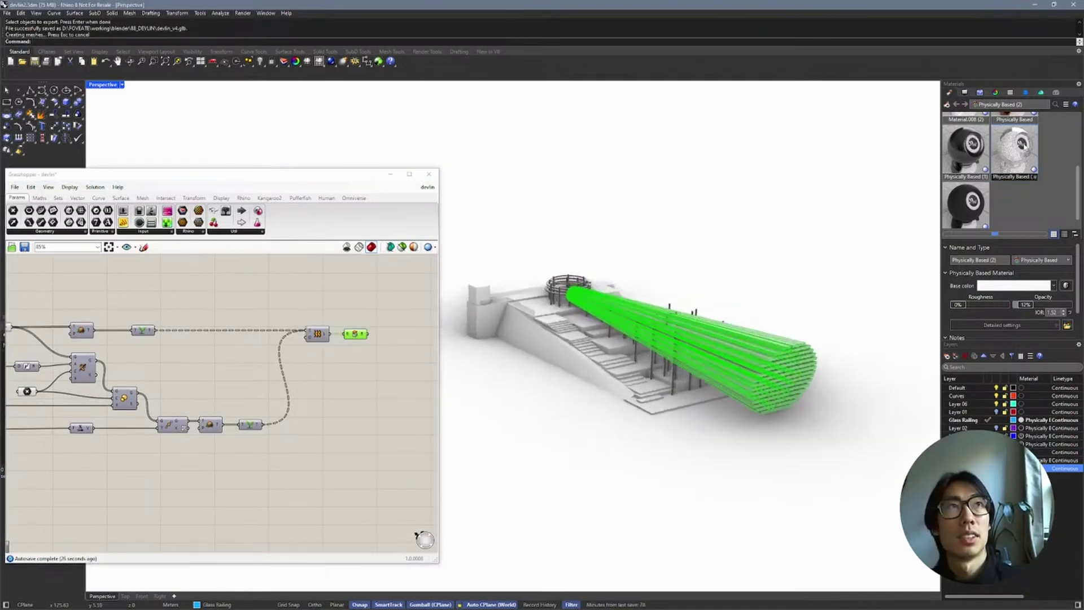
scroll(1016, 169, up, 1)
mouse_move(1016, 136)
mouse_down()
mouse_move(1066, 390)
mouse_move(1008, 468)
mouse_move(1045, 474)
mouse_up()
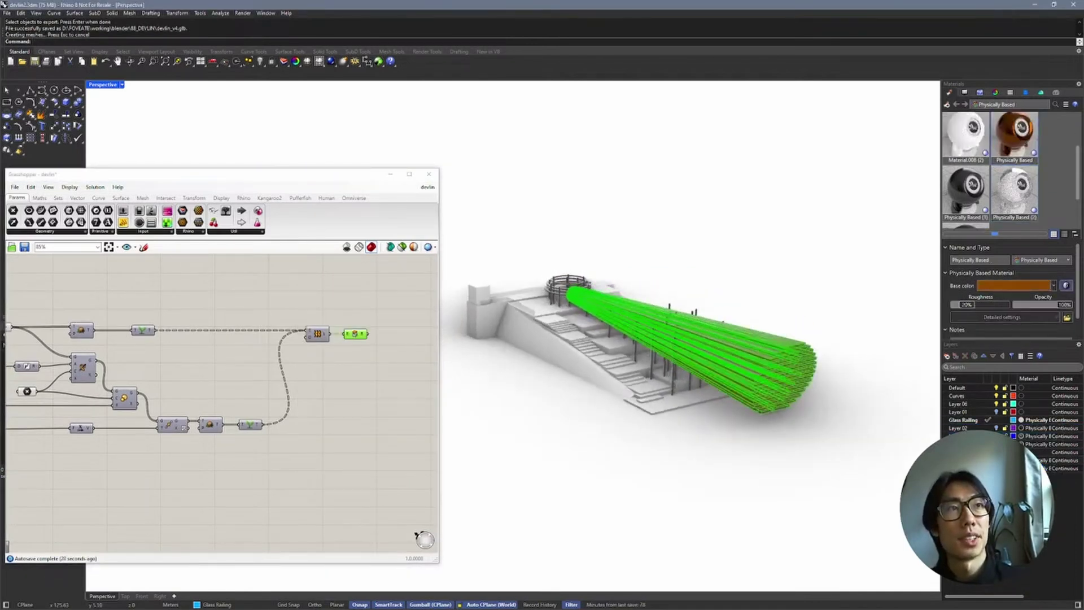
right_click(1023, 130)
click(806, 152)
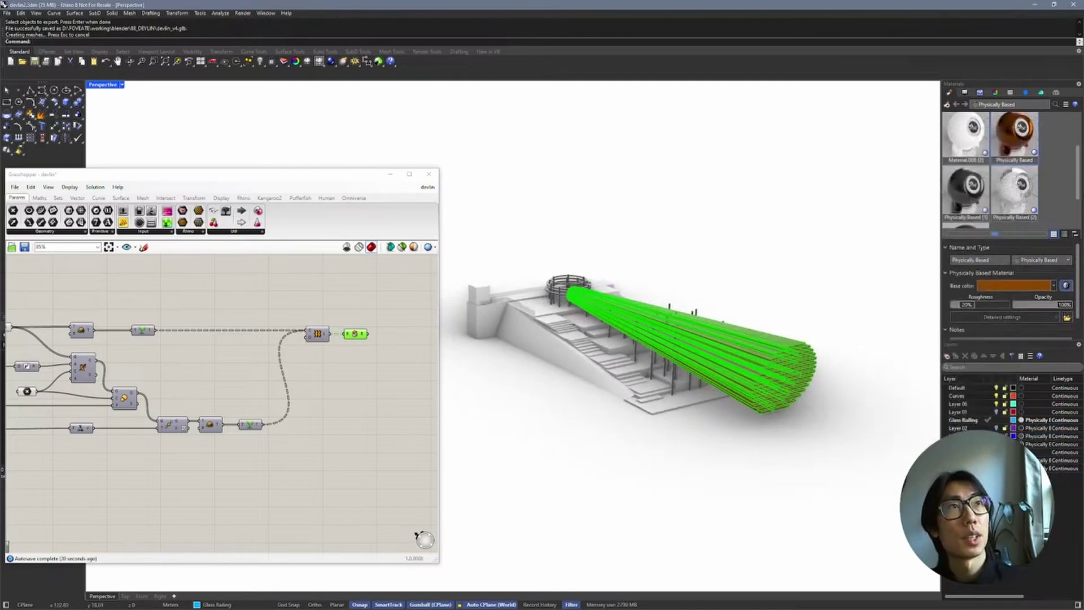
drag(967, 192, 1044, 460)
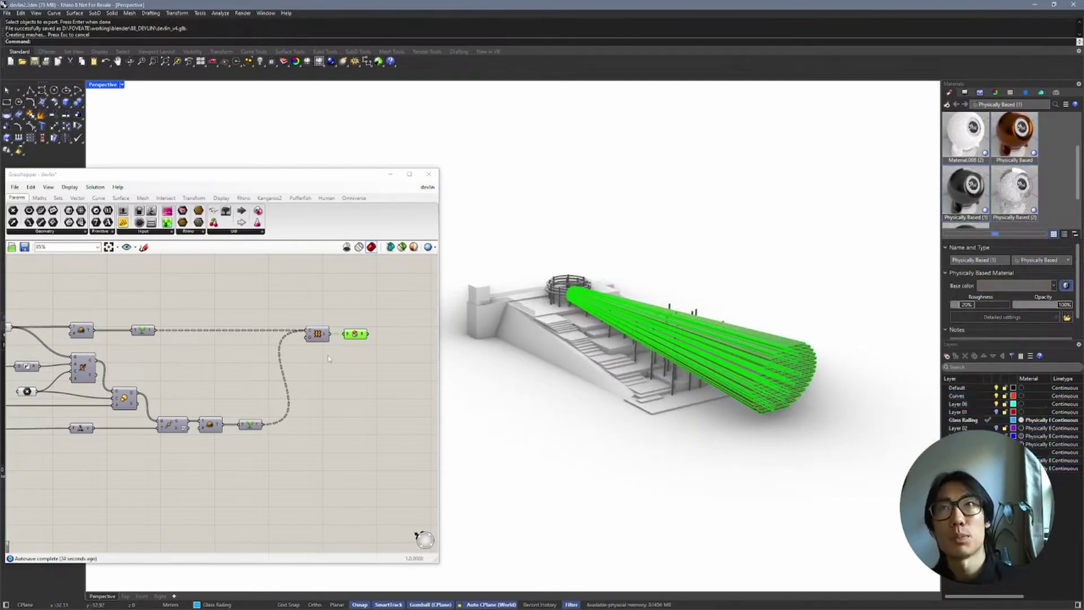
Step: Turn off the Cap component's preview and minimize the Grasshopper definition
right_click(354, 334)
click(365, 346)
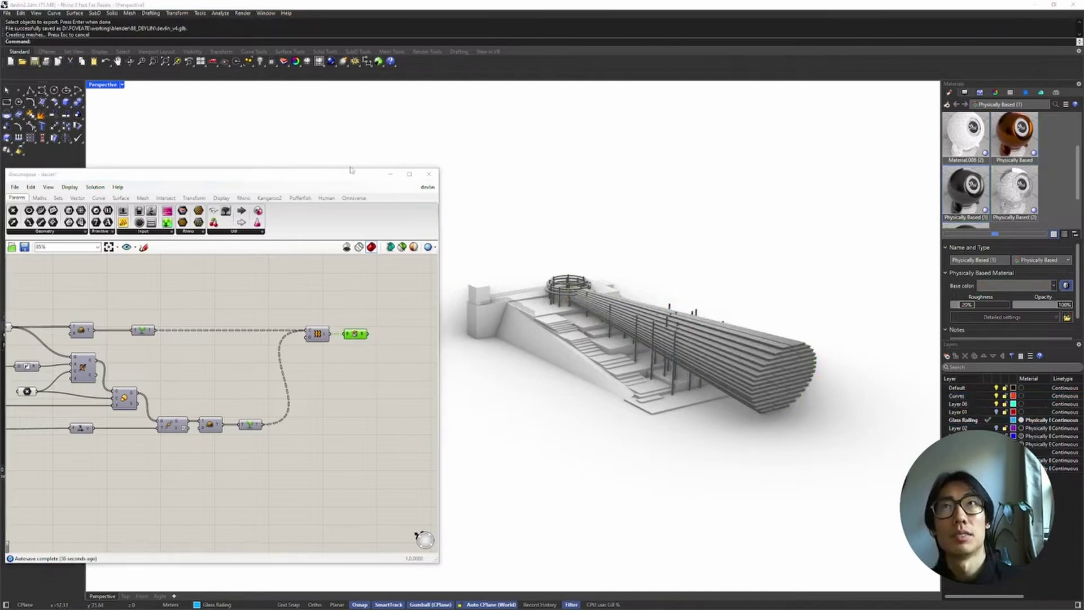
click(390, 175)
Step: Duplicate the Physically Based (1) material and set the copy's base color to pure red
right_click(989, 192)
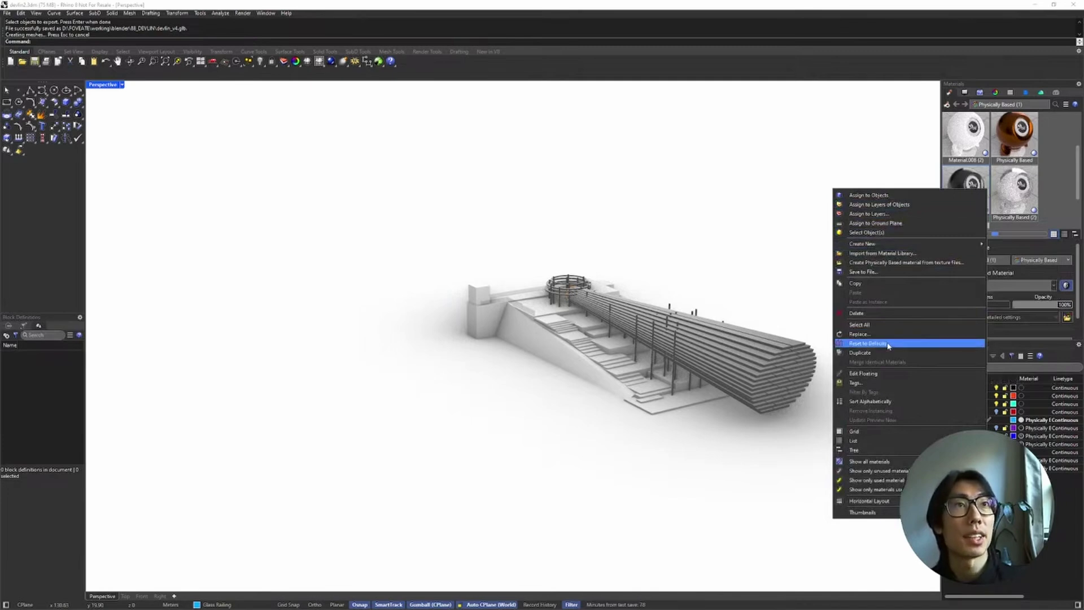
click(891, 352)
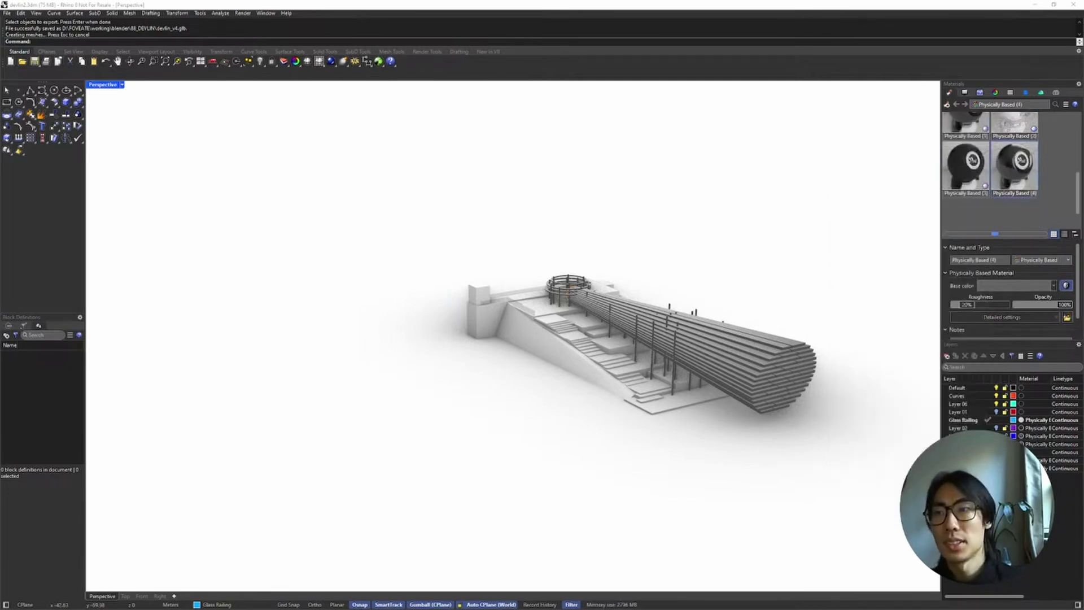
drag(403, 608, 364, 152)
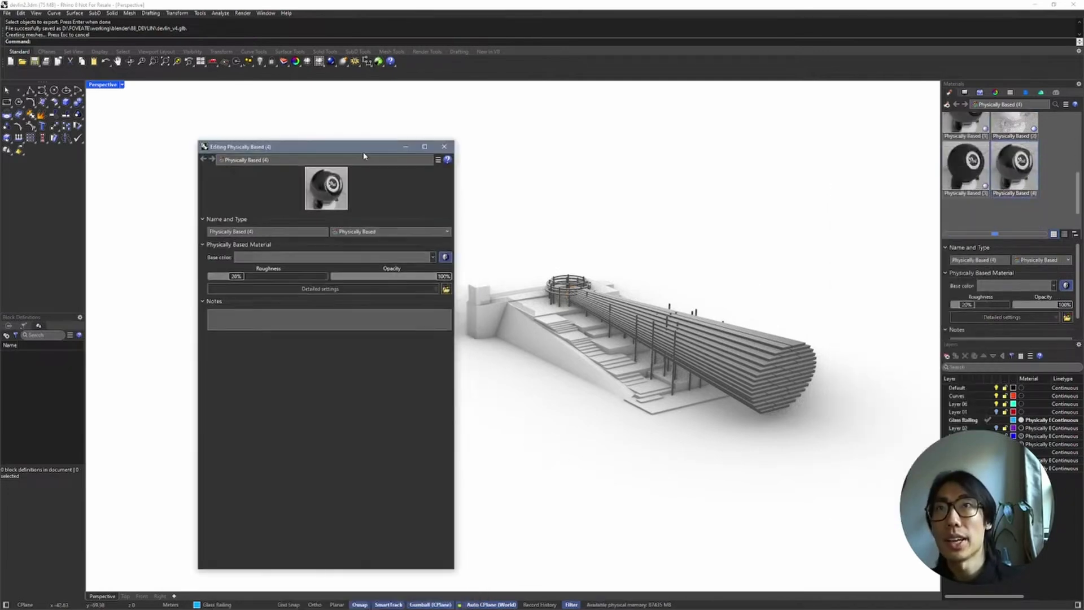
click(273, 256)
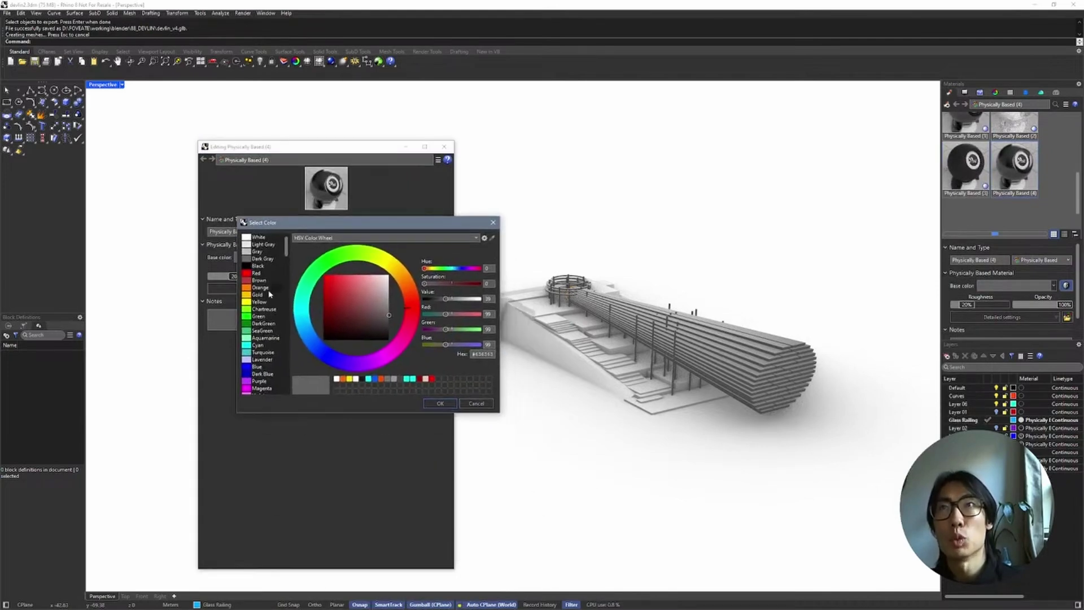
drag(333, 285, 323, 274)
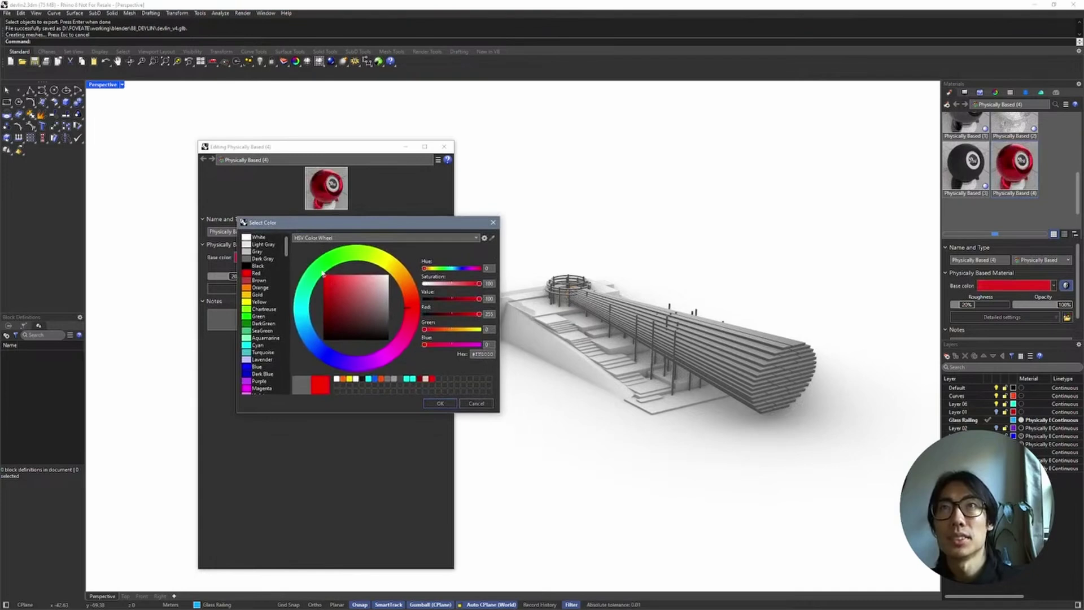
click(438, 402)
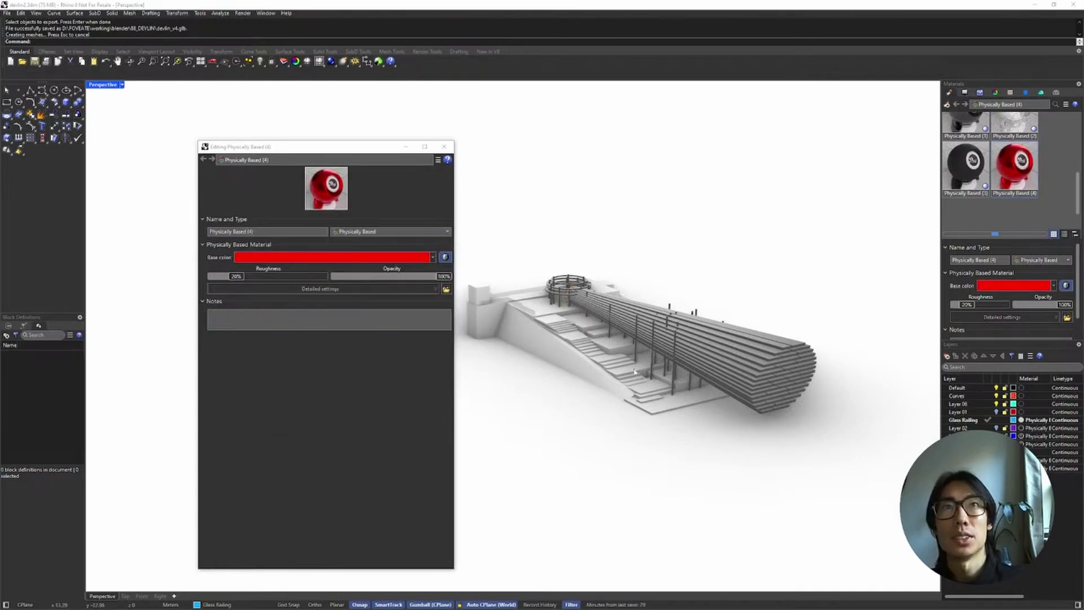
Step: Assign the red material to the Baked Geometry 2 layer, set its roughness to 15% and close its editor
scroll(734, 364, up, 2)
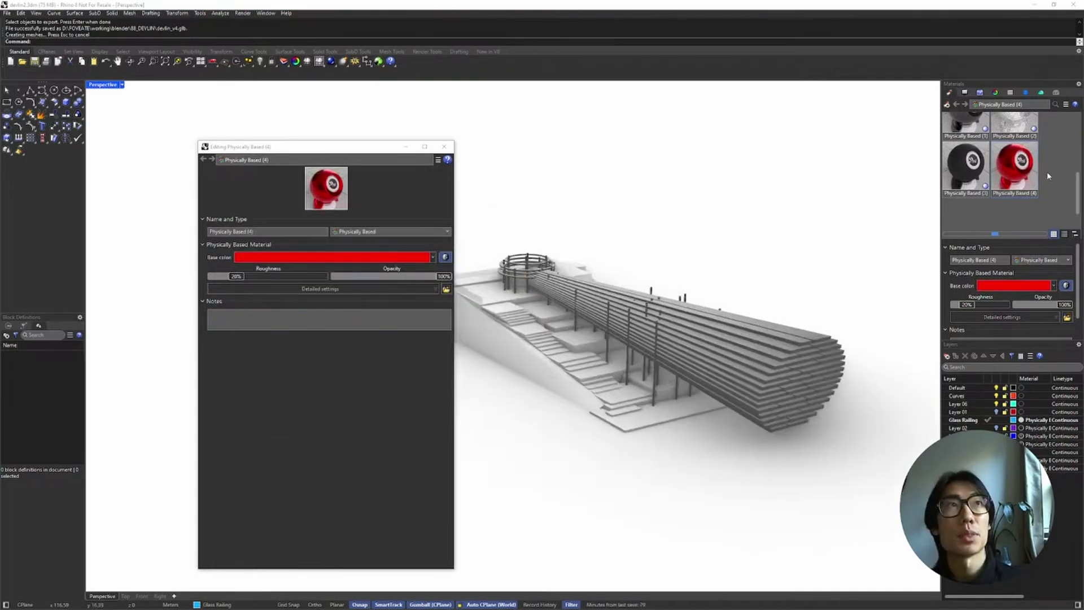
drag(1014, 166, 1047, 470)
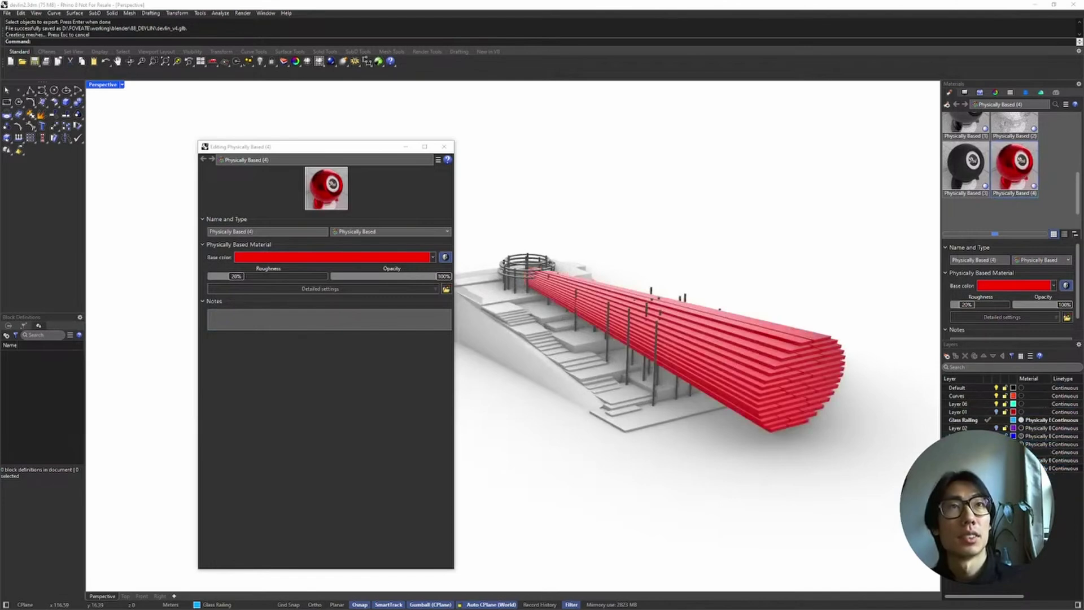
drag(241, 277, 227, 278)
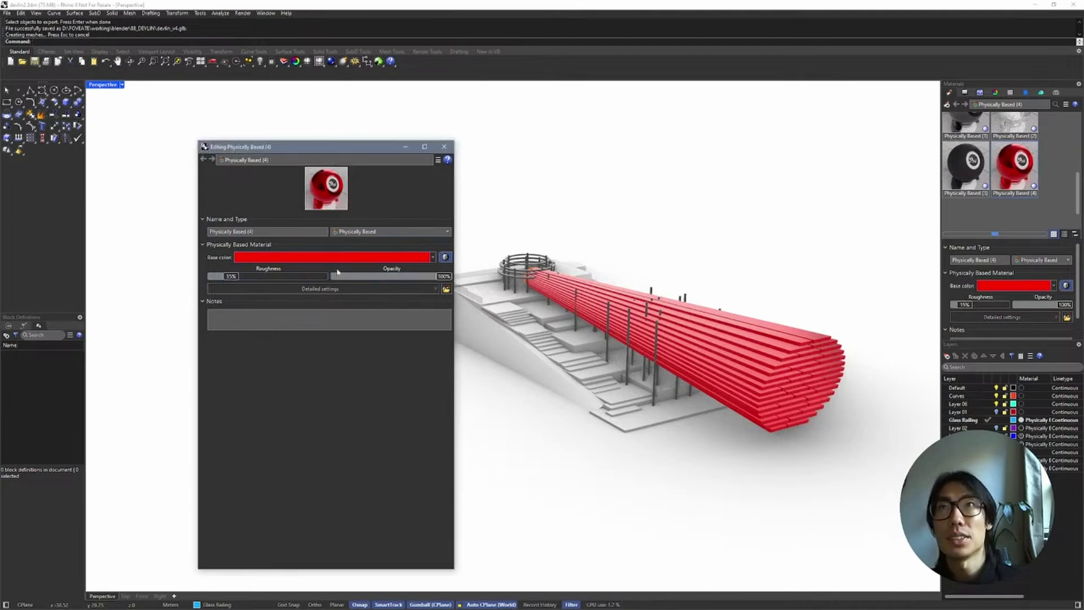
click(444, 146)
Step: Start an export of the model with all selectable objects included
right_drag(655, 227, 658, 260)
click(655, 277)
click(714, 177)
mouse_move(693, 197)
right_down()
mouse_move(668, 196)
mouse_move(679, 206)
right_up()
click(7, 13)
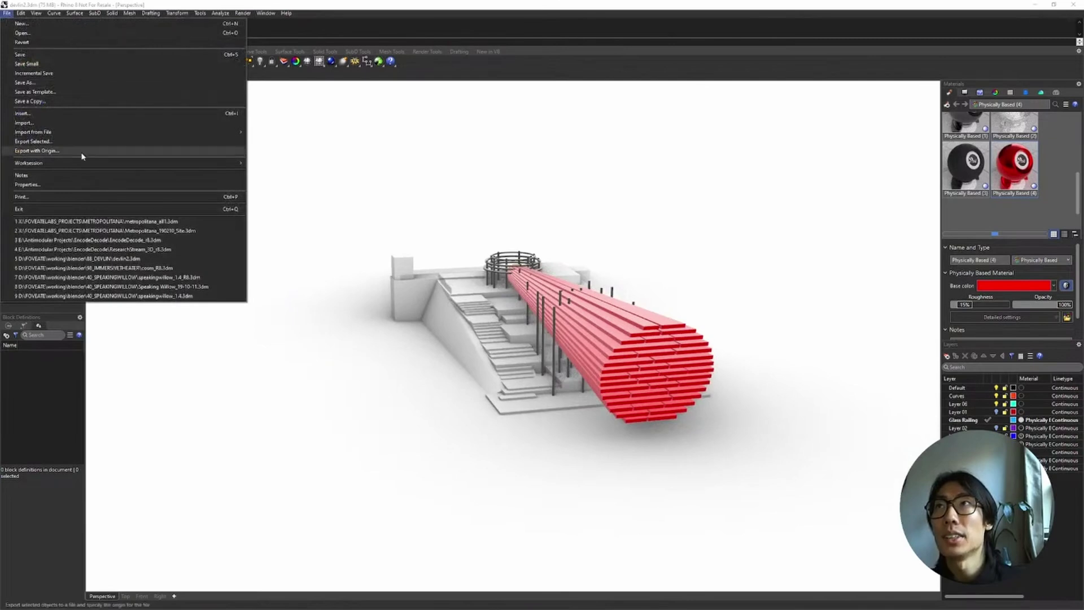
click(84, 154)
key(ctrl+a)
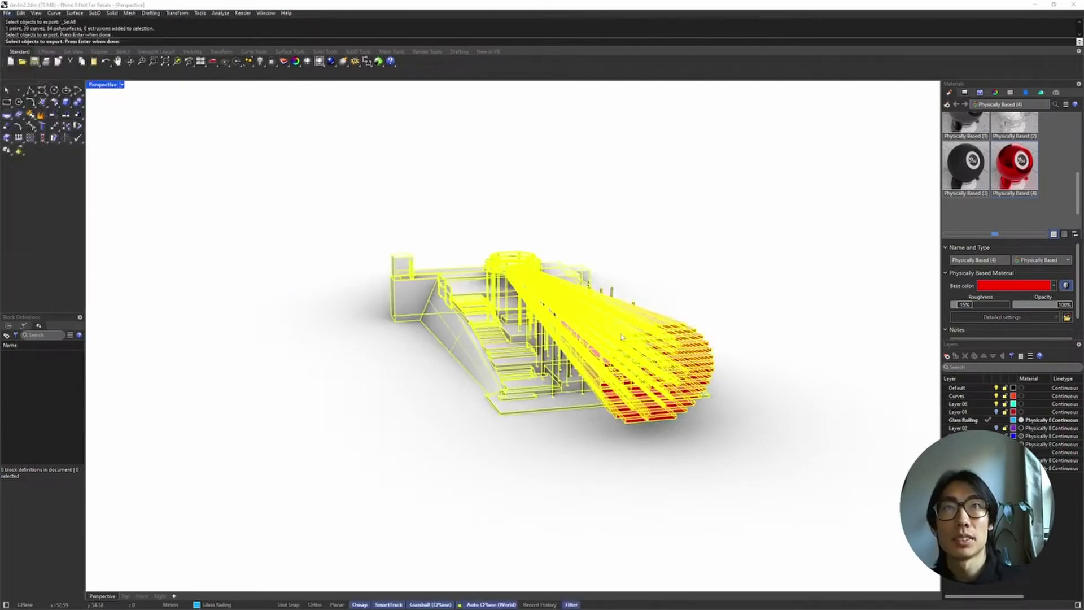
key(Return)
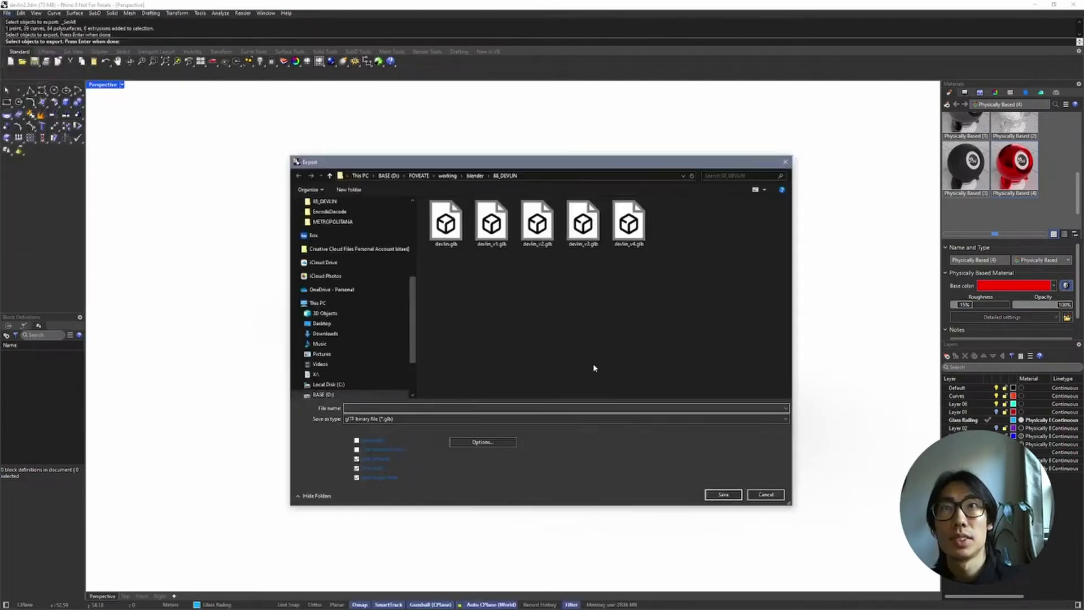
Step: Save the export as the glTF binary file devlin_v5.glb in the 88_DEVLIN folder
click(628, 223)
double_click(367, 408)
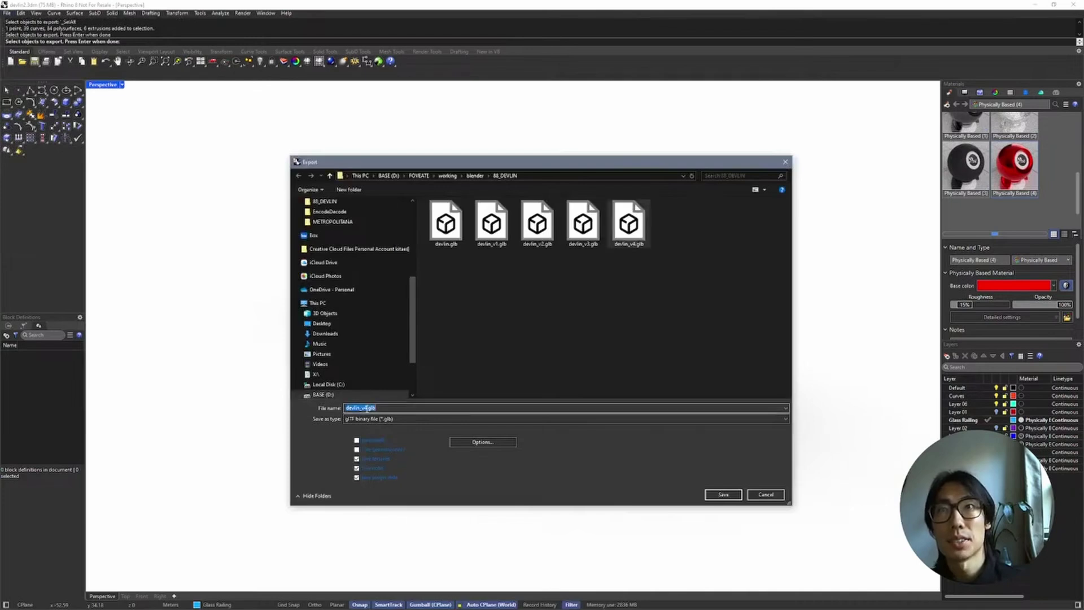
key(End)
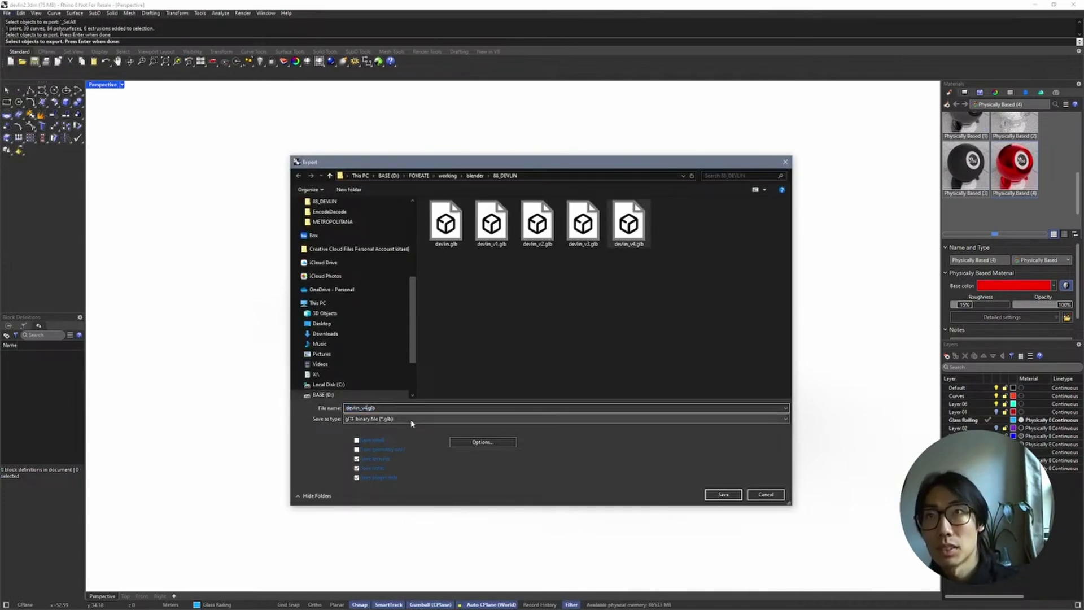
click(365, 407)
key(BackSpace)
text(5)
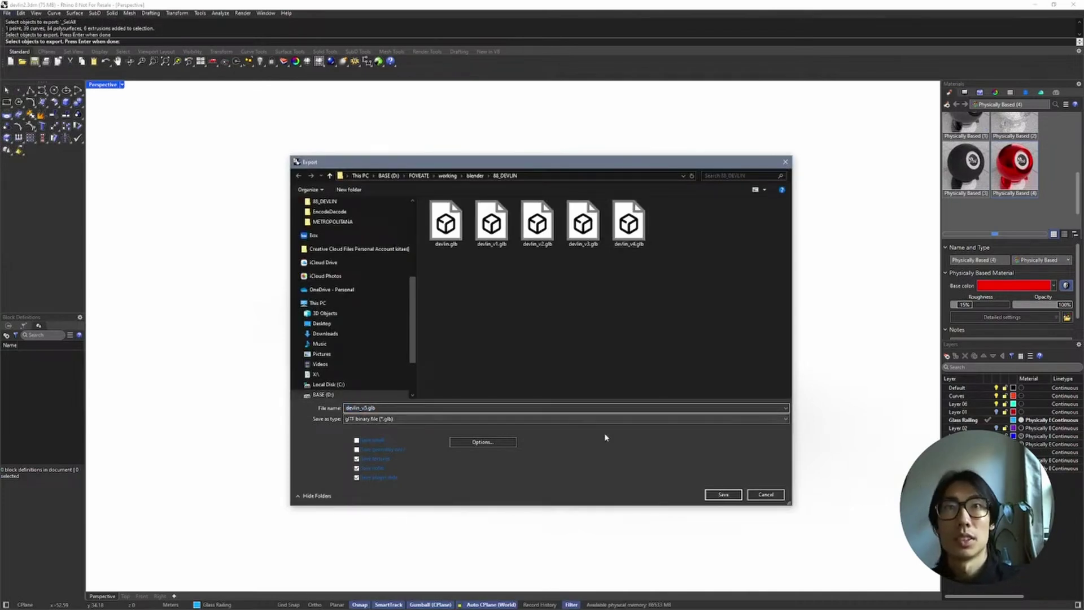
click(718, 495)
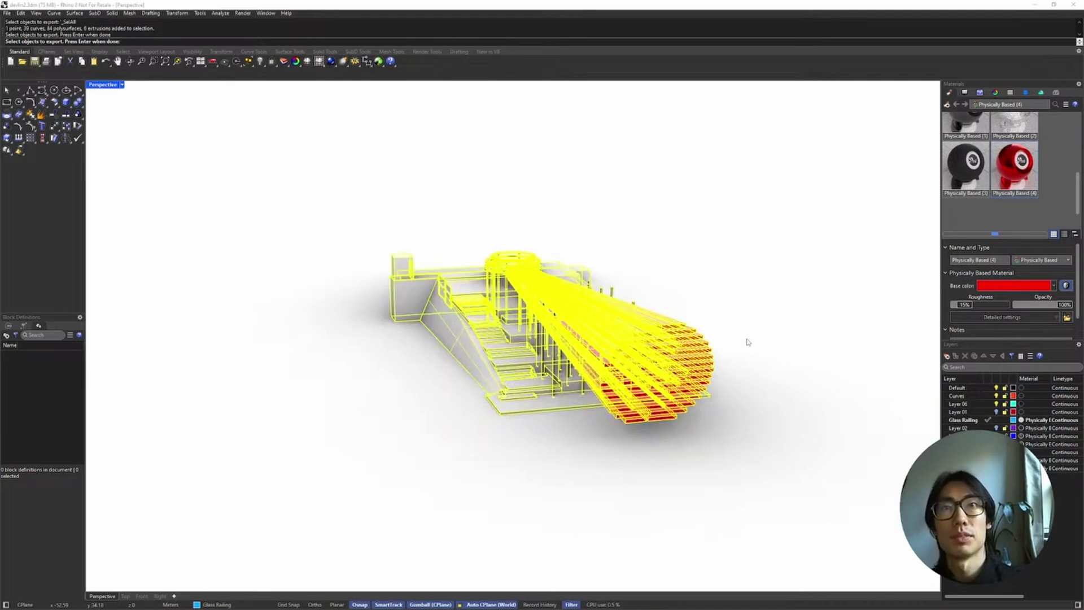
Step: Switch to Foveate and replace the devlin_v4.glb asset's file with devlin_v5.glb from the 88_DEVLIN folder
scroll(734, 251, up, 3)
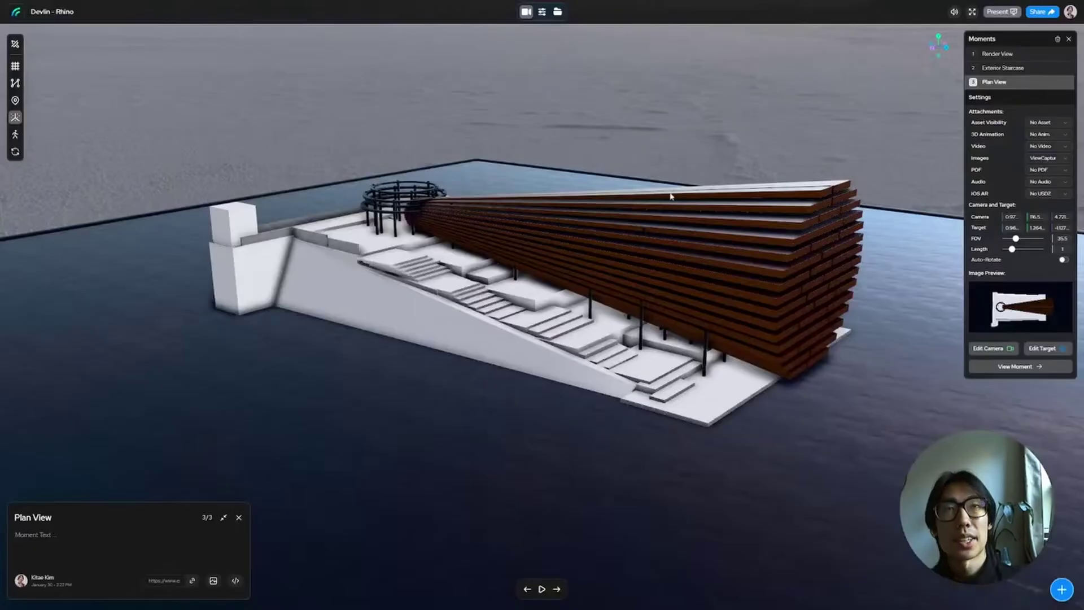
drag(671, 177, 642, 175)
click(558, 12)
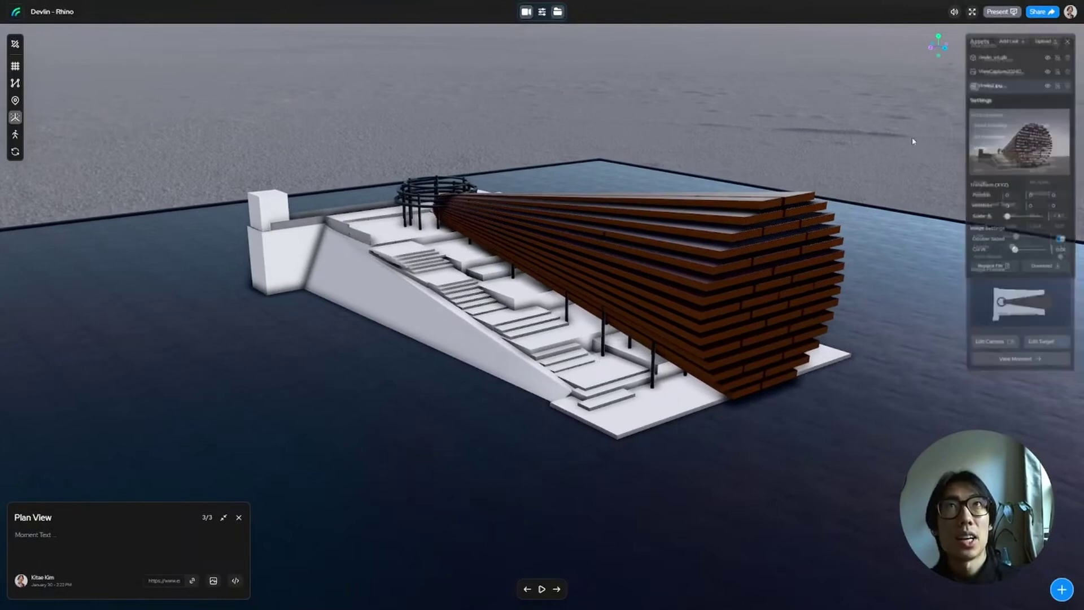
click(1000, 55)
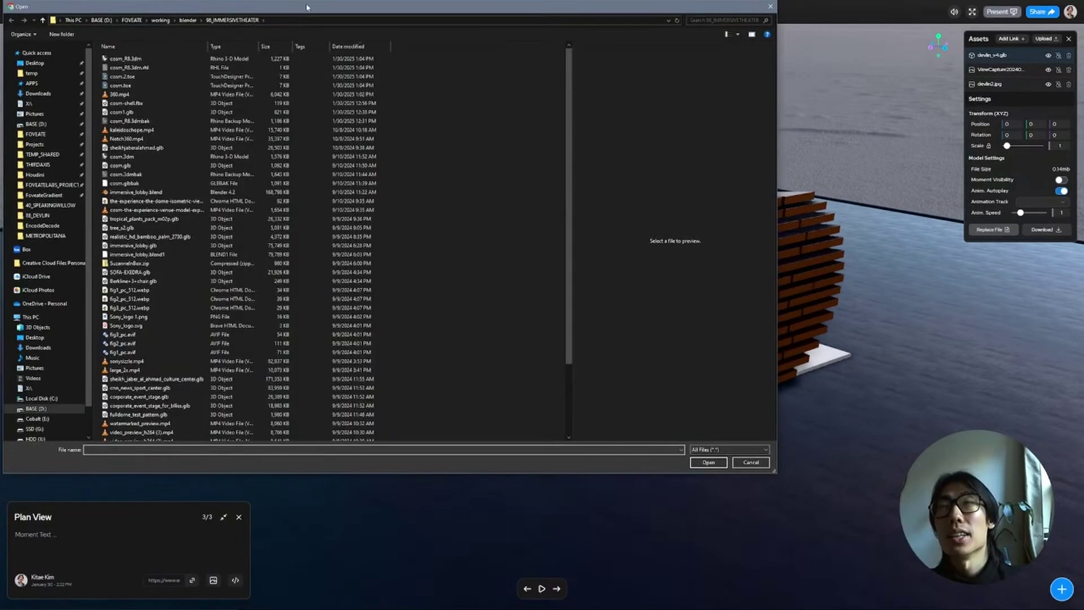
drag(307, 6, 425, 45)
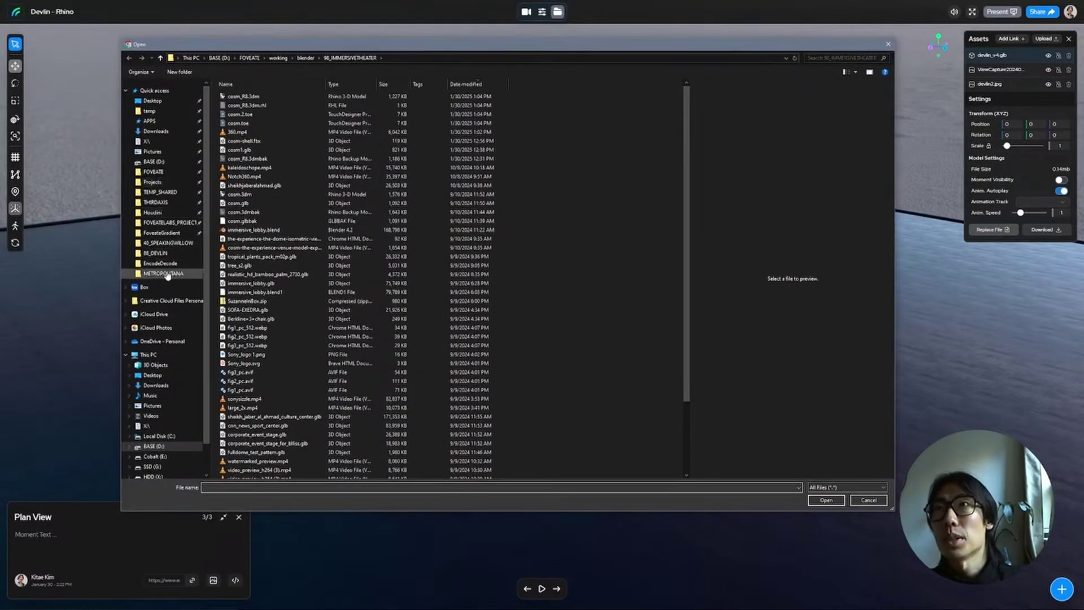
click(158, 253)
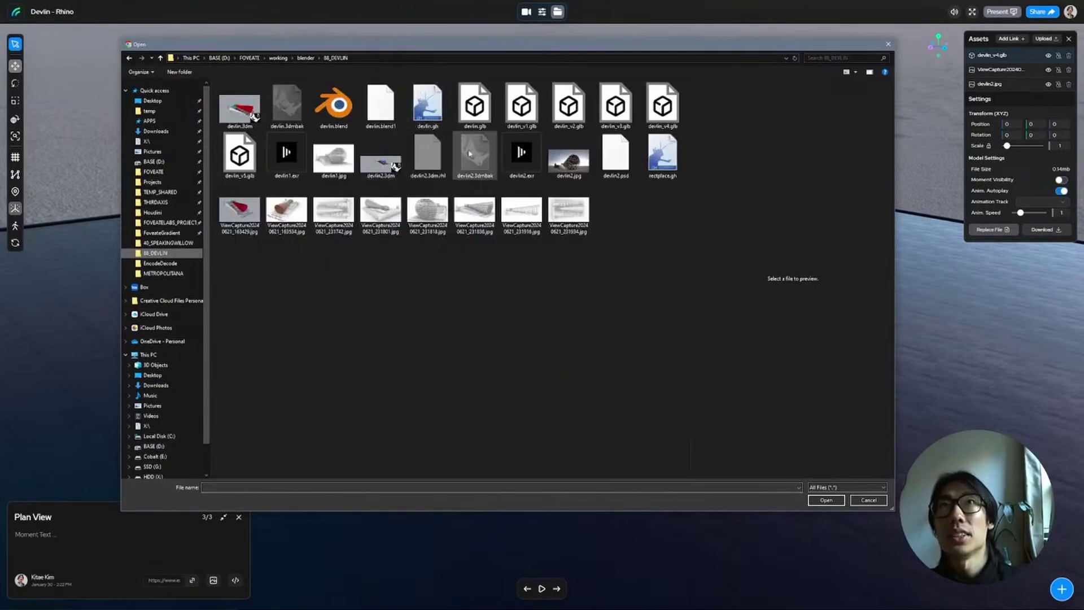
click(247, 166)
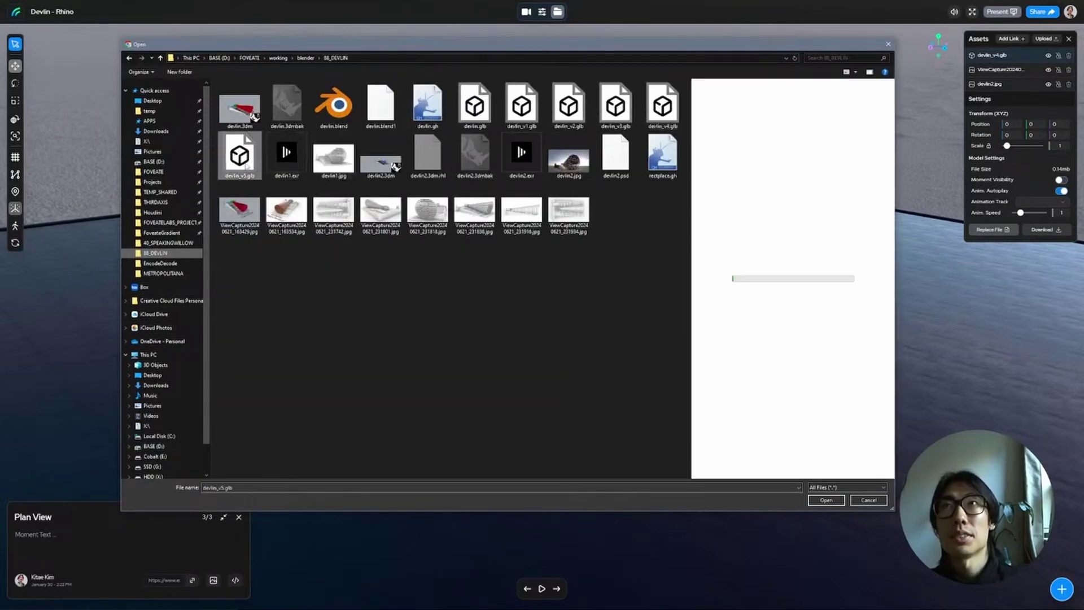
double_click(247, 166)
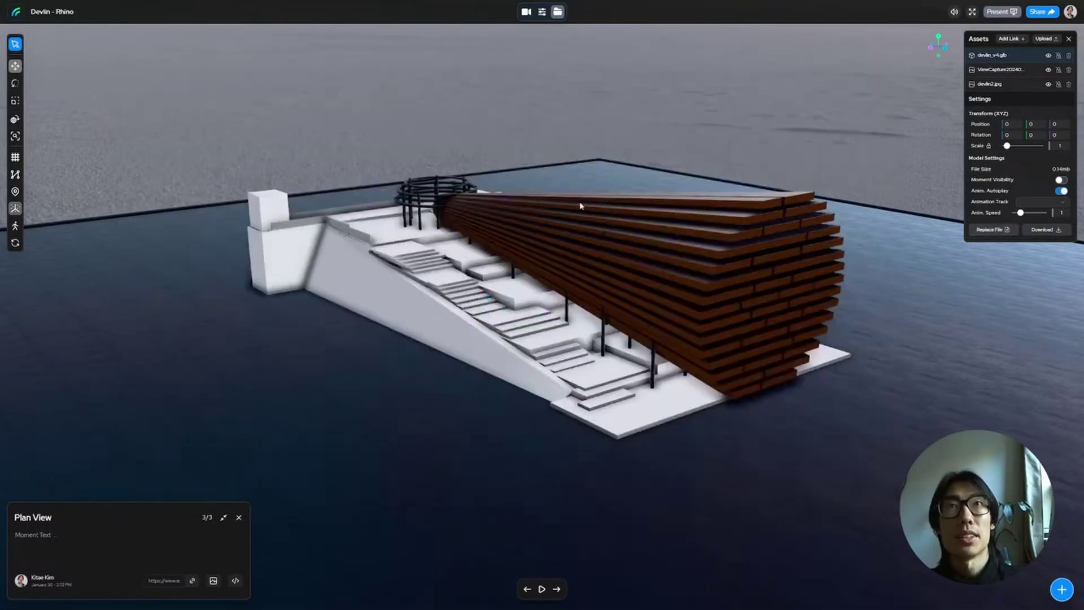
Step: Check the updated red-beam model from several angles and in the Exterior Staircase, Plan View and Render View moments
drag(783, 239, 770, 161)
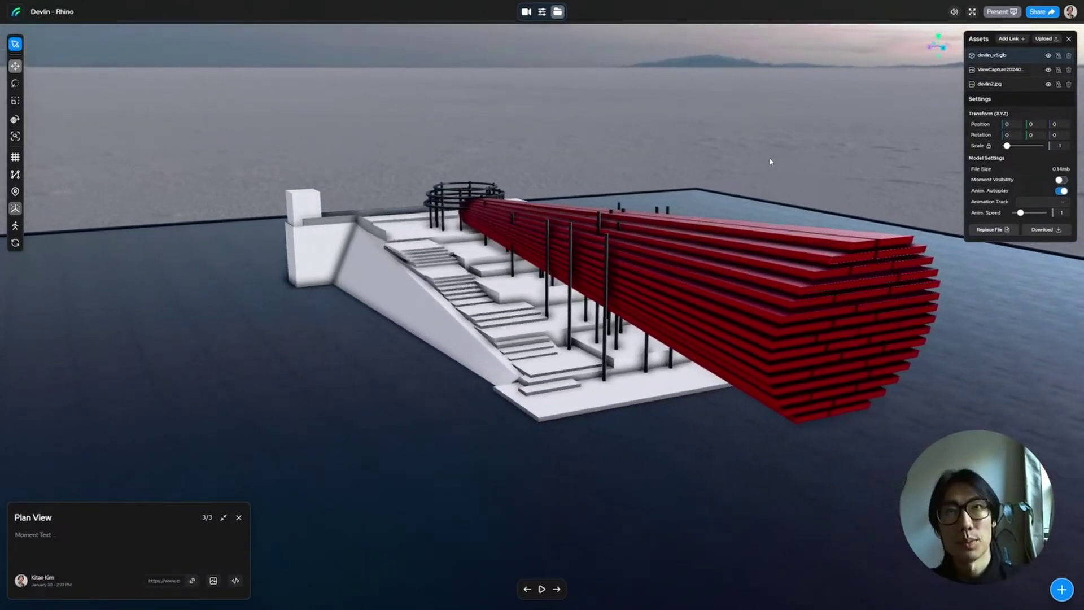
key(Left)
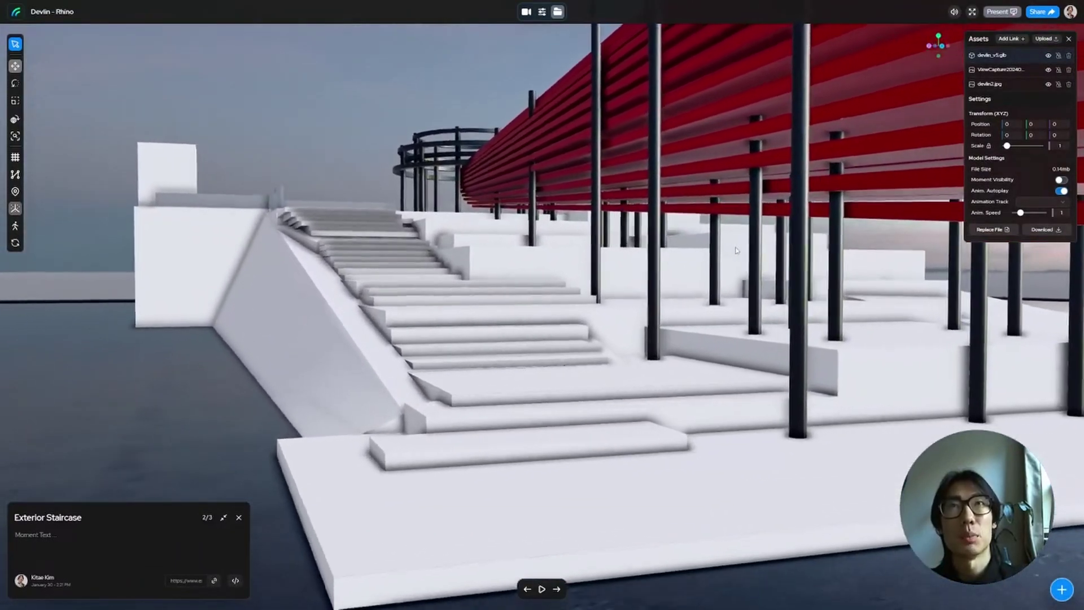
key(Right)
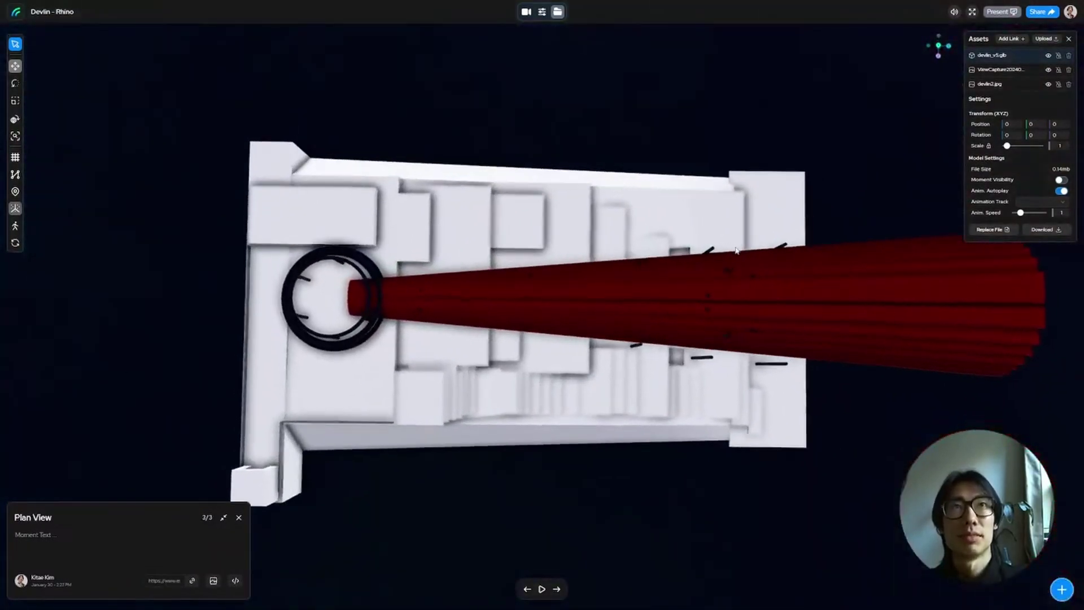
key(Right)
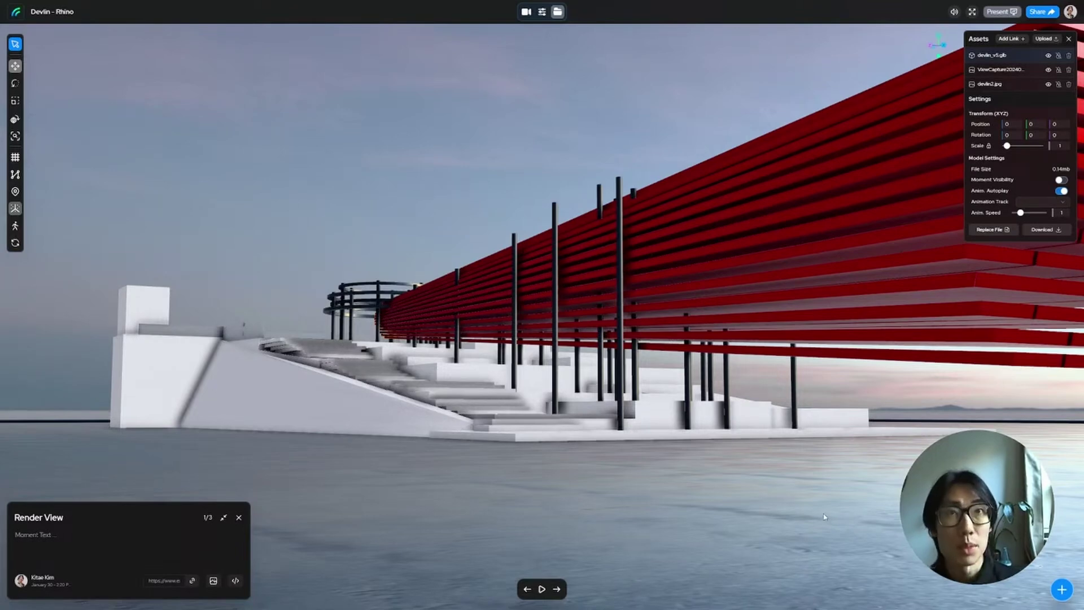
drag(703, 286, 701, 318)
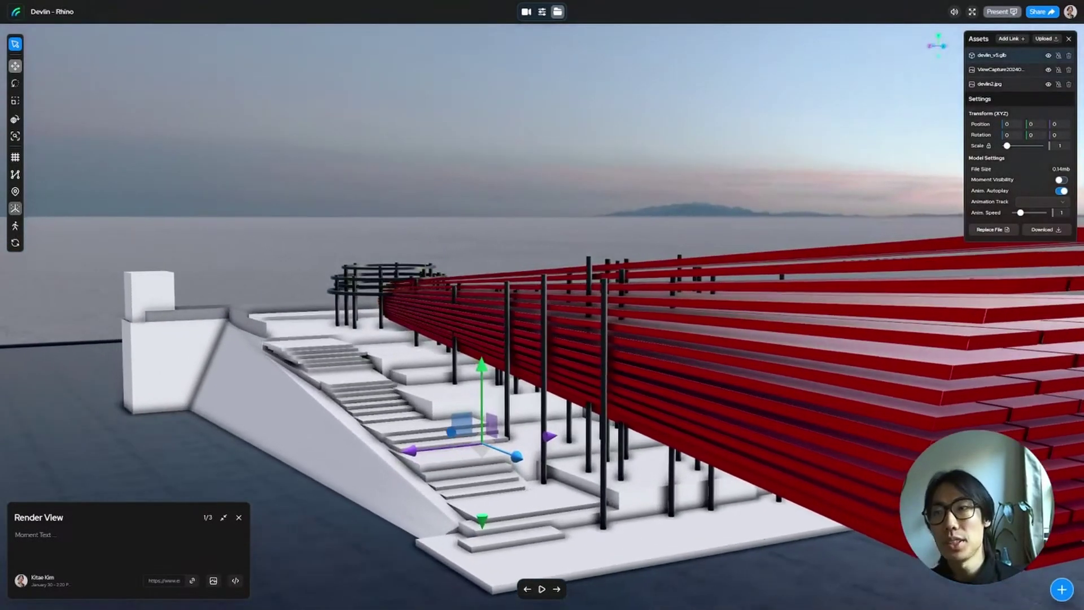
Step: Switch to File Explorer and add devlin_v2.glb from the 88_DEVLIN folder to the Foveate scene
key(alt+Tab)
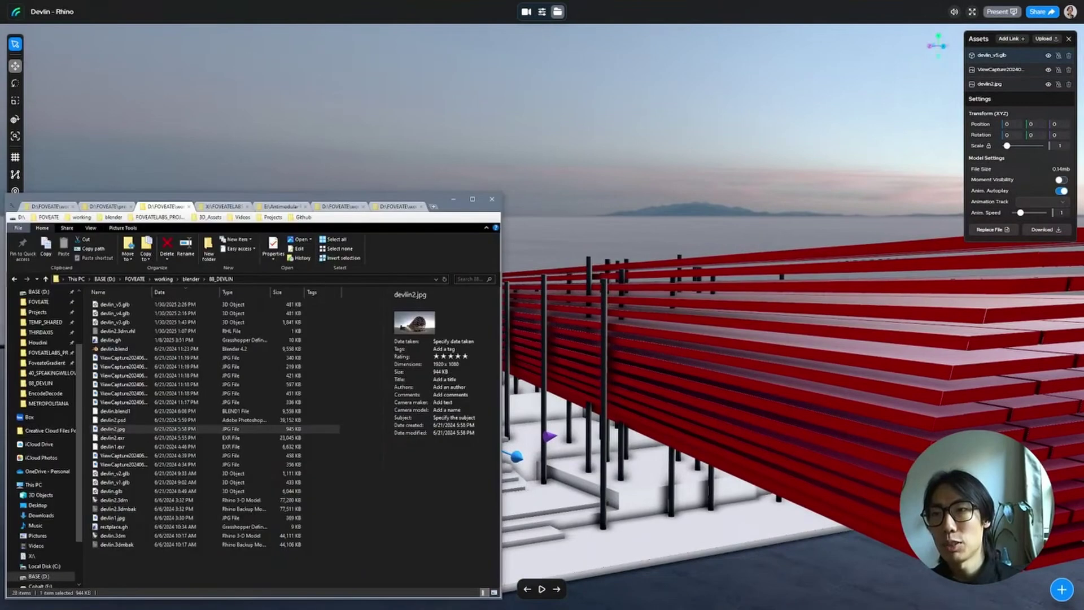
click(122, 314)
click(127, 322)
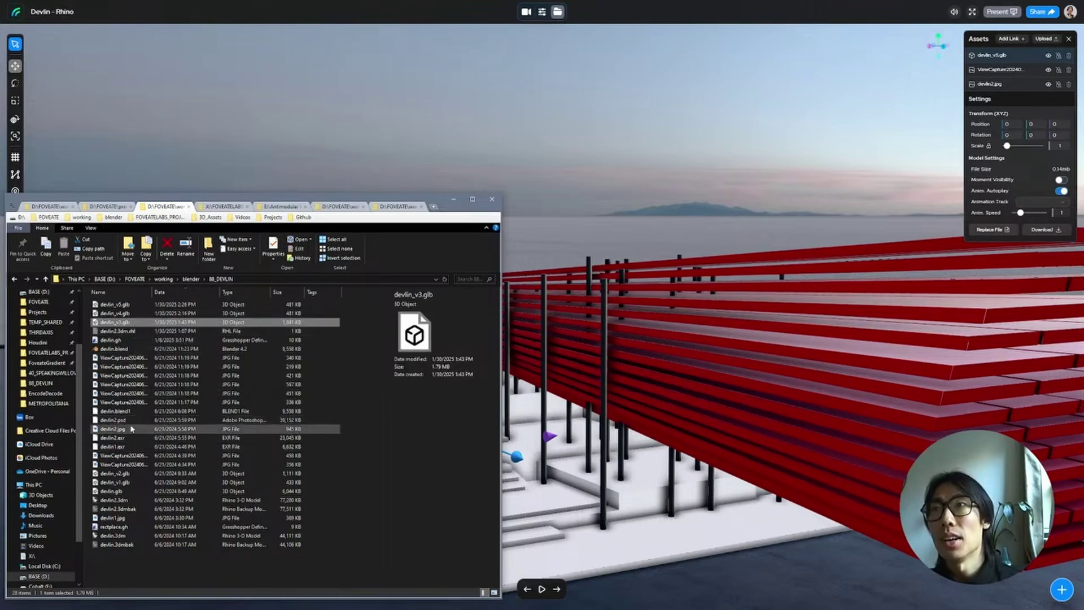
click(124, 473)
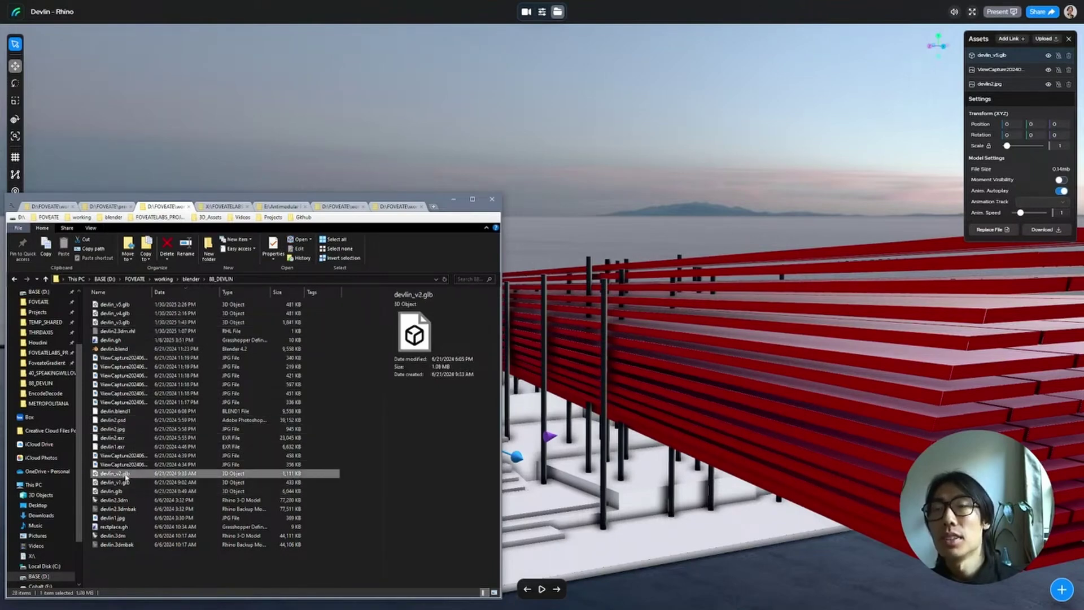
drag(125, 477, 674, 299)
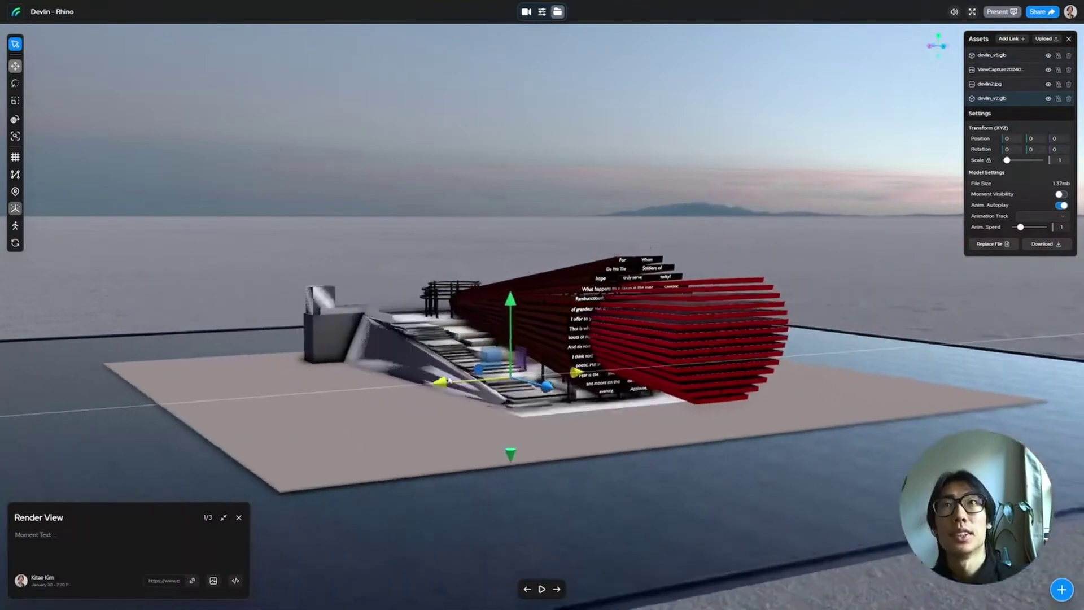
Step: Move the devlin_v5.glb model along Z to about 70, beside the devlin_v2.glb model, and leave editing mode
drag(448, 381, 257, 393)
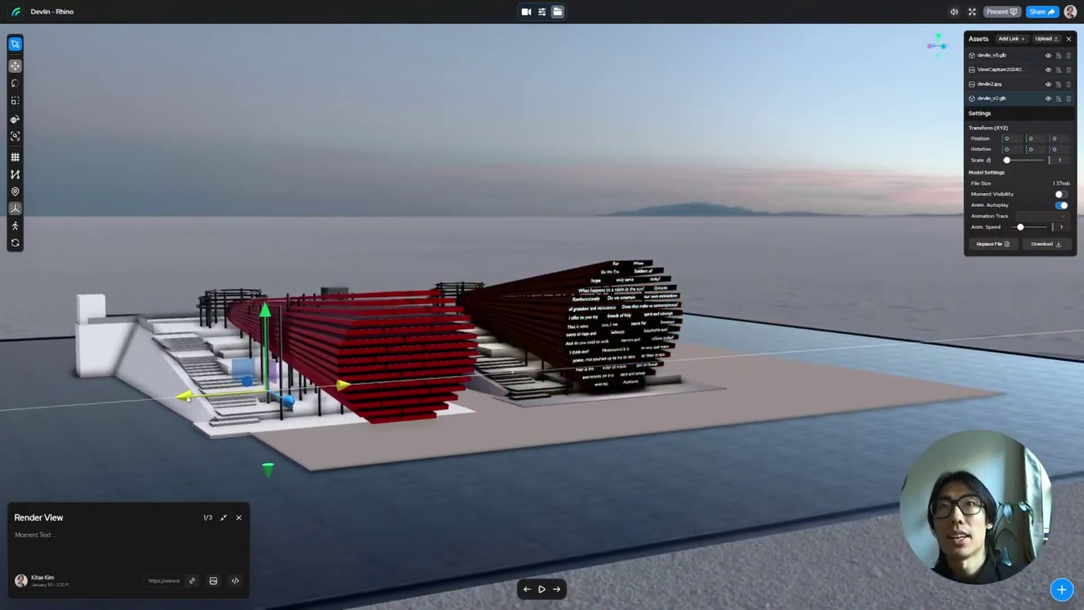
drag(188, 399, 28, 402)
scroll(308, 370, down, 3)
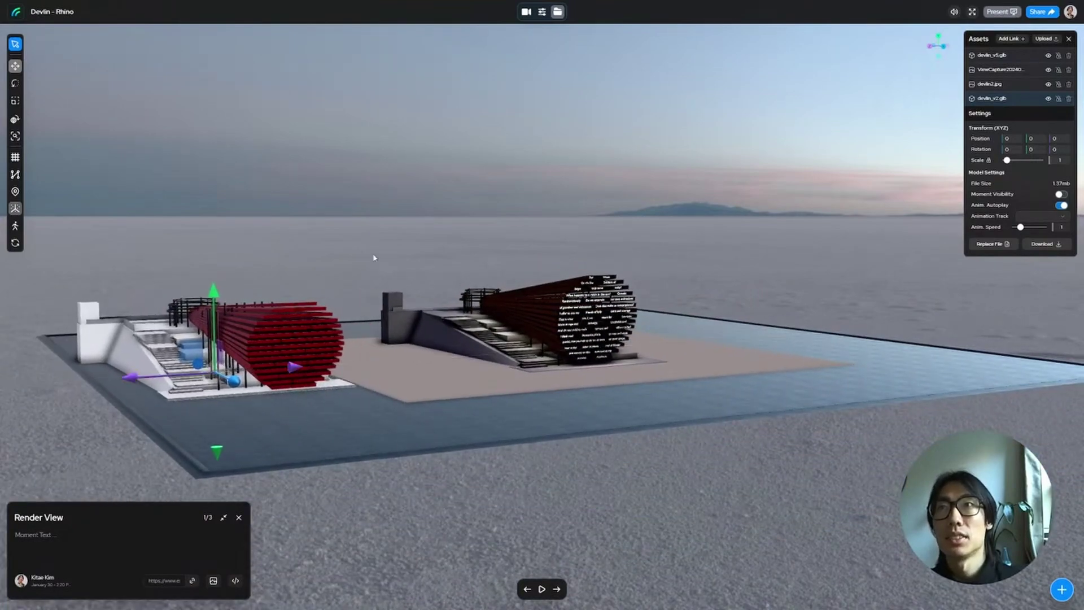
click(15, 44)
Step: Add a moment that frames the red-beam devlin_v5.glb model and title it Option A
drag(570, 180, 706, 406)
scroll(658, 395, up, 5)
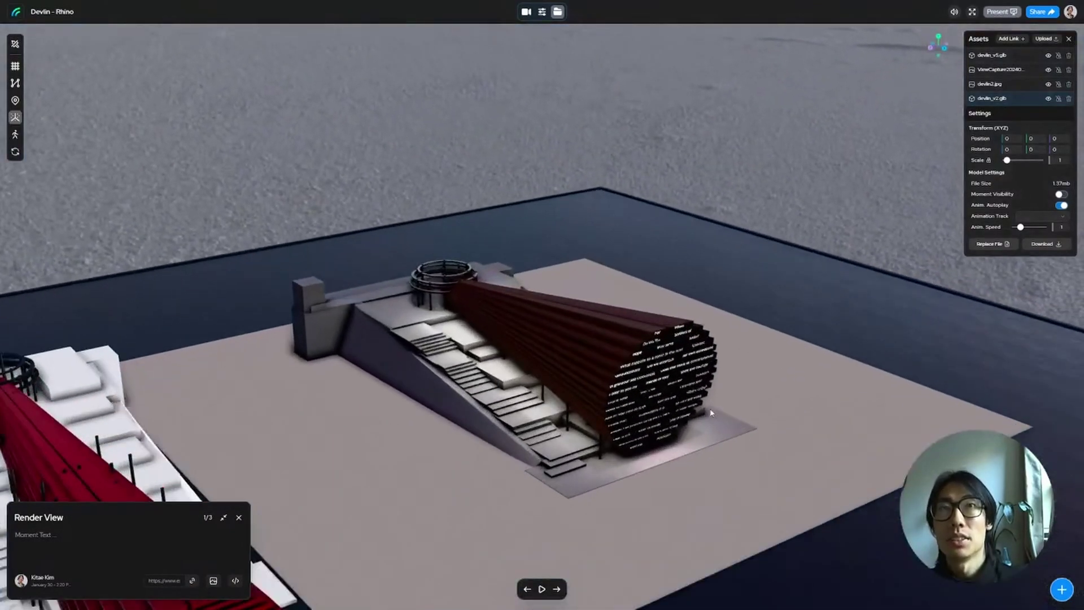
scroll(658, 395, up, 8)
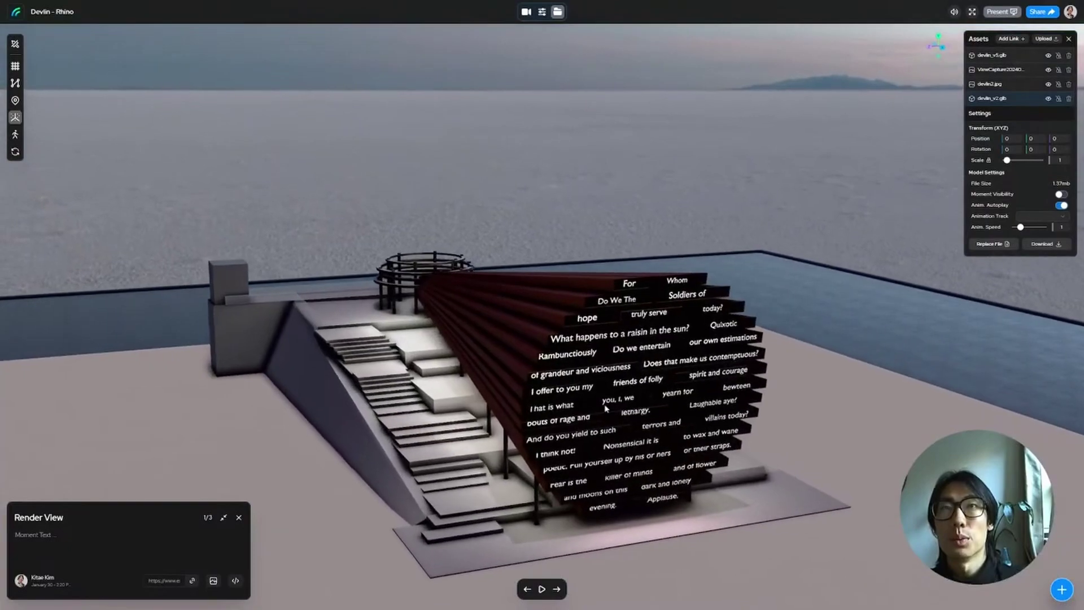
scroll(604, 412, down, 10)
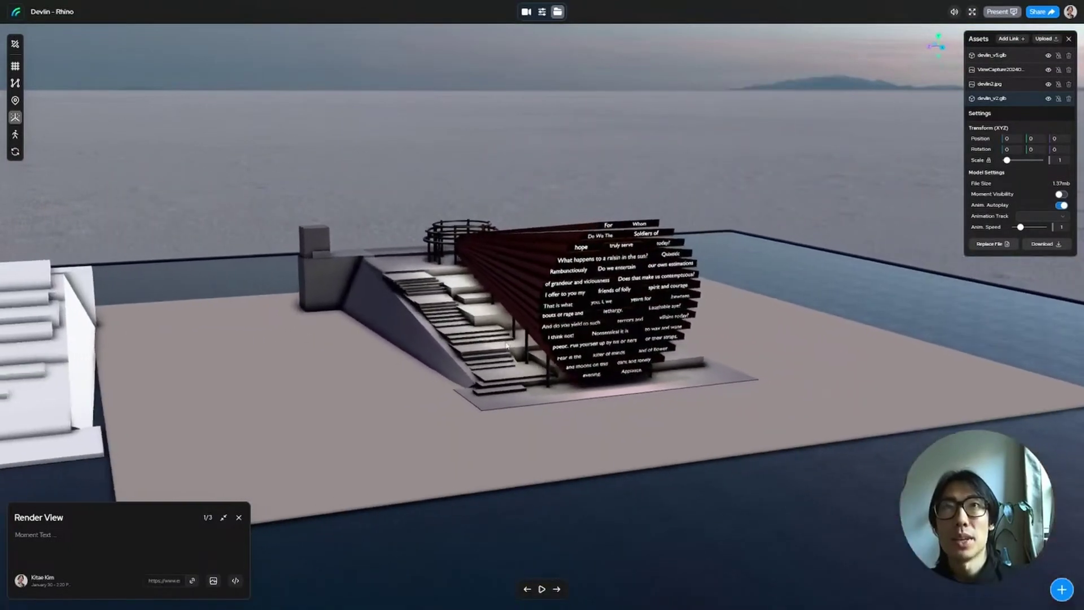
drag(507, 346, 642, 341)
scroll(645, 336, up, 5)
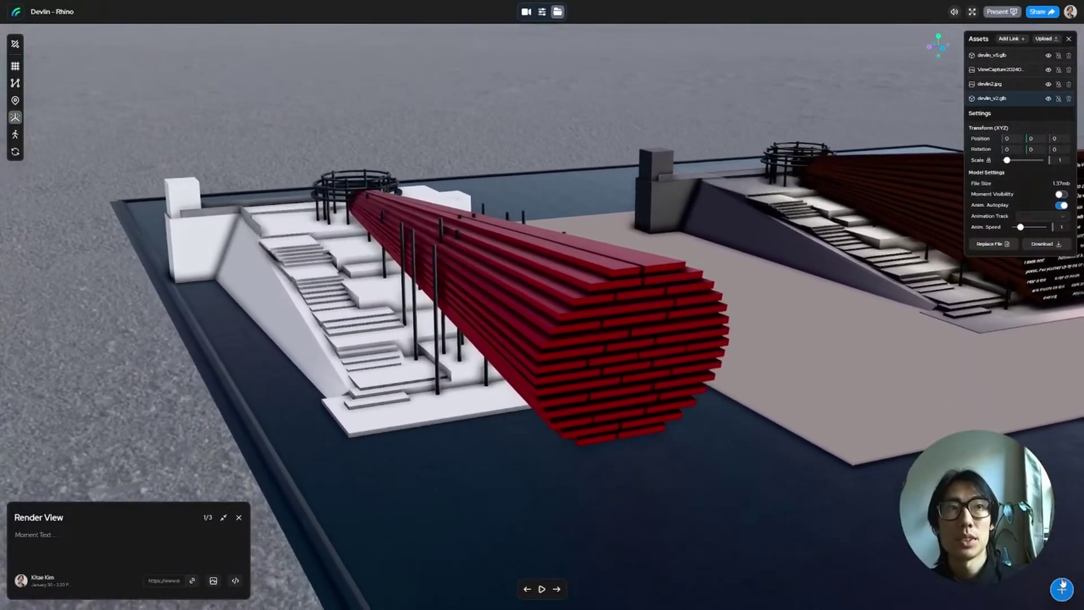
triple_click(93, 518)
text(Op)
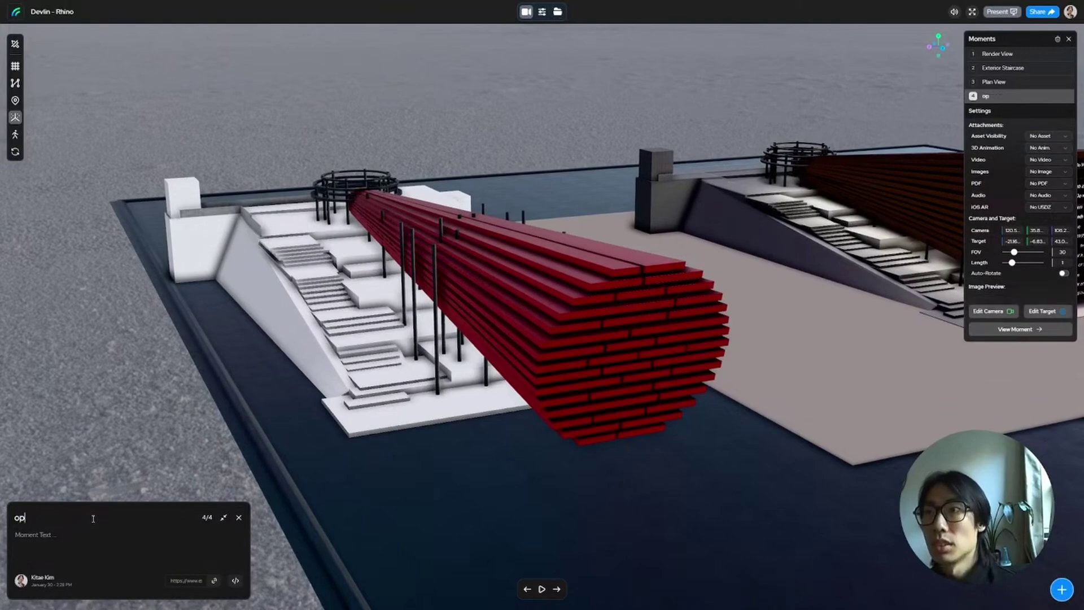
text(tion A)
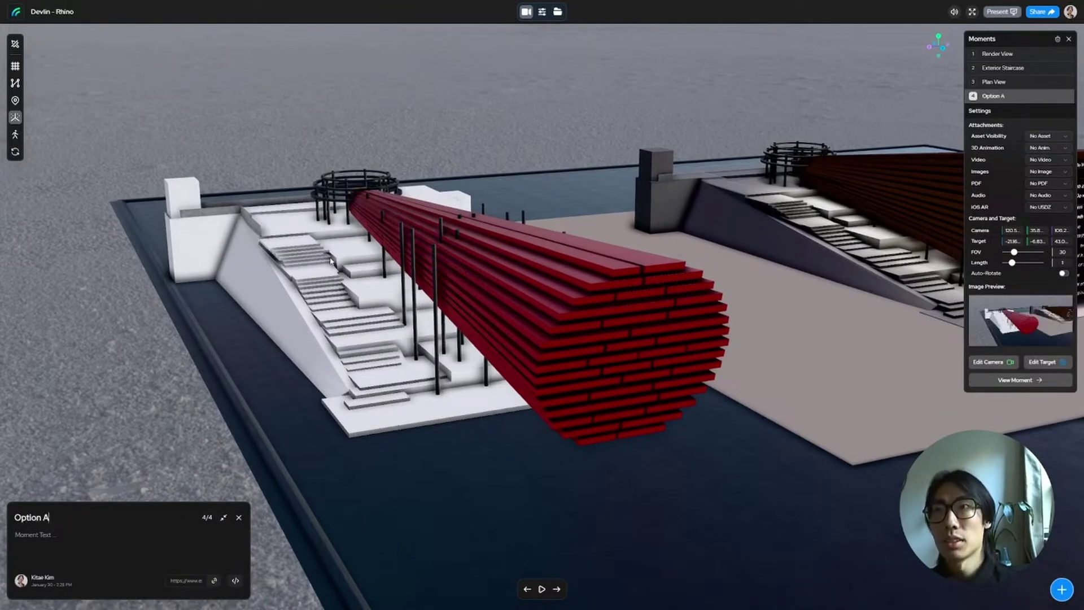
Step: Add a moment that frames the devlin_v2.glb model with the lettered beam ends and title it Option B
double_click(842, 197)
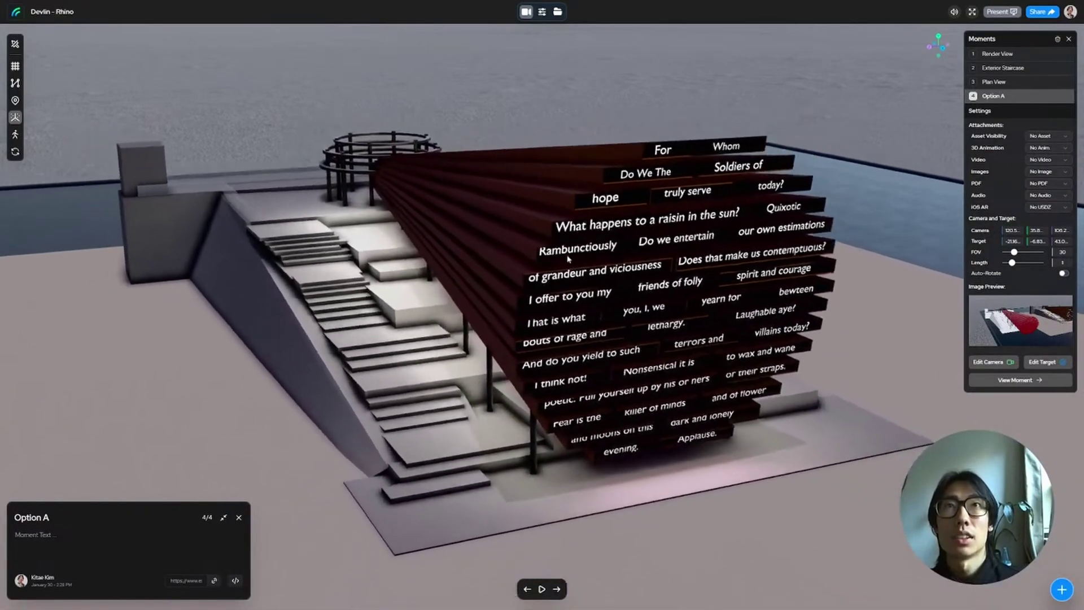
click(1062, 589)
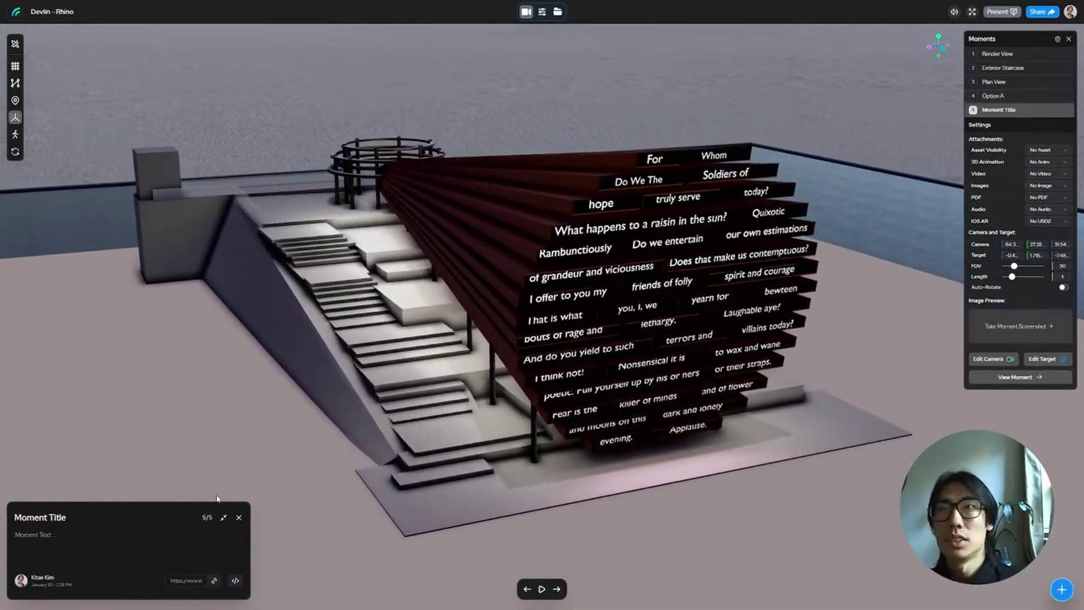
triple_click(64, 517)
text(Op)
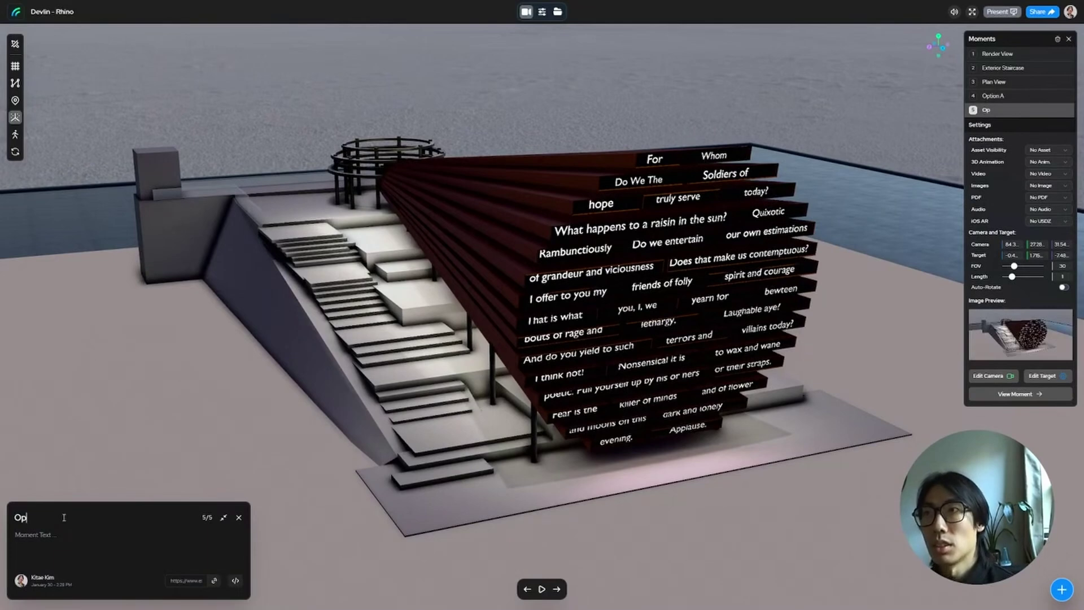
text(tion B)
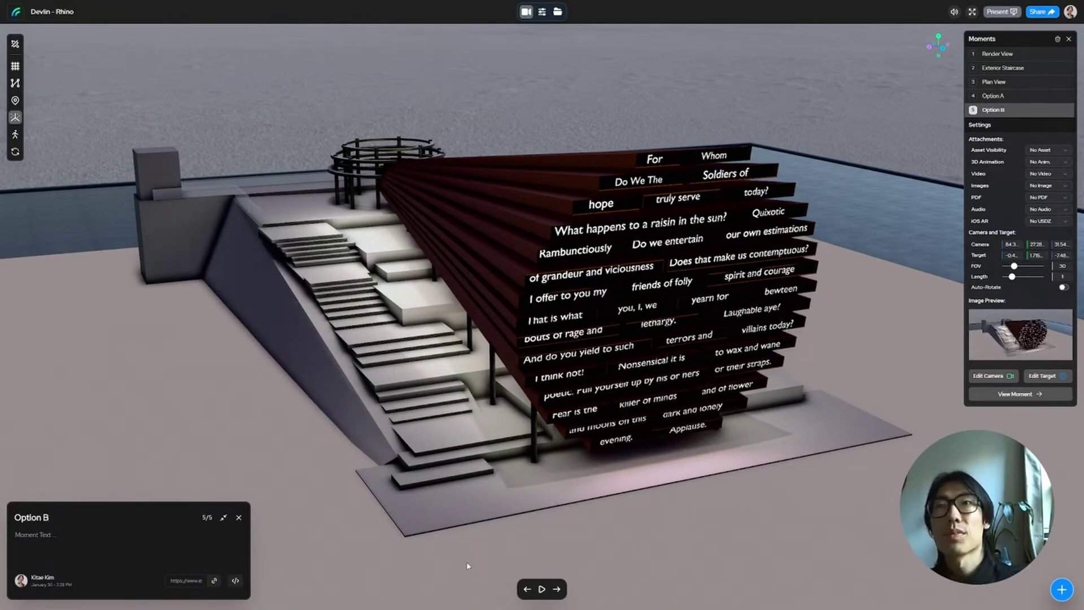
Step: Step between the Option A and Option B moments to compare the two designs
click(527, 589)
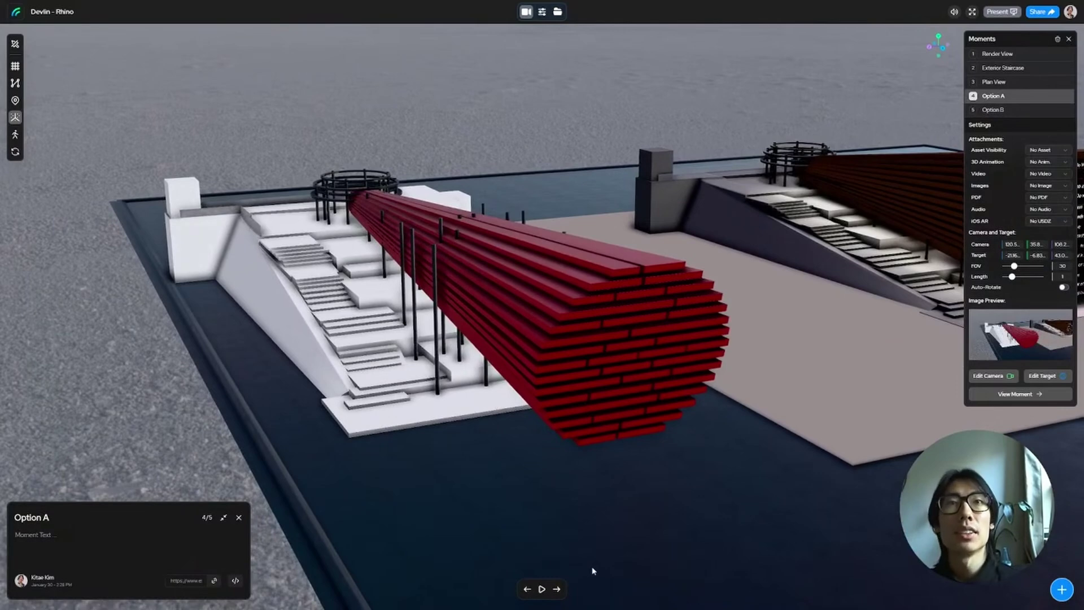
click(558, 589)
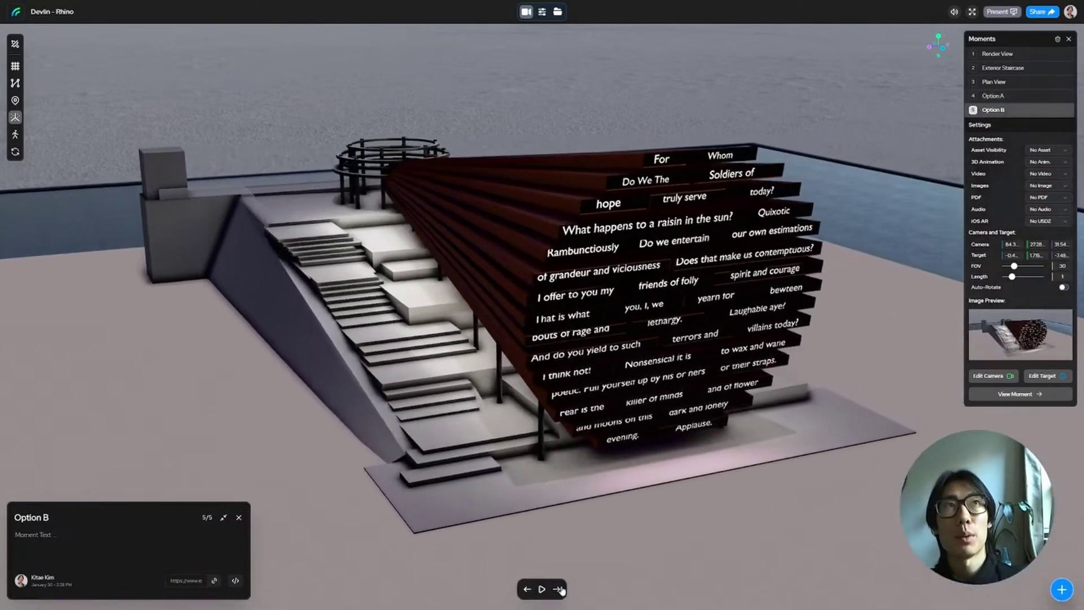
scroll(353, 224, down, 5)
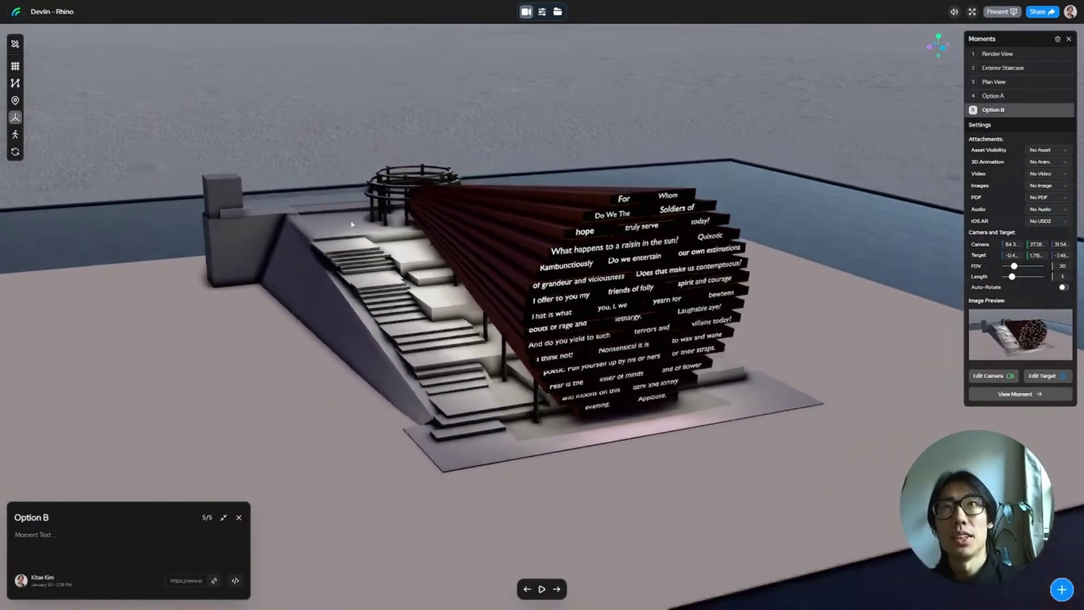
Step: Set the devlin_v5.glb model's Z position to 0 and leave editing mode
click(557, 11)
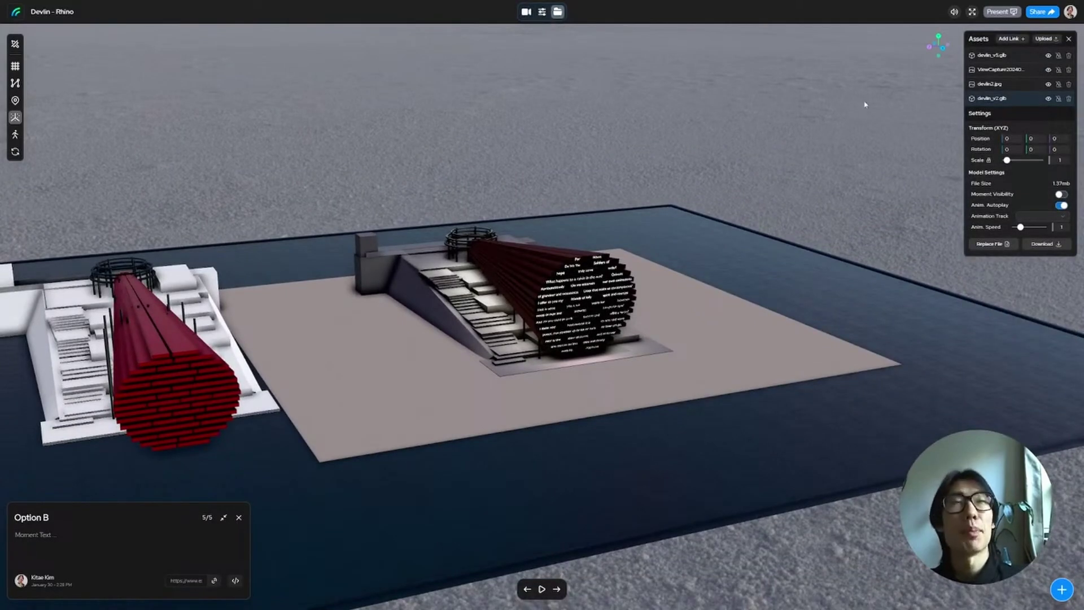
click(1004, 101)
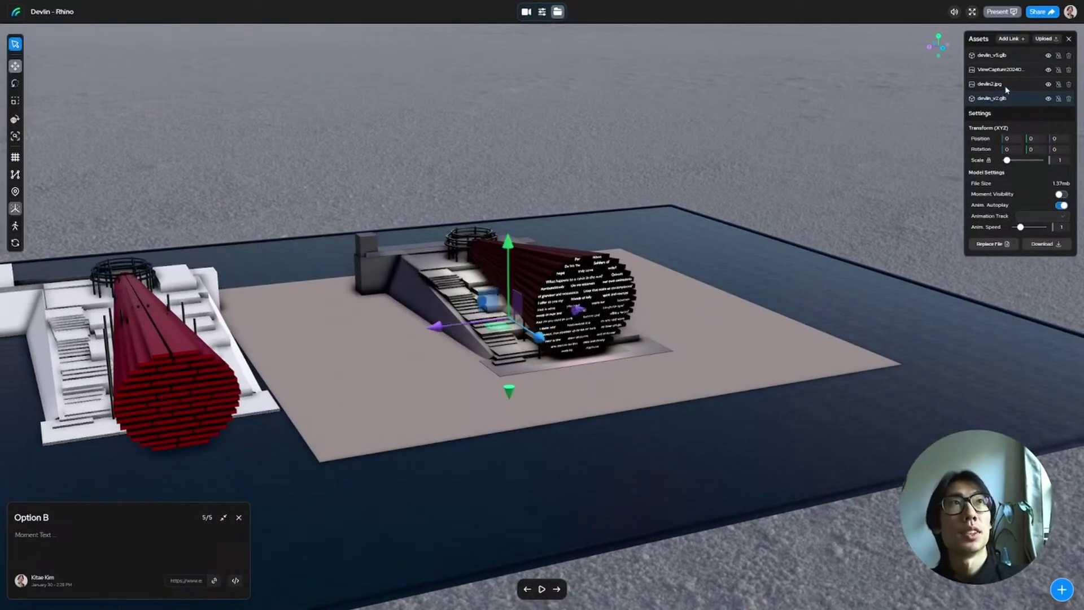
click(1007, 56)
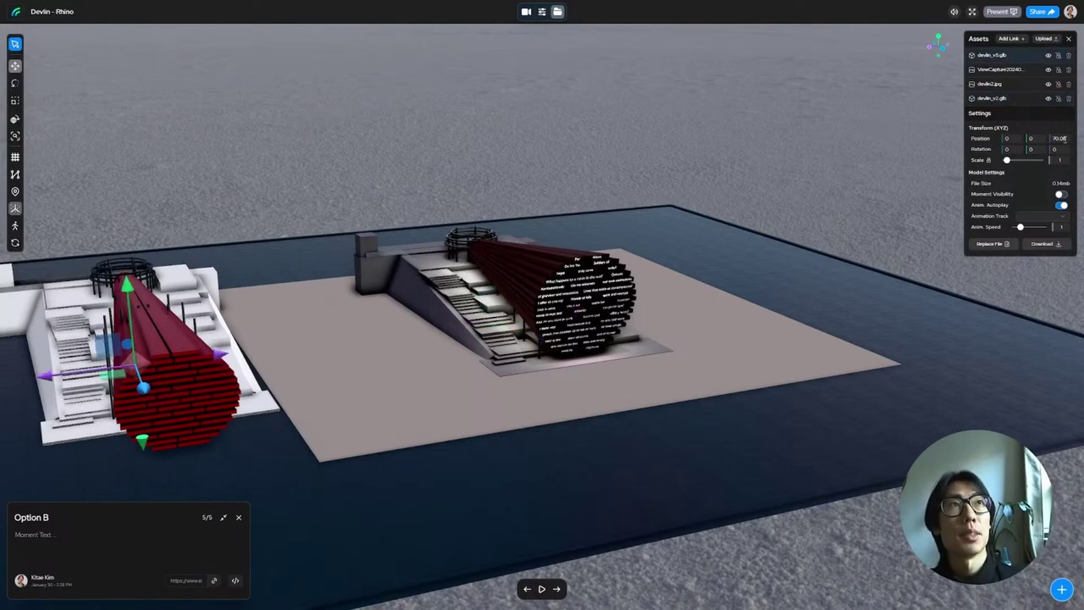
text(0)
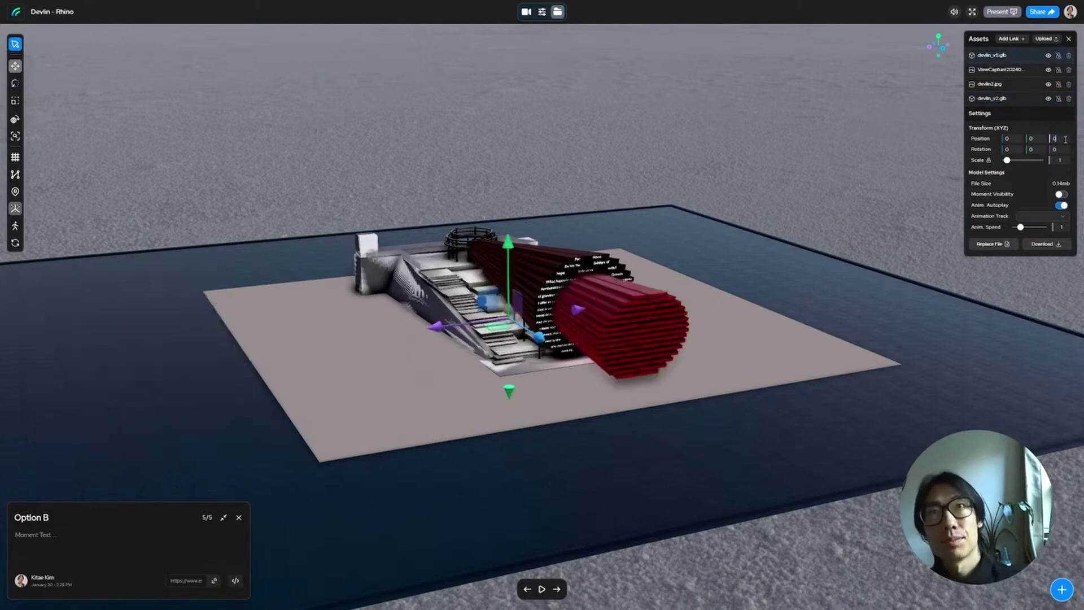
scroll(513, 228, up, 2)
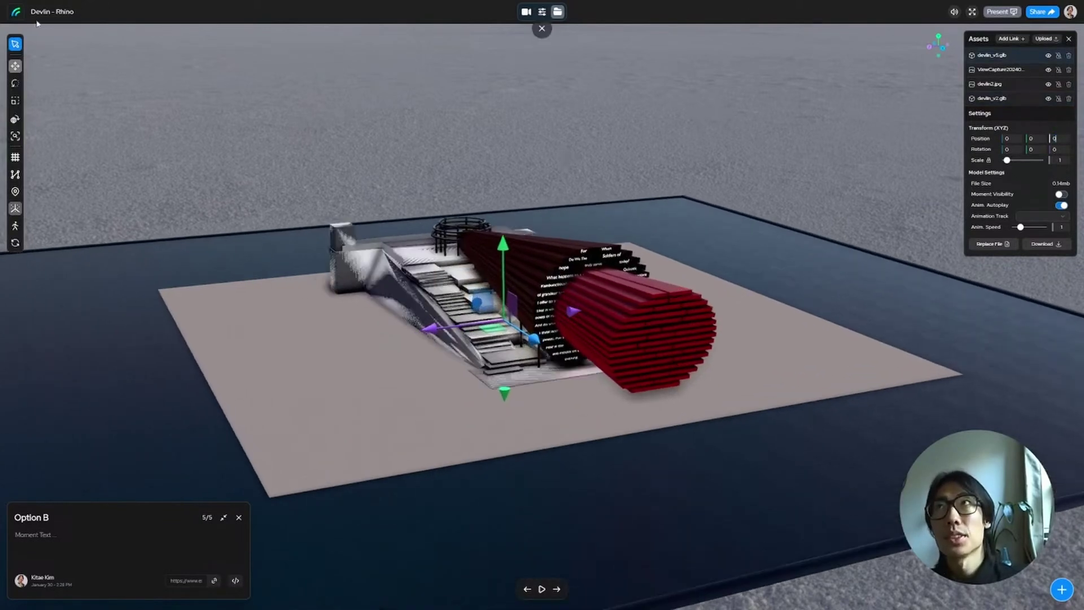
click(16, 44)
scroll(432, 176, up, 3)
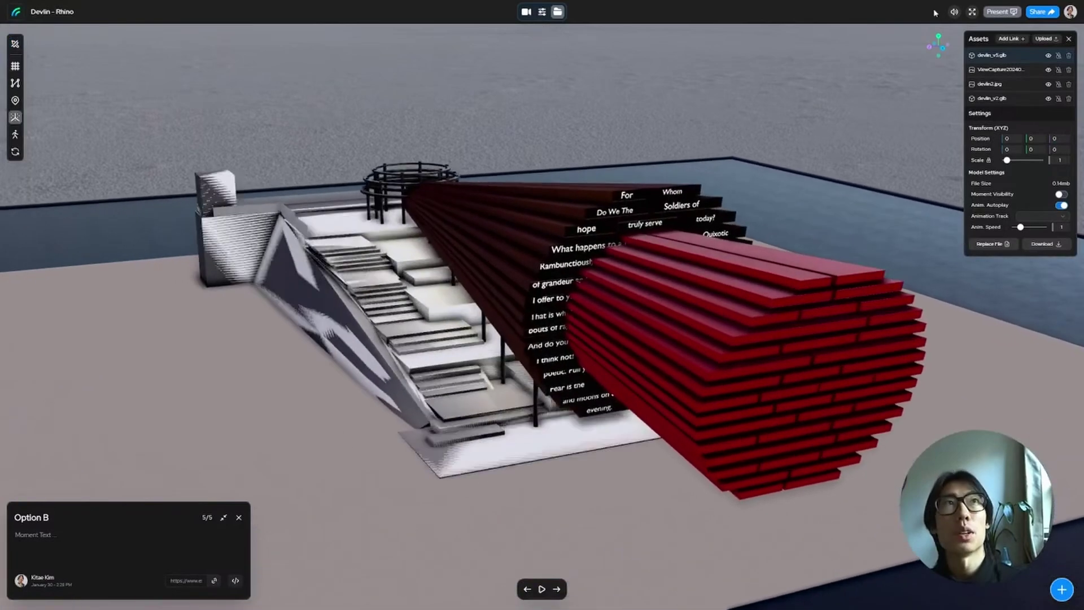
Step: Add a moment that frames the overlapping devlin_v5.glb and devlin_v2.glb models and title it Option 1
click(527, 11)
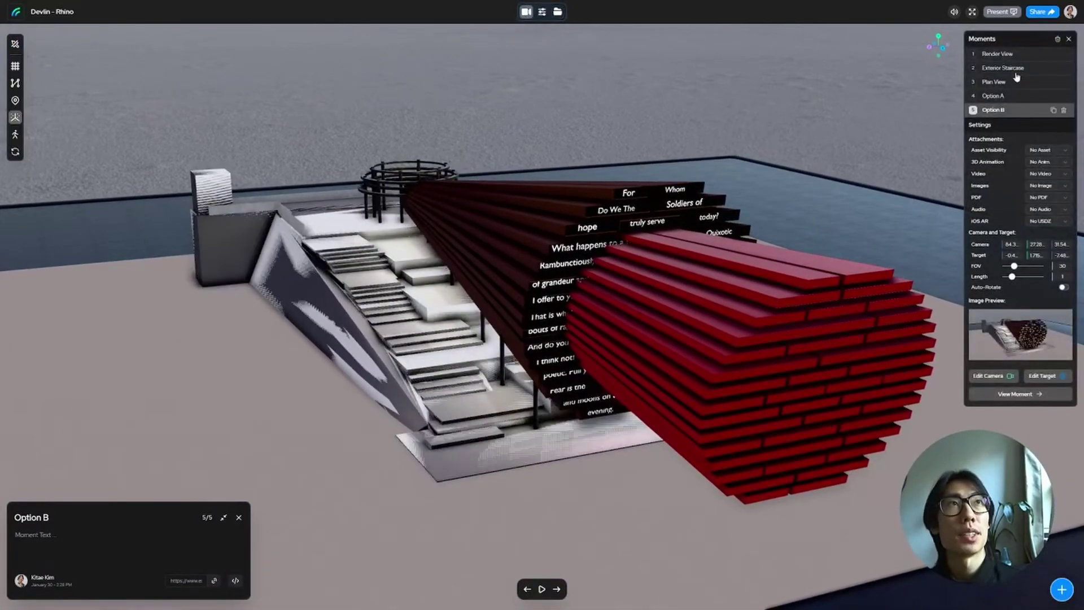
click(1051, 96)
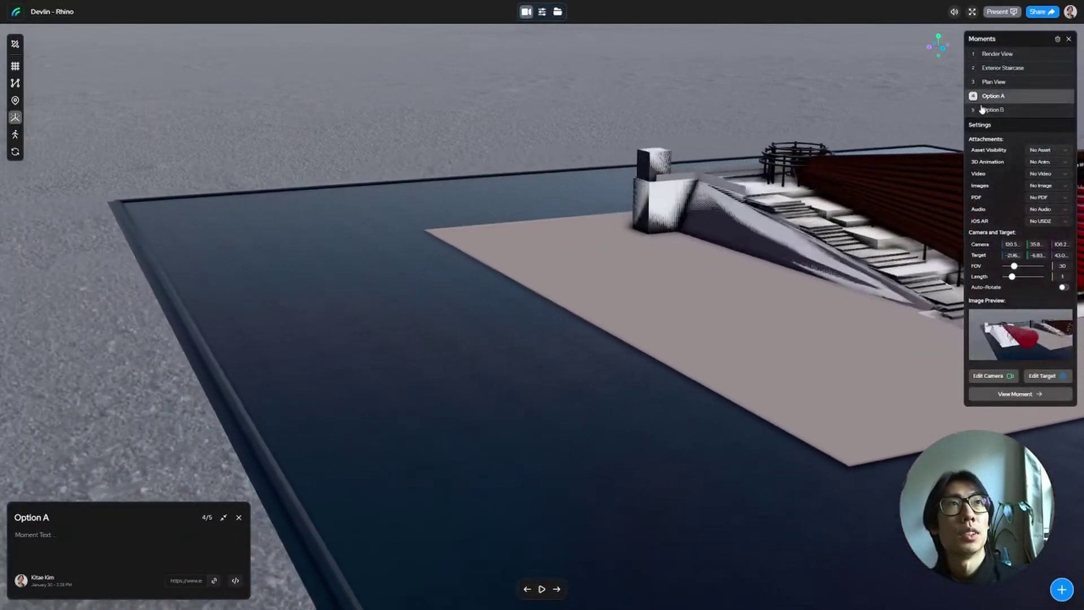
click(558, 11)
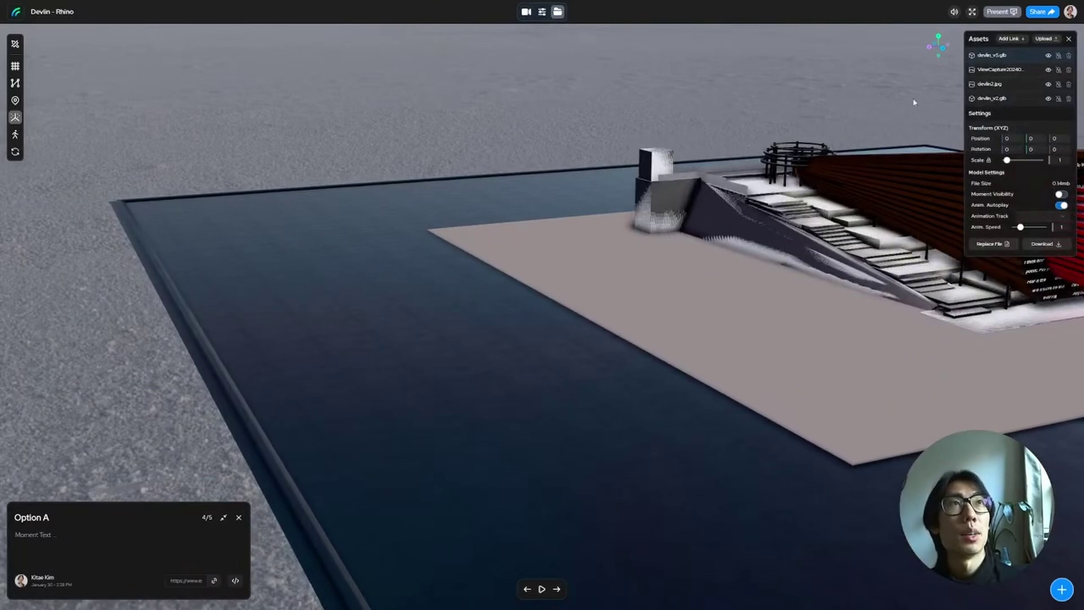
right_drag(835, 114, 585, 157)
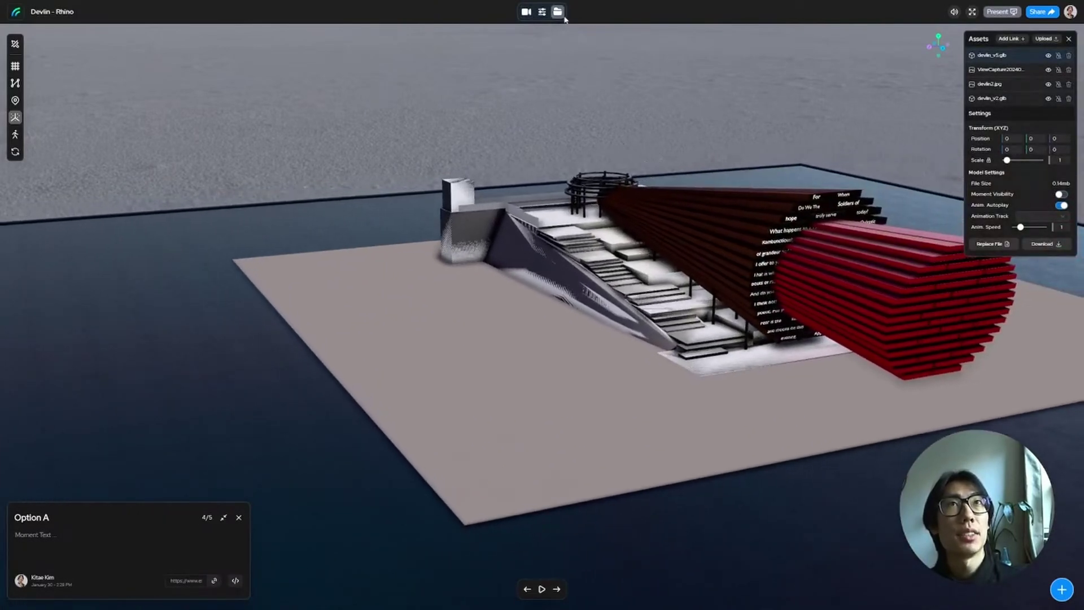
scroll(638, 163, up, 5)
right_drag(637, 164, 602, 184)
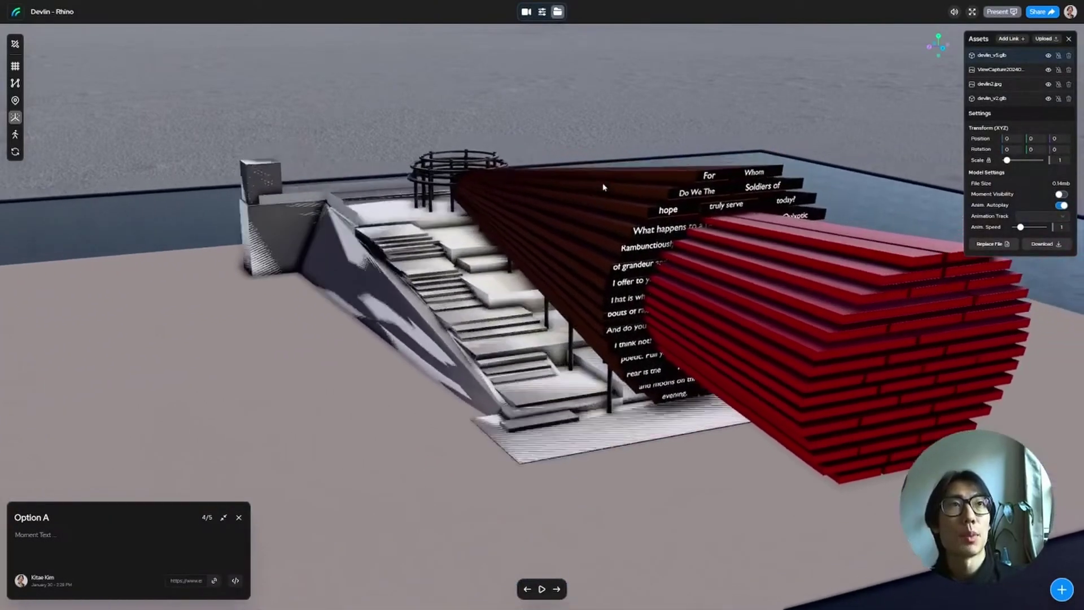
click(1062, 589)
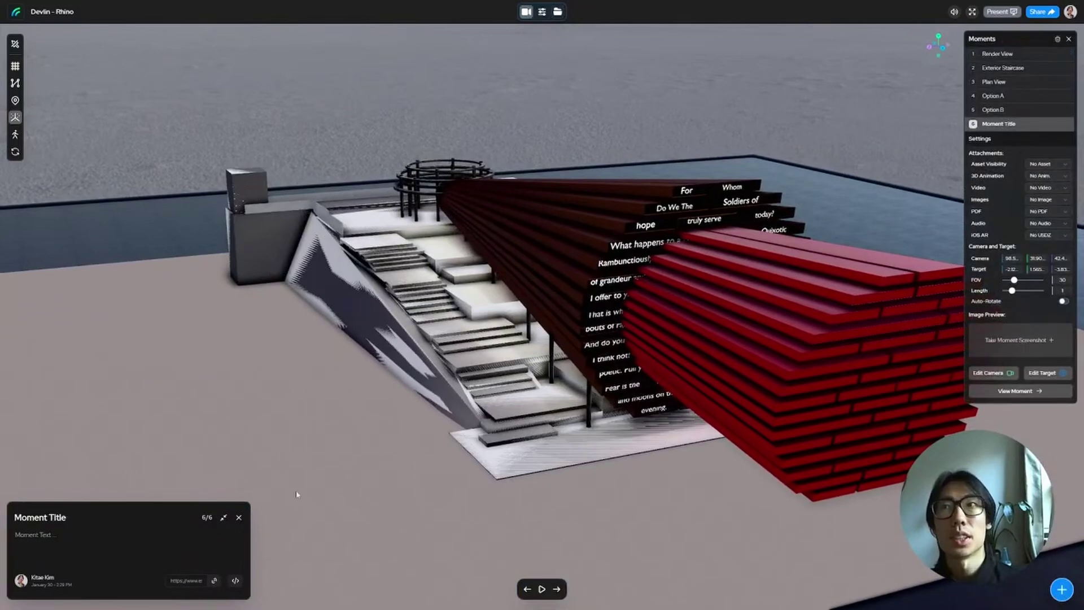
double_click(61, 518)
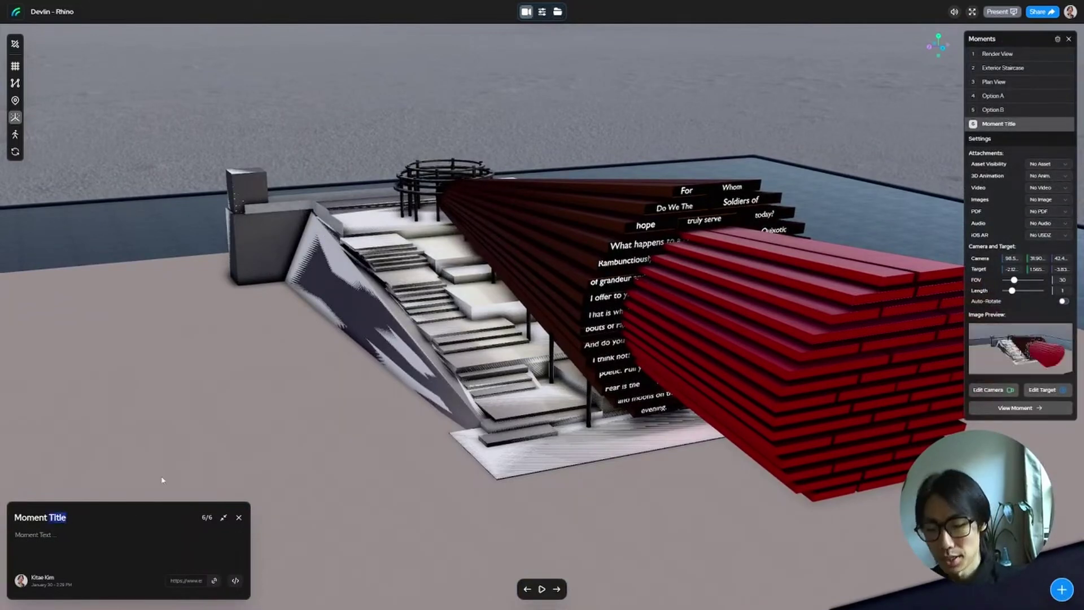
key(ctrl+a)
text(Option)
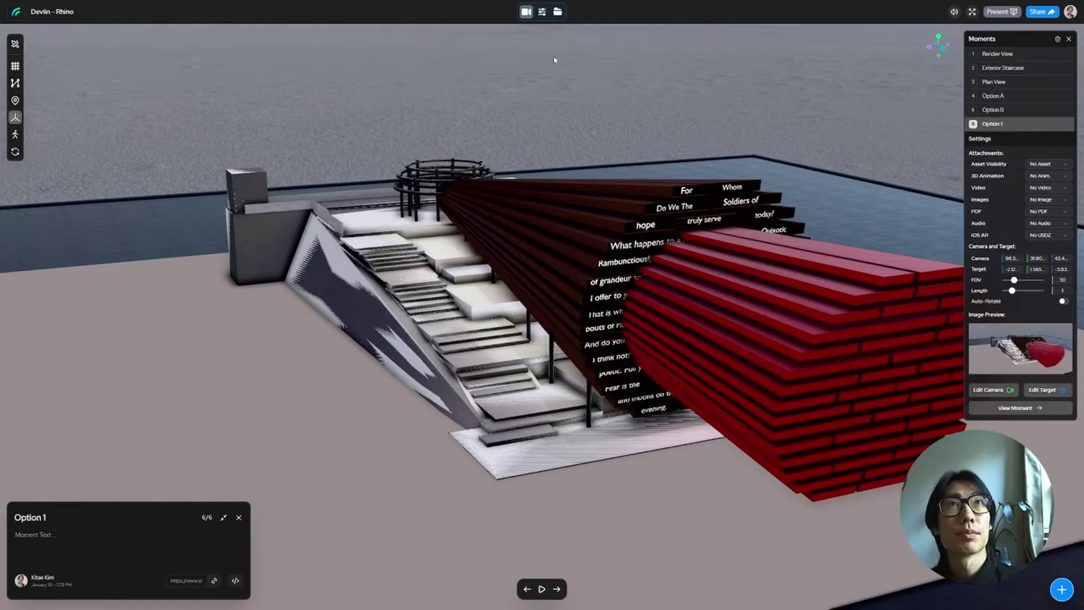
Step: Add another moment from a slightly rotated view of the overlapping models and title it Option 2
drag(859, 465, 852, 464)
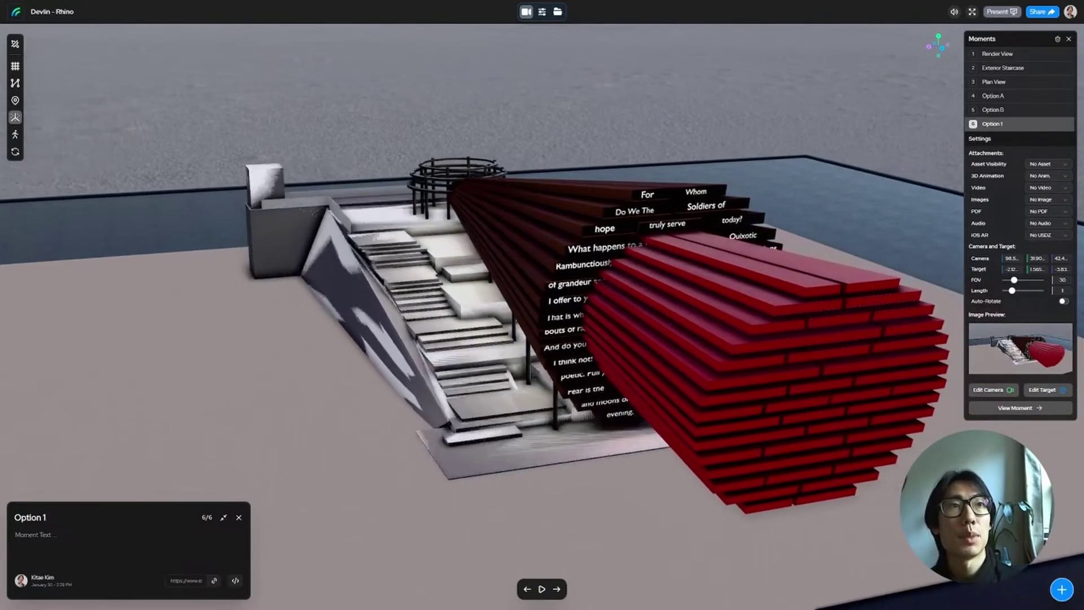
click(1062, 587)
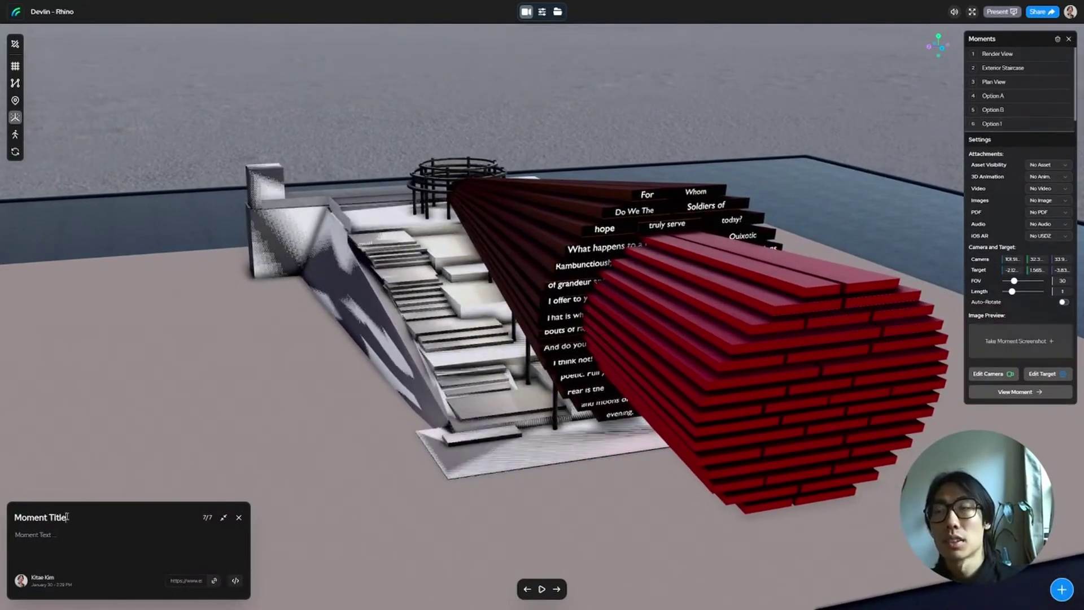
triple_click(67, 517)
text(O)
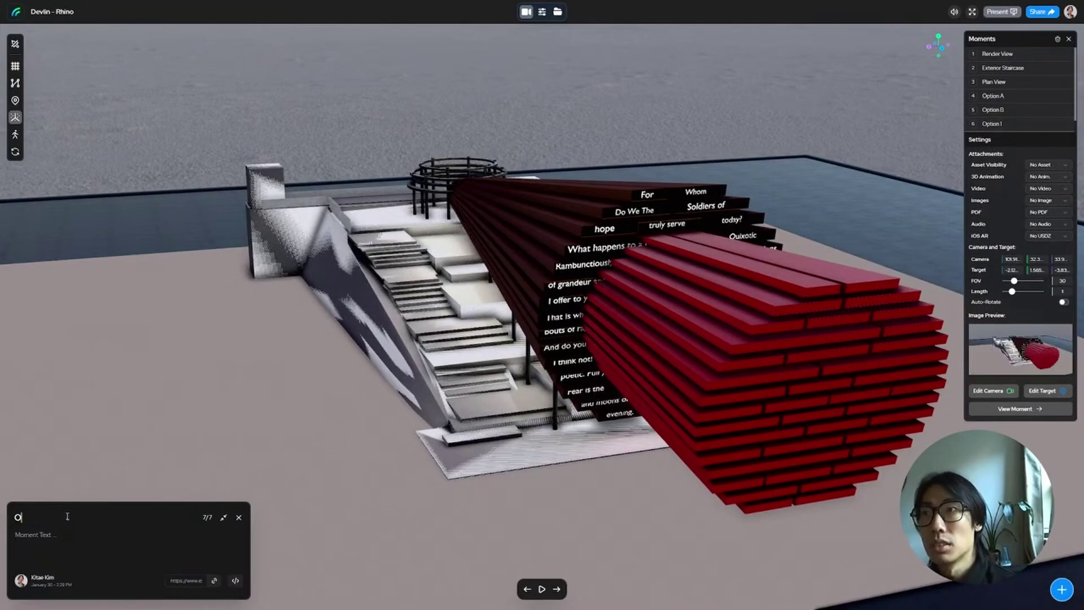
text(ption 2)
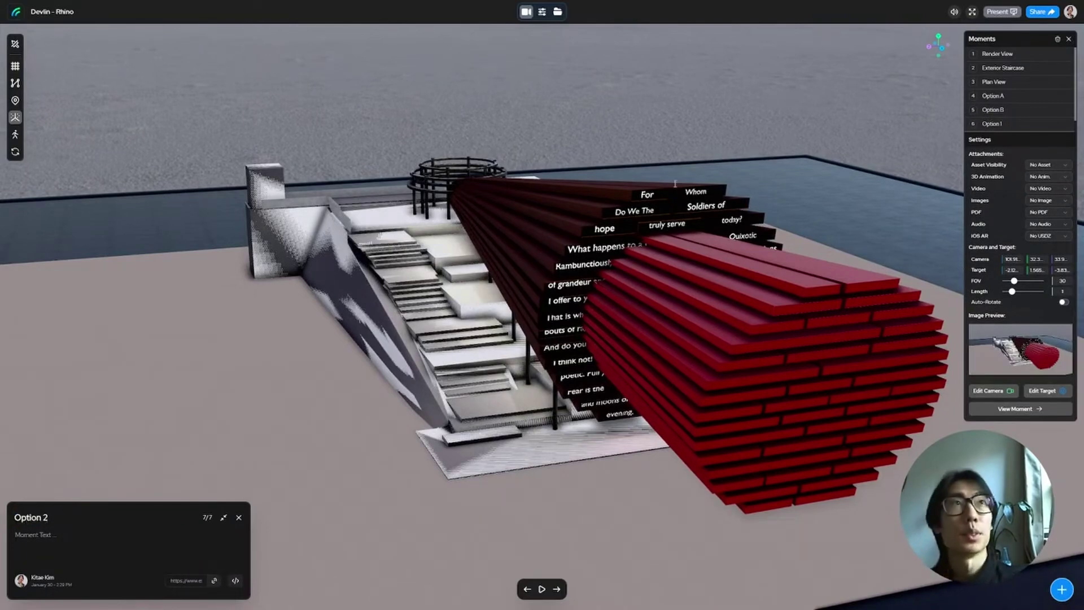
Step: Turn on Moment Visibility for both the devlin_v5.glb and devlin_v2.glb models
click(557, 12)
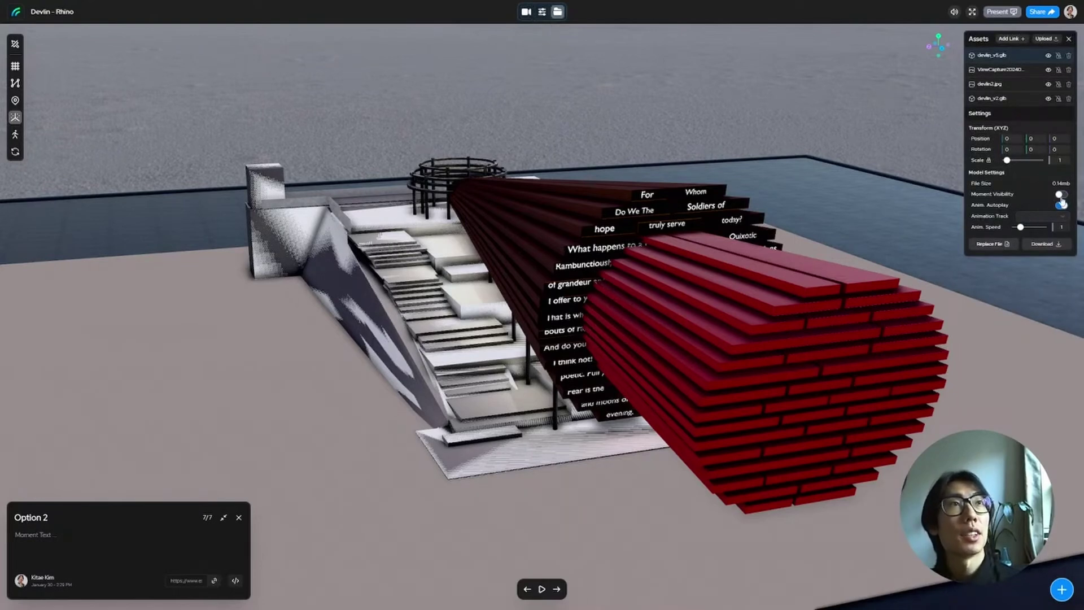
click(1061, 194)
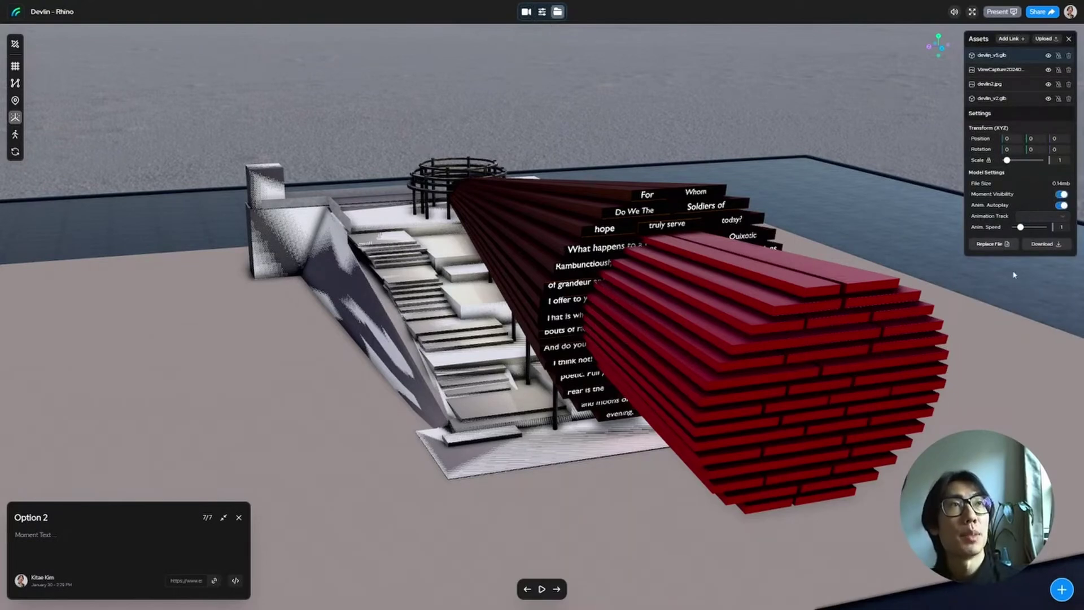
click(1007, 99)
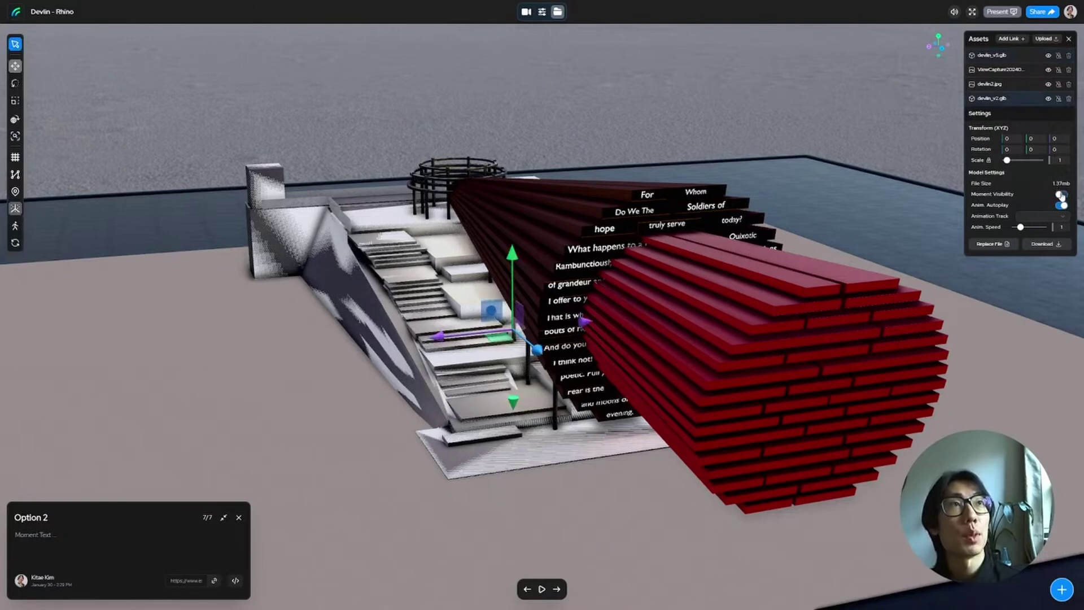
click(1061, 195)
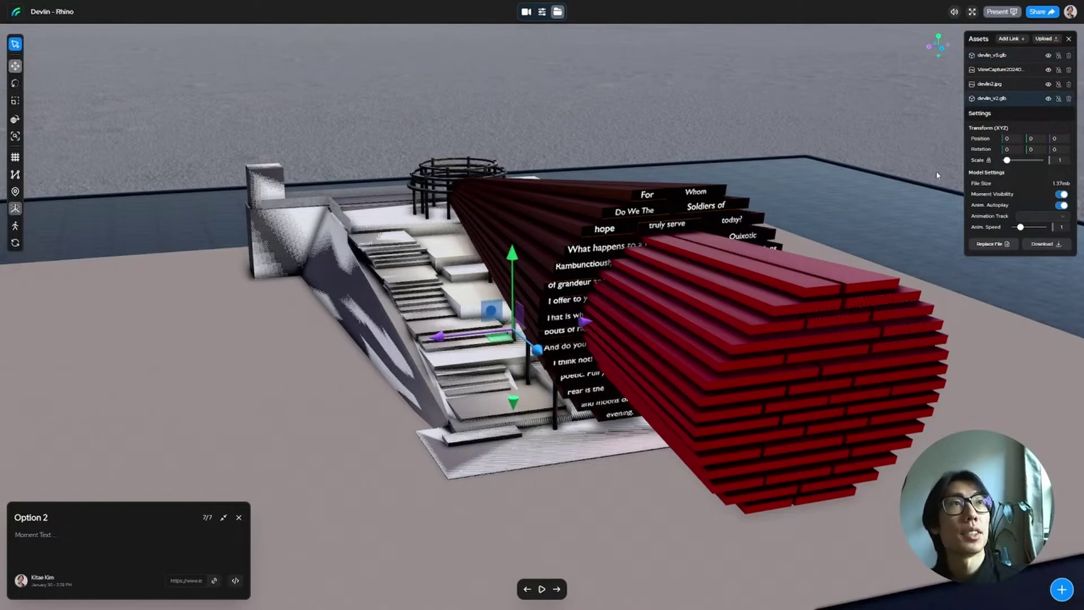
Step: Set the Option 1 moment's Asset Visibility to devlin_v5.glb
click(526, 12)
scroll(1003, 113, down, 1)
click(1003, 111)
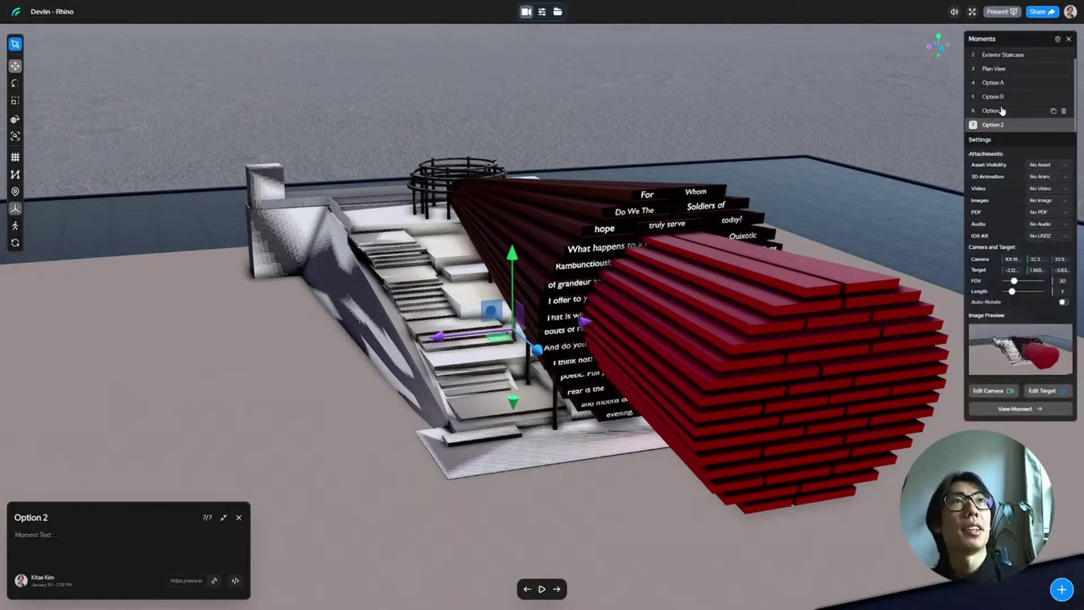
click(1053, 168)
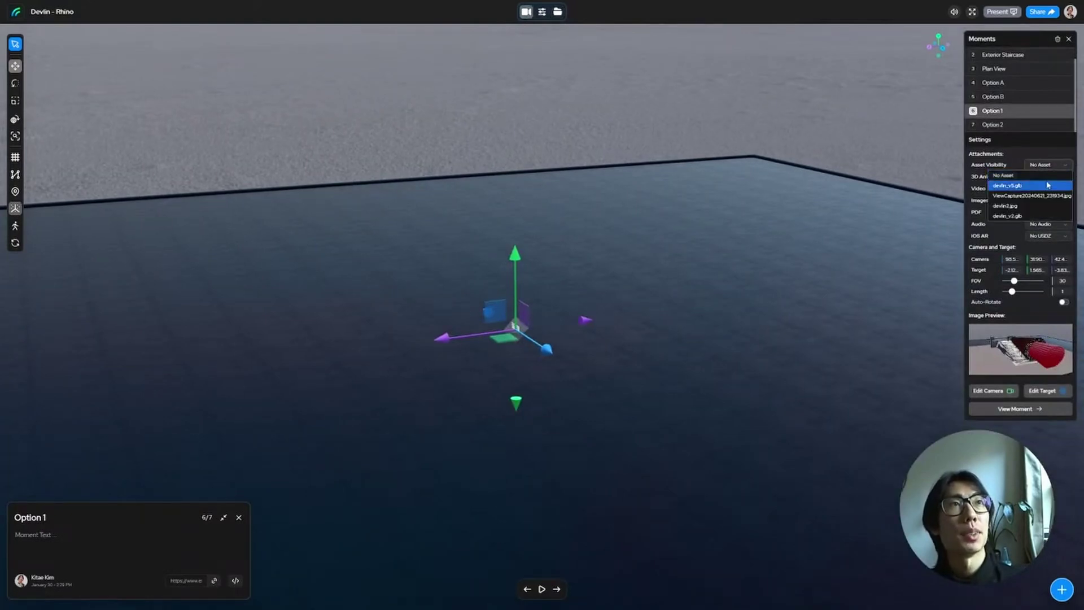
click(1047, 185)
Step: Set the Option 2 moment's Asset Visibility to devlin_v2.glb
click(1008, 123)
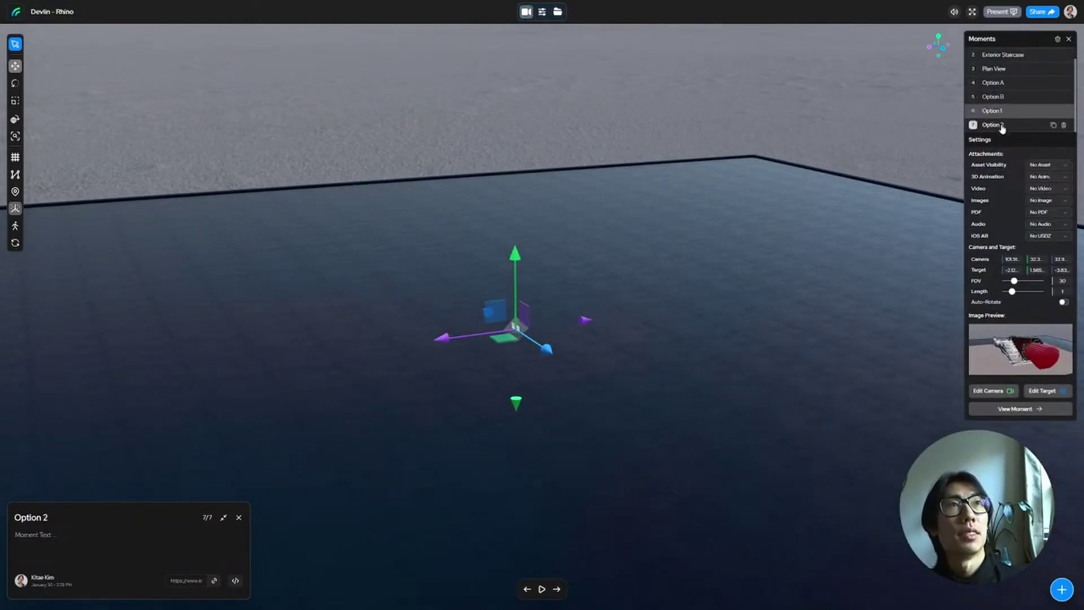
click(1043, 164)
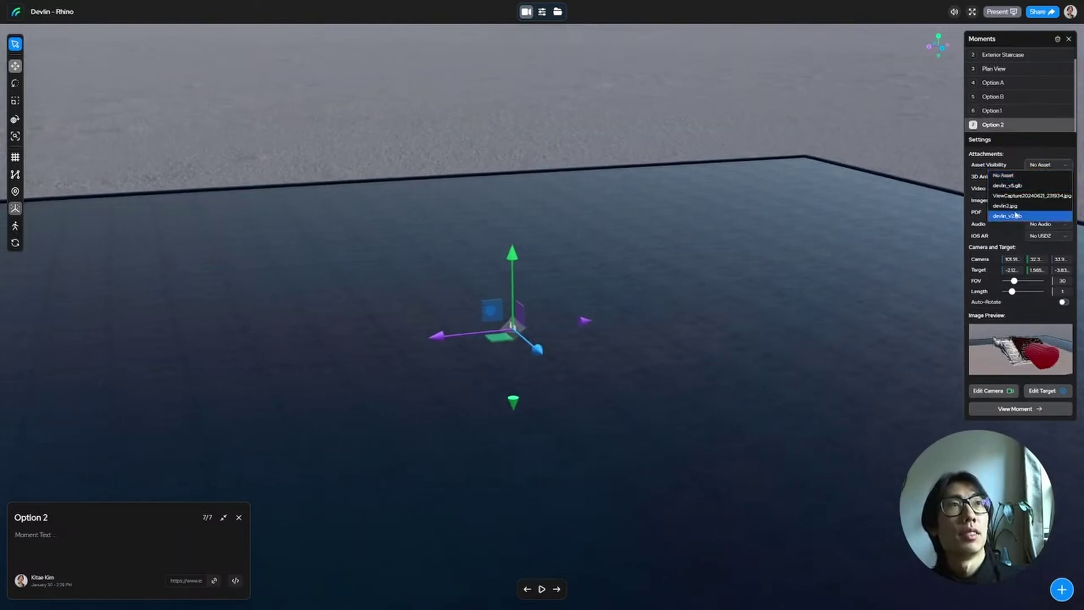
click(1039, 215)
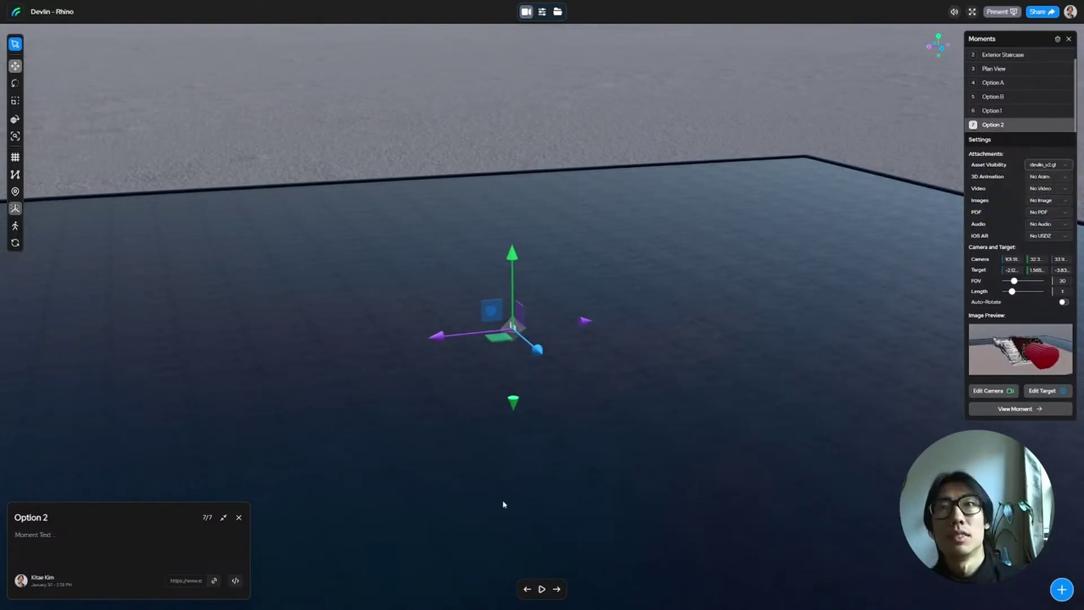
Step: Leave editing mode and step between the Option 1 and Option 2 moments to compare the two designs in place
click(527, 589)
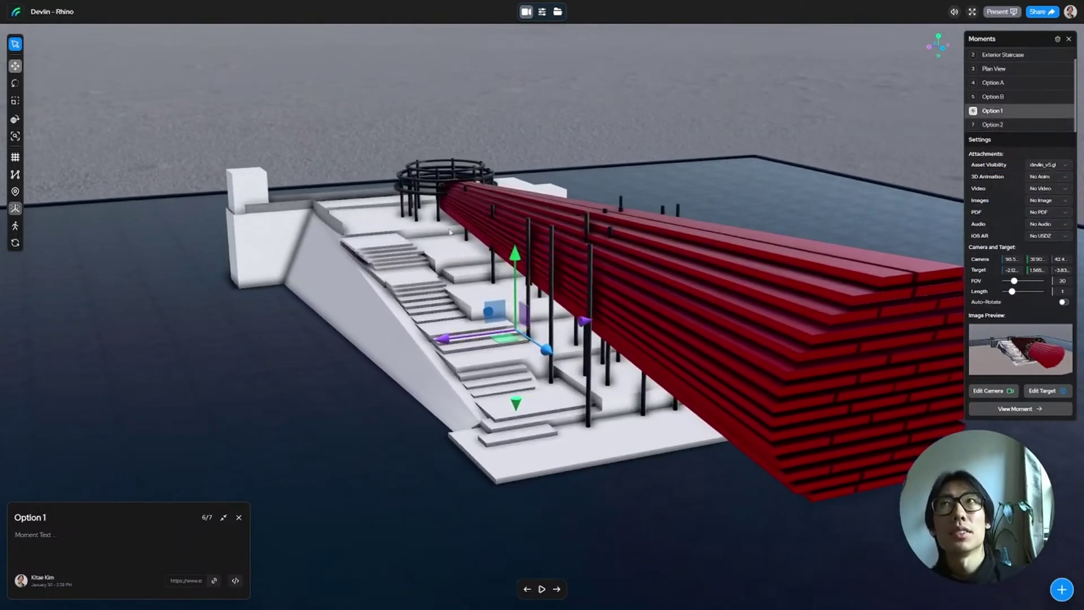
click(17, 45)
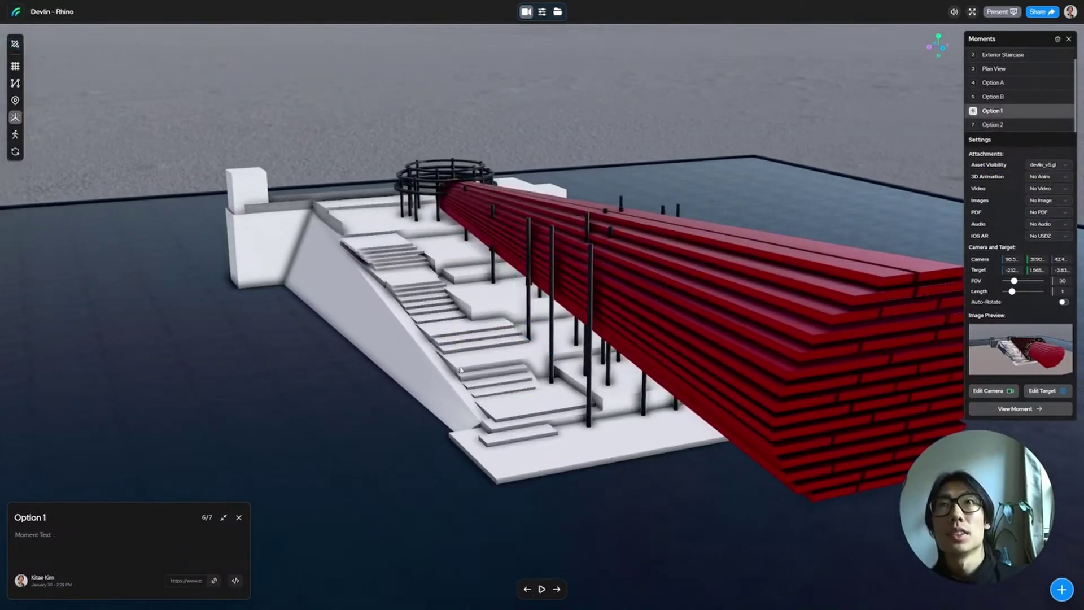
click(558, 589)
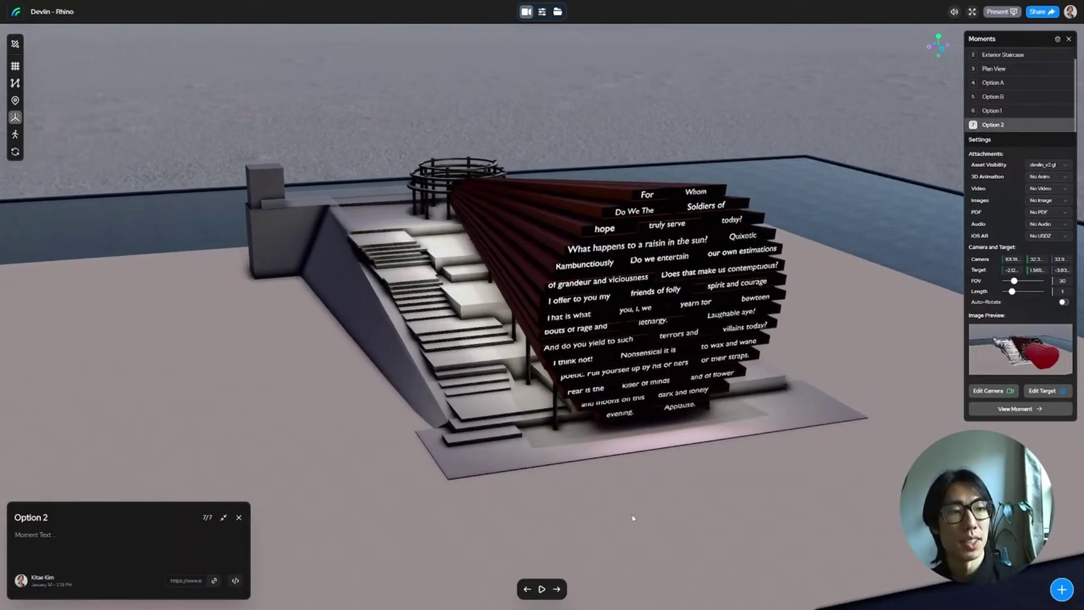
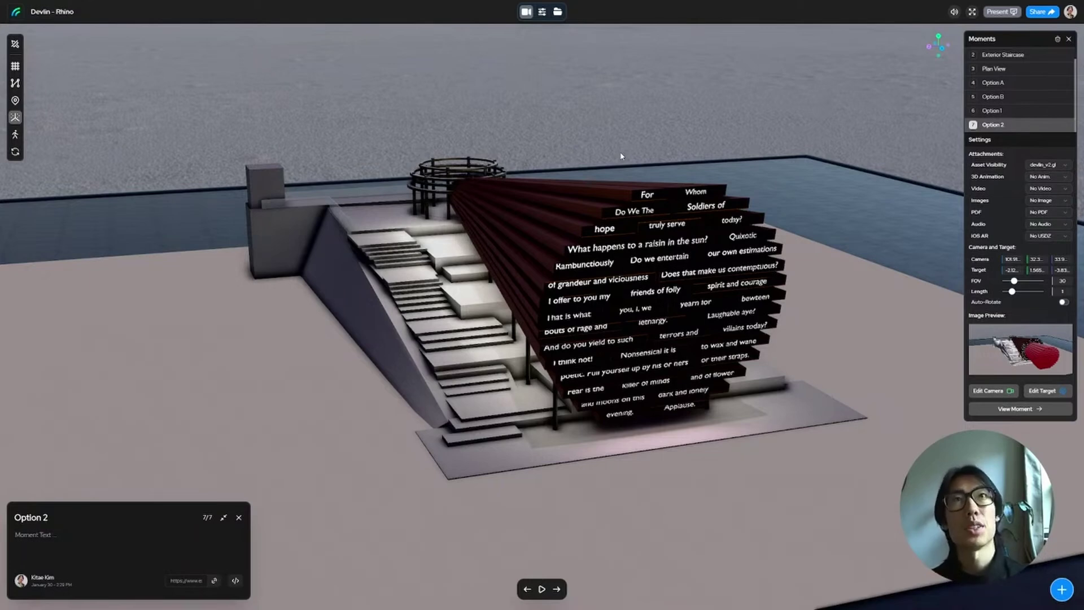
click(525, 589)
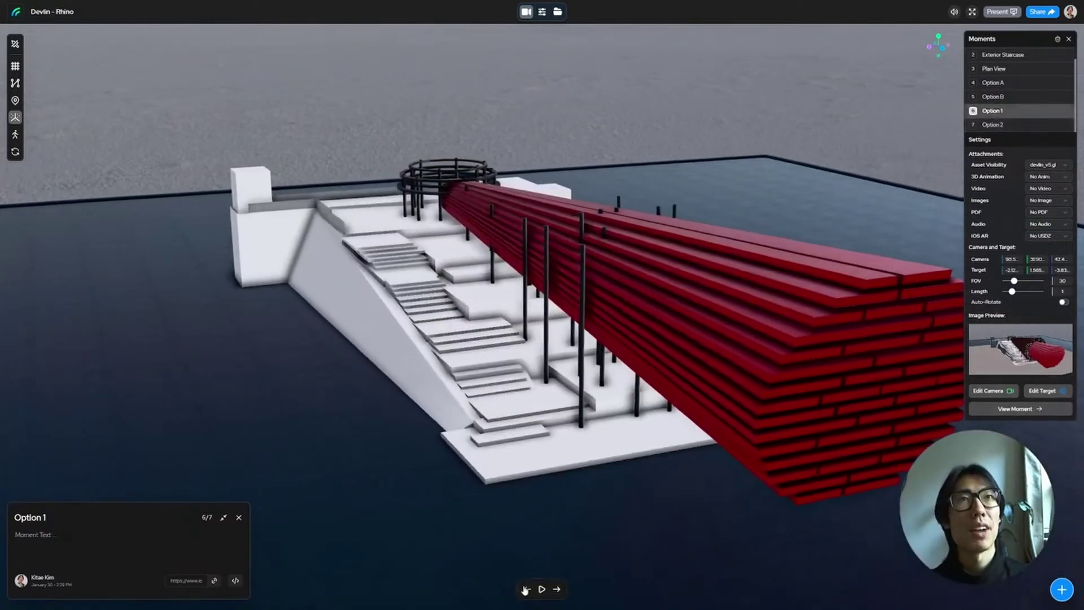
click(557, 589)
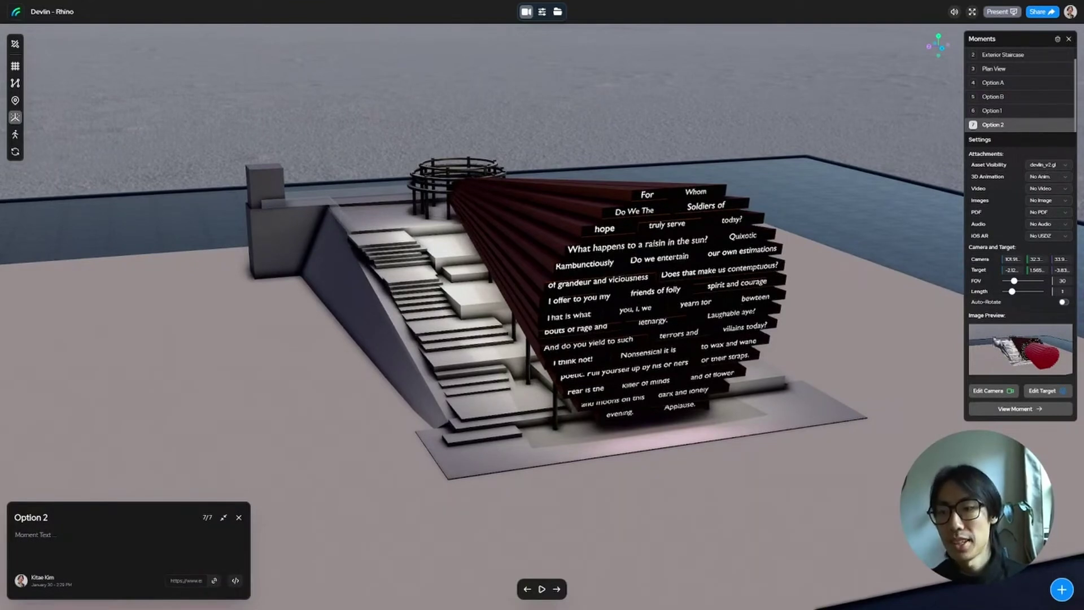
Step: Switch to File Explorer and upload the rp_chen_posed_001_Mobile-v1.glb person model from the entourage folder into the presentation
key(alt+Tab)
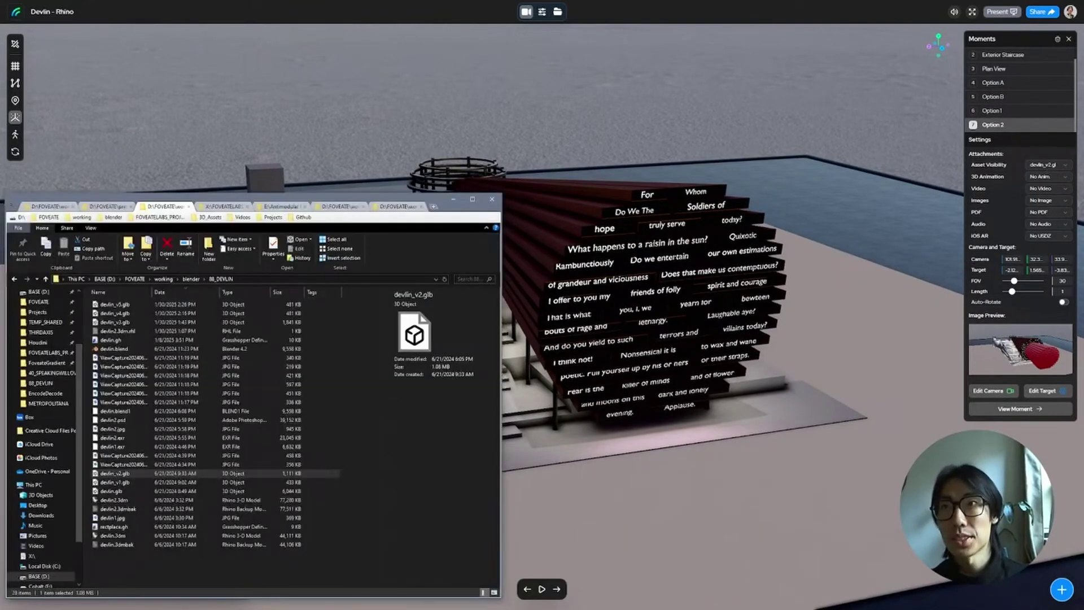
click(62, 208)
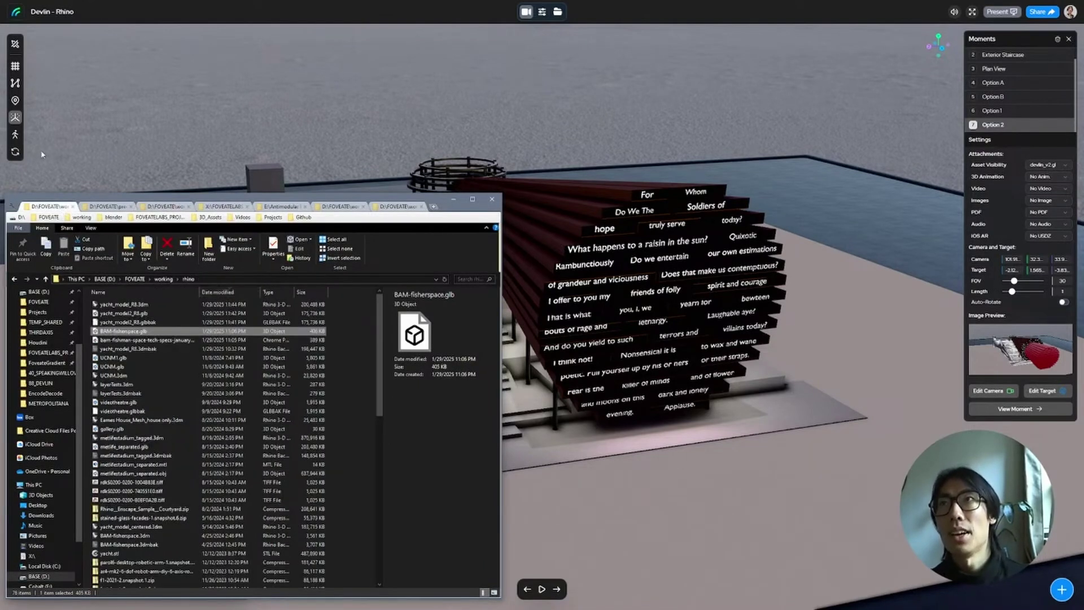
click(105, 207)
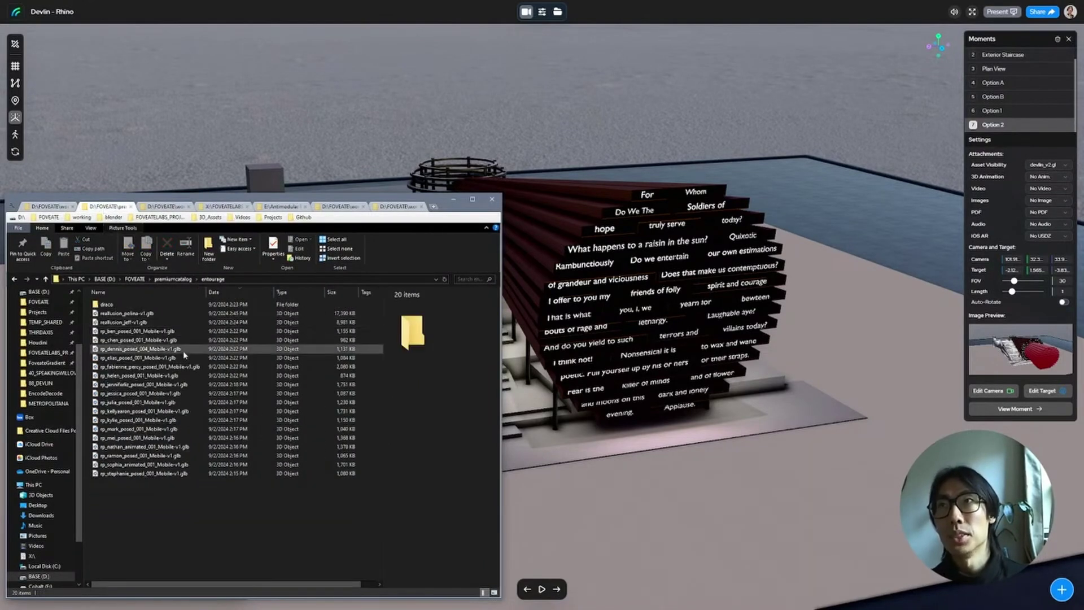
drag(185, 340, 610, 342)
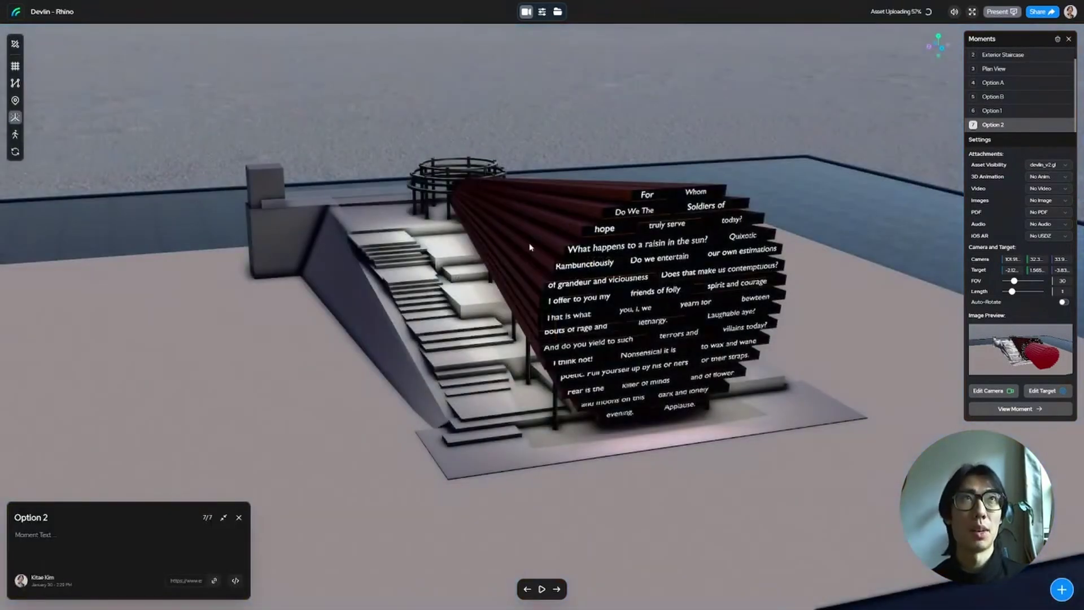
Step: Lock the devlin_v5.glb and devlin_v2.glb models in the asset list
click(557, 13)
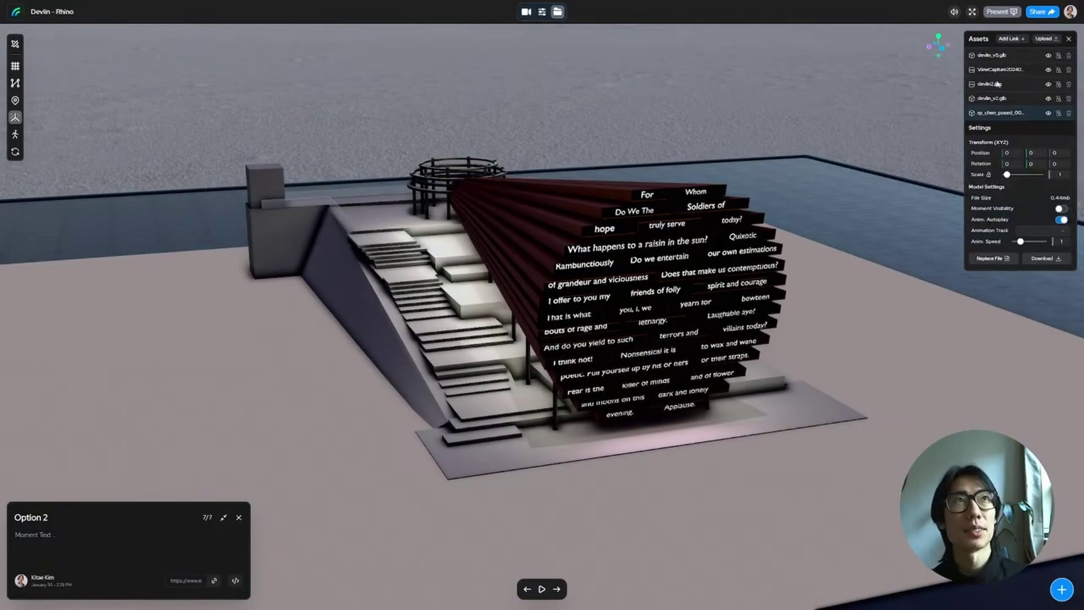
click(1059, 56)
click(1059, 101)
Step: Move the uploaded person model up to Y 6.58 and along to Z 10.42, onto the landing by the exterior stairs
click(997, 115)
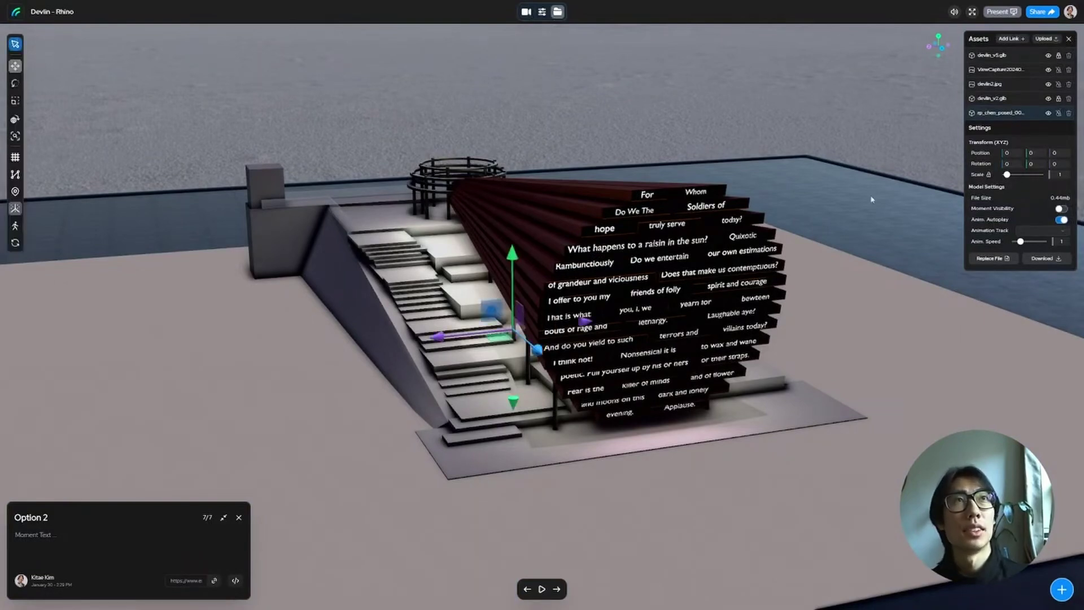
drag(507, 260, 507, 195)
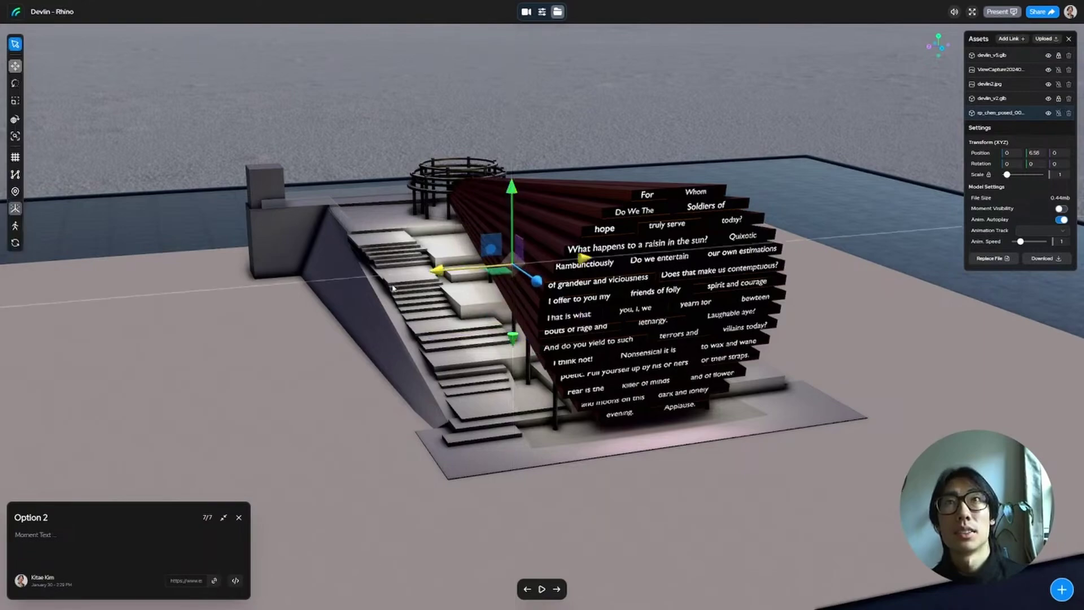
drag(433, 273, 291, 285)
scroll(406, 244, up, 5)
scroll(405, 243, up, 10)
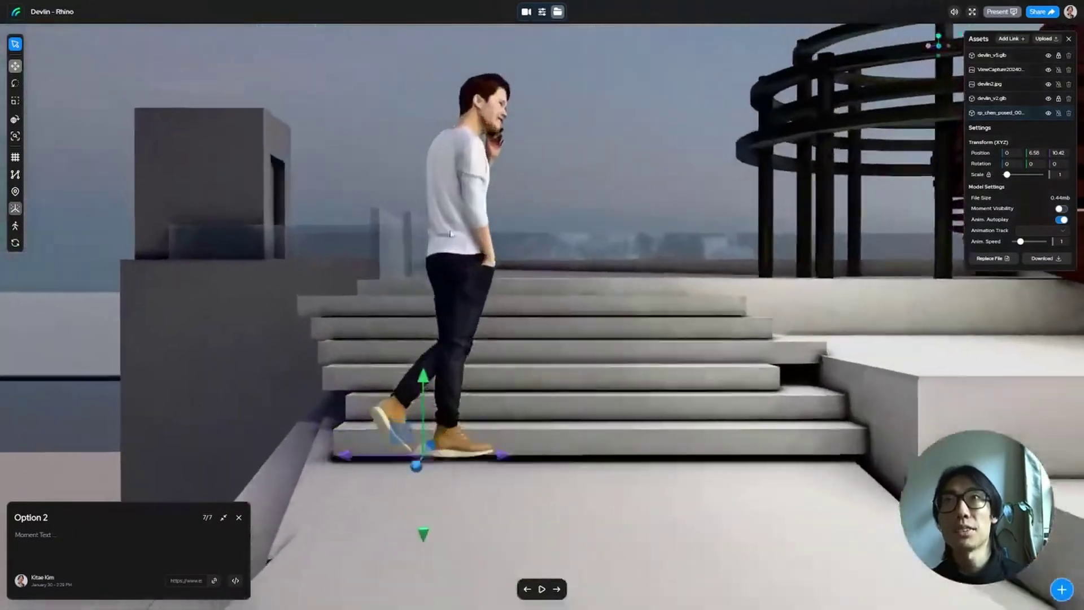
Step: Move the person model to X -3.95, Y 5.26, down onto the lower landing beside the exterior stairs
drag(450, 234, 570, 207)
scroll(570, 207, down, 5)
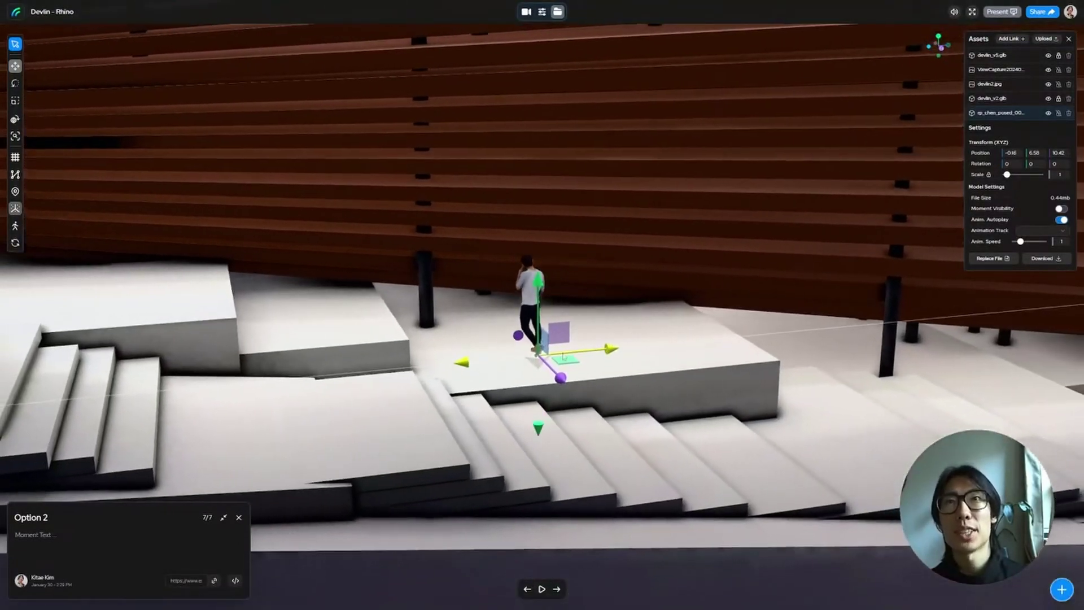
drag(572, 338, 345, 398)
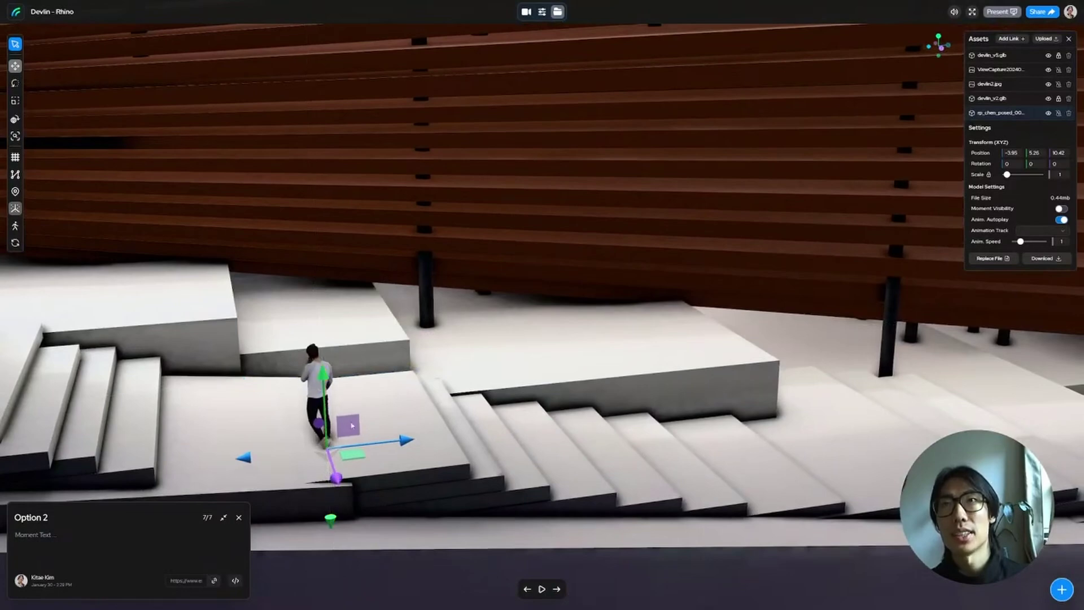
Step: Rotate the person model about 74.2 degrees around Y, adjust its height to Y 5.34 and deselect it
key(e)
drag(350, 477, 323, 386)
key(w)
click(483, 369)
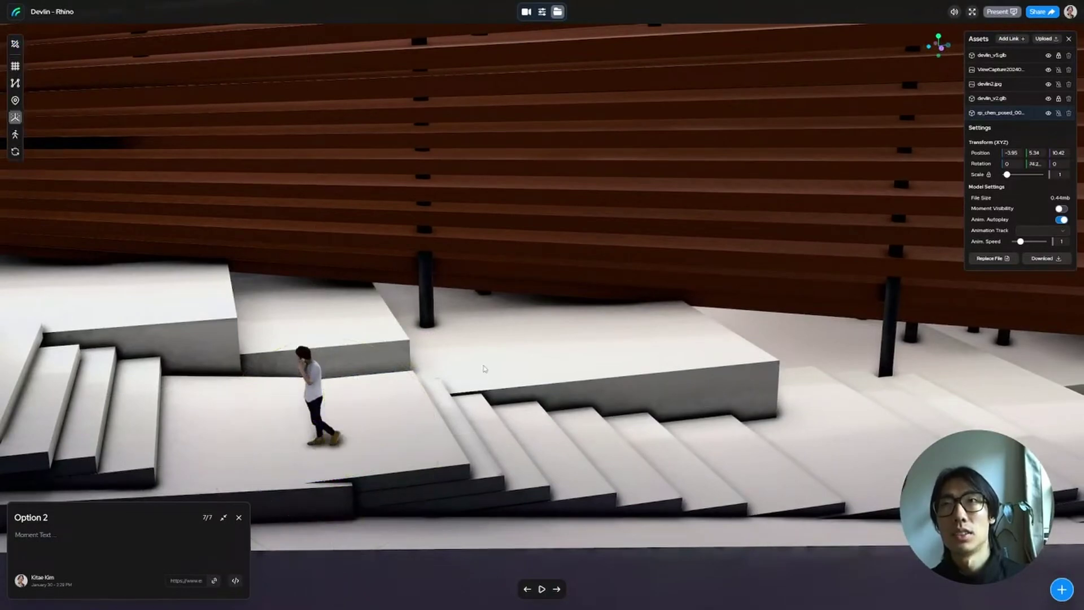
Step: Add a moment framing the pavilion from above, beyond the ring structure, and title it "Top of Pavilion"
scroll(485, 369, down, 5)
scroll(502, 354, down, 10)
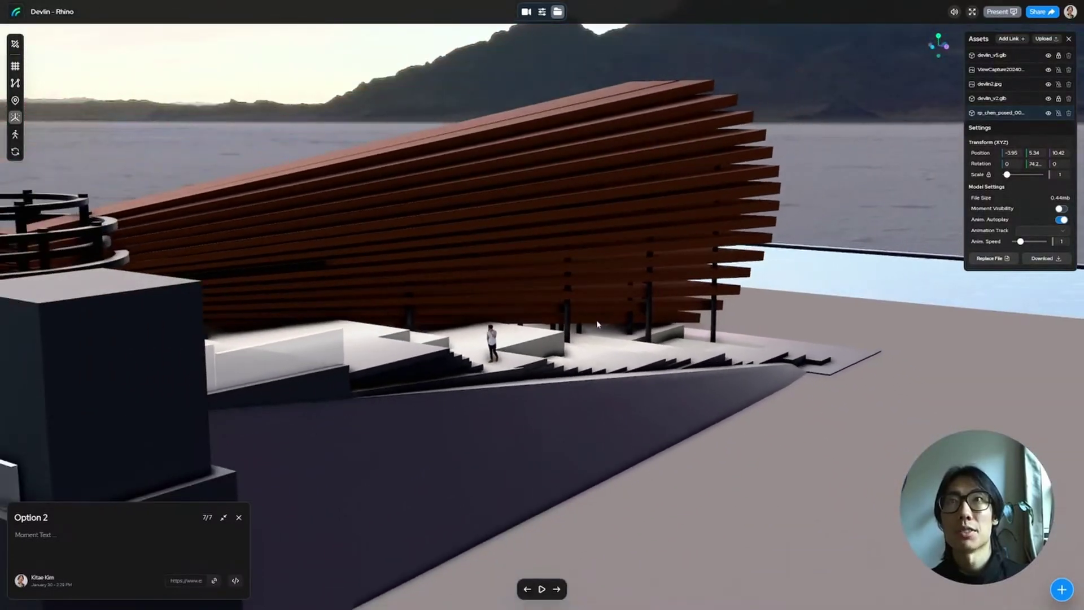
drag(598, 324, 526, 268)
right_drag(526, 269, 532, 274)
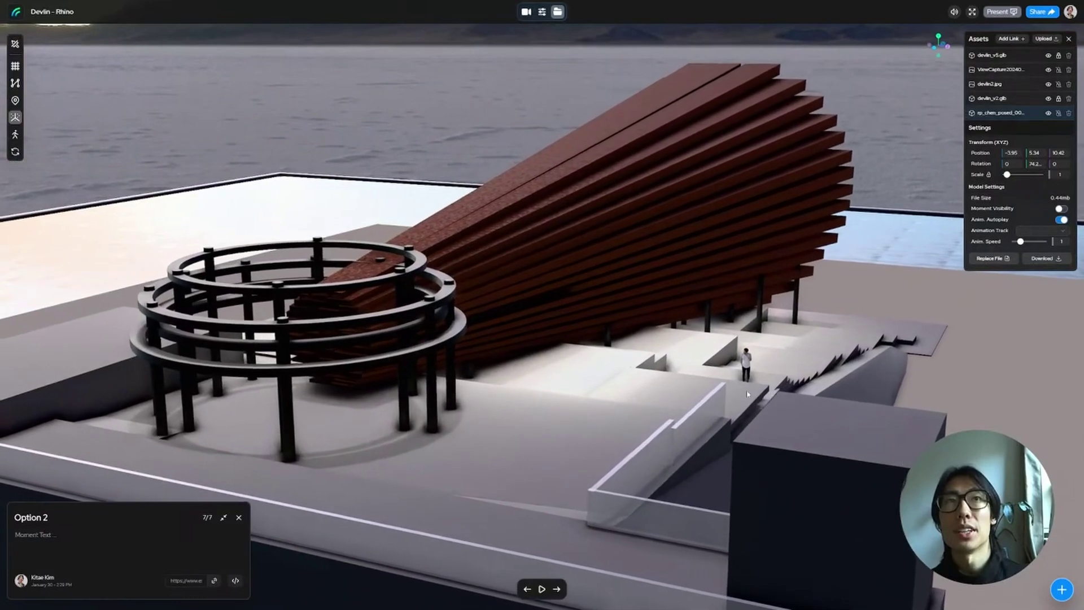
click(1062, 590)
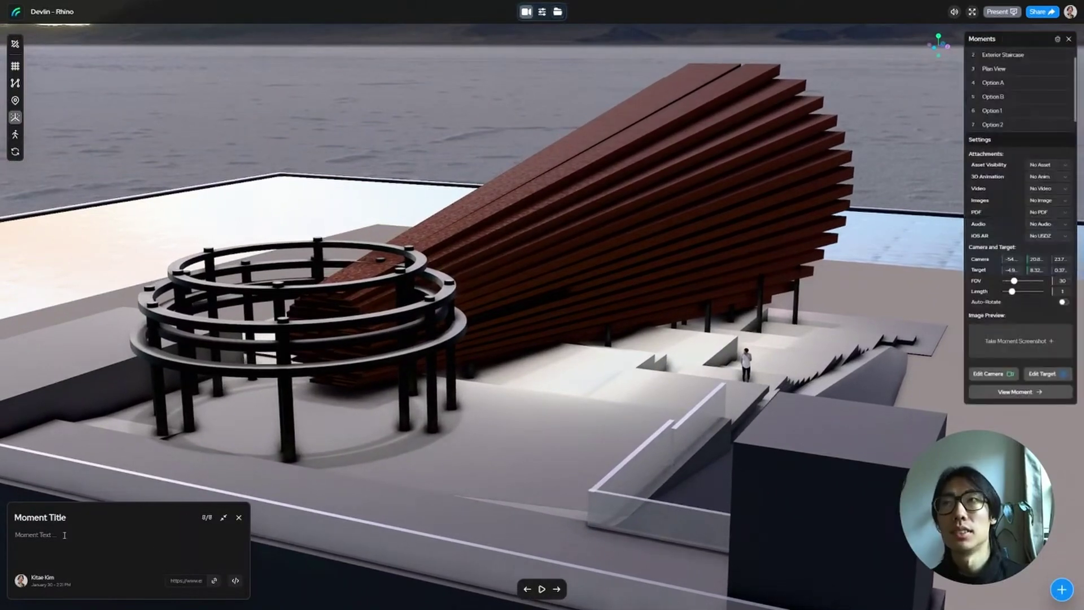
triple_click(62, 517)
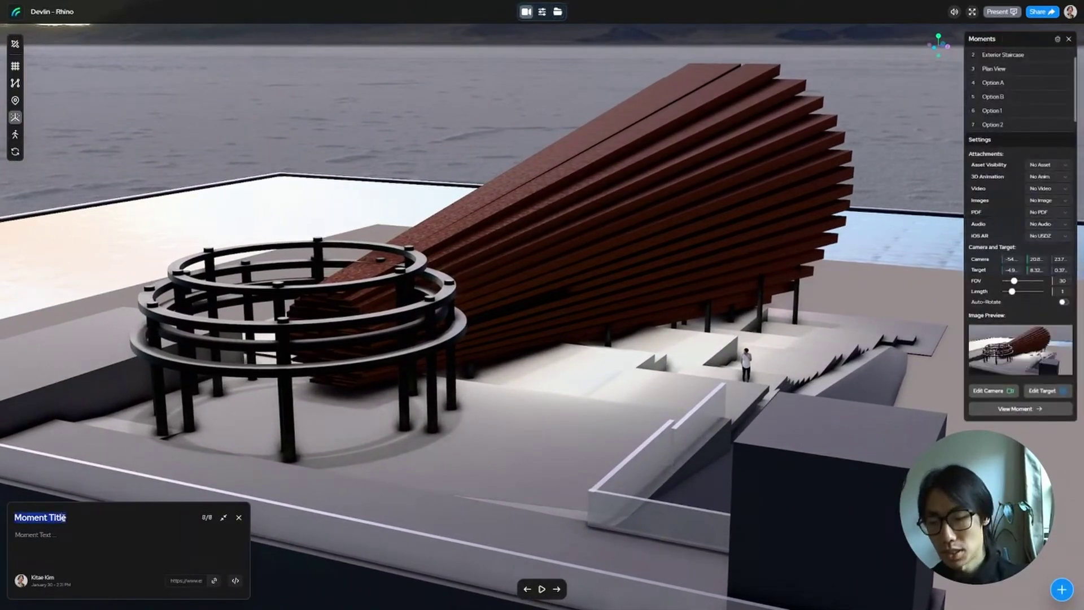
text(Top of Pavi)
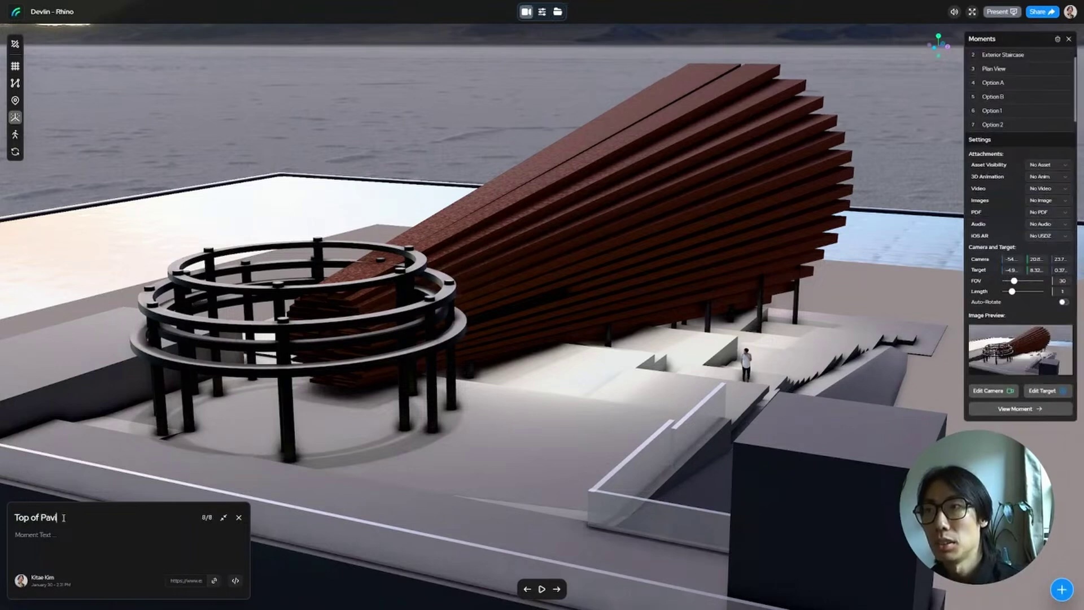
text(lion)
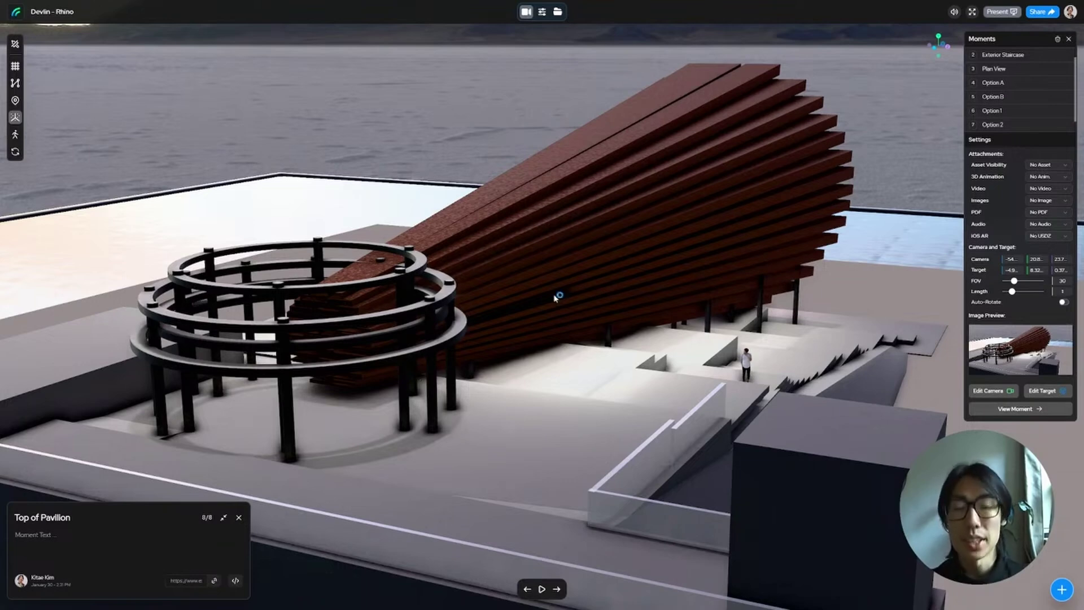
Step: Leave full screen and enable the share link in the scene's sharing settings
key(Escape)
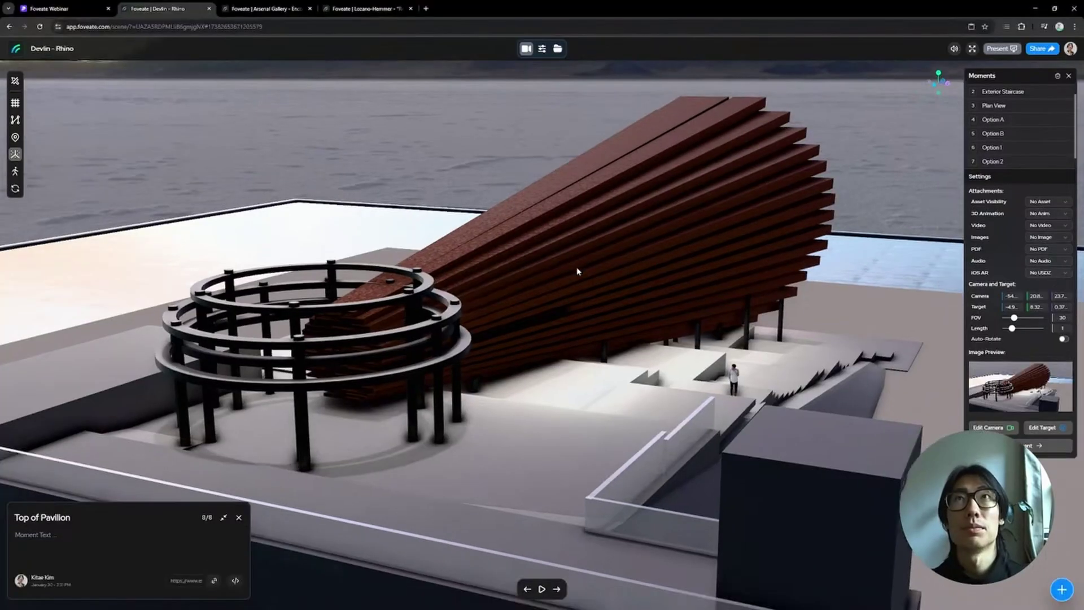
click(136, 24)
click(478, 172)
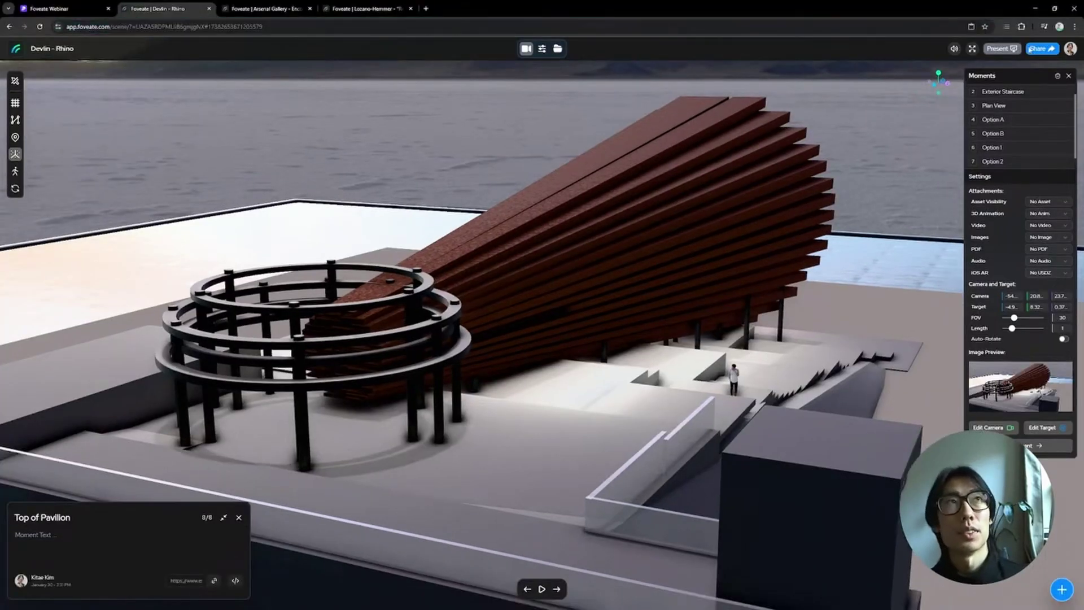
click(1044, 49)
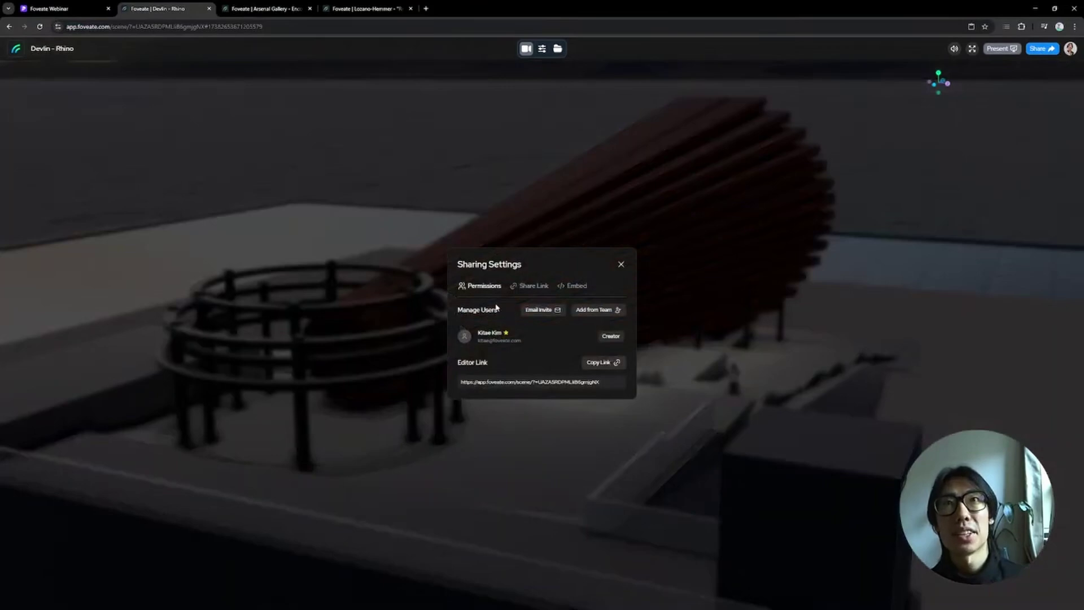
click(530, 287)
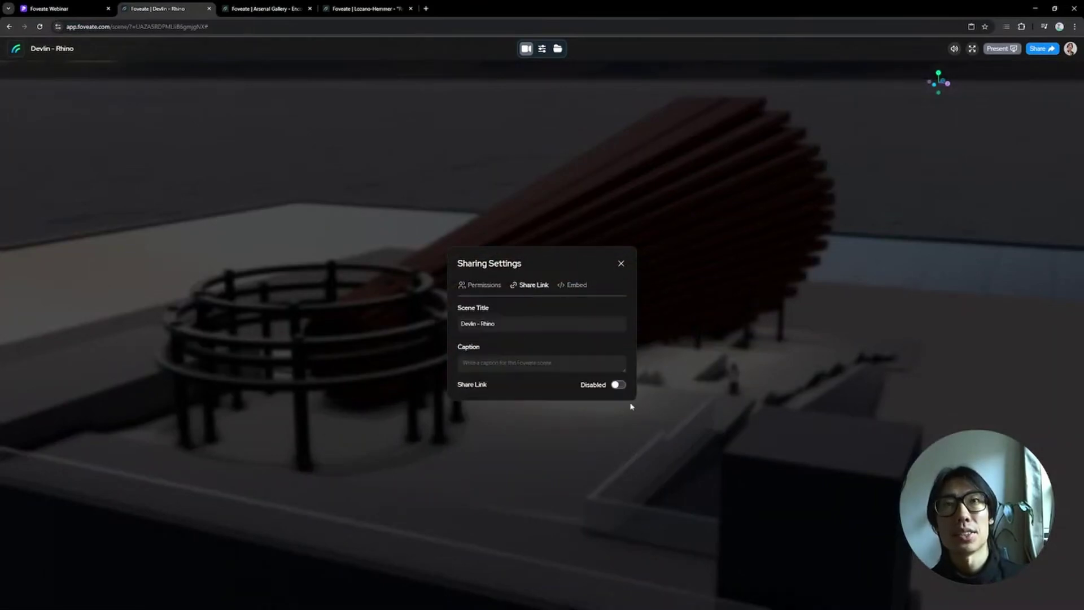
click(620, 385)
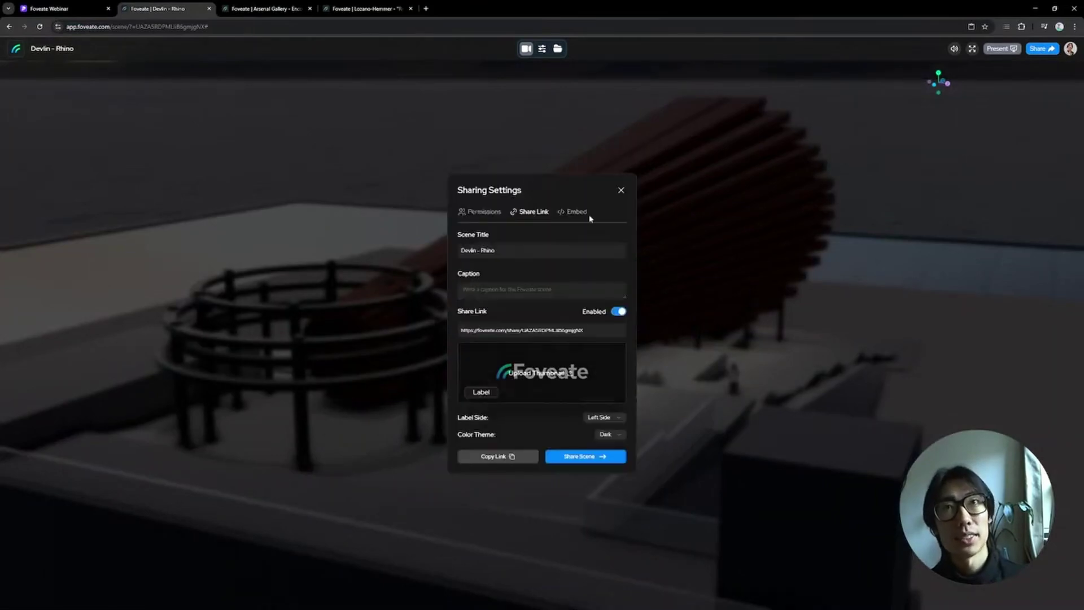
Step: Add a team member to the scene's permitted users, and view the email invitation form without sending it
click(464, 212)
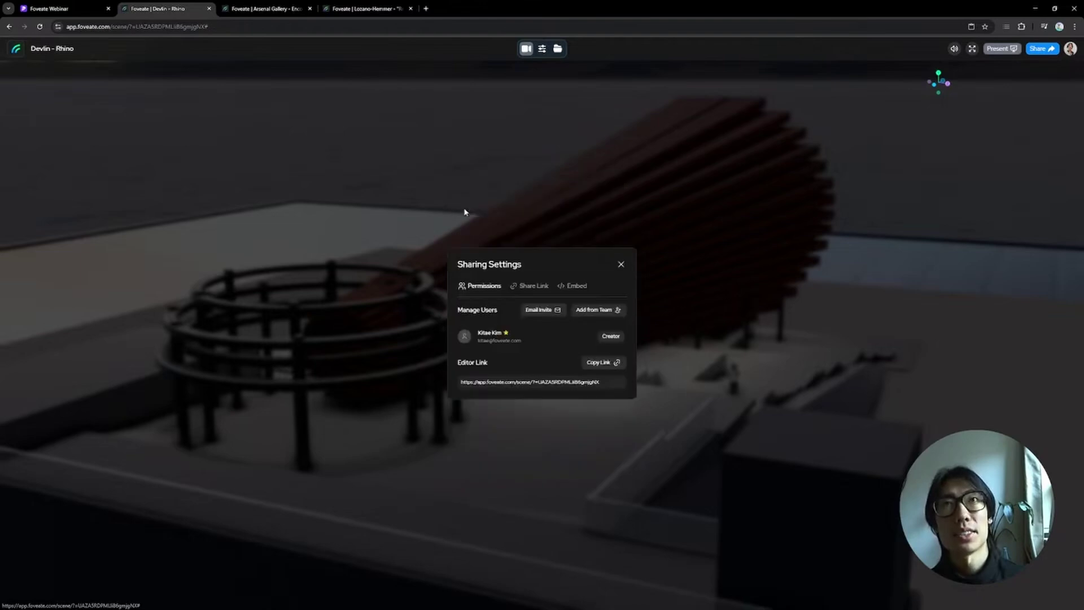
click(610, 313)
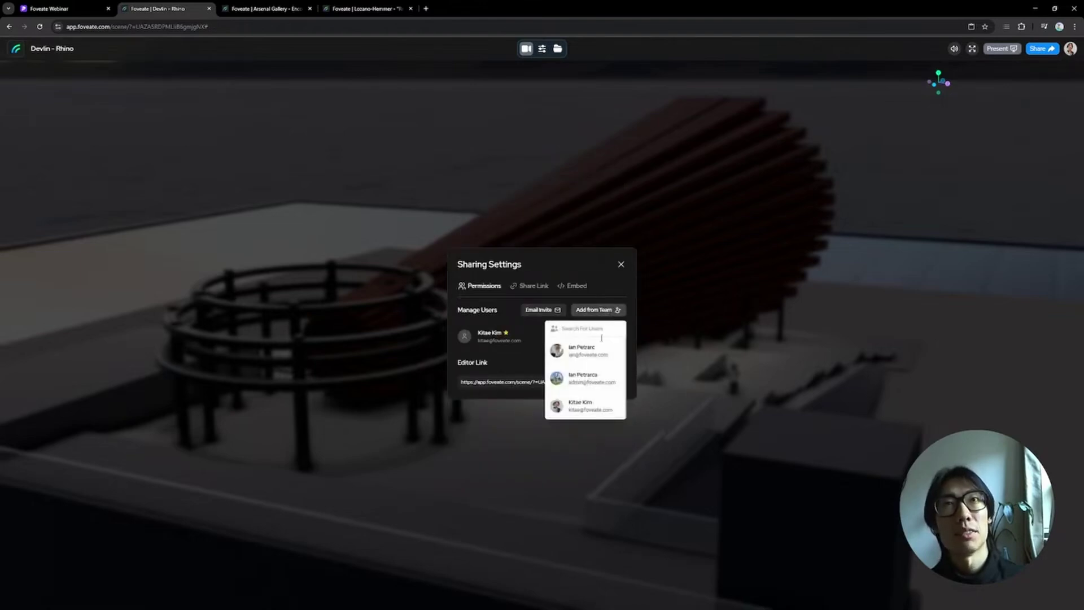
click(584, 350)
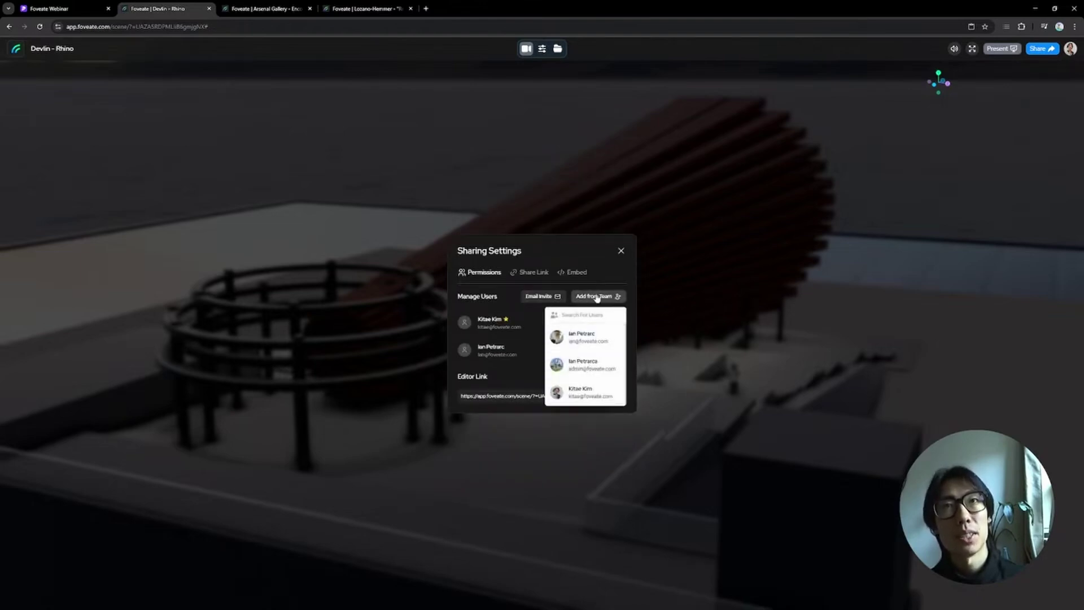
click(553, 296)
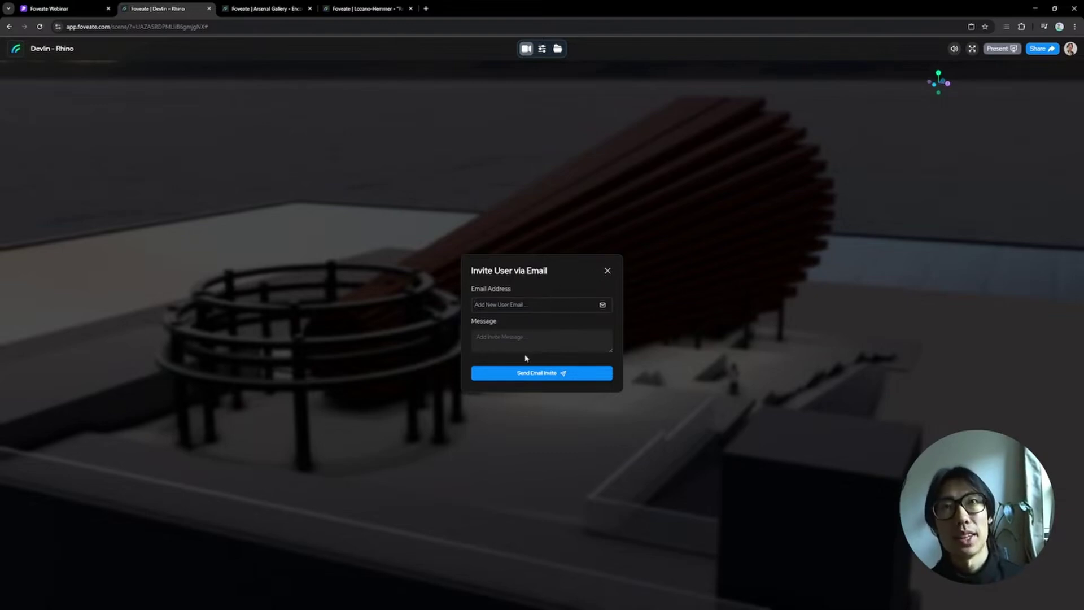
click(607, 273)
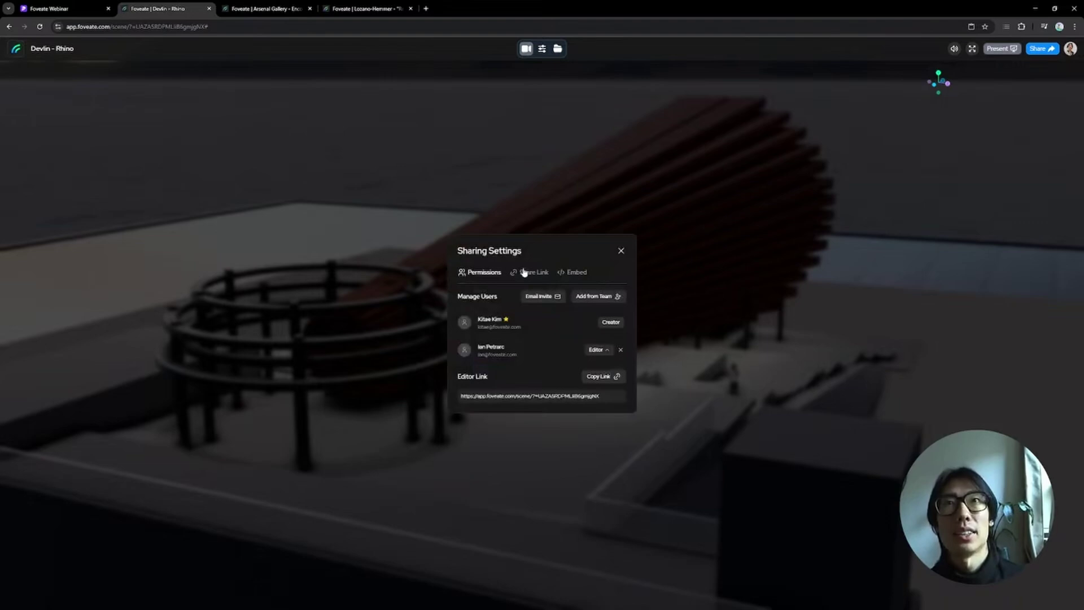
Step: Preview the scene's public share page, then close it and the sharing settings
key(ctrl+l)
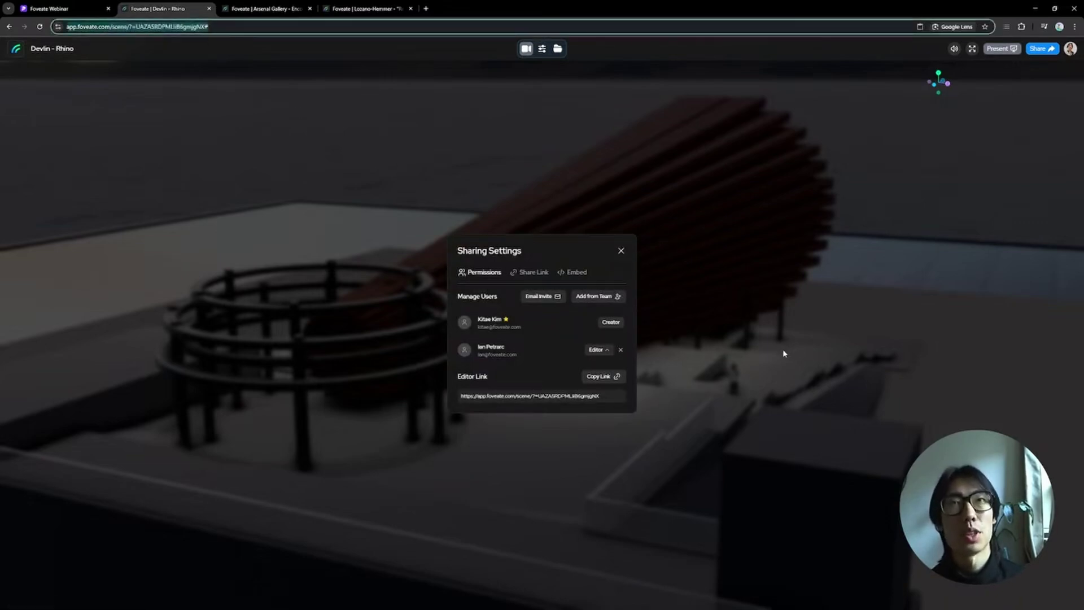
click(540, 278)
click(540, 274)
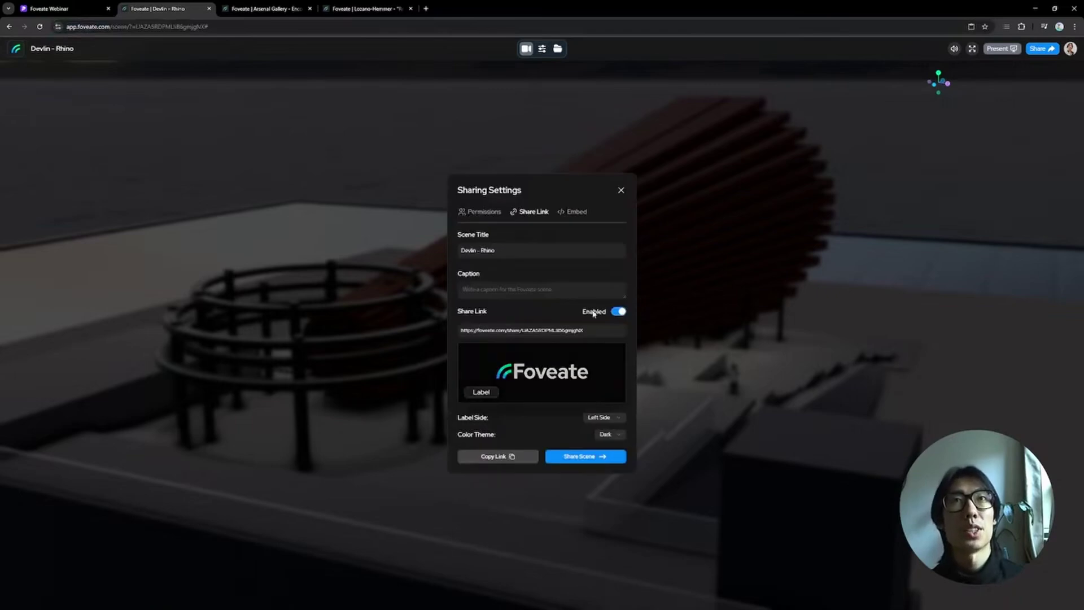
click(577, 454)
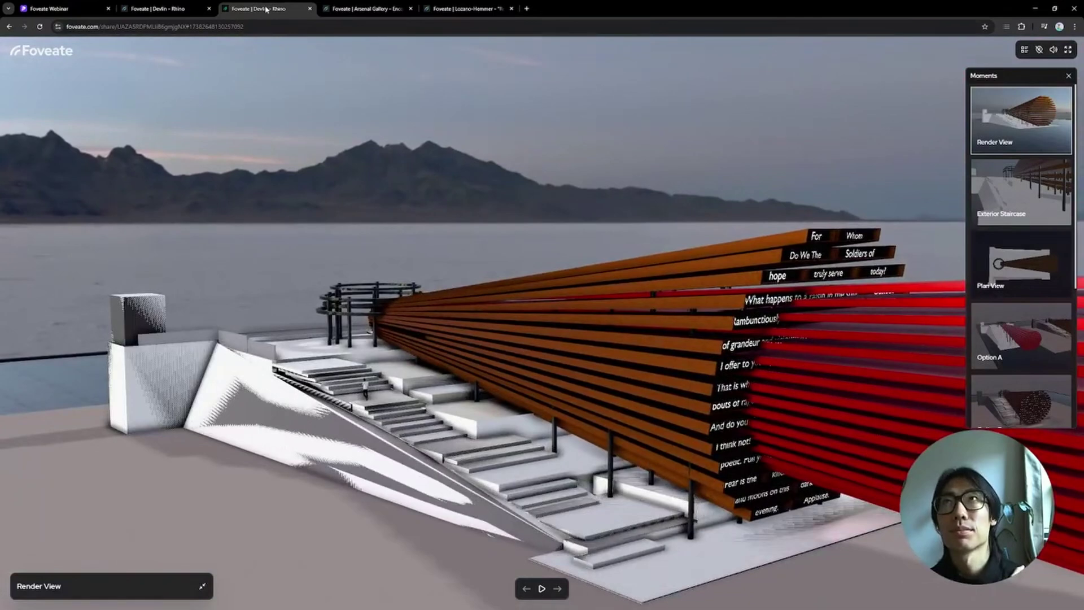
middle_click(265, 9)
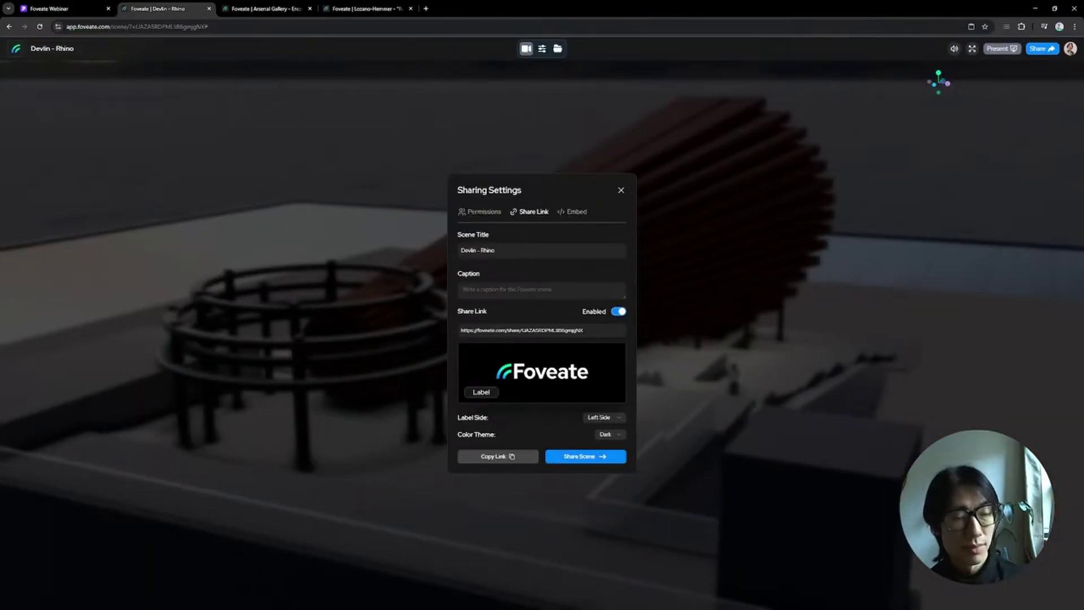
click(621, 191)
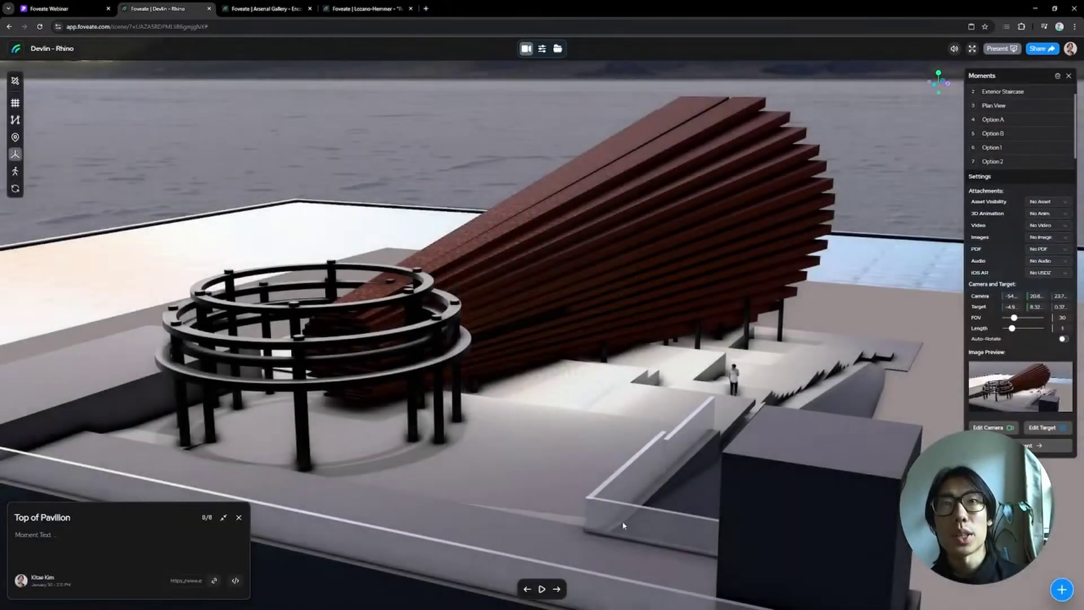
Step: Step through the Render View, Exterior Staircase and Plan View moments and examine the devlin_v5.glb asset for the missing building
click(557, 589)
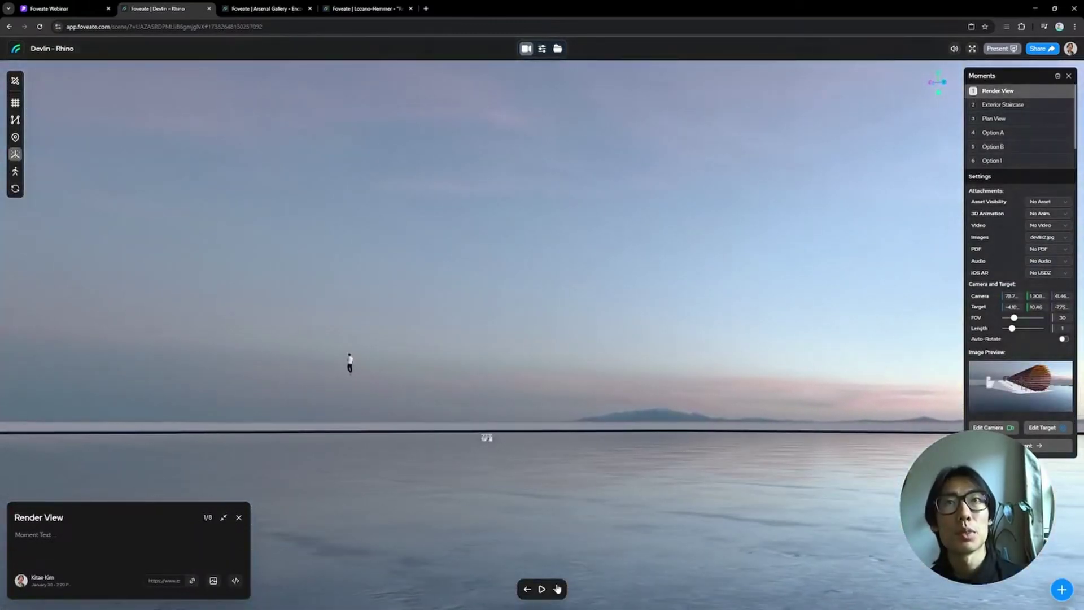
click(558, 589)
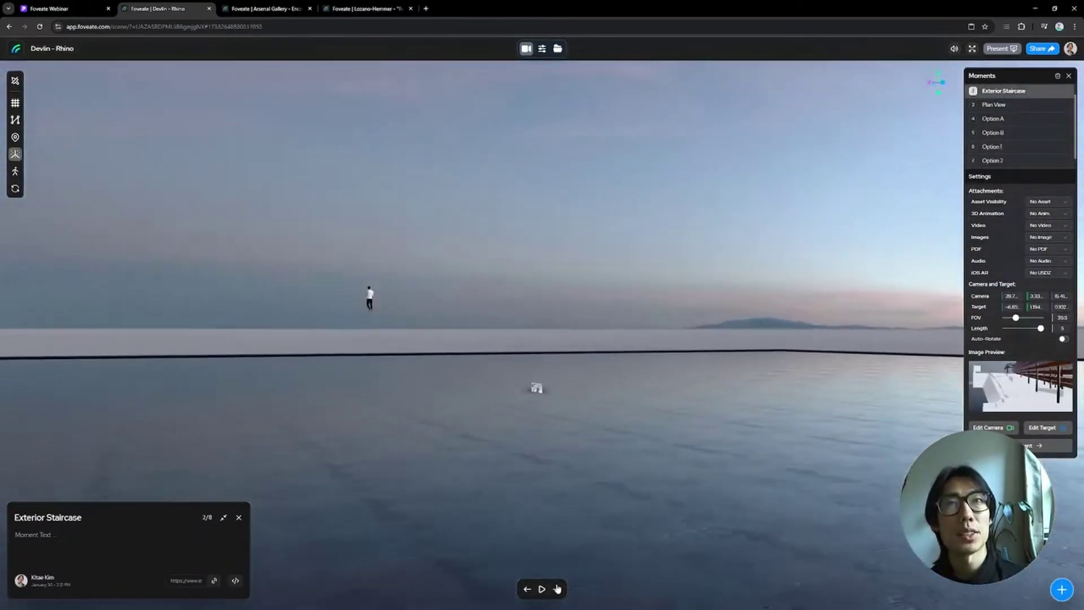
click(557, 589)
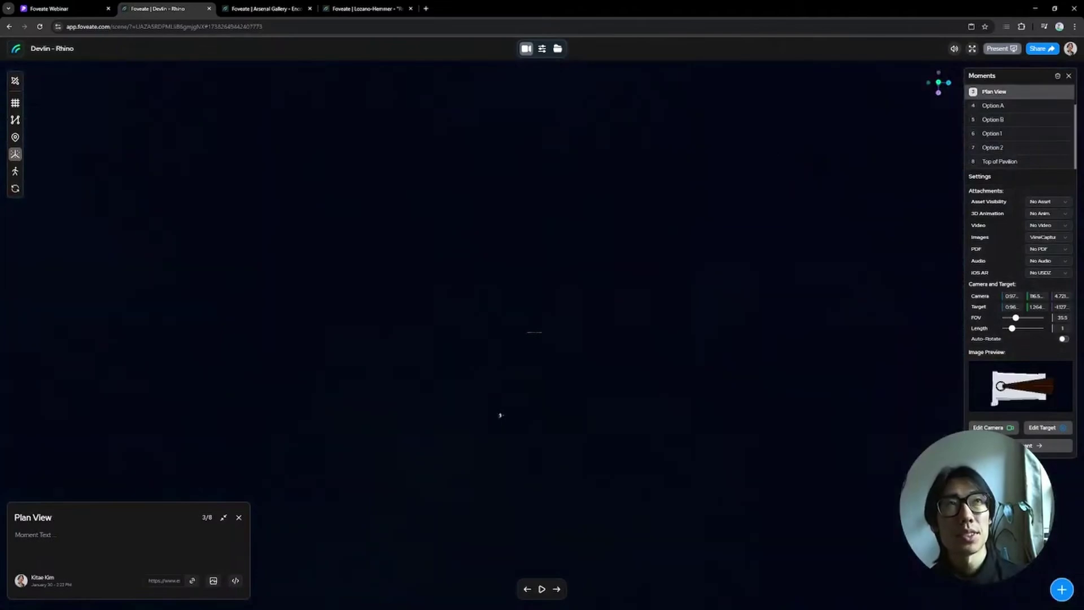
click(558, 49)
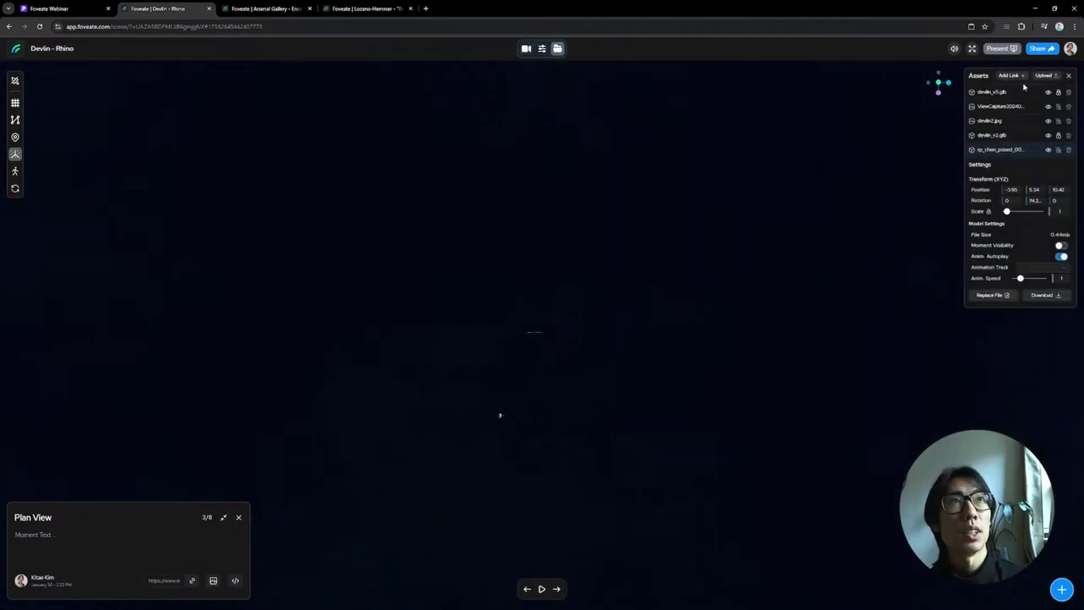
click(997, 97)
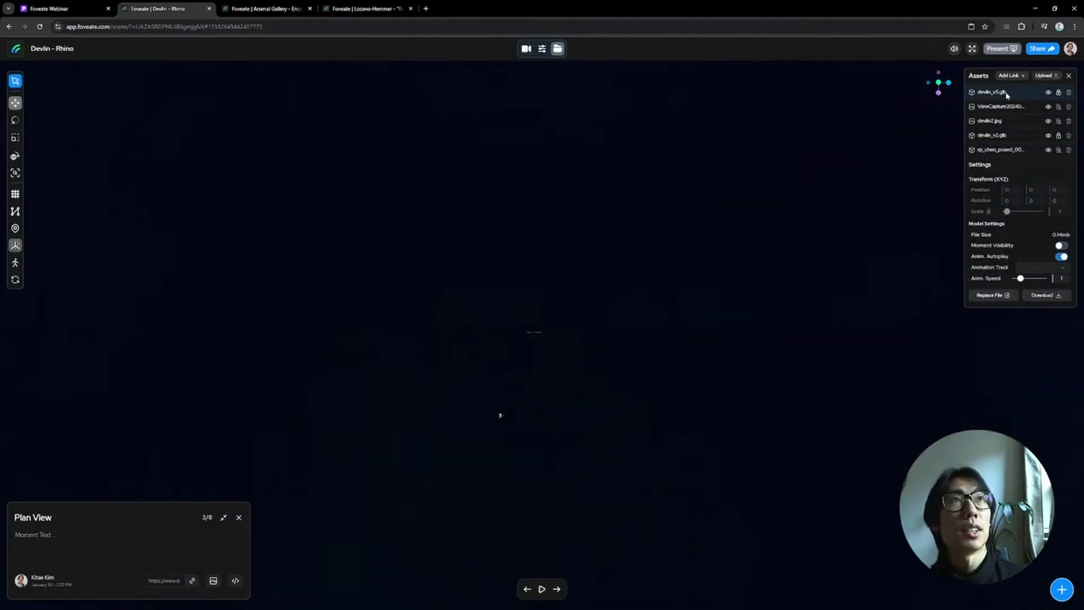
click(541, 589)
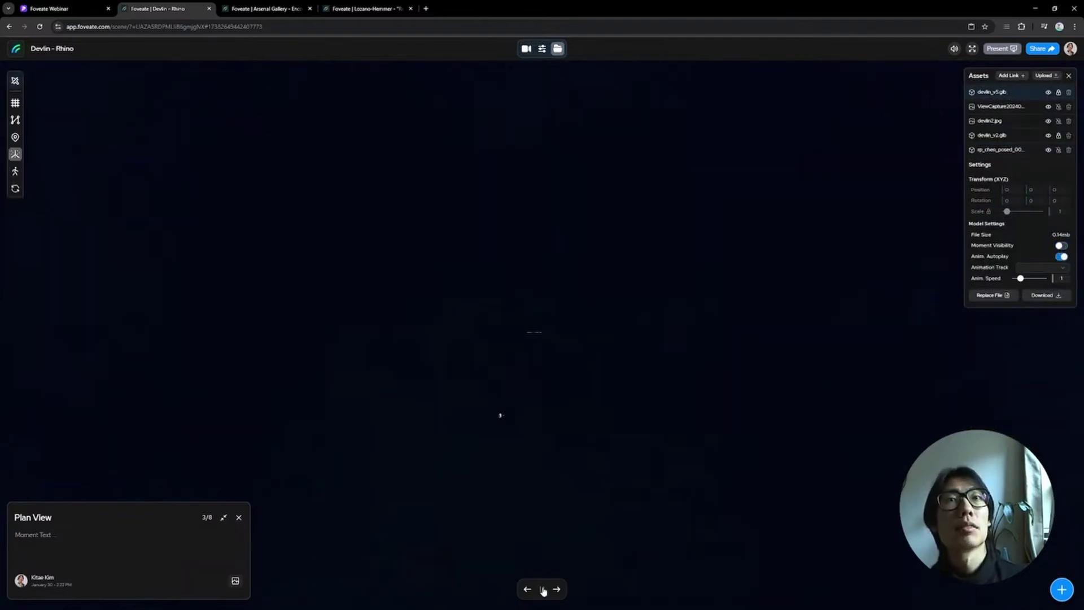
click(528, 589)
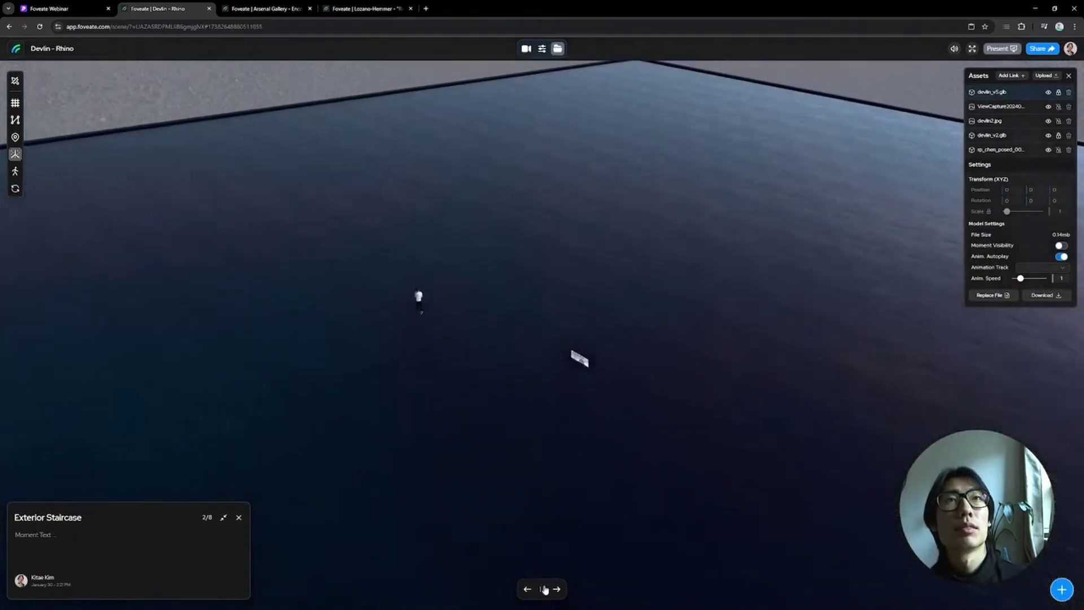
click(544, 589)
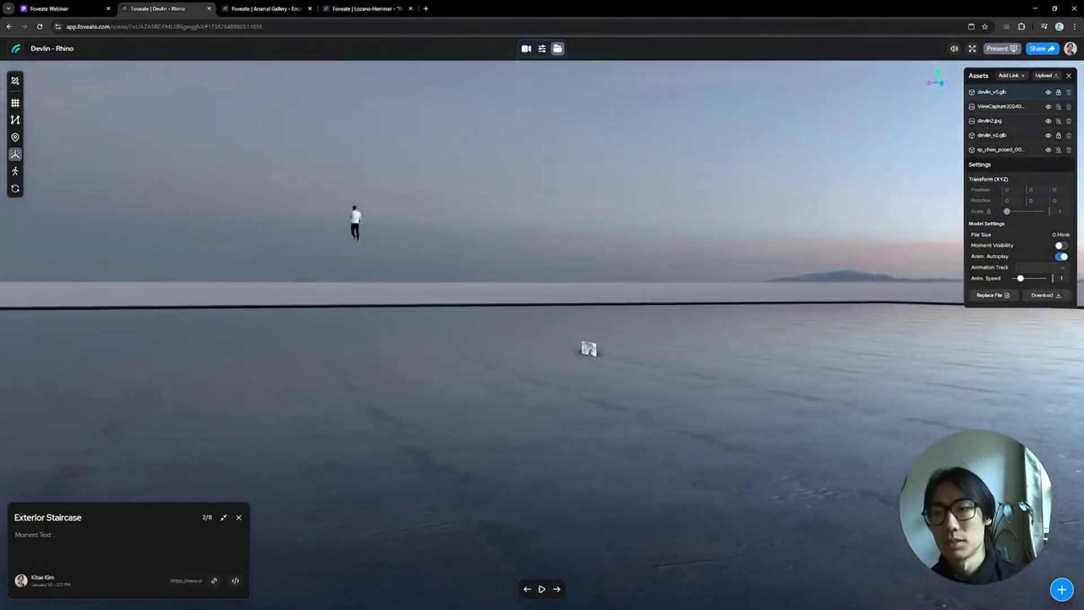
Step: Add the devlin_v2.glb model from the 88_DEVLIN folder to the scene to restore the building in the Exterior Staircase moment
key(alt+Tab)
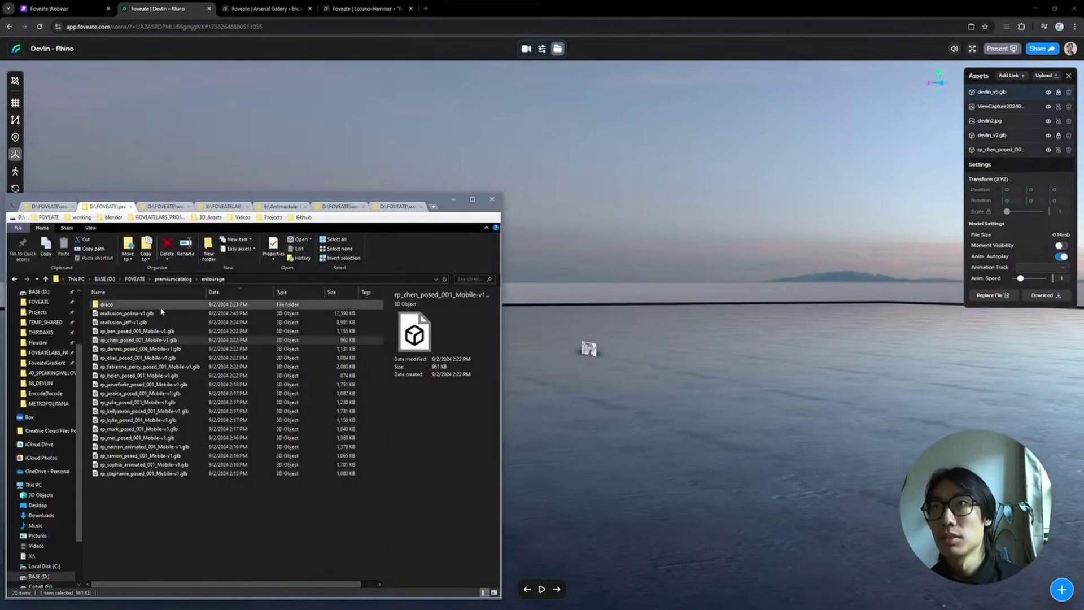
click(166, 207)
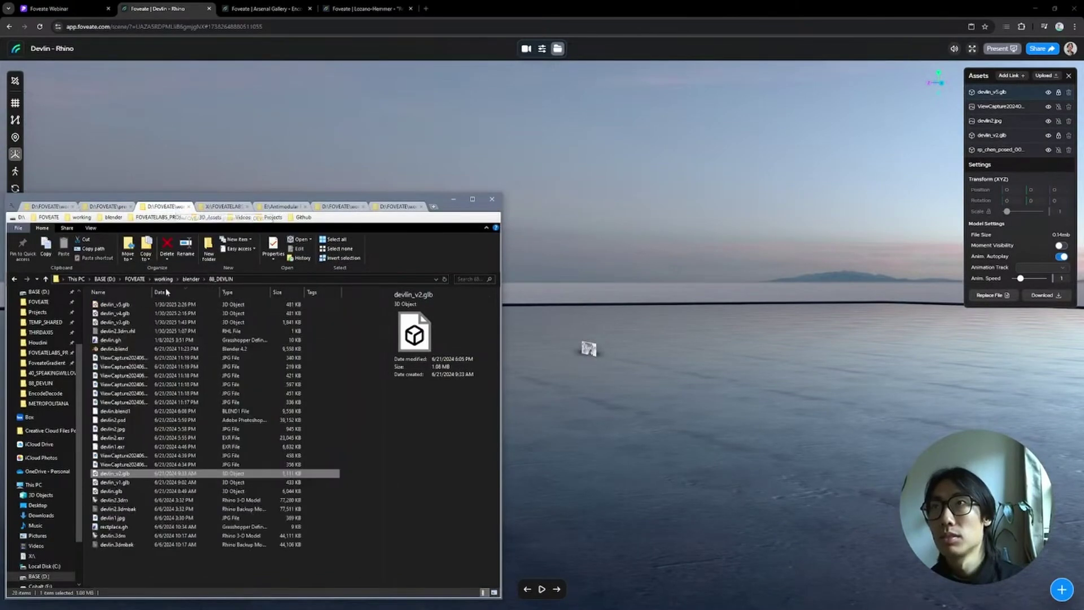
drag(140, 307, 222, 312)
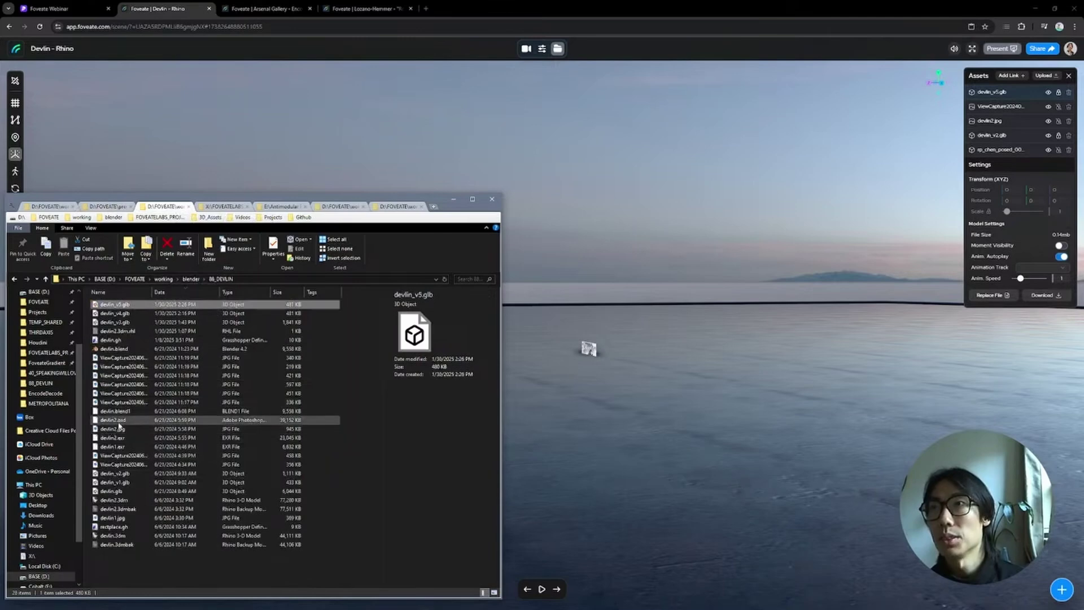
drag(124, 482, 581, 224)
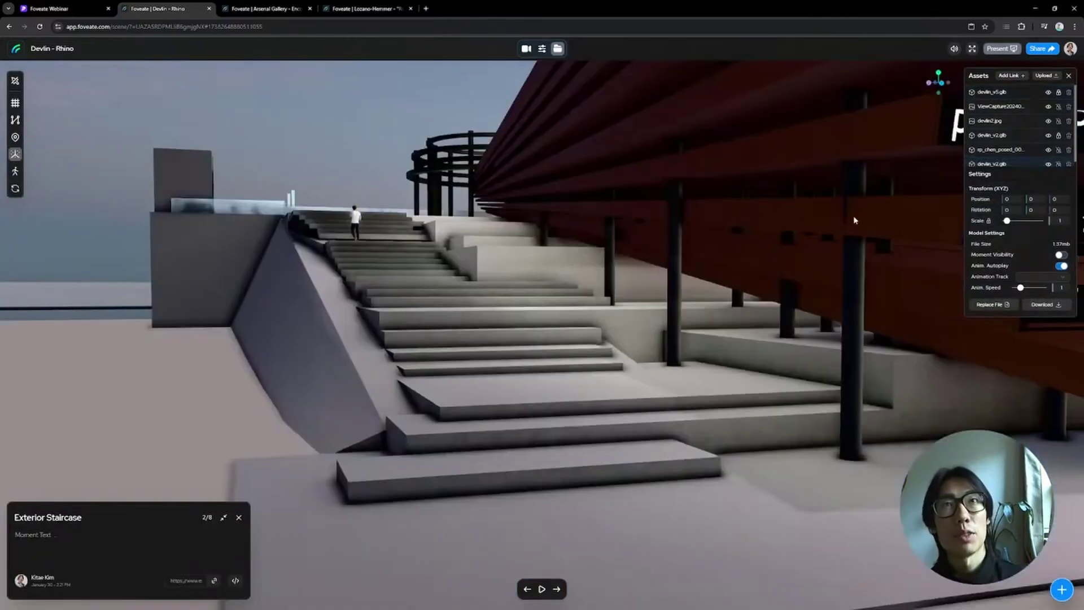
scroll(841, 226, down, 5)
drag(659, 252, 674, 280)
Step: Set the Plan View moment's field of view to 51.4 and length to 4.3, and replay the transition from Exterior Staircase
click(557, 589)
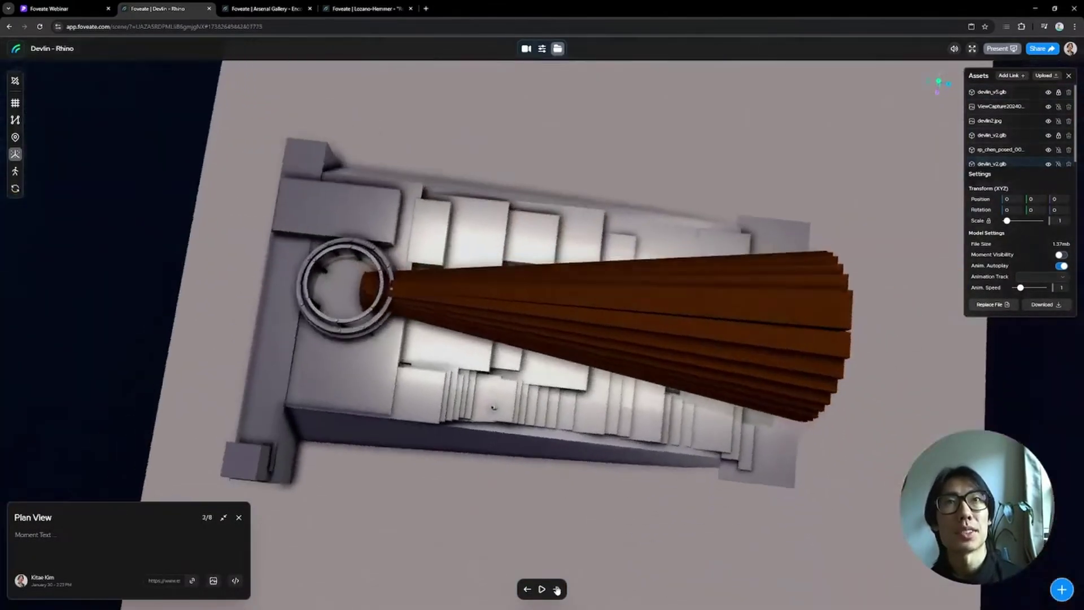
click(526, 49)
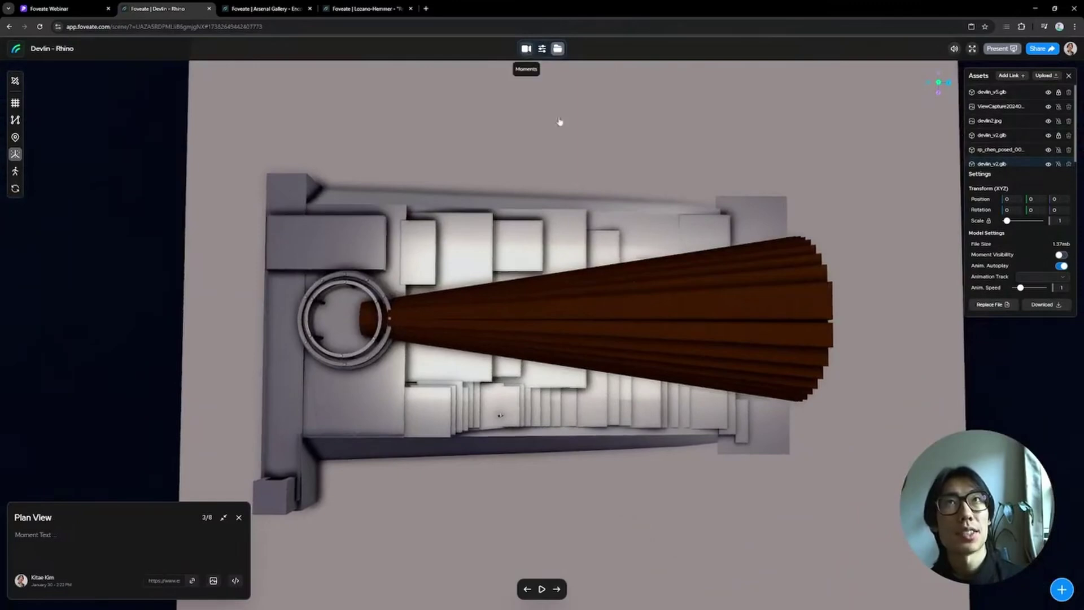
click(1021, 318)
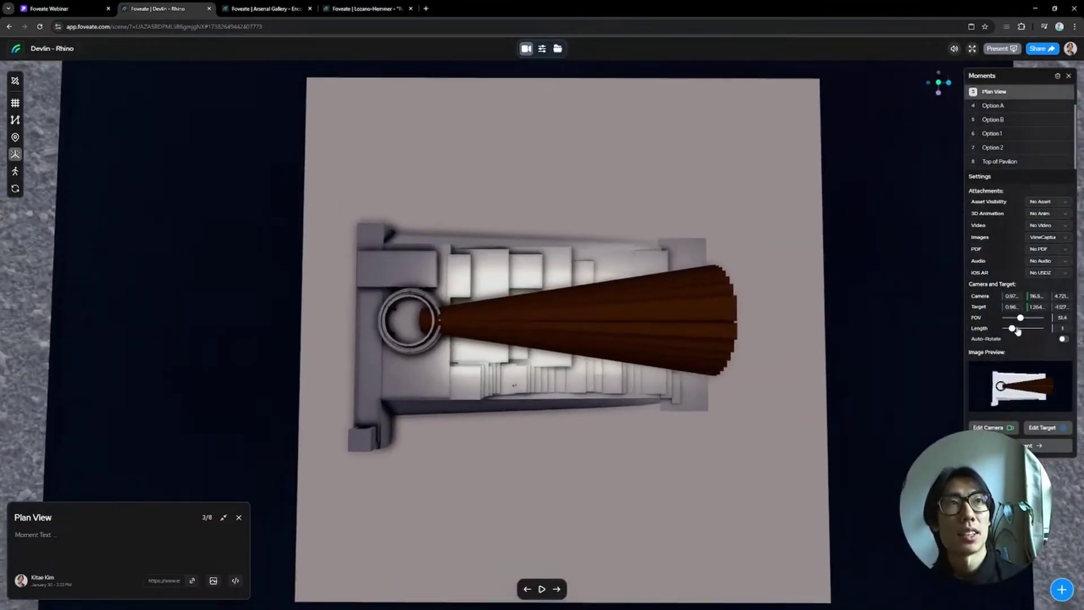
drag(1016, 329, 1036, 328)
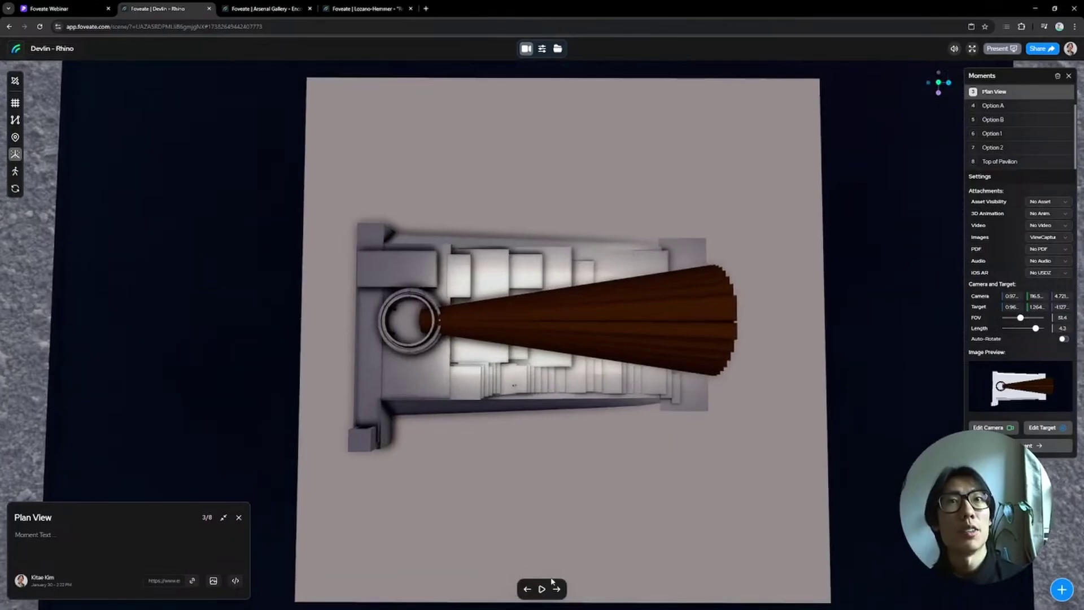
click(527, 589)
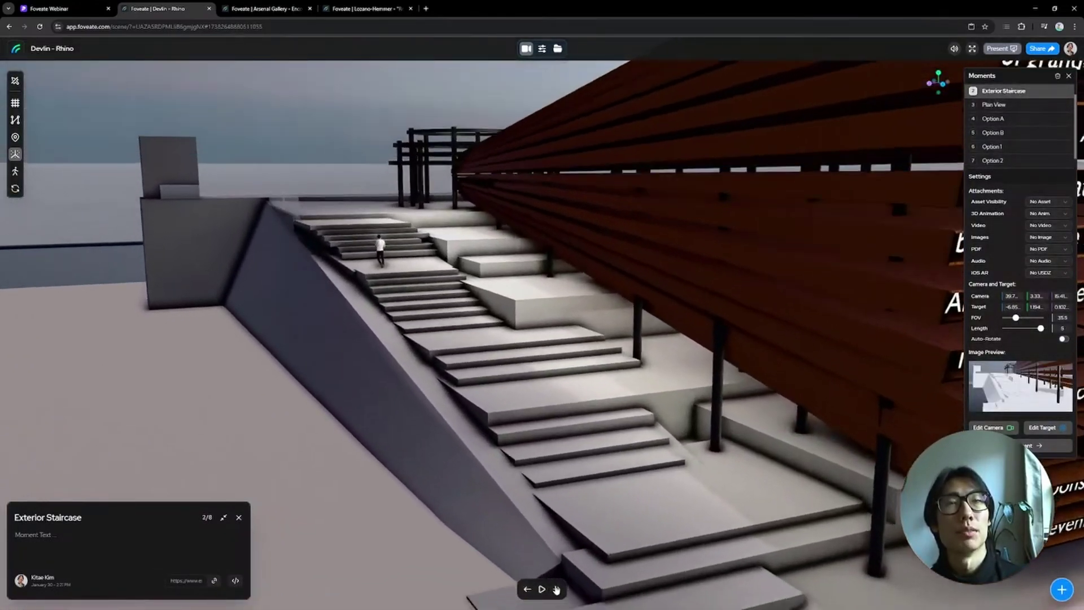
click(556, 588)
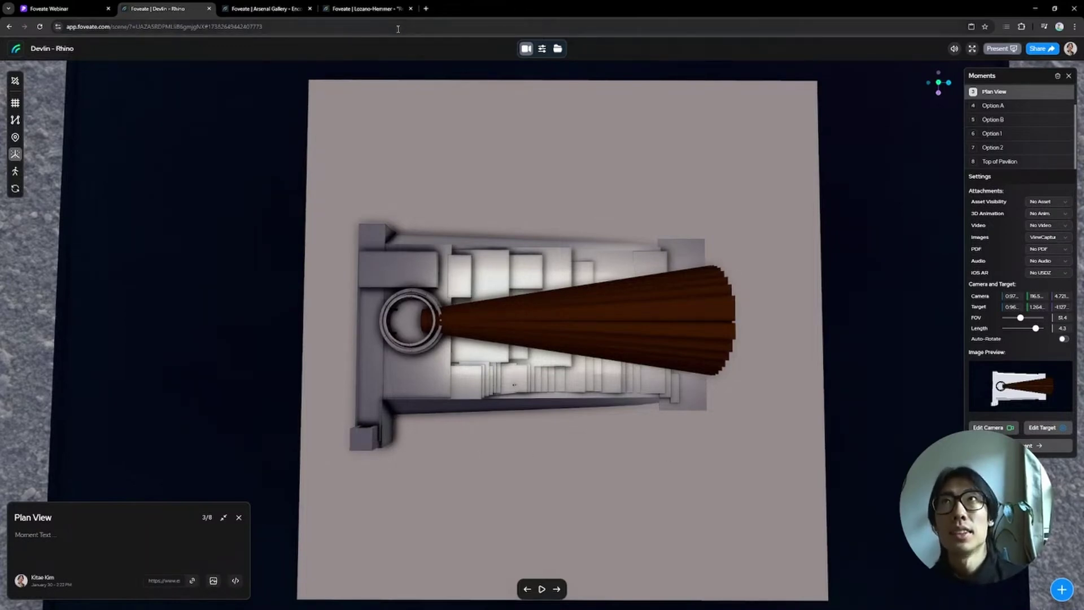
Step: Disable the scene's ground and set the environment blur to 0.09
click(715, 26)
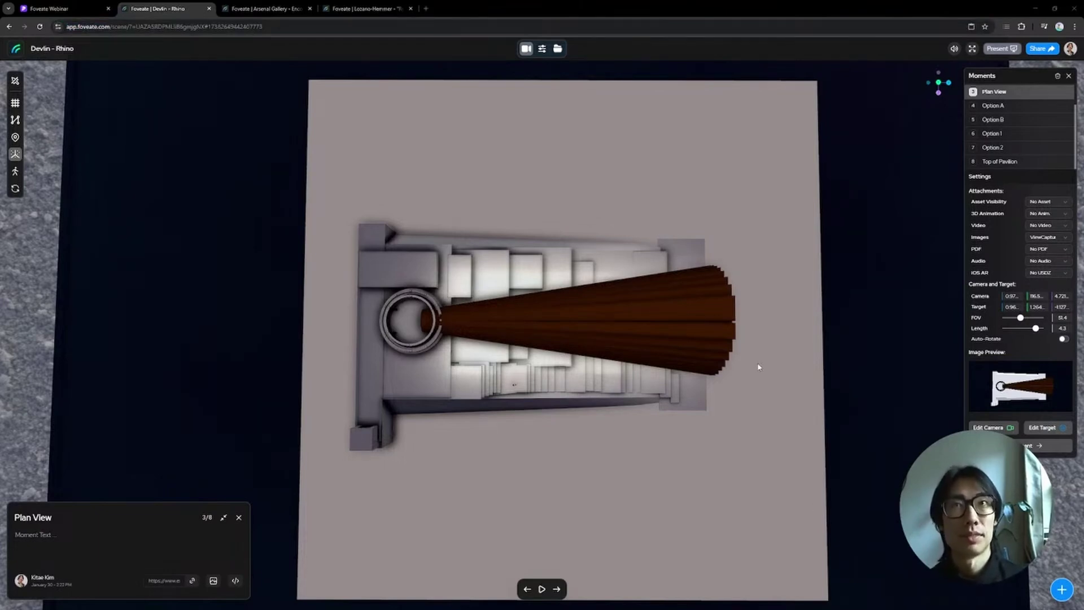
drag(758, 367, 597, 253)
click(542, 49)
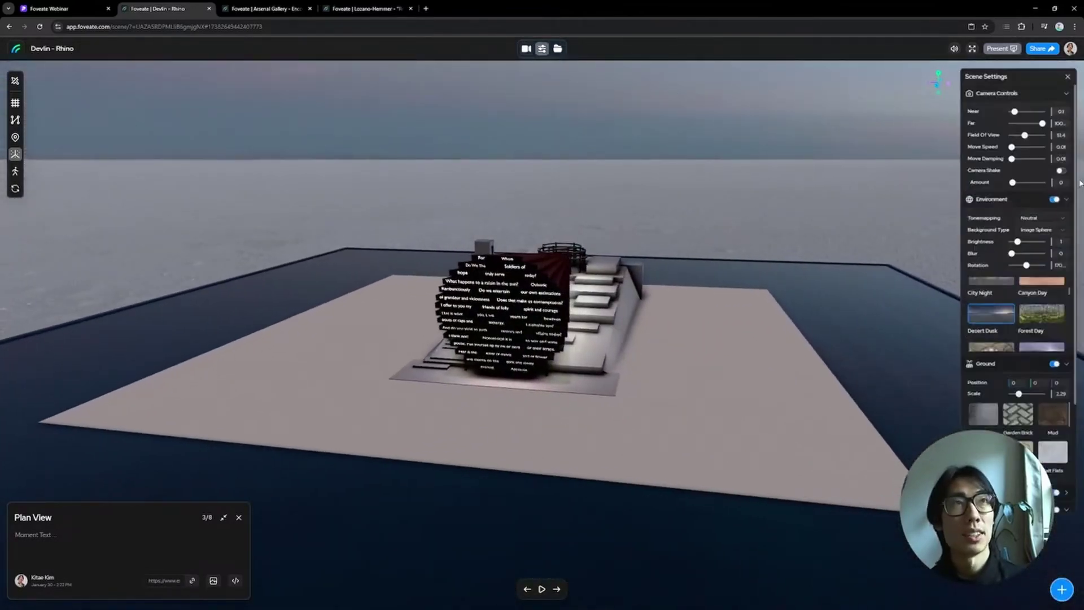
click(1054, 364)
click(1026, 367)
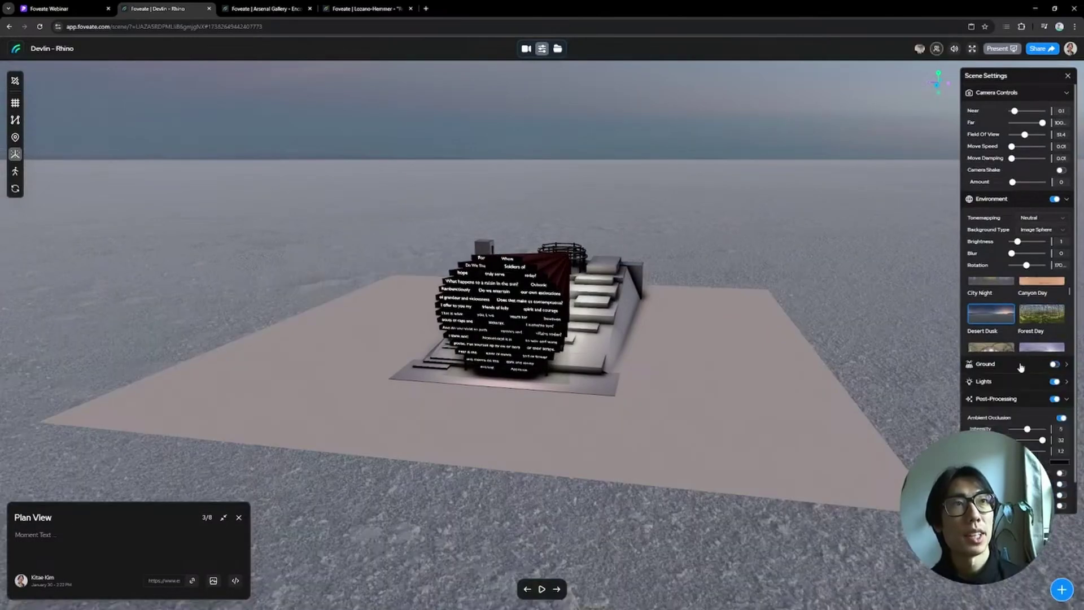
click(1021, 367)
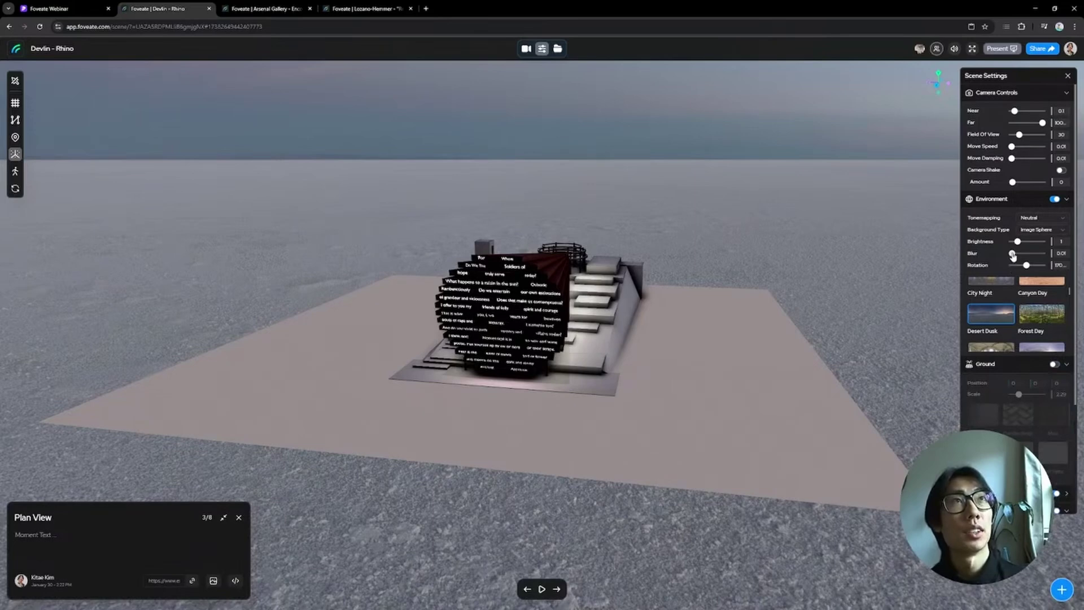
drag(1012, 254, 1014, 253)
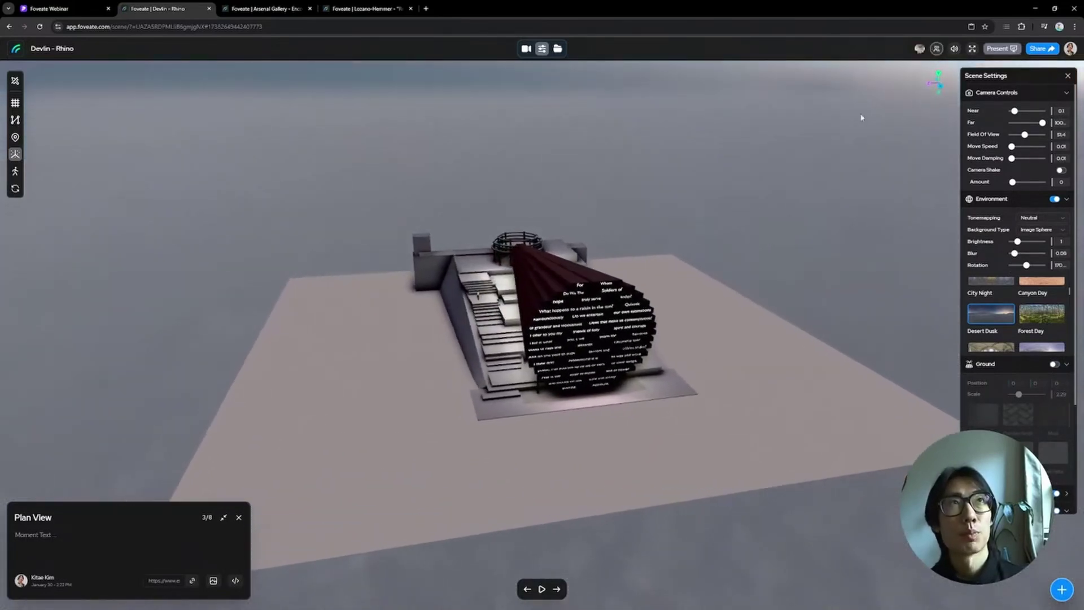
Step: Show collaborators in the scene and jump to the other collaborator's viewpoint
click(936, 48)
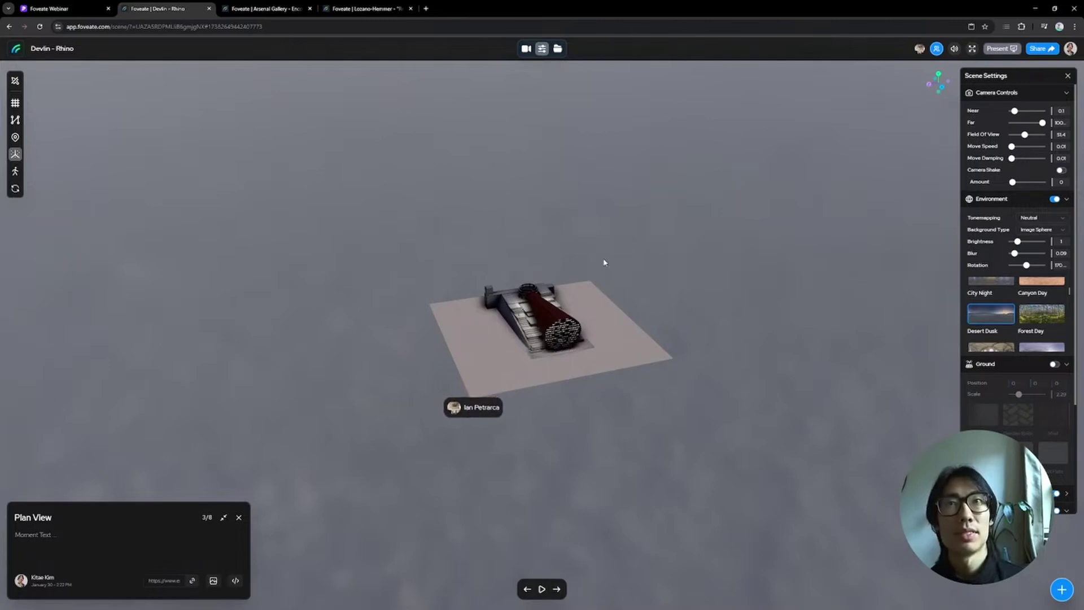
click(487, 410)
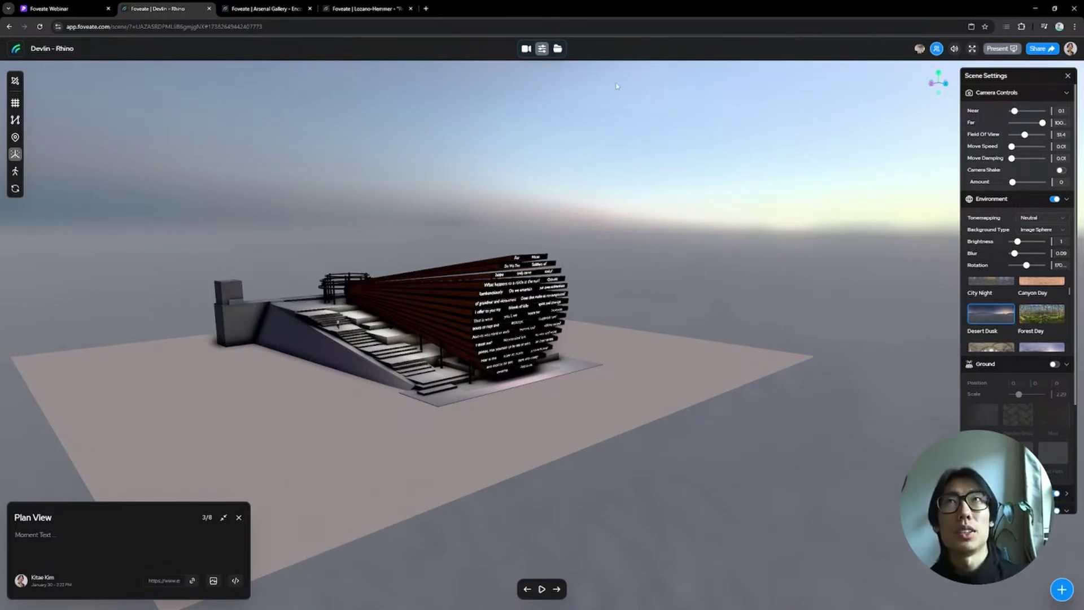
Step: Present the scene live to collaborators, orbiting the building and stepping through the Option A and Option B moments, and end the presentation
click(1003, 50)
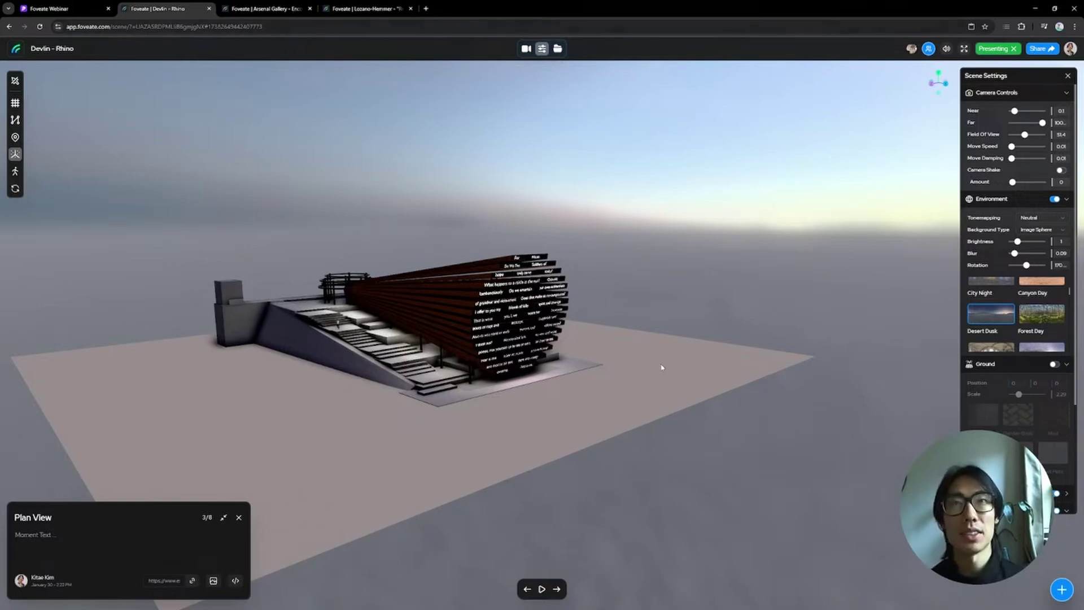
drag(649, 365, 627, 379)
scroll(377, 356, up, 7)
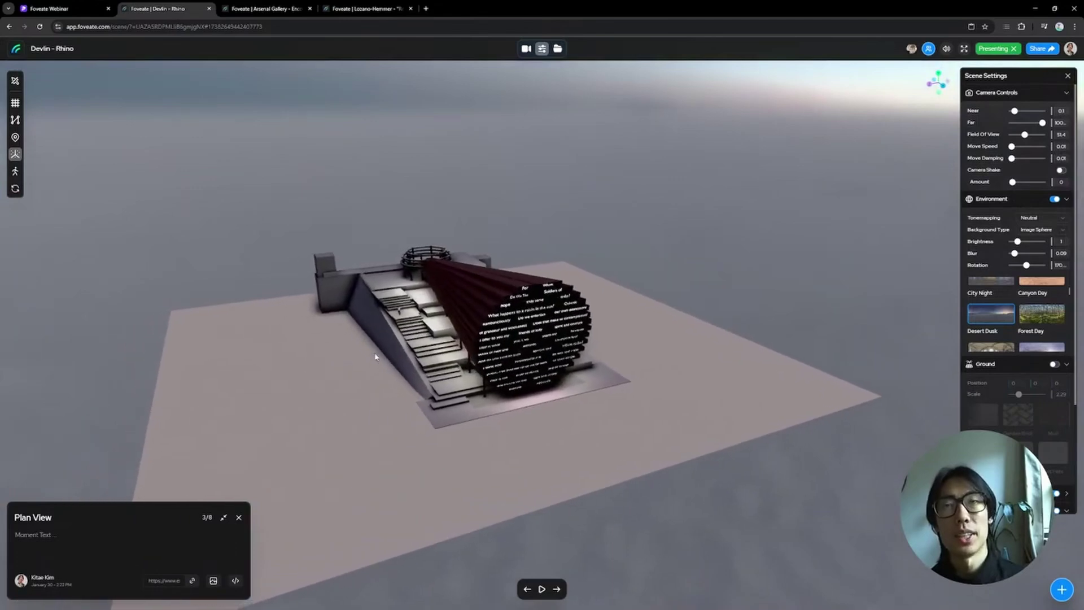
drag(376, 357, 393, 348)
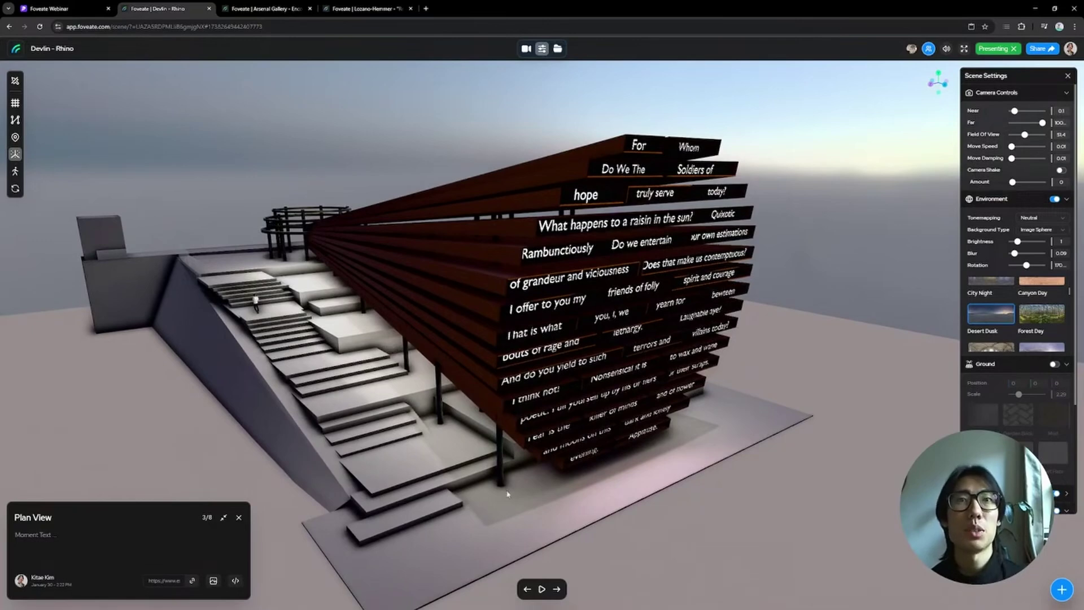
click(557, 588)
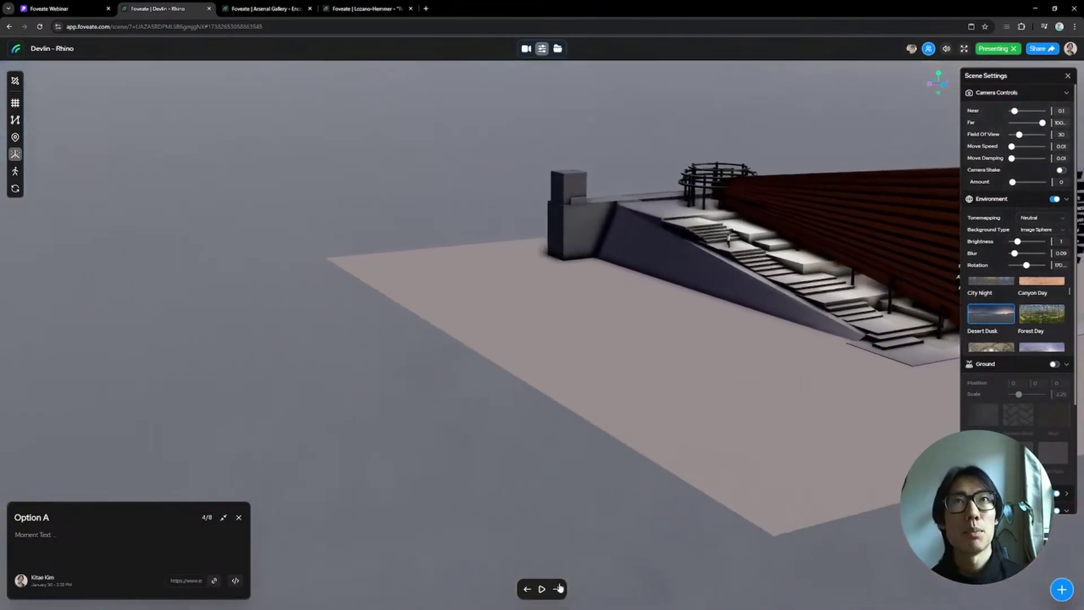
click(558, 588)
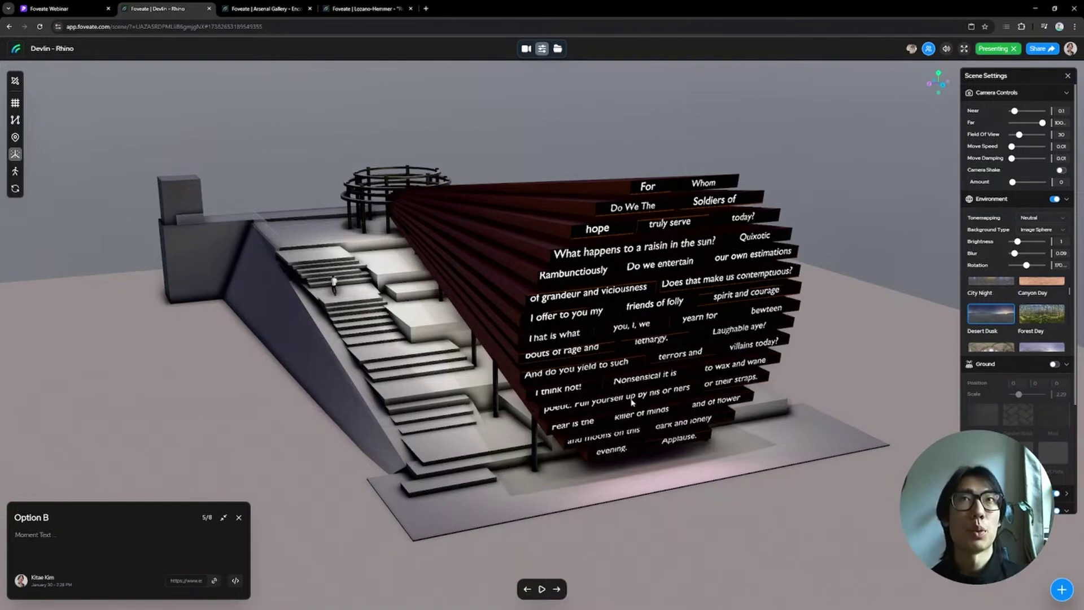
drag(532, 293, 535, 294)
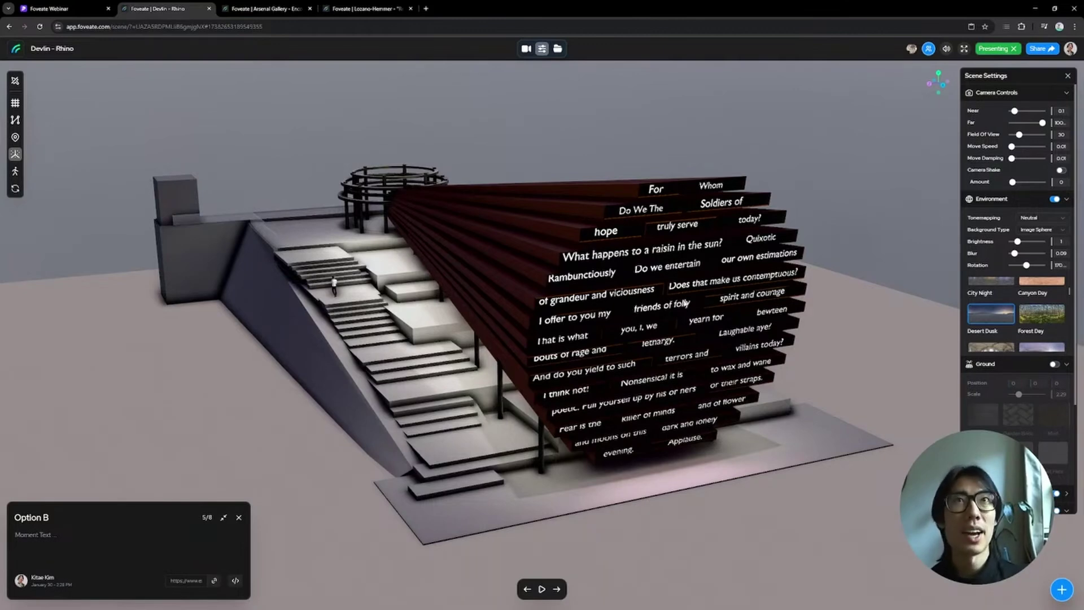
click(1014, 49)
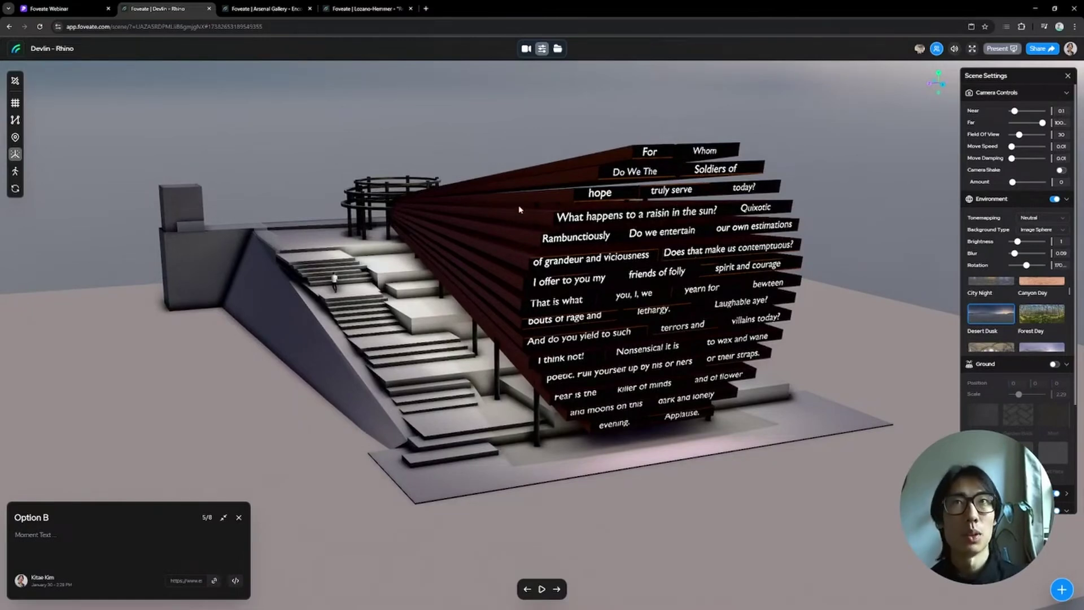
right_drag(533, 201, 567, 201)
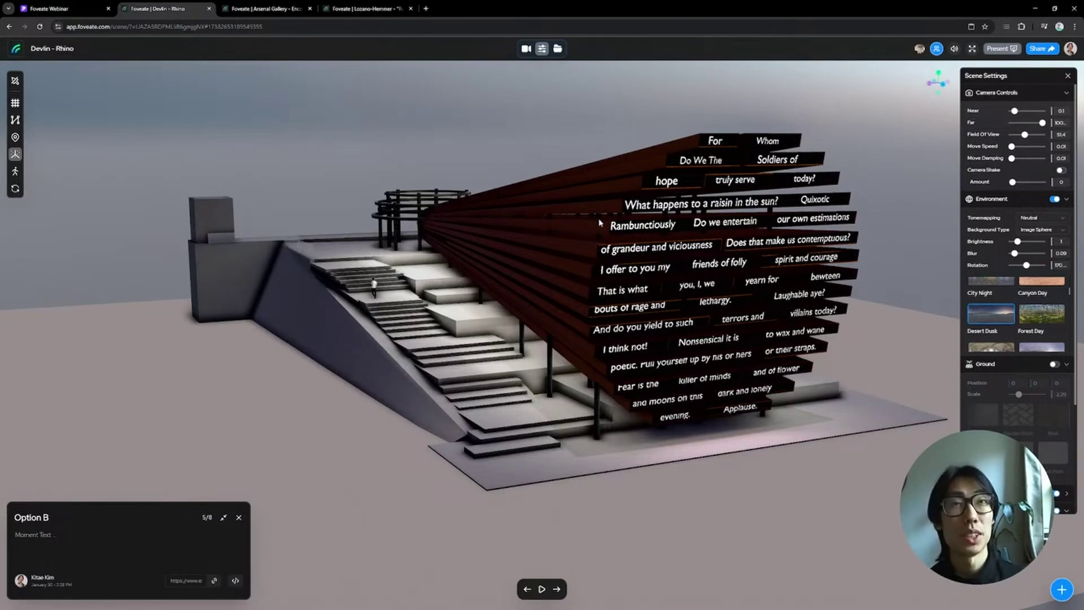
drag(599, 222, 545, 226)
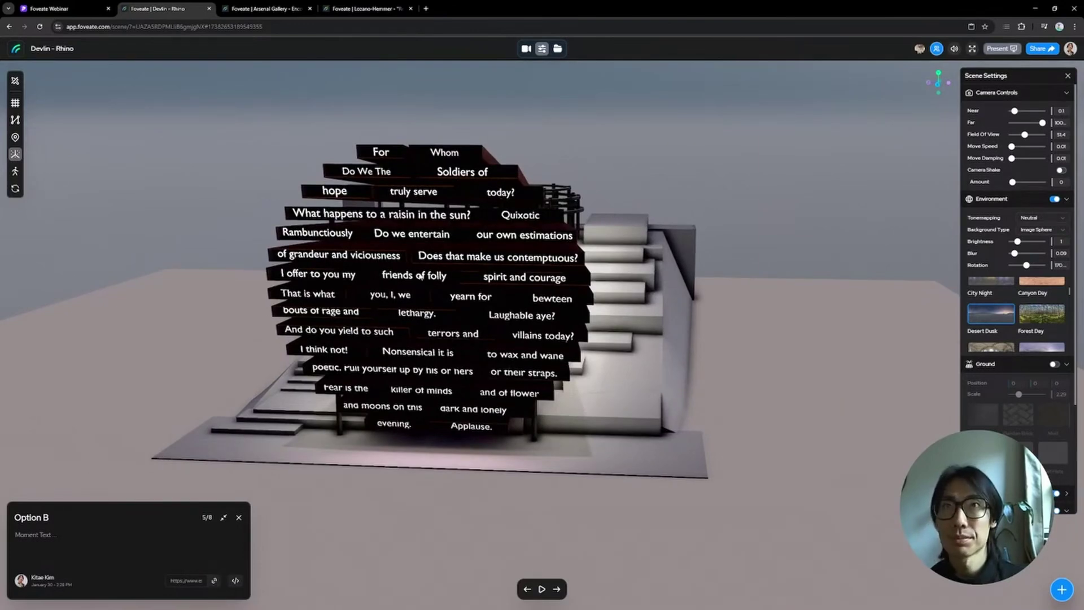
drag(420, 276, 527, 502)
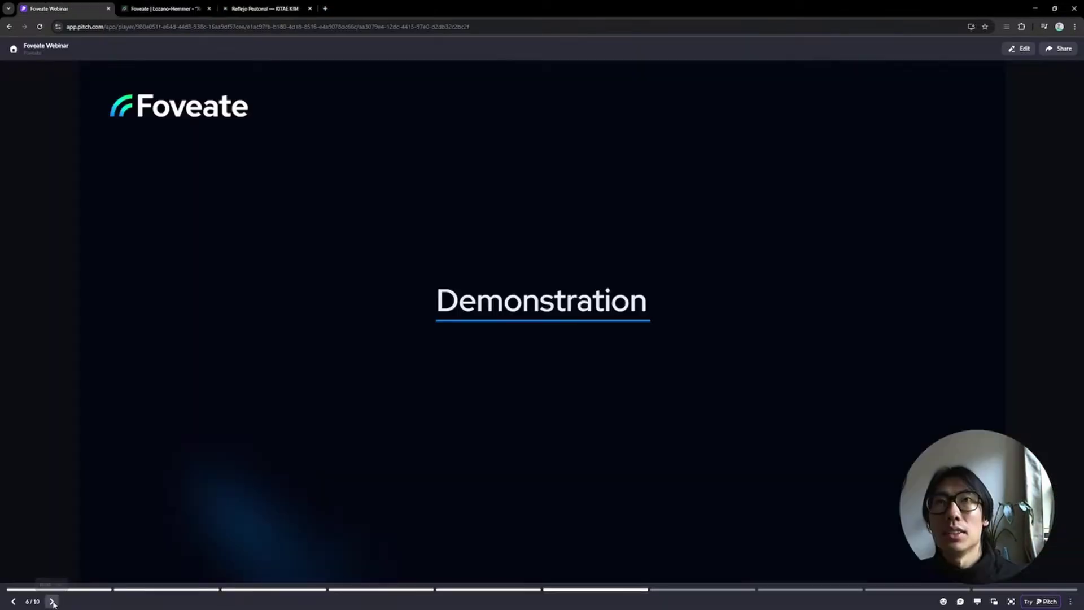
click(51, 601)
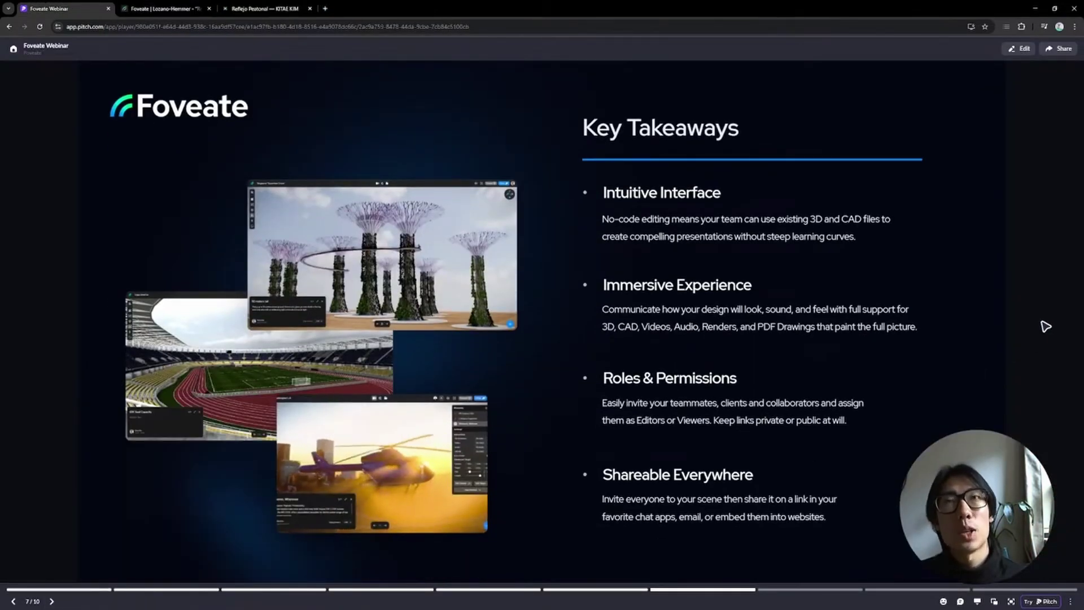